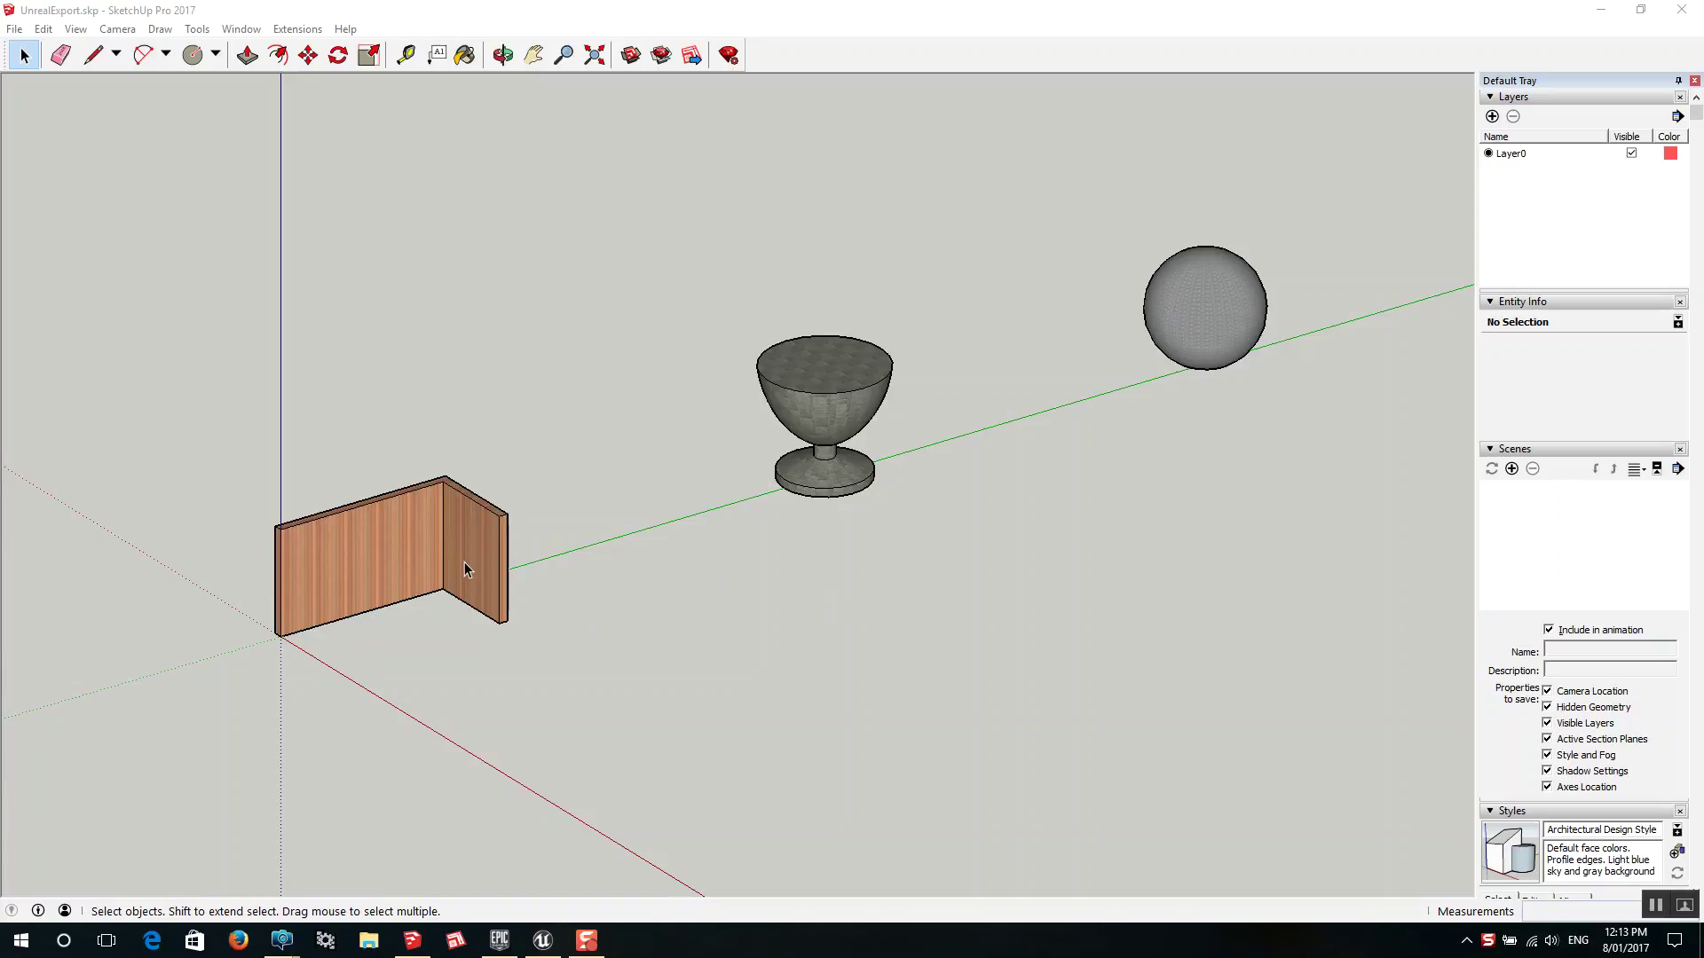
Copy the textured wall, cup and sphere and place the copies beside the originals
{"action": "scroll", "coordinate": [465, 568], "scroll_direction": "down", "scroll_amount": 1}
{"action": "scroll", "coordinate": [465, 568], "scroll_direction": "up", "scroll_amount": 2}
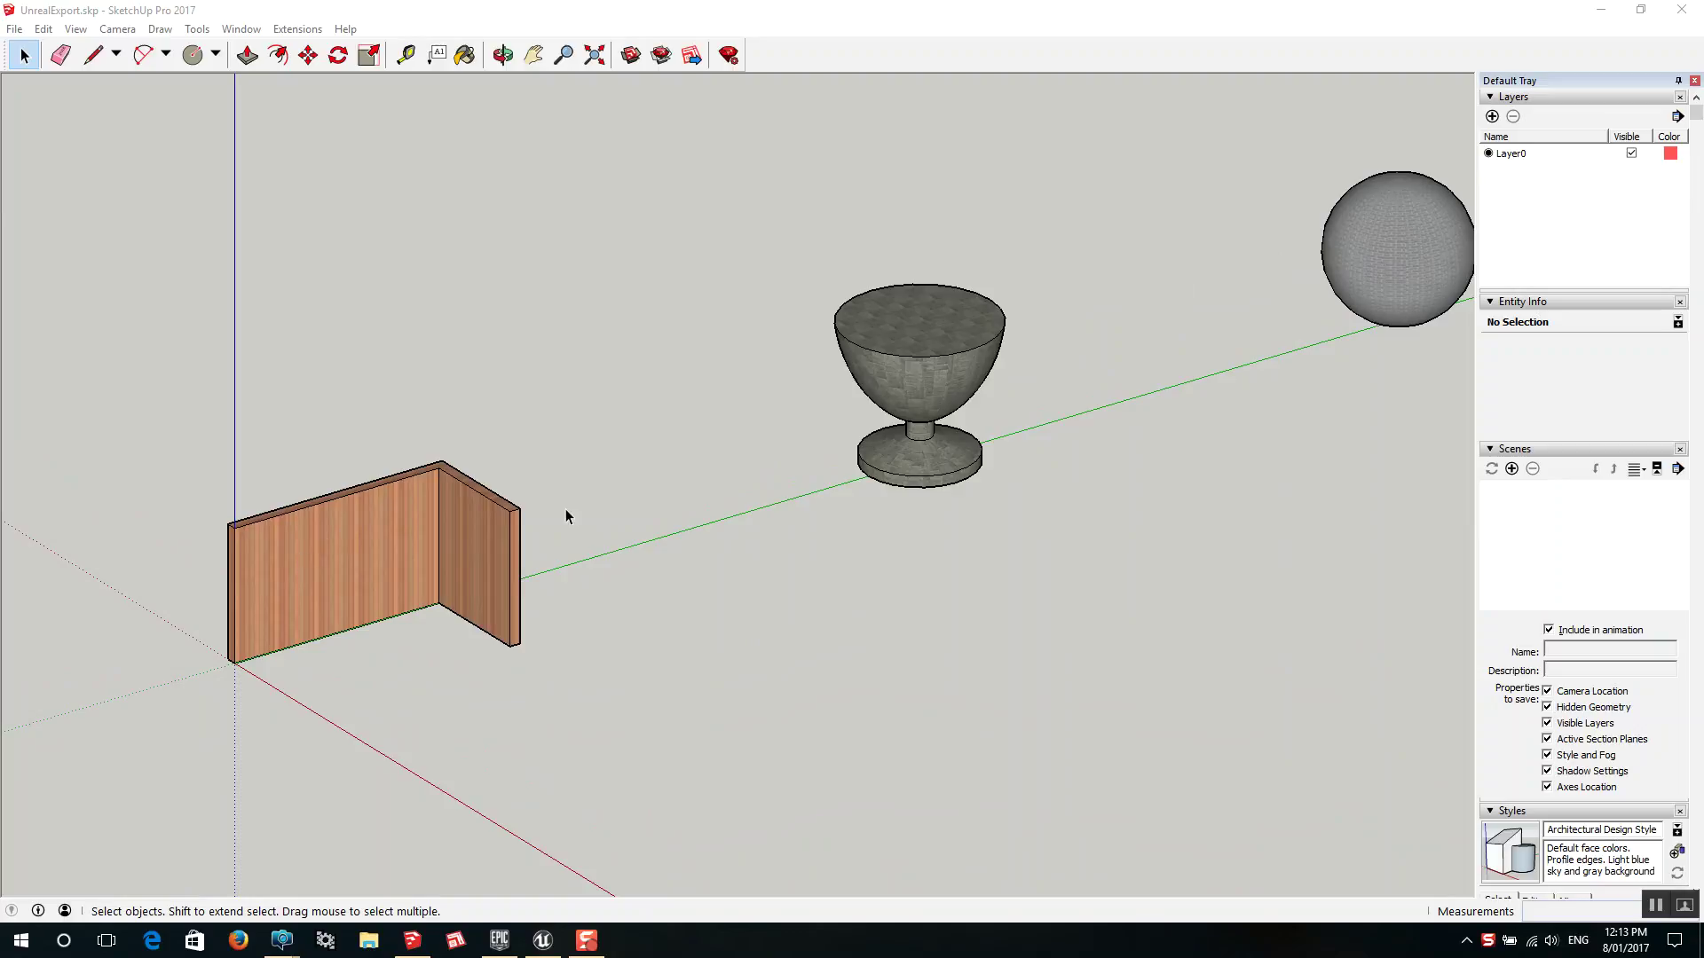
{"action": "scroll", "coordinate": [981, 352], "scroll_direction": "up", "scroll_amount": 2}
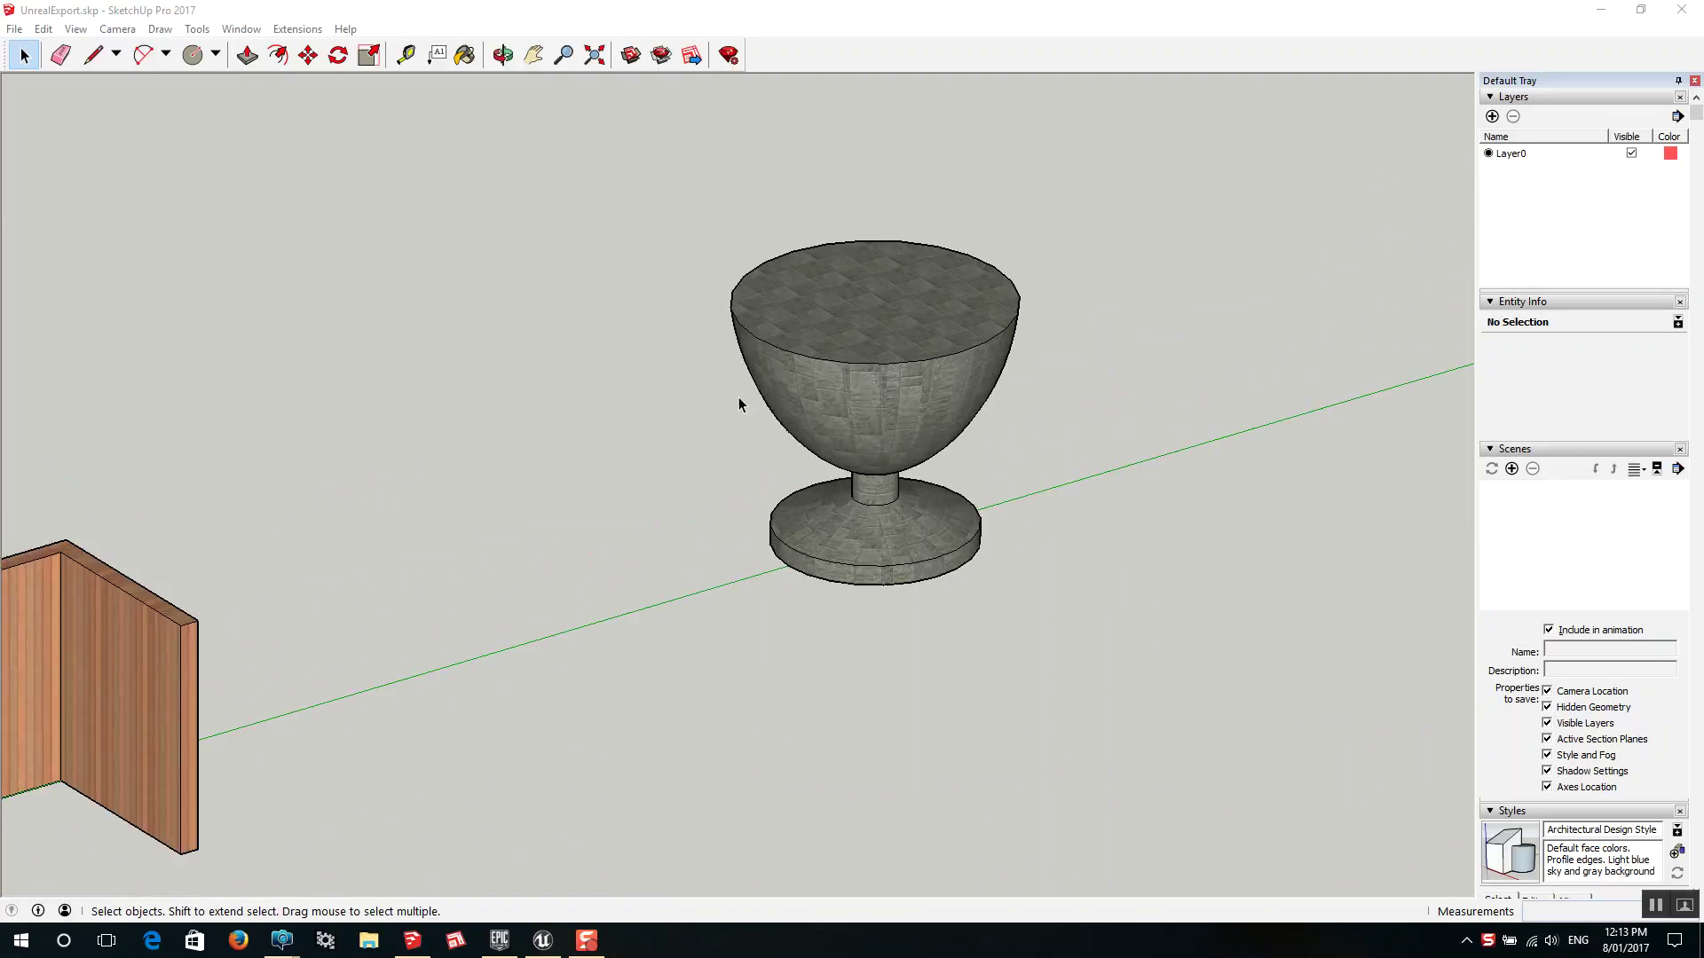
{"action": "scroll", "coordinate": [741, 404], "scroll_direction": "down", "scroll_amount": 3}
{"action": "scroll", "coordinate": [743, 368], "scroll_direction": "up", "scroll_amount": 2}
{"action": "scroll", "coordinate": [843, 348], "scroll_direction": "down", "scroll_amount": 2}
{"action": "scroll", "coordinate": [855, 432], "scroll_direction": "up", "scroll_amount": 3}
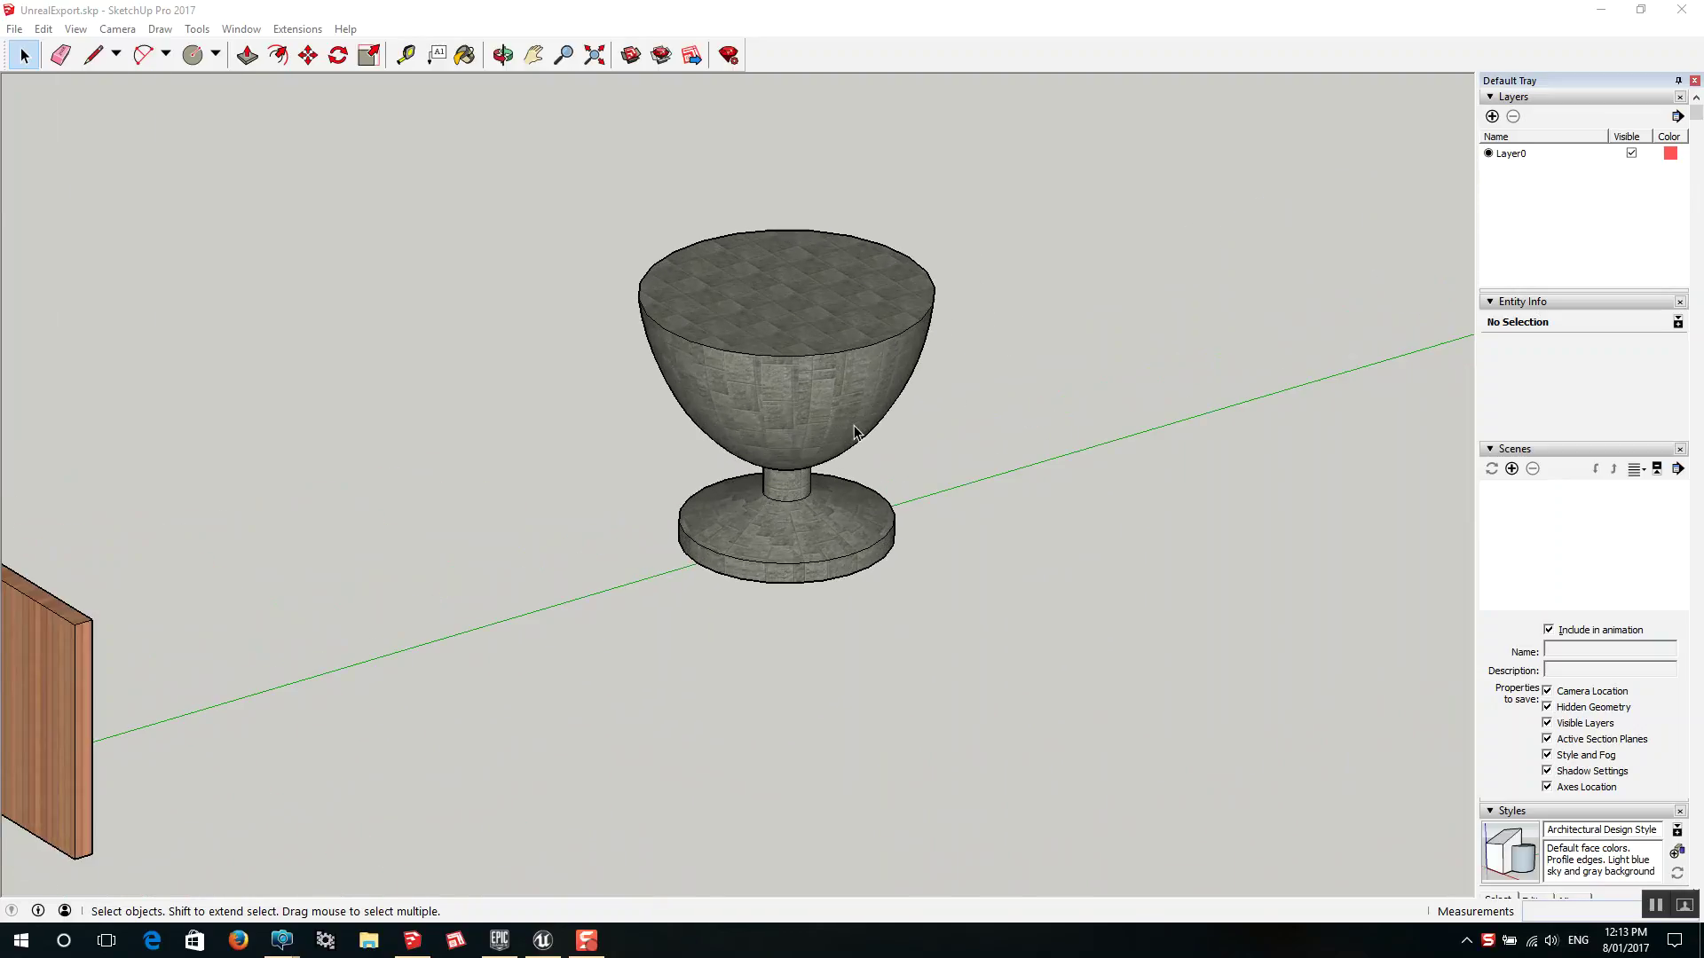
{"action": "scroll", "coordinate": [802, 430], "scroll_direction": "down", "scroll_amount": 3}
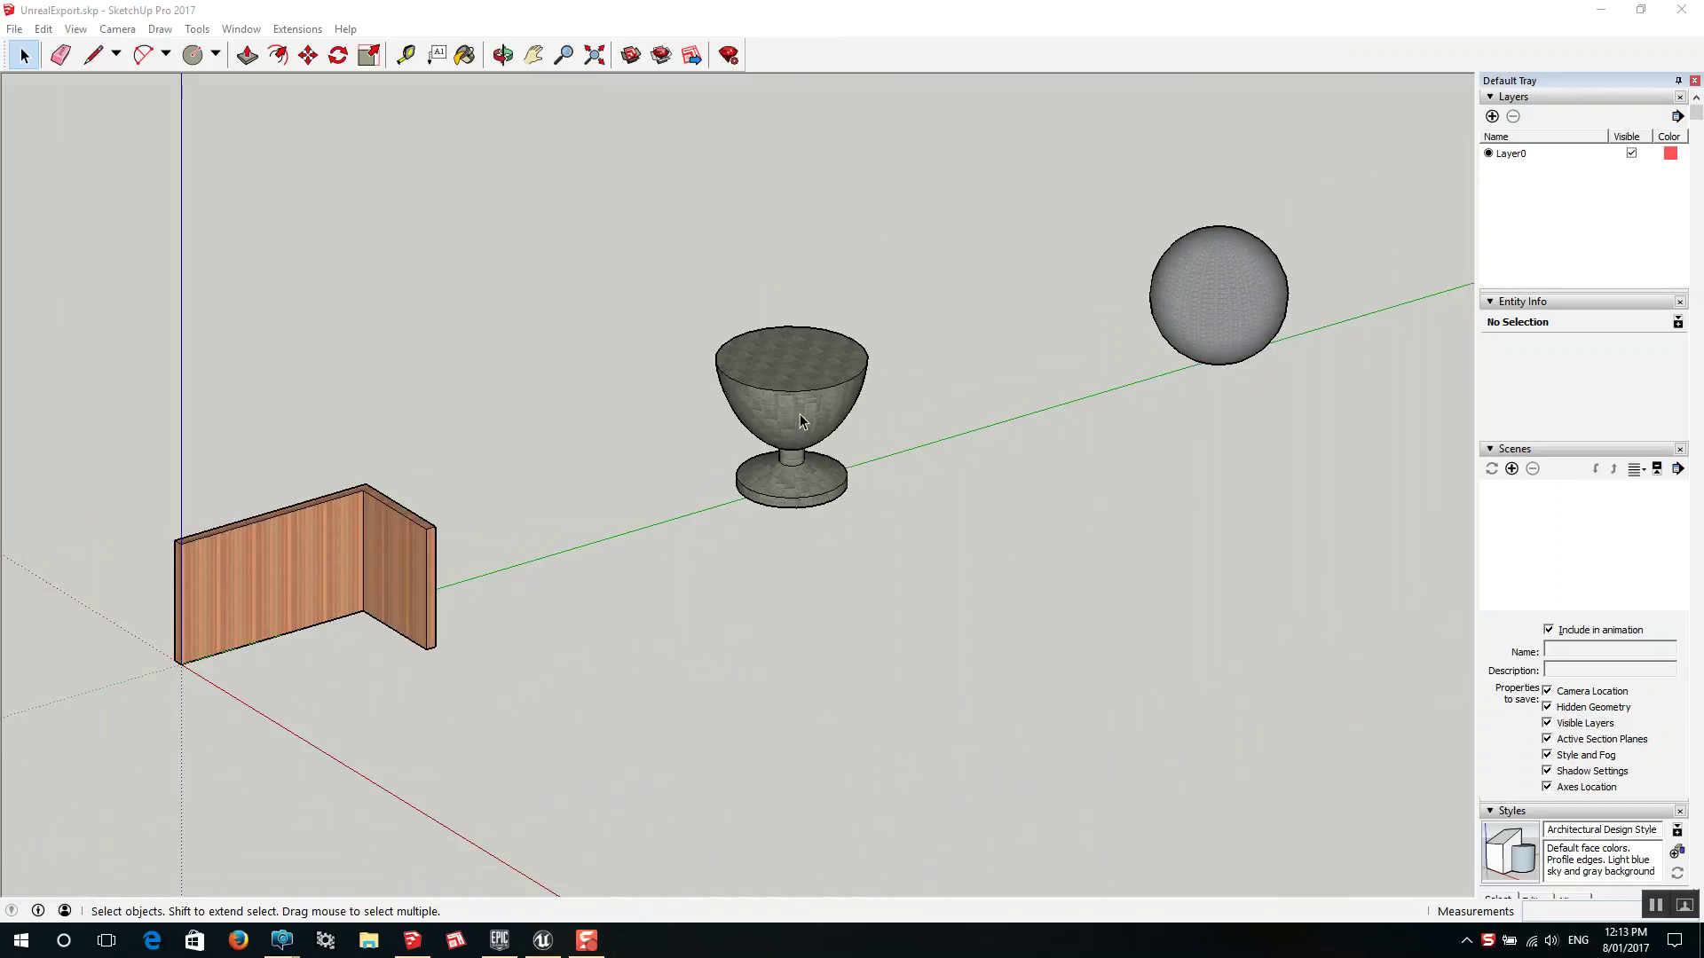
{"action": "scroll", "coordinate": [1249, 318], "scroll_direction": "up", "scroll_amount": 3}
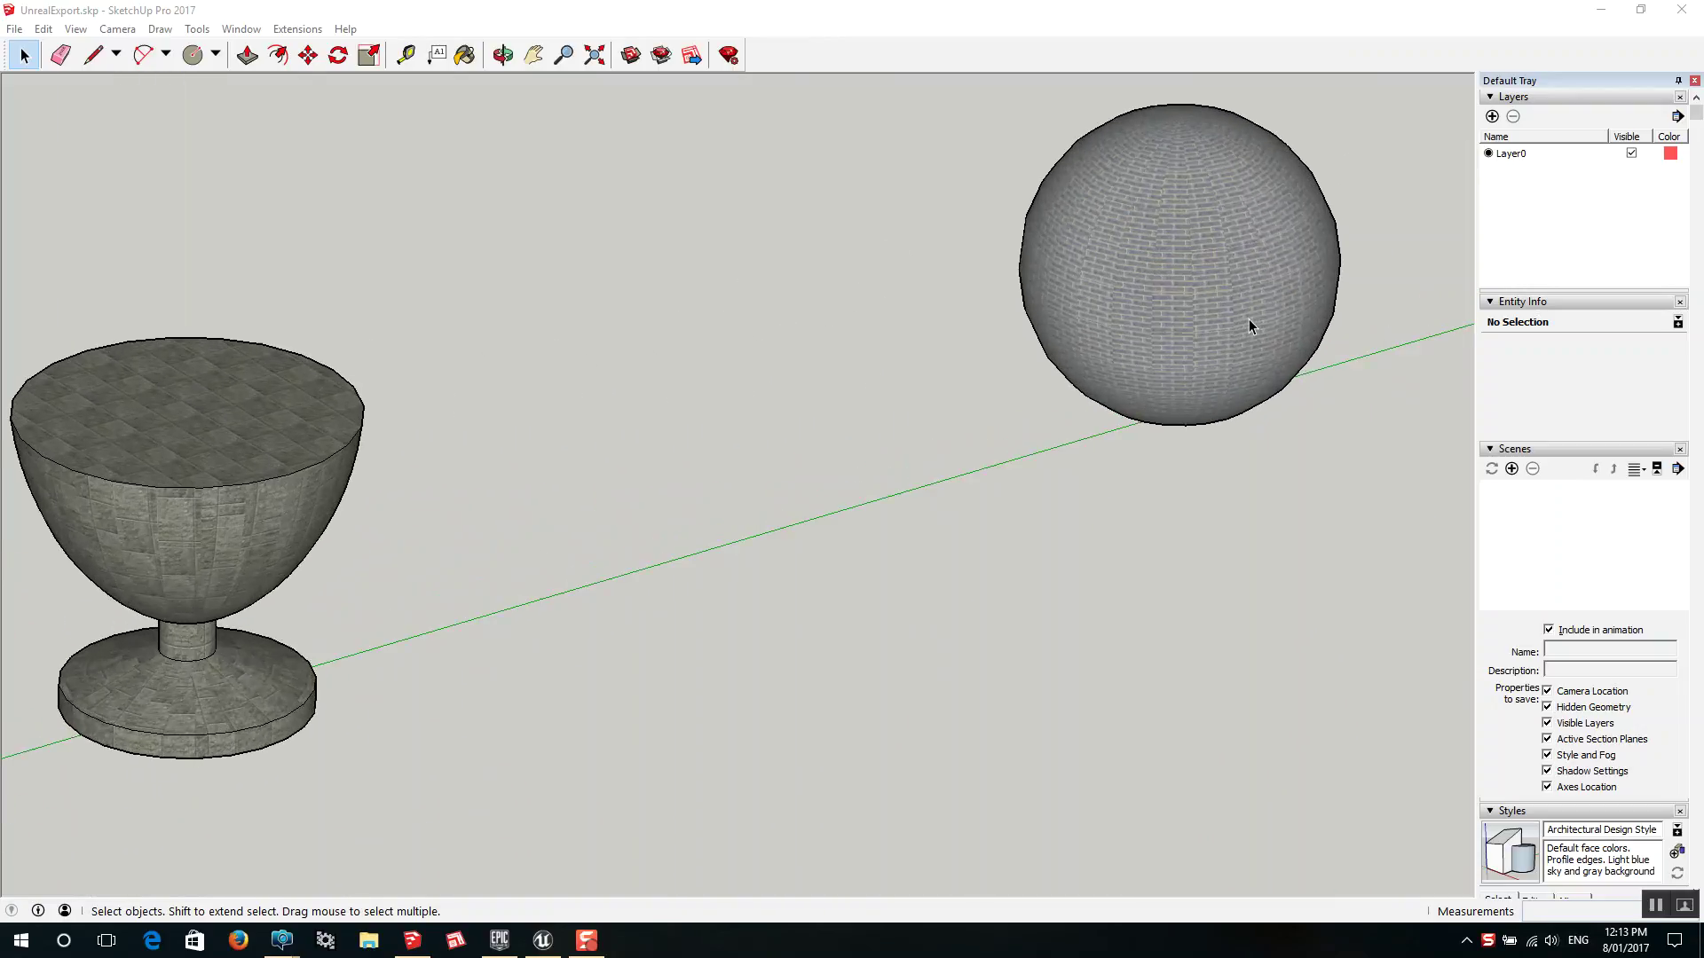
{"action": "scroll", "coordinate": [1248, 317], "scroll_direction": "down", "scroll_amount": 2}
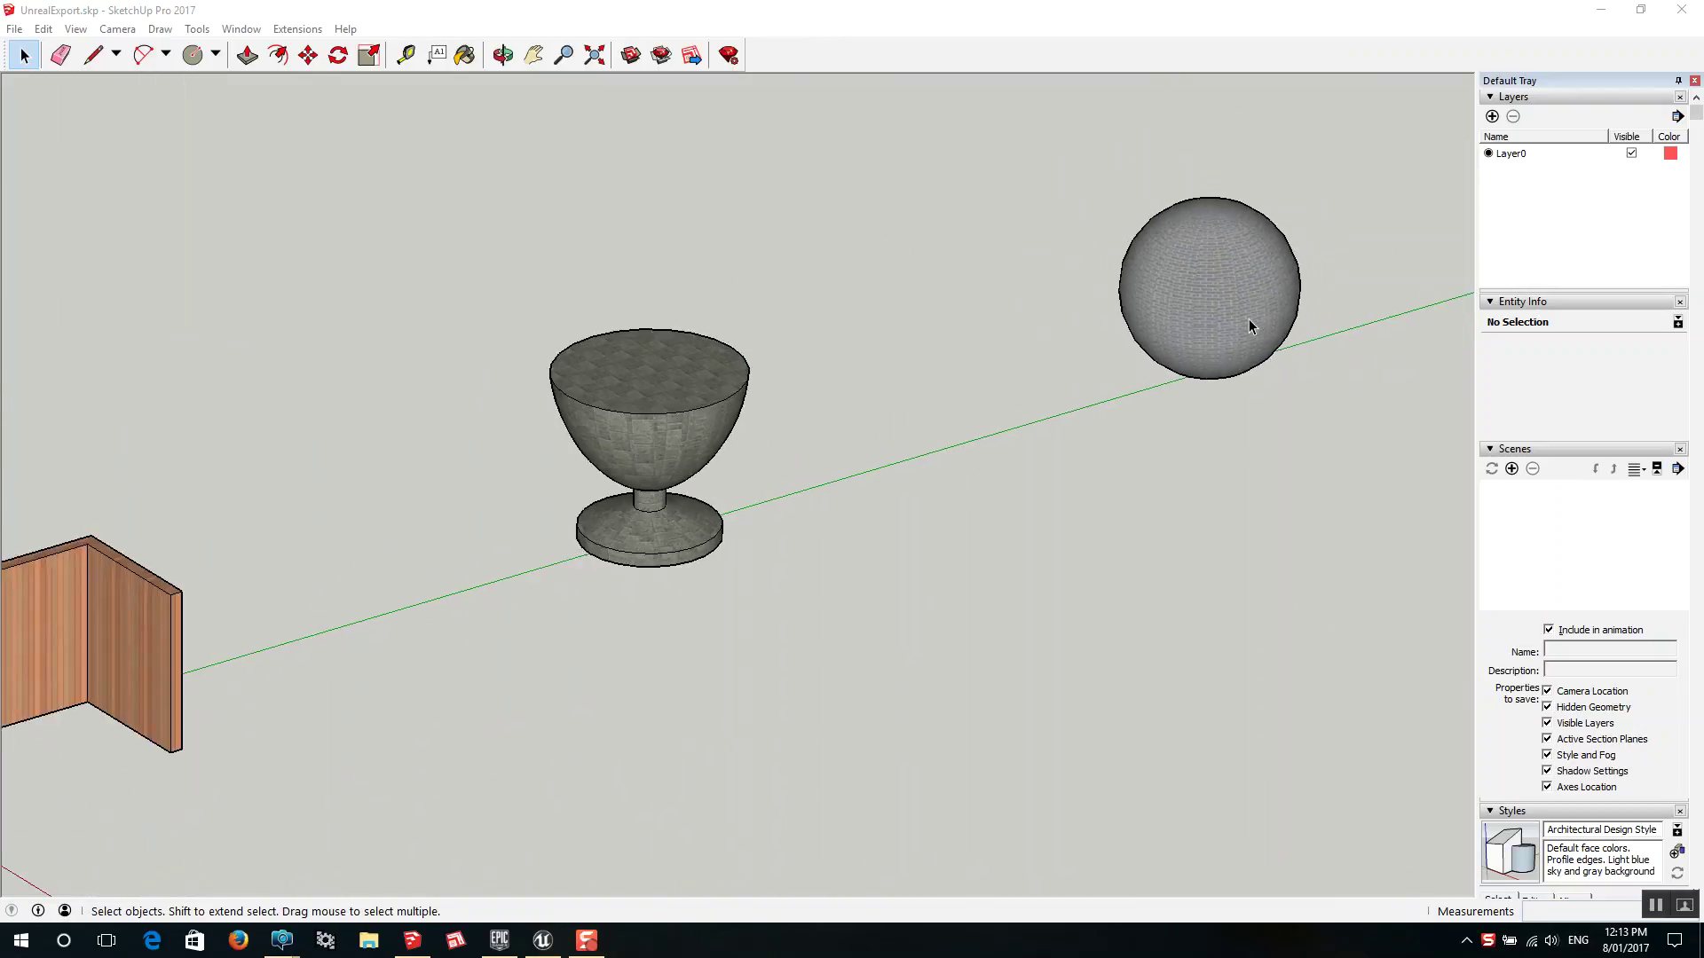
{"action": "scroll", "coordinate": [1248, 318], "scroll_direction": "down", "scroll_amount": 2}
{"action": "scroll", "coordinate": [364, 557], "scroll_direction": "down", "scroll_amount": 2}
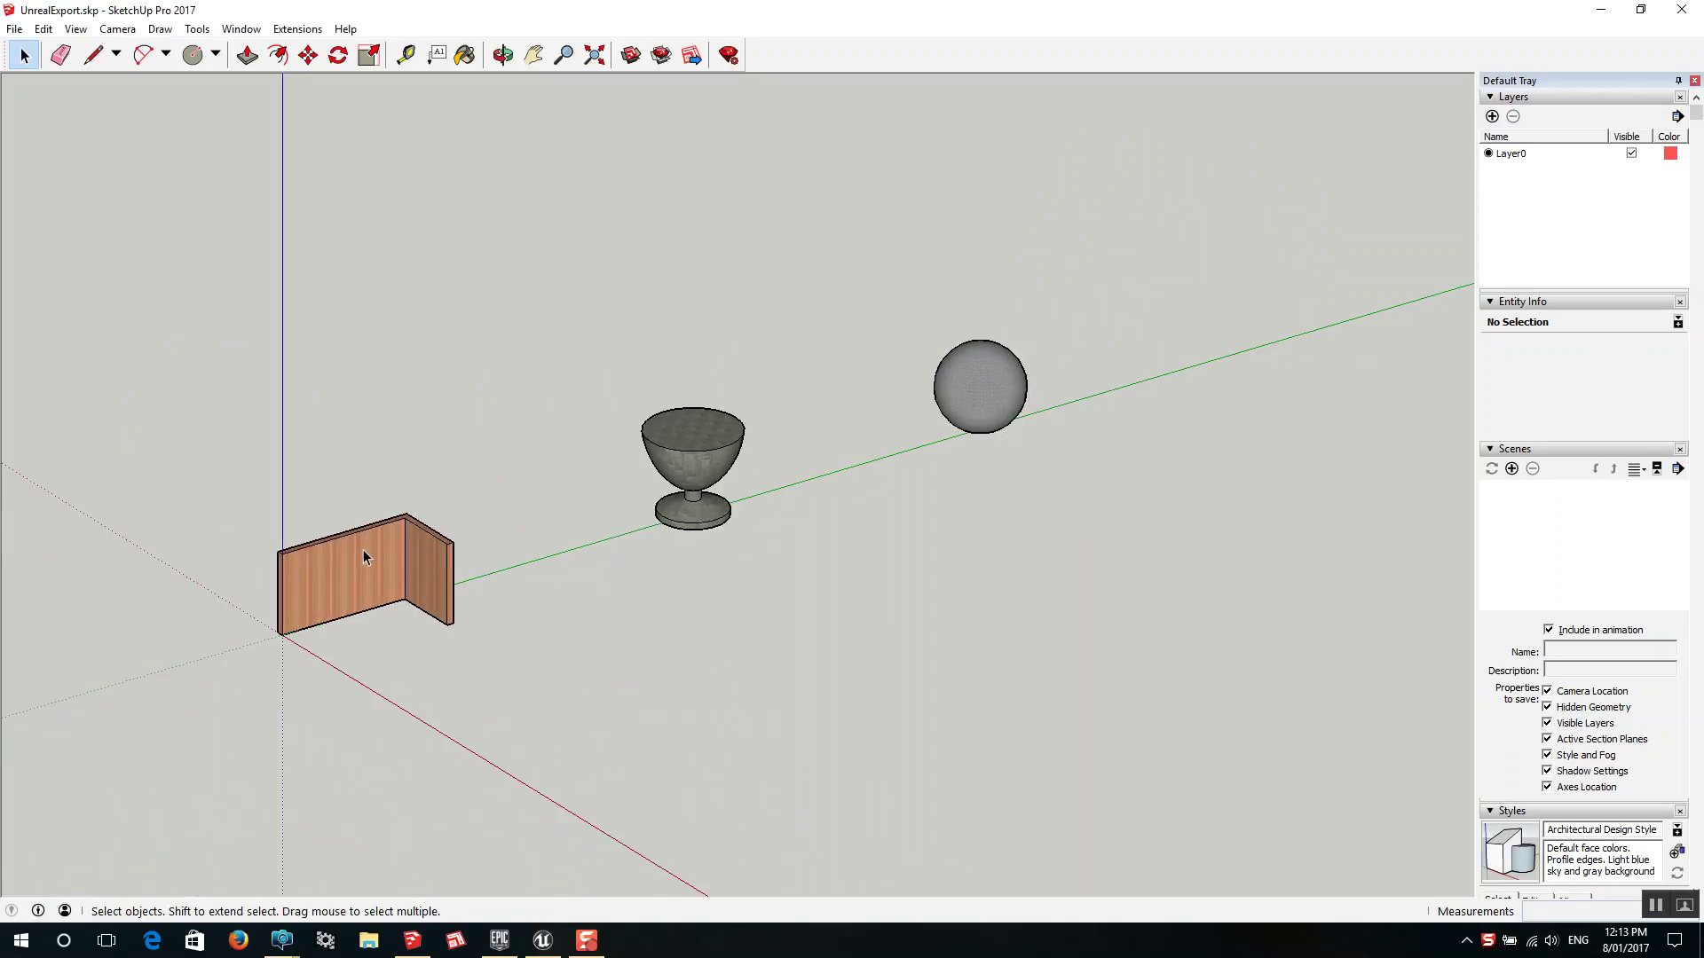
{"action": "left_click", "coordinate": [364, 557]}
{"action": "left_click", "coordinate": [701, 461], "text": "shift"}
{"action": "left_click", "coordinate": [957, 395], "text": "shift"}
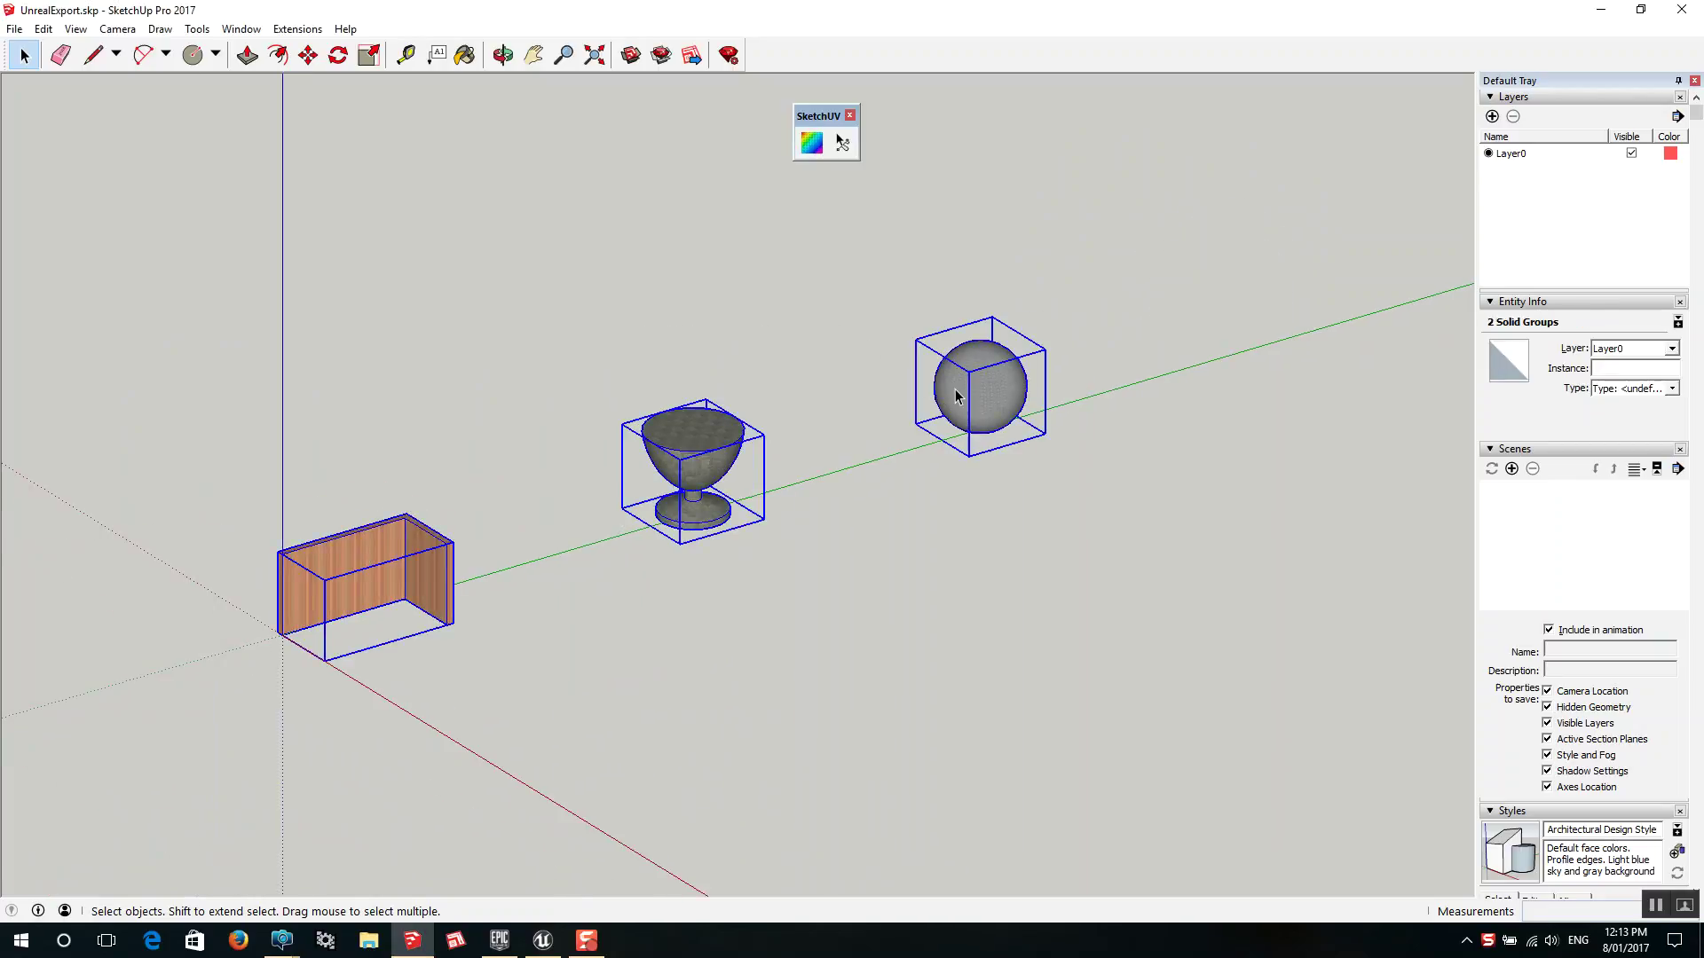
{"action": "key", "text": "m"}
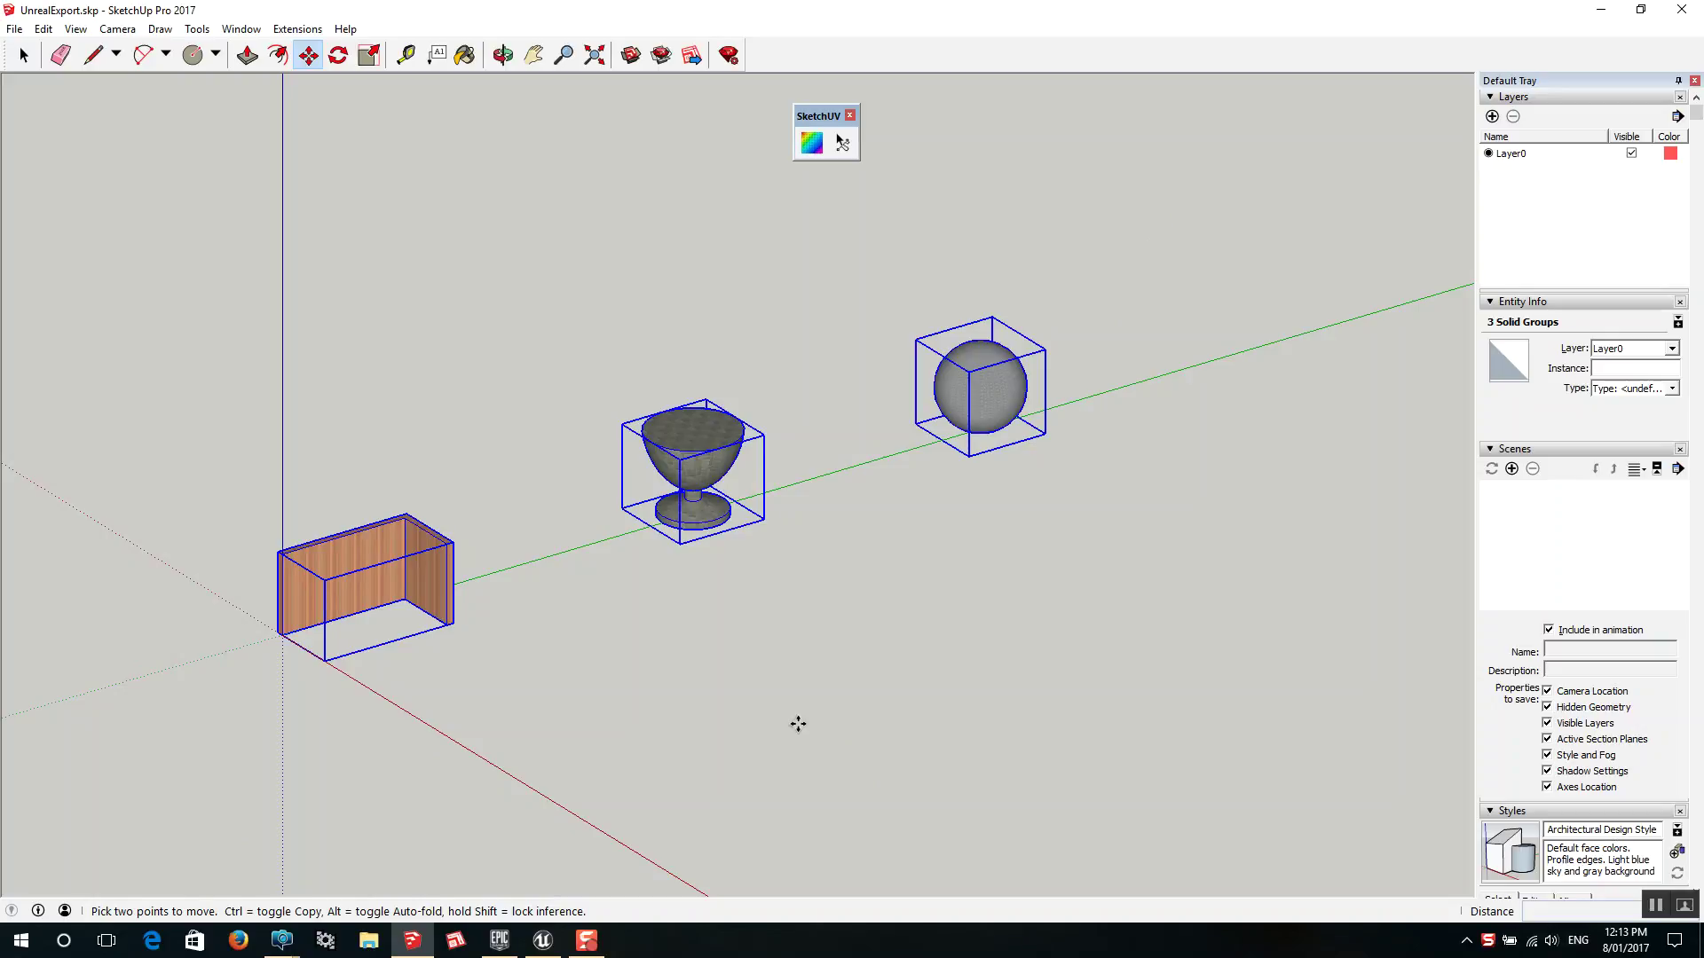
{"action": "key", "text": "ctrl"}
{"action": "left_click", "coordinate": [798, 724]}
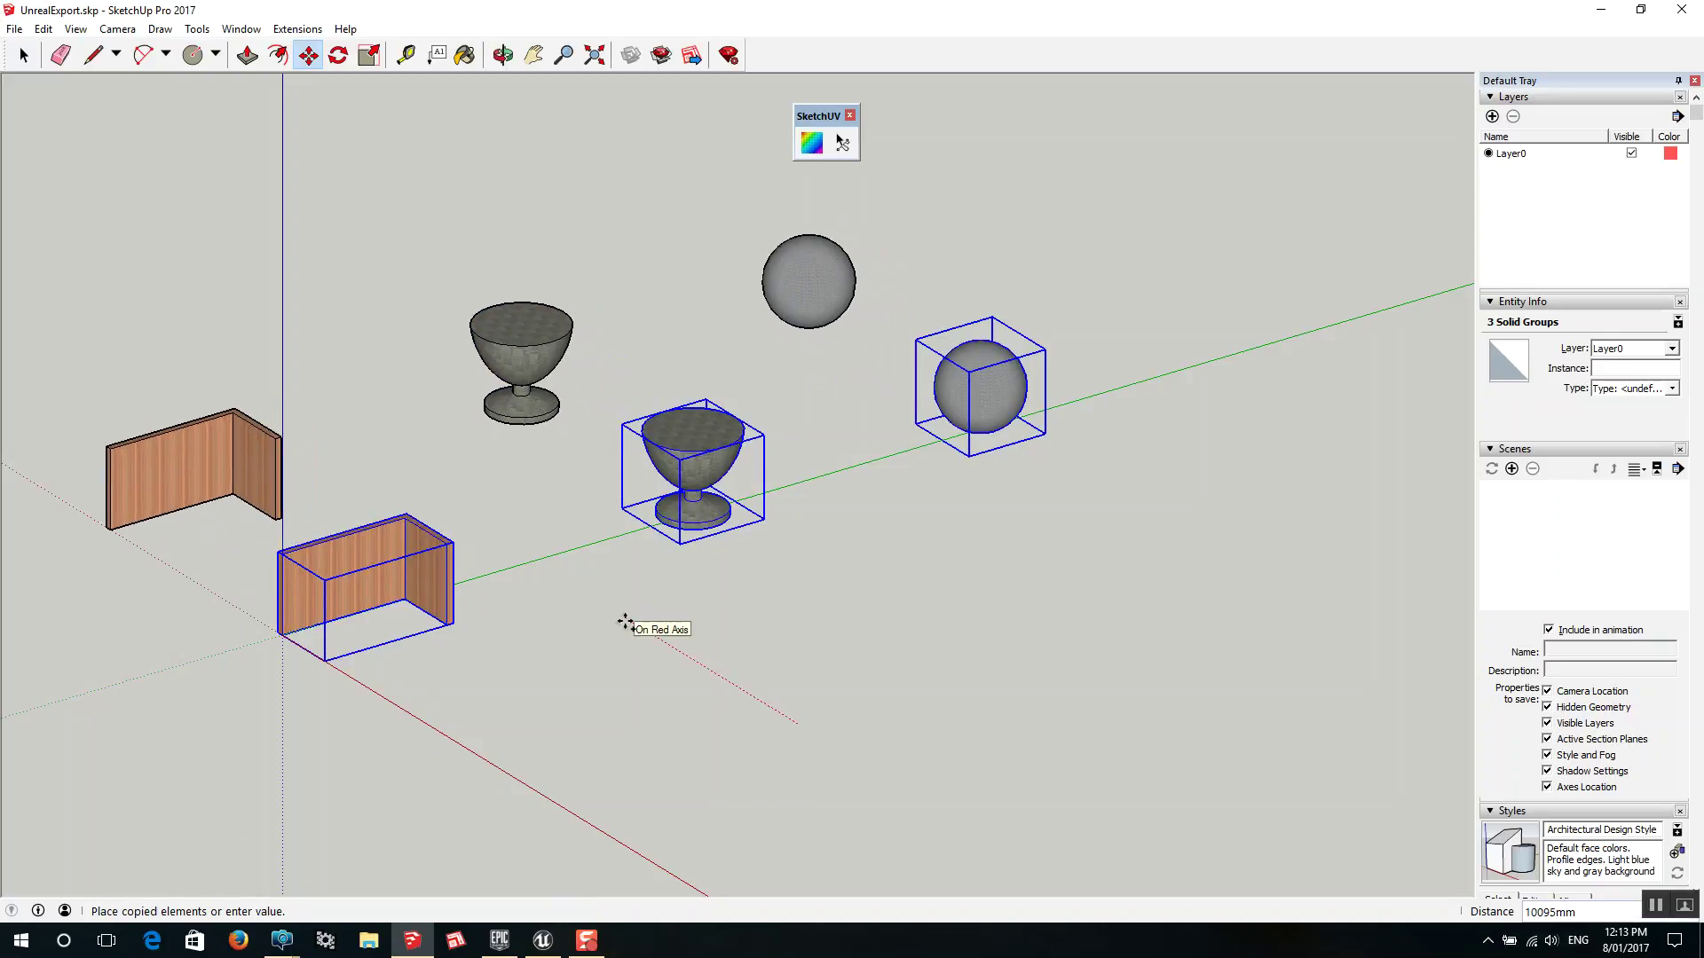
{"action": "left_click", "coordinate": [624, 623]}
{"action": "key", "text": "space"}
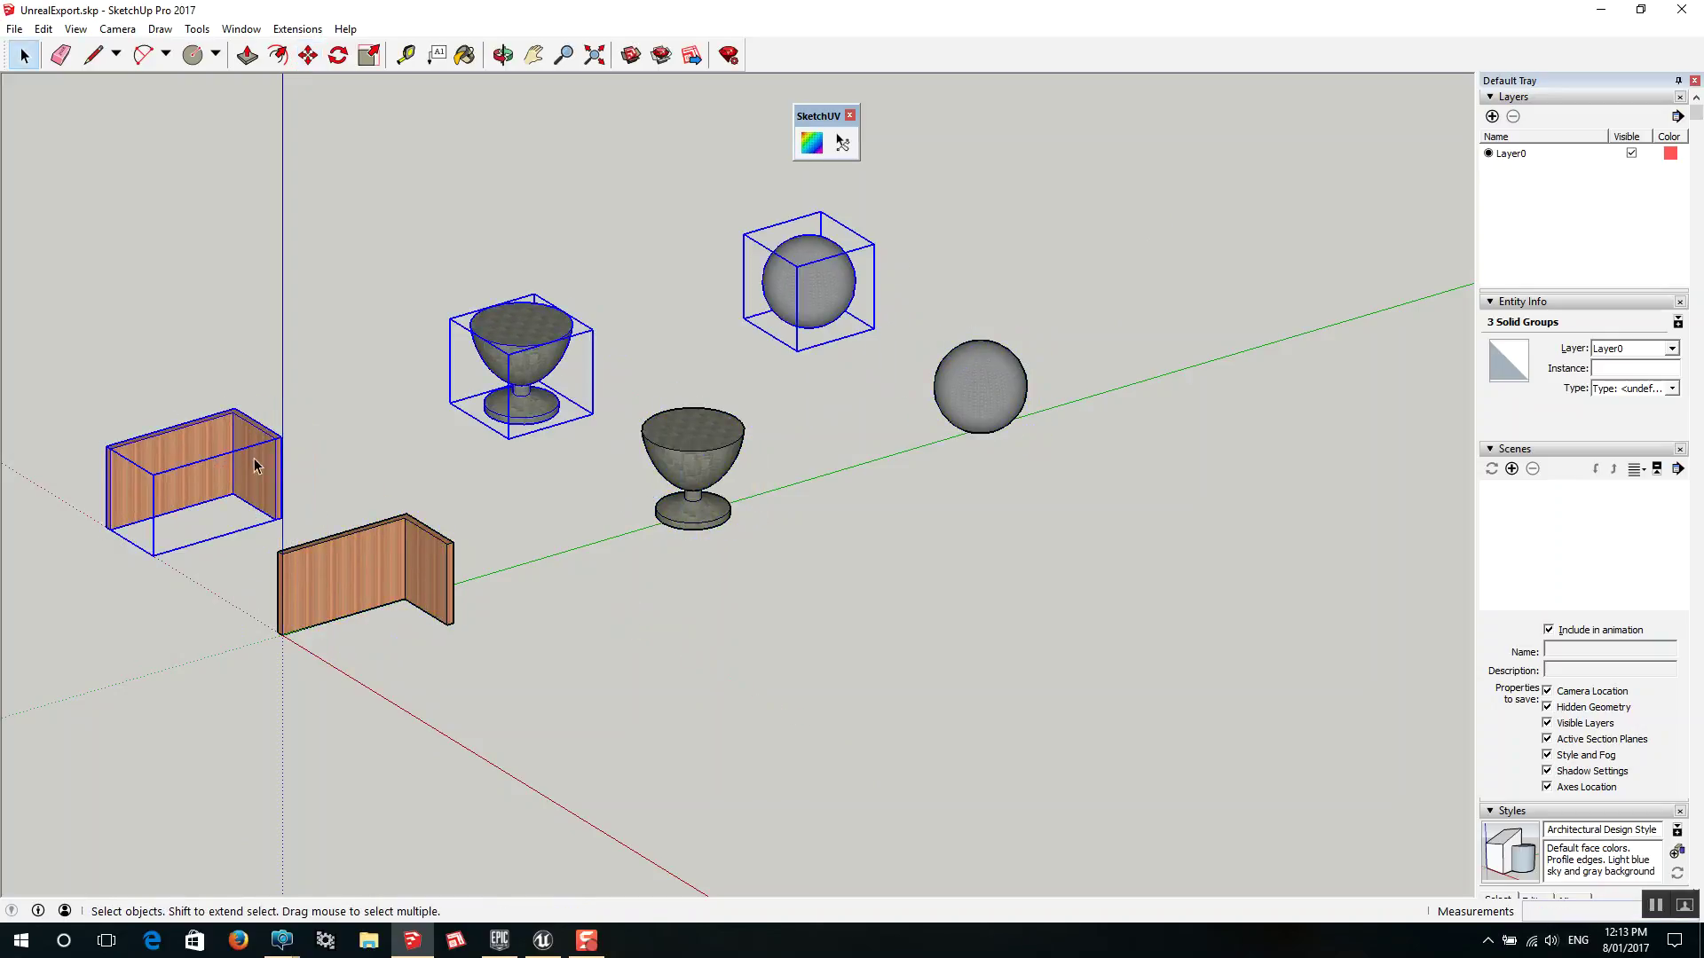
Paint the copied wall with the plain Default material
{"action": "left_click", "coordinate": [218, 447]}
{"action": "double_click", "coordinate": [217, 448]}
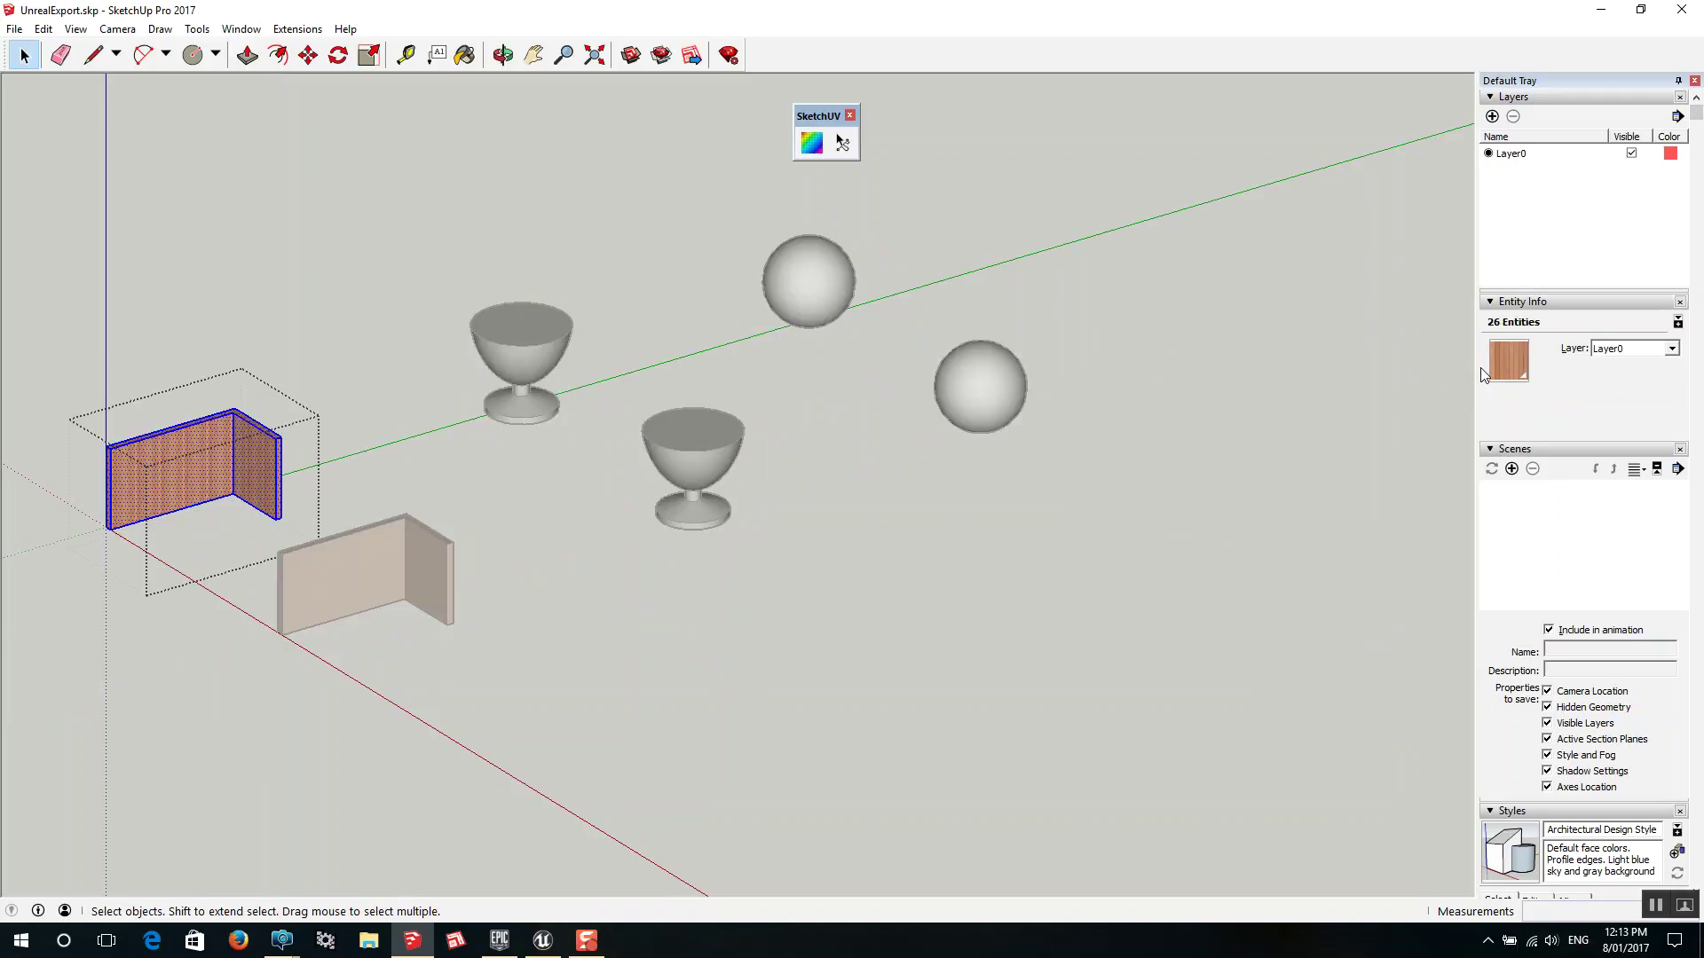
{"action": "key", "text": "b"}
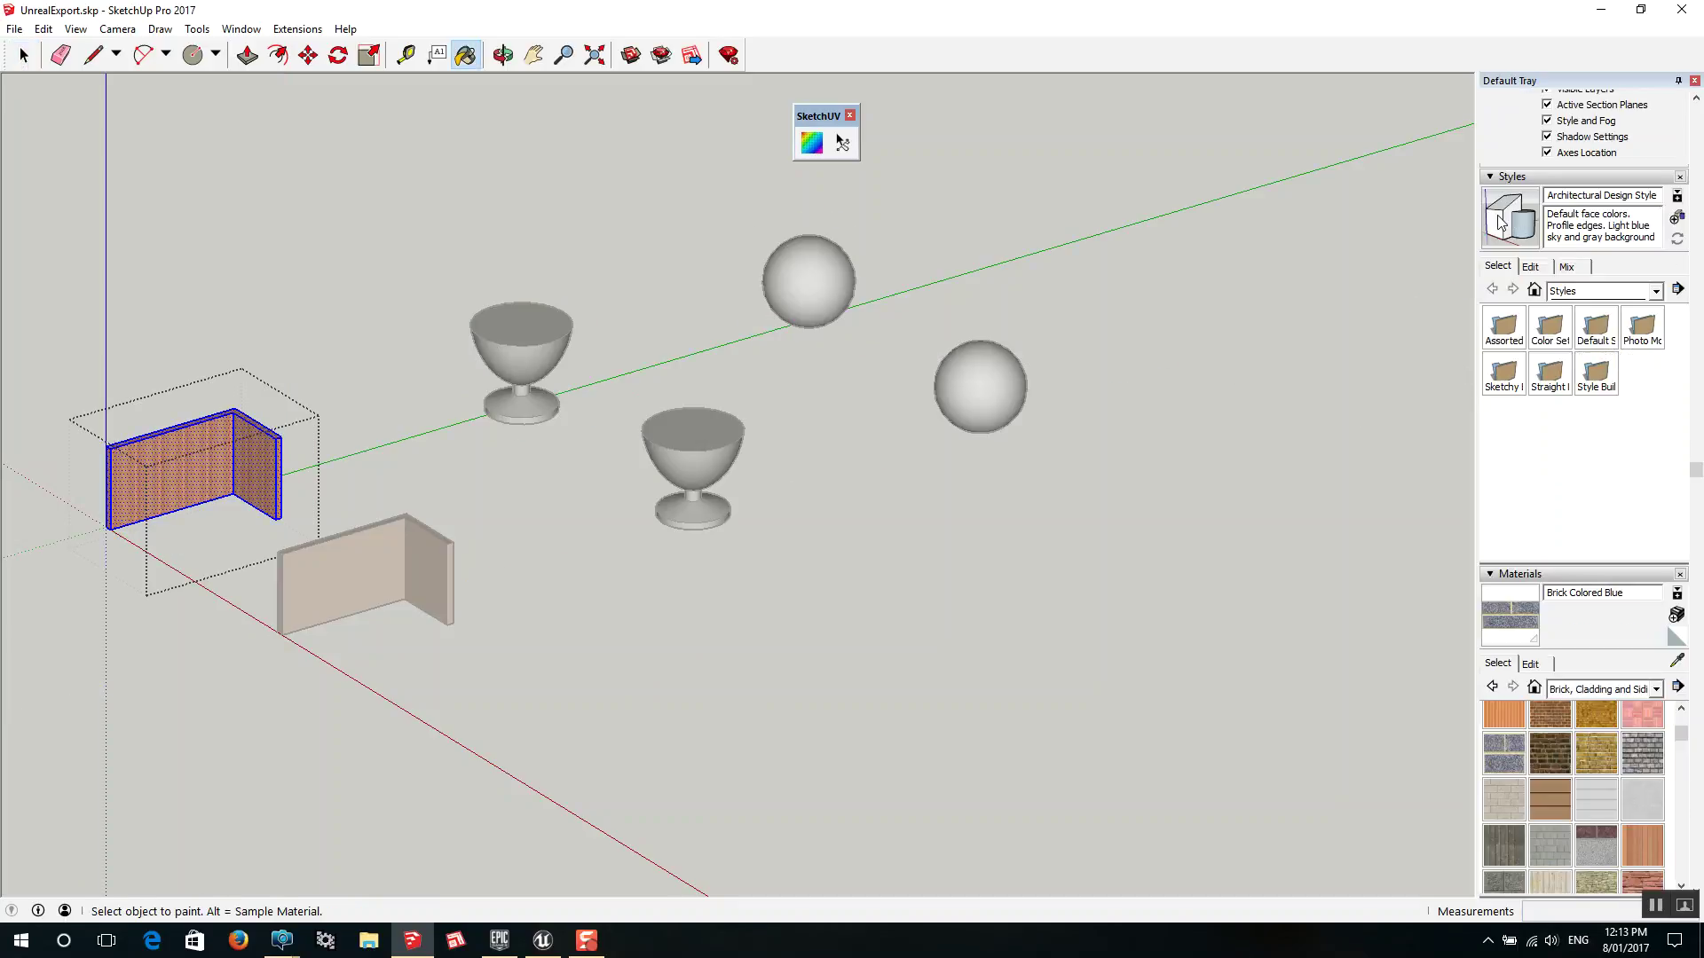
{"action": "left_click", "coordinate": [1676, 636]}
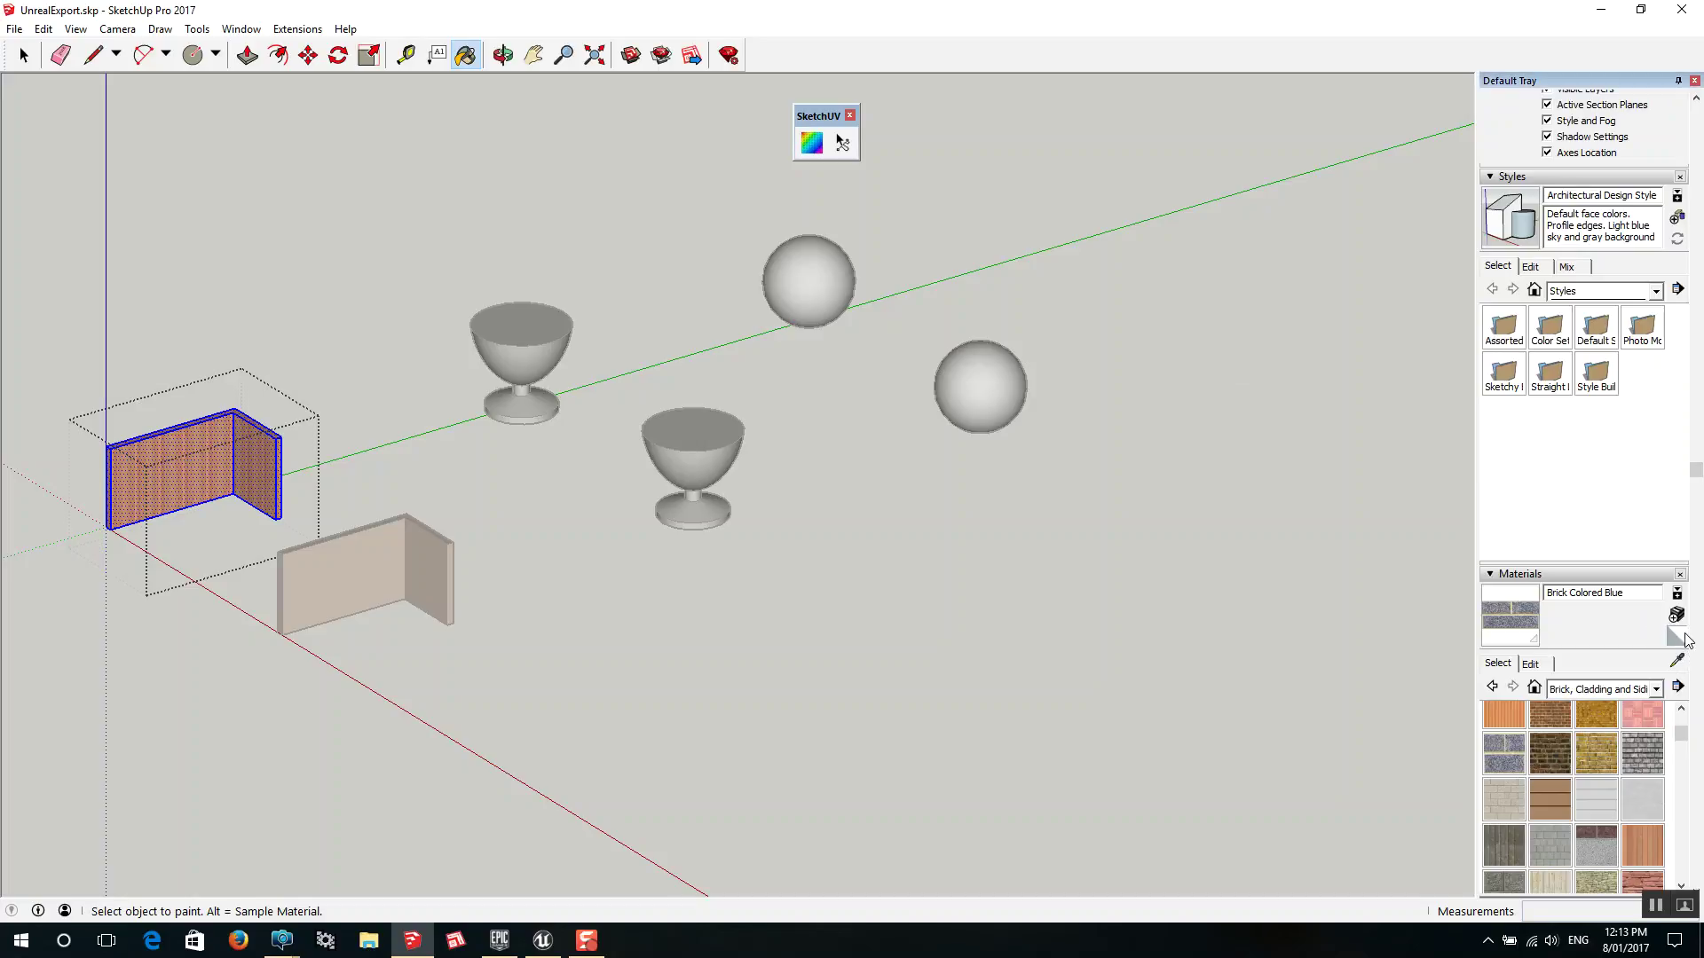
{"action": "left_click", "coordinate": [226, 430]}
{"action": "key", "text": "space"}
Paint the copied cup and sphere with the Default material as well
{"action": "double_click", "coordinate": [538, 376]}
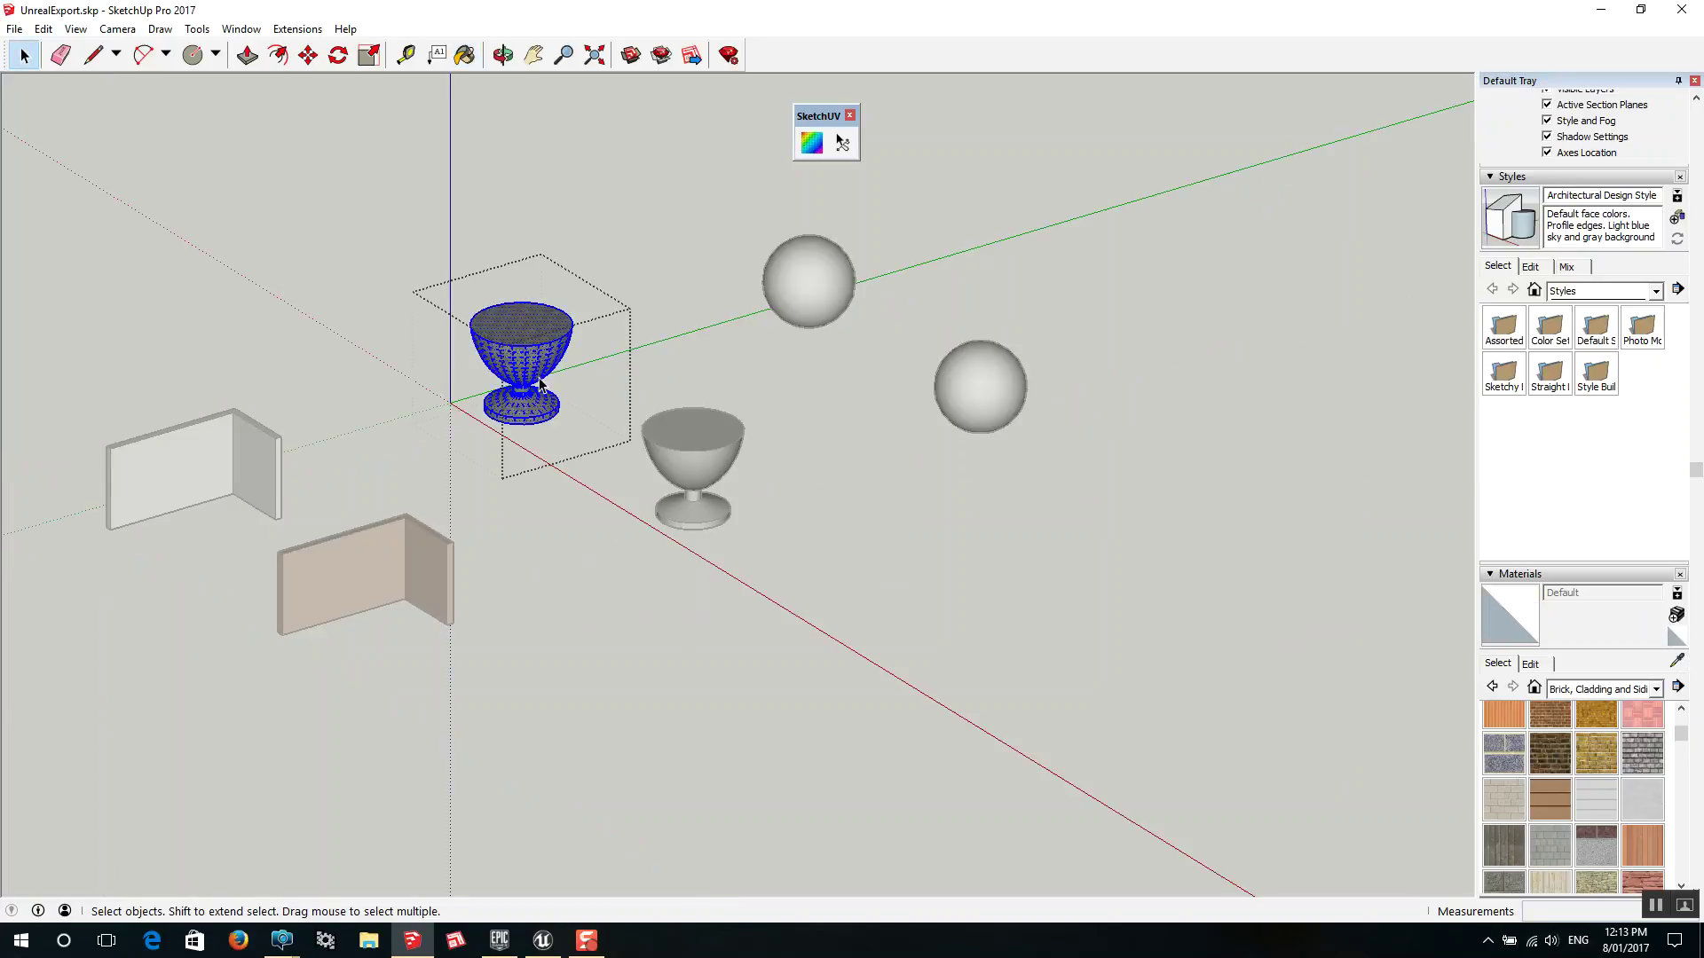
{"action": "key", "text": "b"}
{"action": "key", "text": "space"}
{"action": "double_click", "coordinate": [786, 286]}
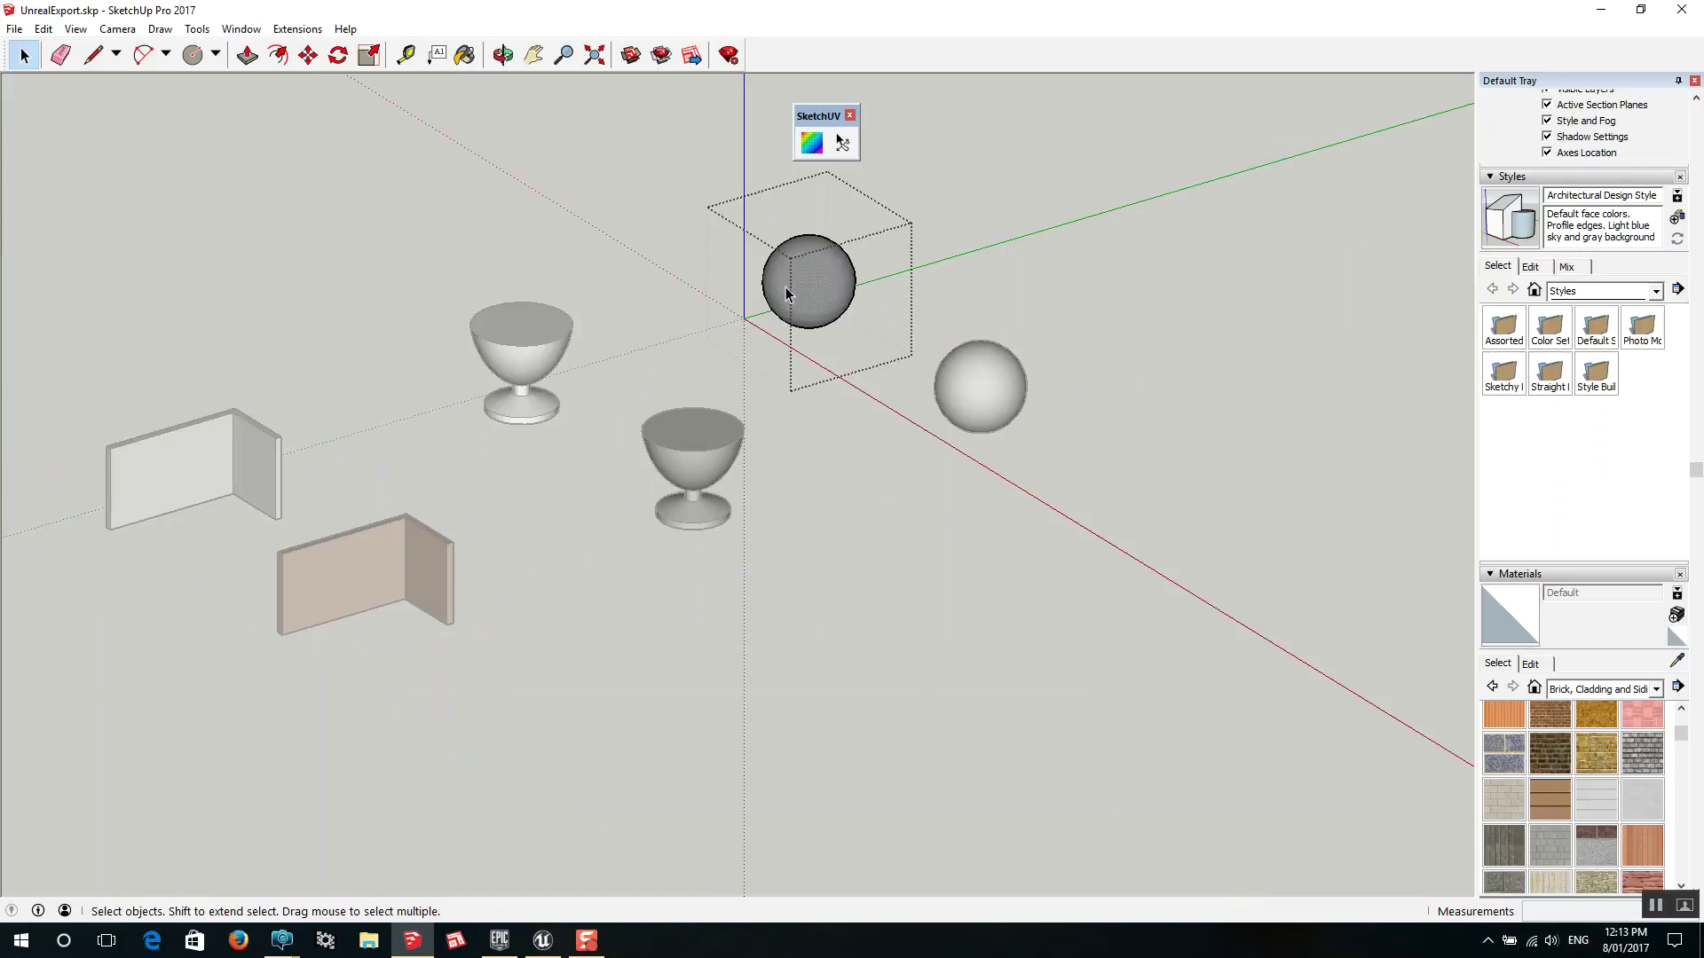
{"action": "key", "text": "ctrl+a"}
{"action": "key", "text": "b"}
{"action": "left_click", "coordinate": [796, 277]}
{"action": "key", "text": "space"}
{"action": "left_click", "coordinate": [597, 407]}
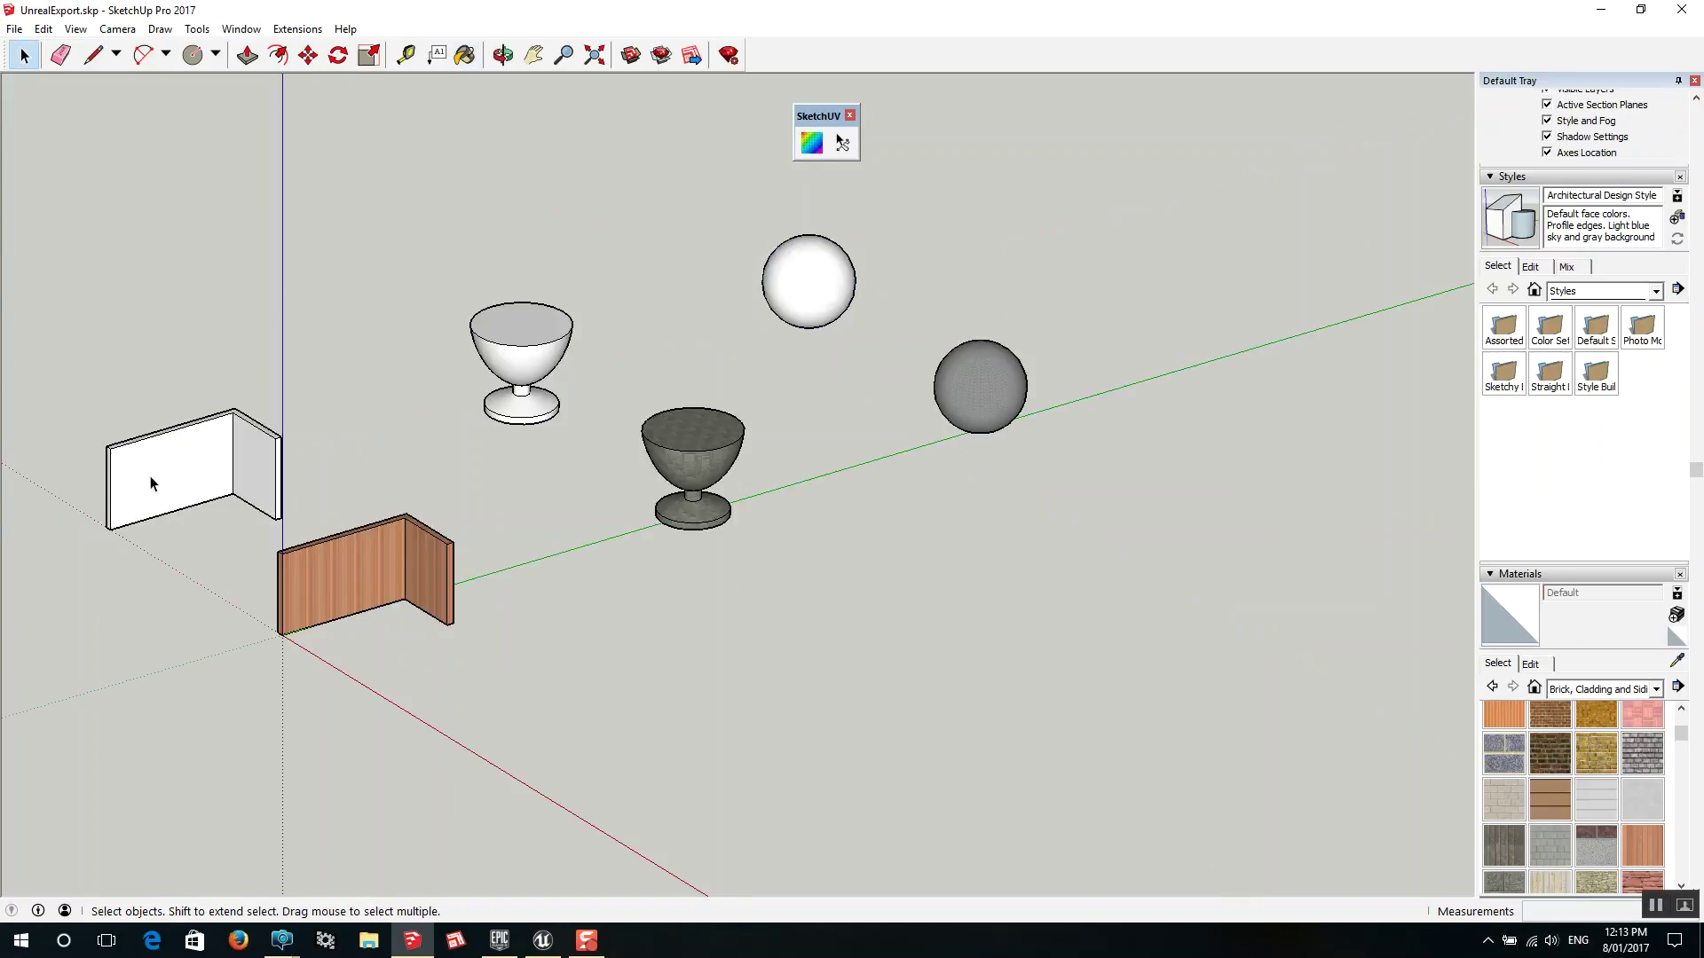
{"action": "scroll", "coordinate": [152, 476], "scroll_direction": "up", "scroll_amount": 3}
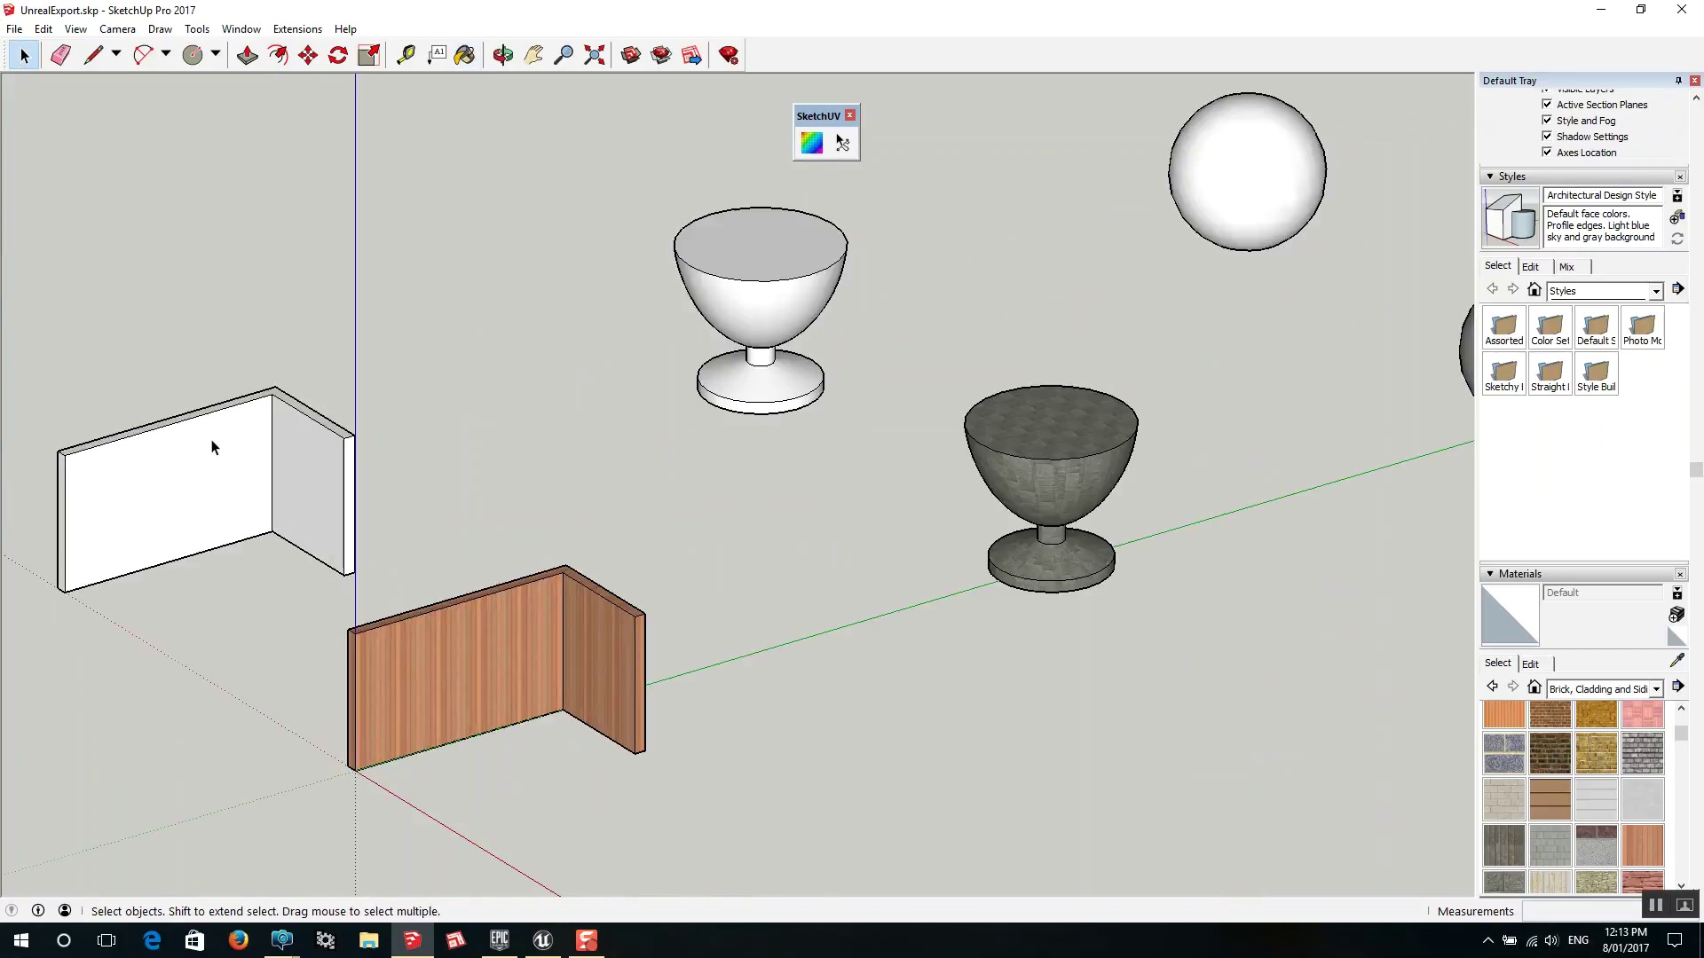
{"action": "left_click", "coordinate": [152, 513]}
{"action": "double_click", "coordinate": [169, 503]}
{"action": "left_click", "coordinate": [190, 495]}
{"action": "right_click", "coordinate": [195, 498]}
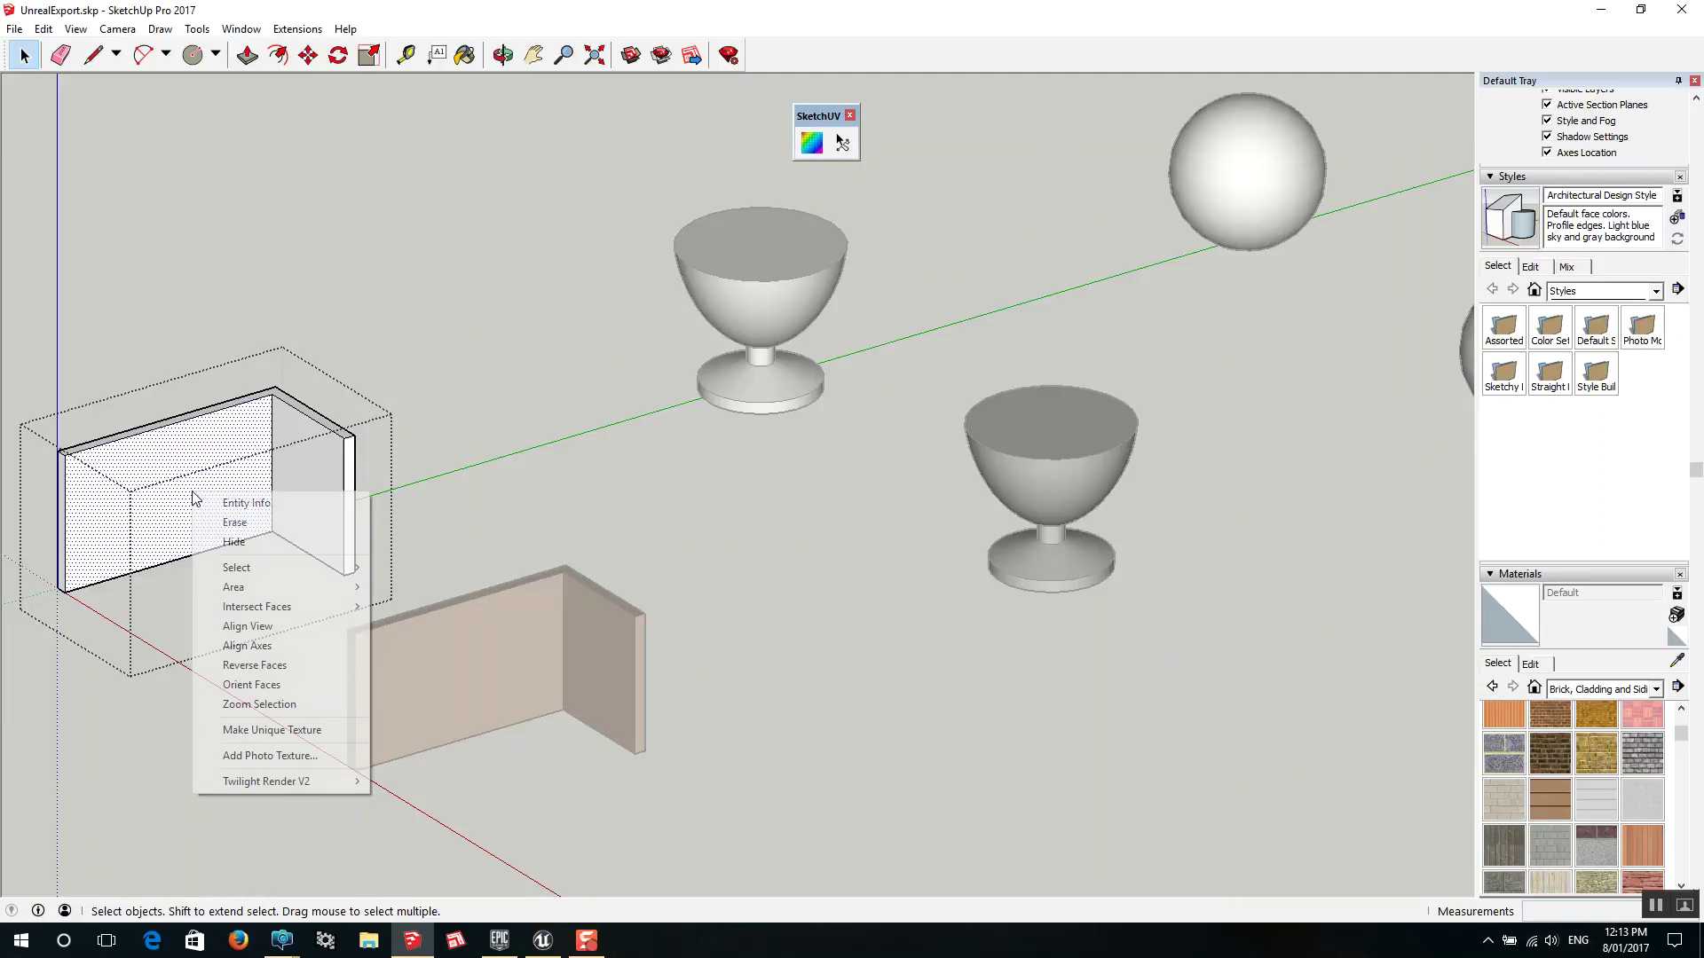
{"action": "left_click", "coordinate": [289, 664]}
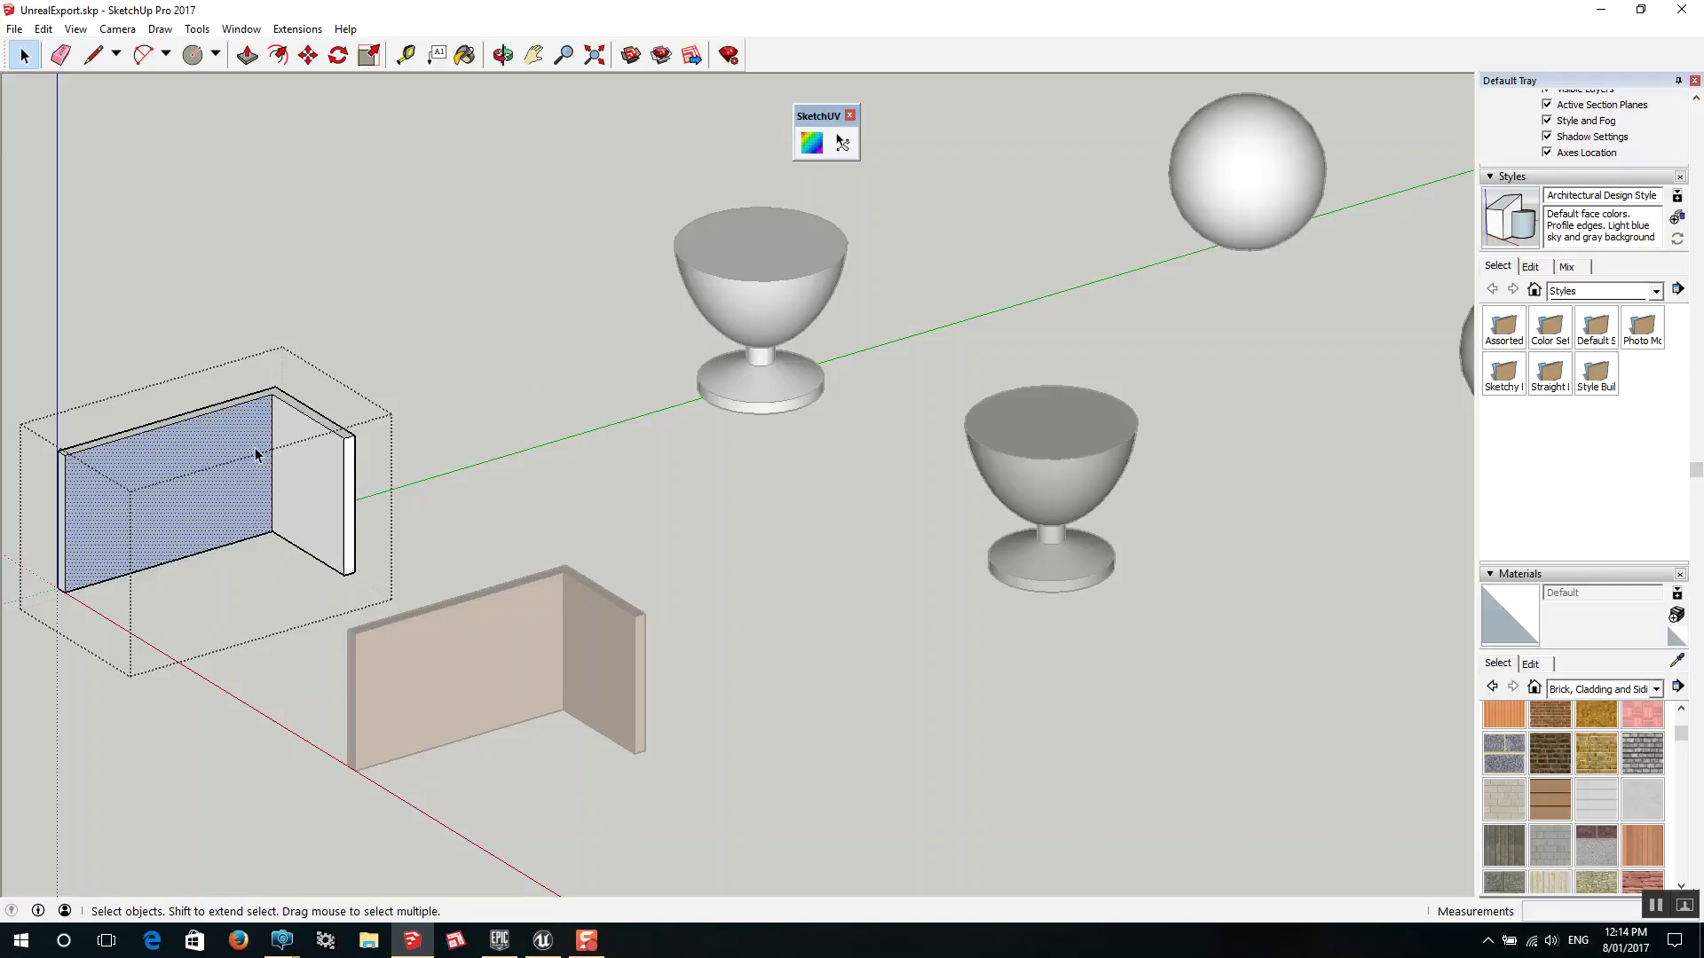
{"action": "right_click", "coordinate": [235, 493]}
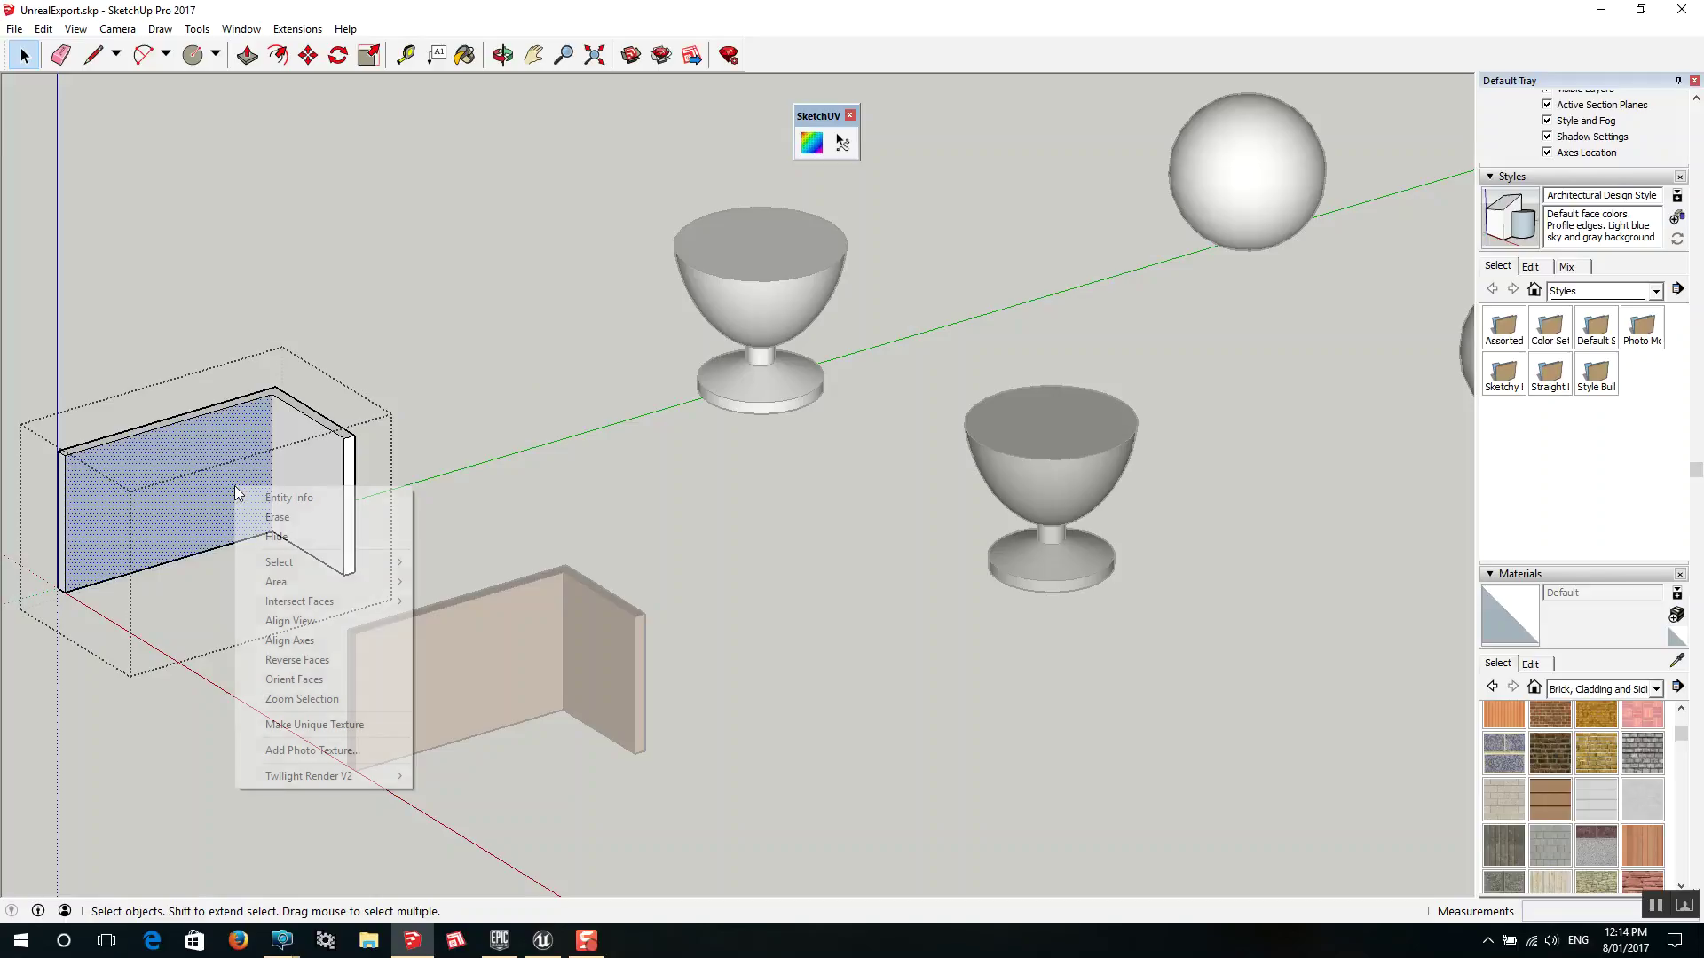
{"action": "left_click", "coordinate": [361, 658]}
{"action": "left_click", "coordinate": [458, 286]}
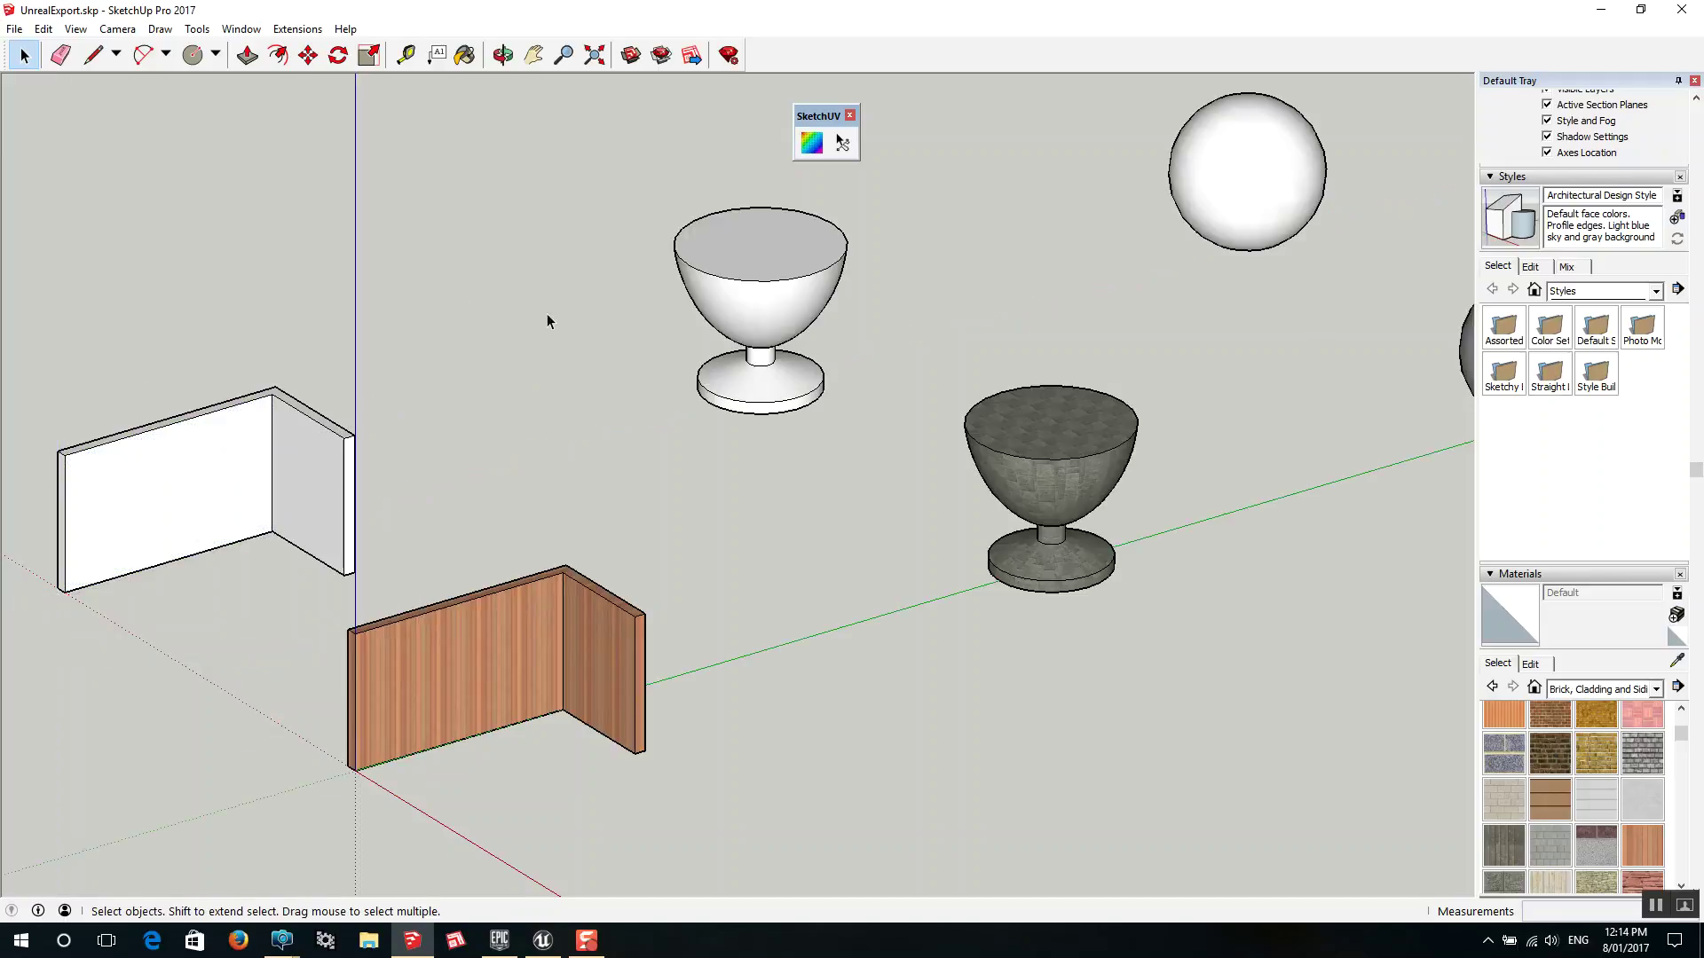
{"action": "scroll", "coordinate": [666, 399], "scroll_direction": "down", "scroll_amount": 3}
{"action": "scroll", "coordinate": [955, 248], "scroll_direction": "up", "scroll_amount": 2}
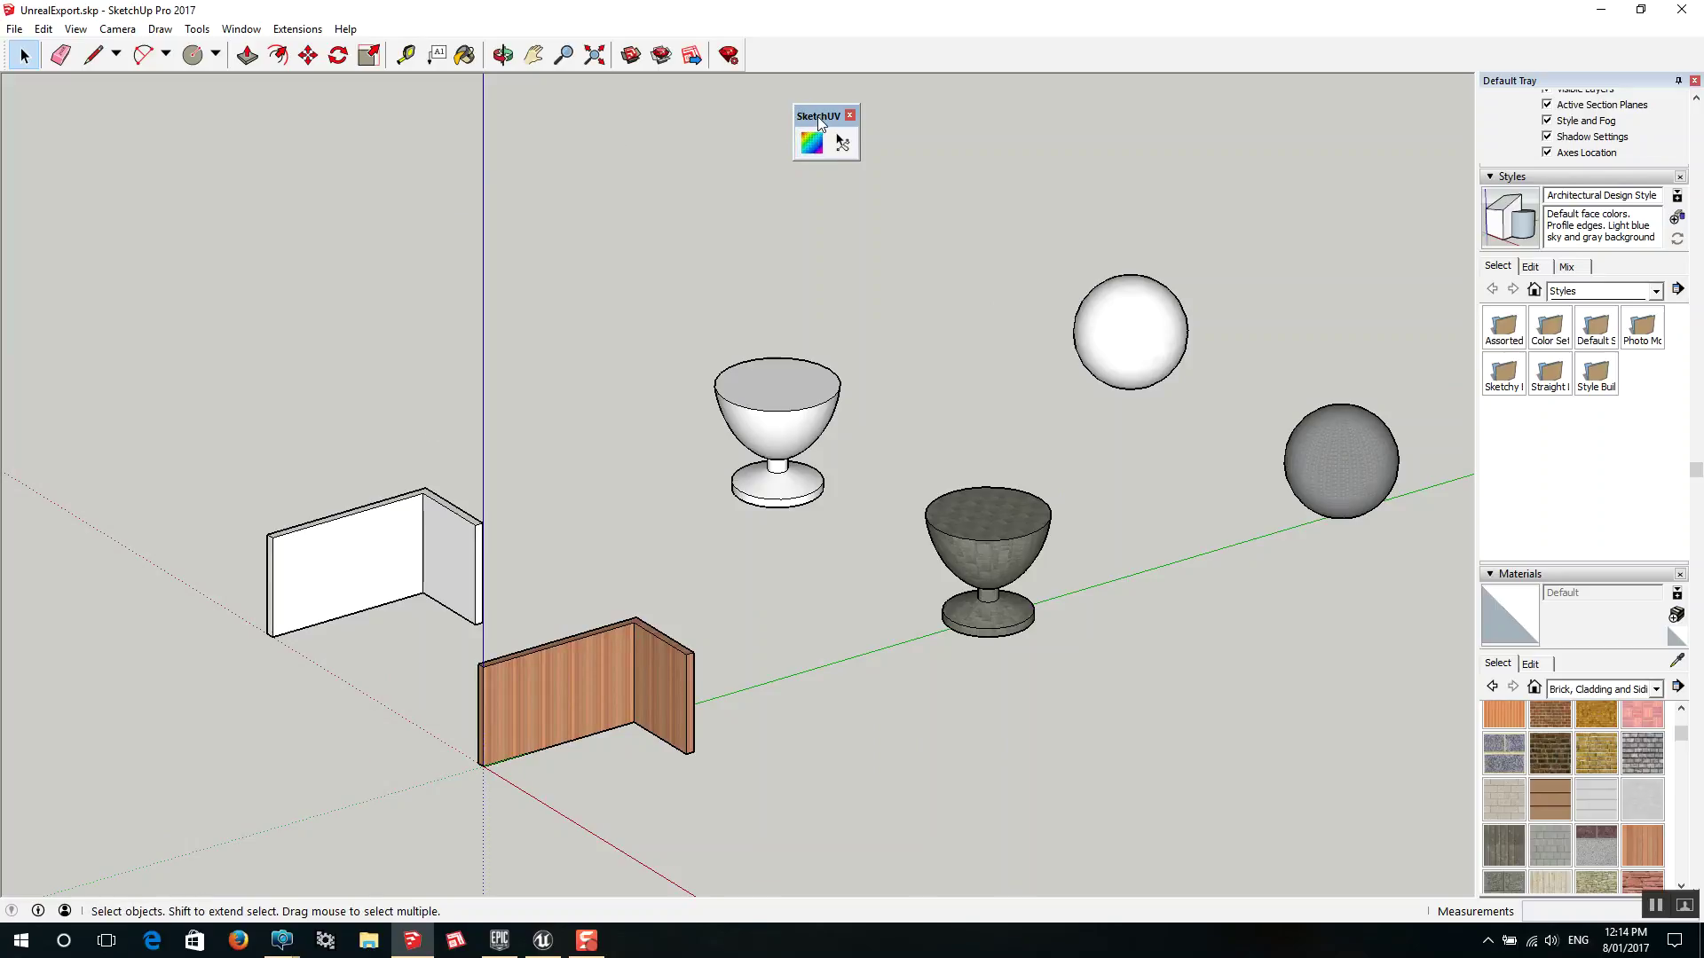
{"action": "left_click", "coordinate": [662, 57]}
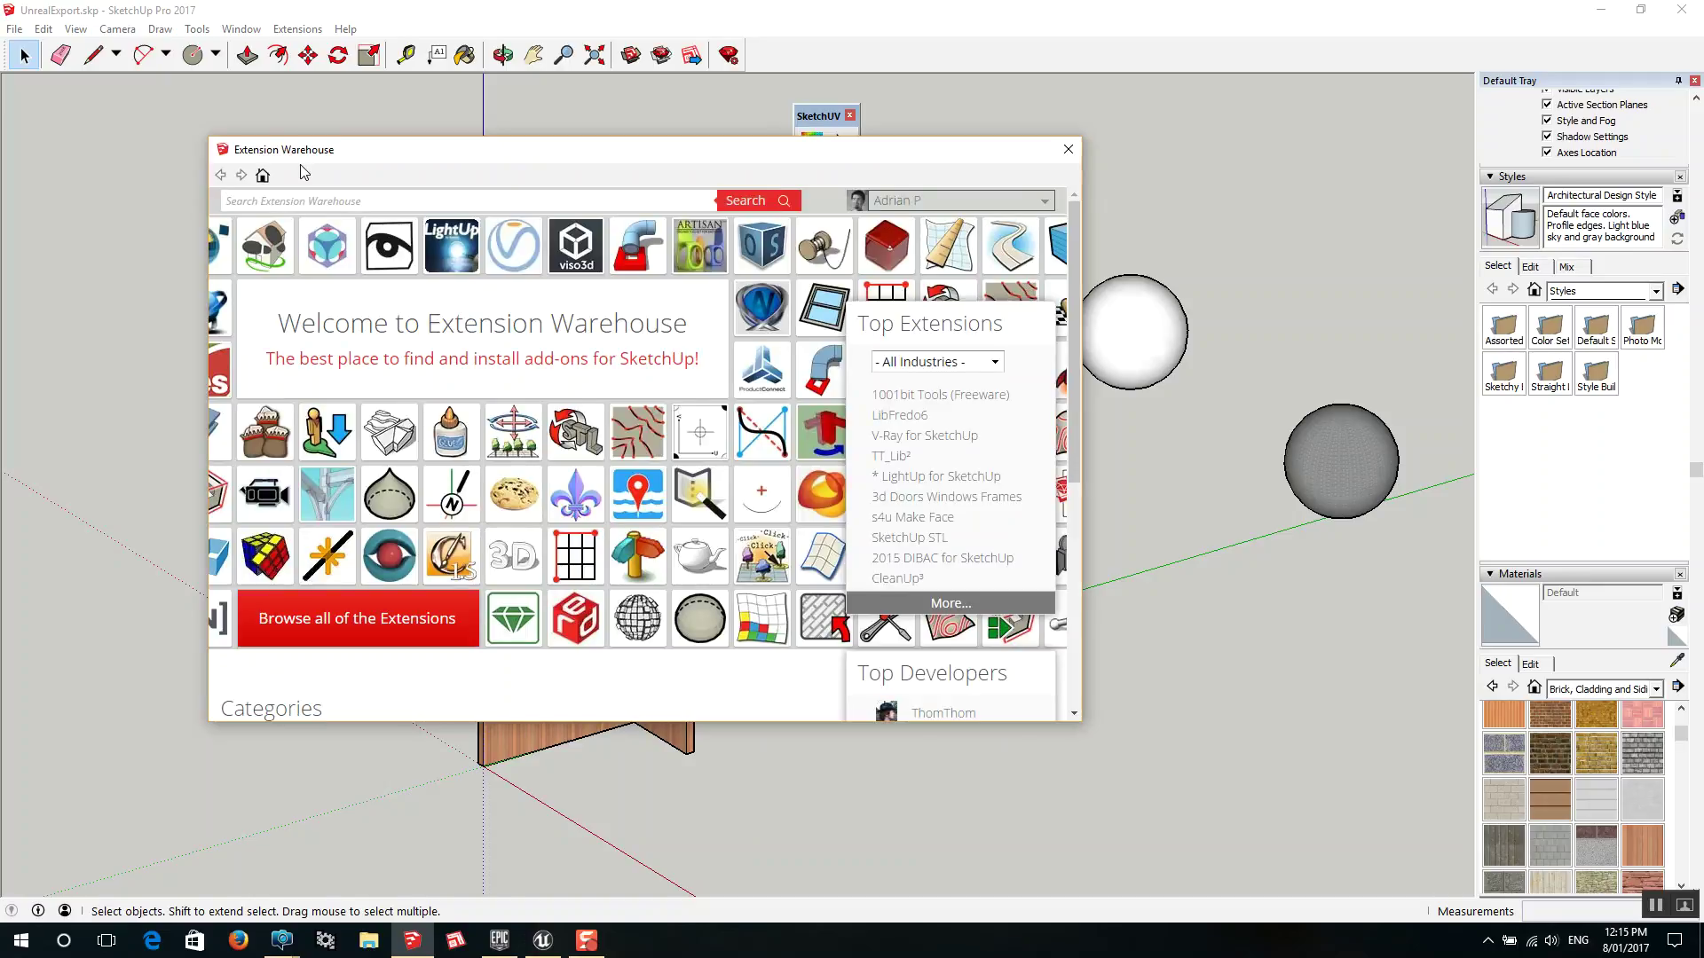
{"action": "left_click", "coordinate": [311, 203]}
{"action": "type", "text": "sketchuv"}
{"action": "key", "text": "Return"}
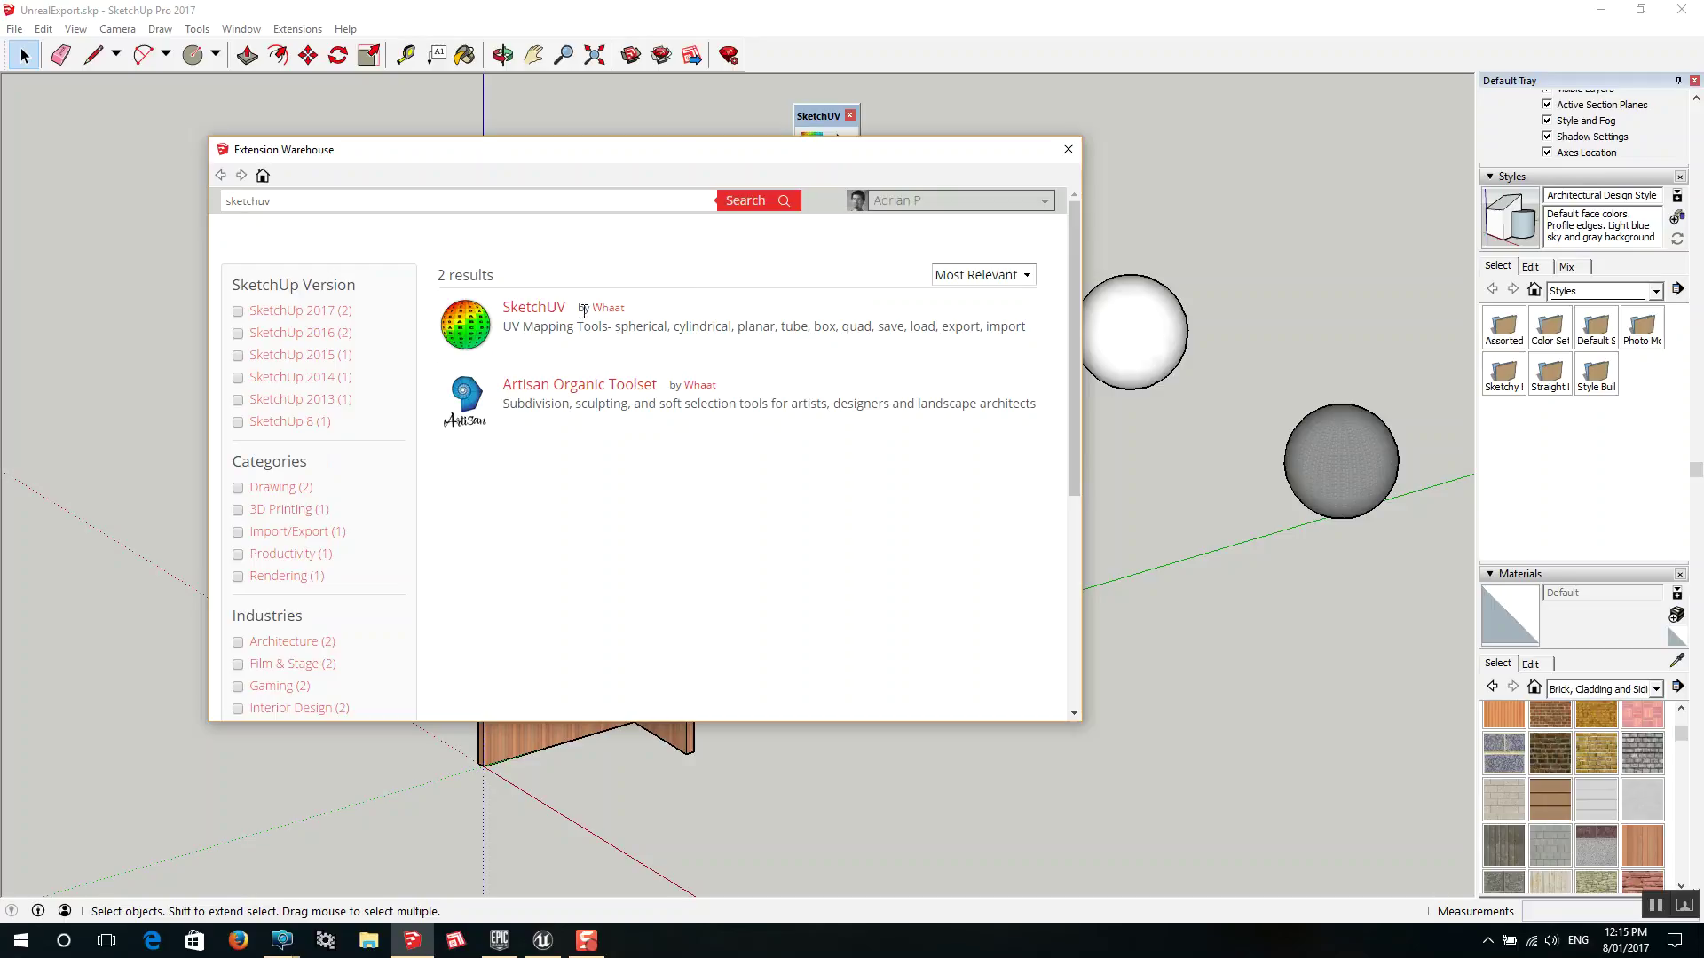
{"action": "left_click", "coordinate": [541, 311]}
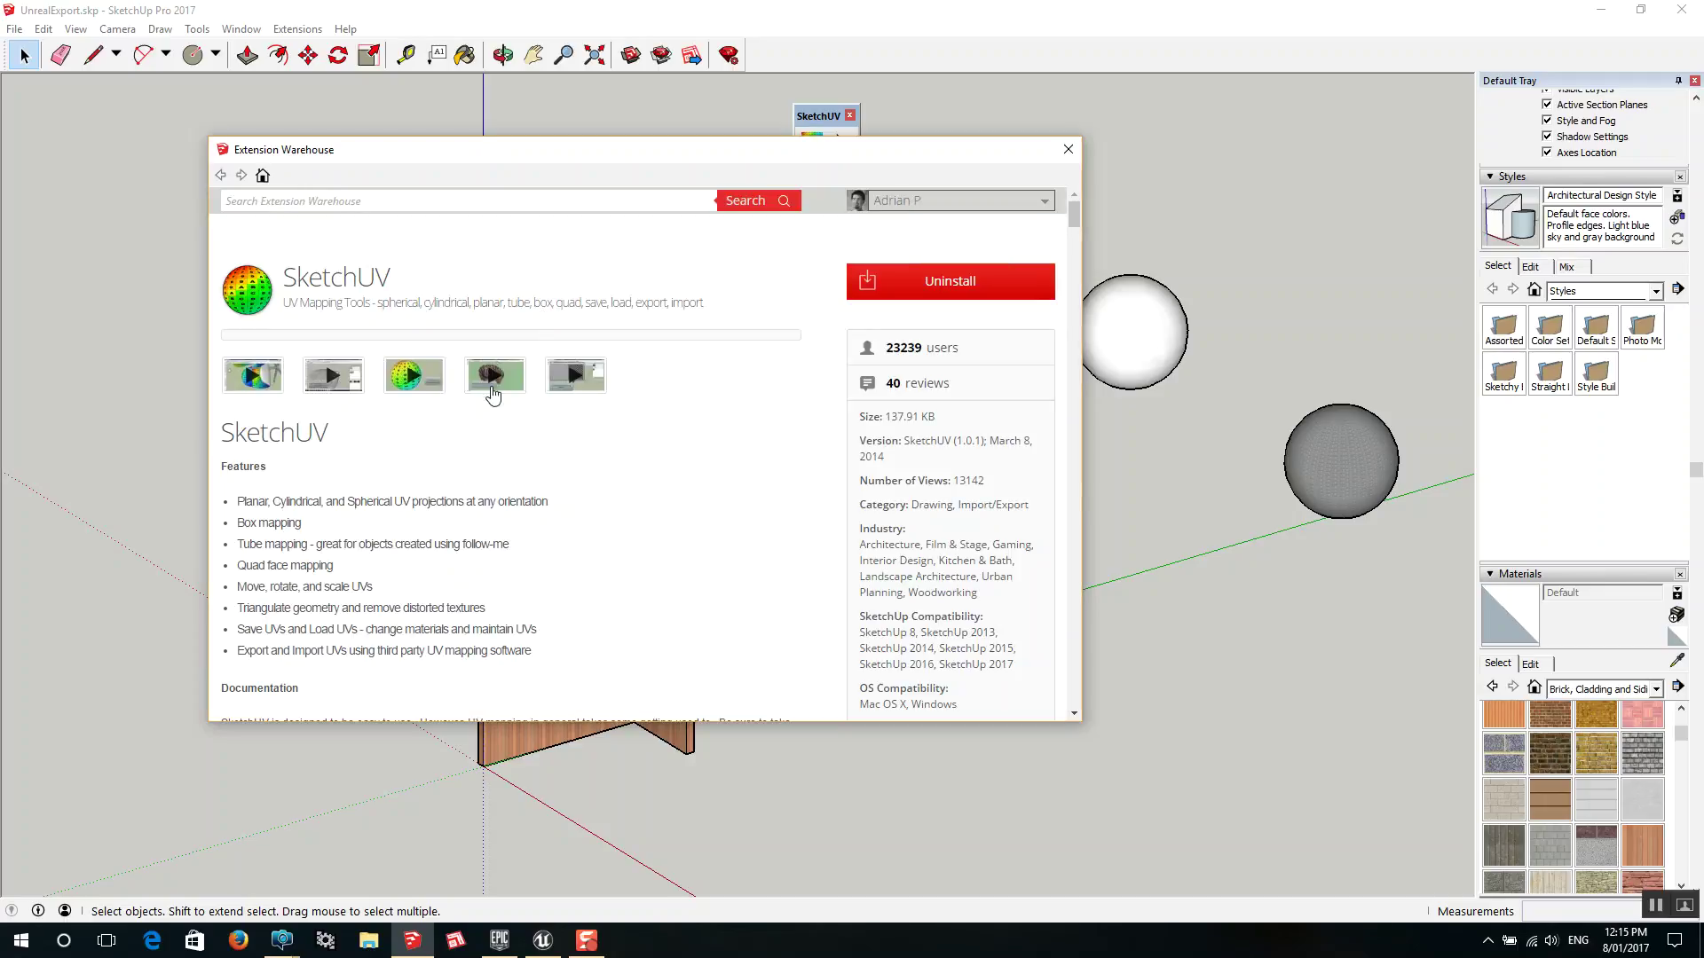
{"action": "scroll", "coordinate": [493, 394], "scroll_direction": "down", "scroll_amount": 2}
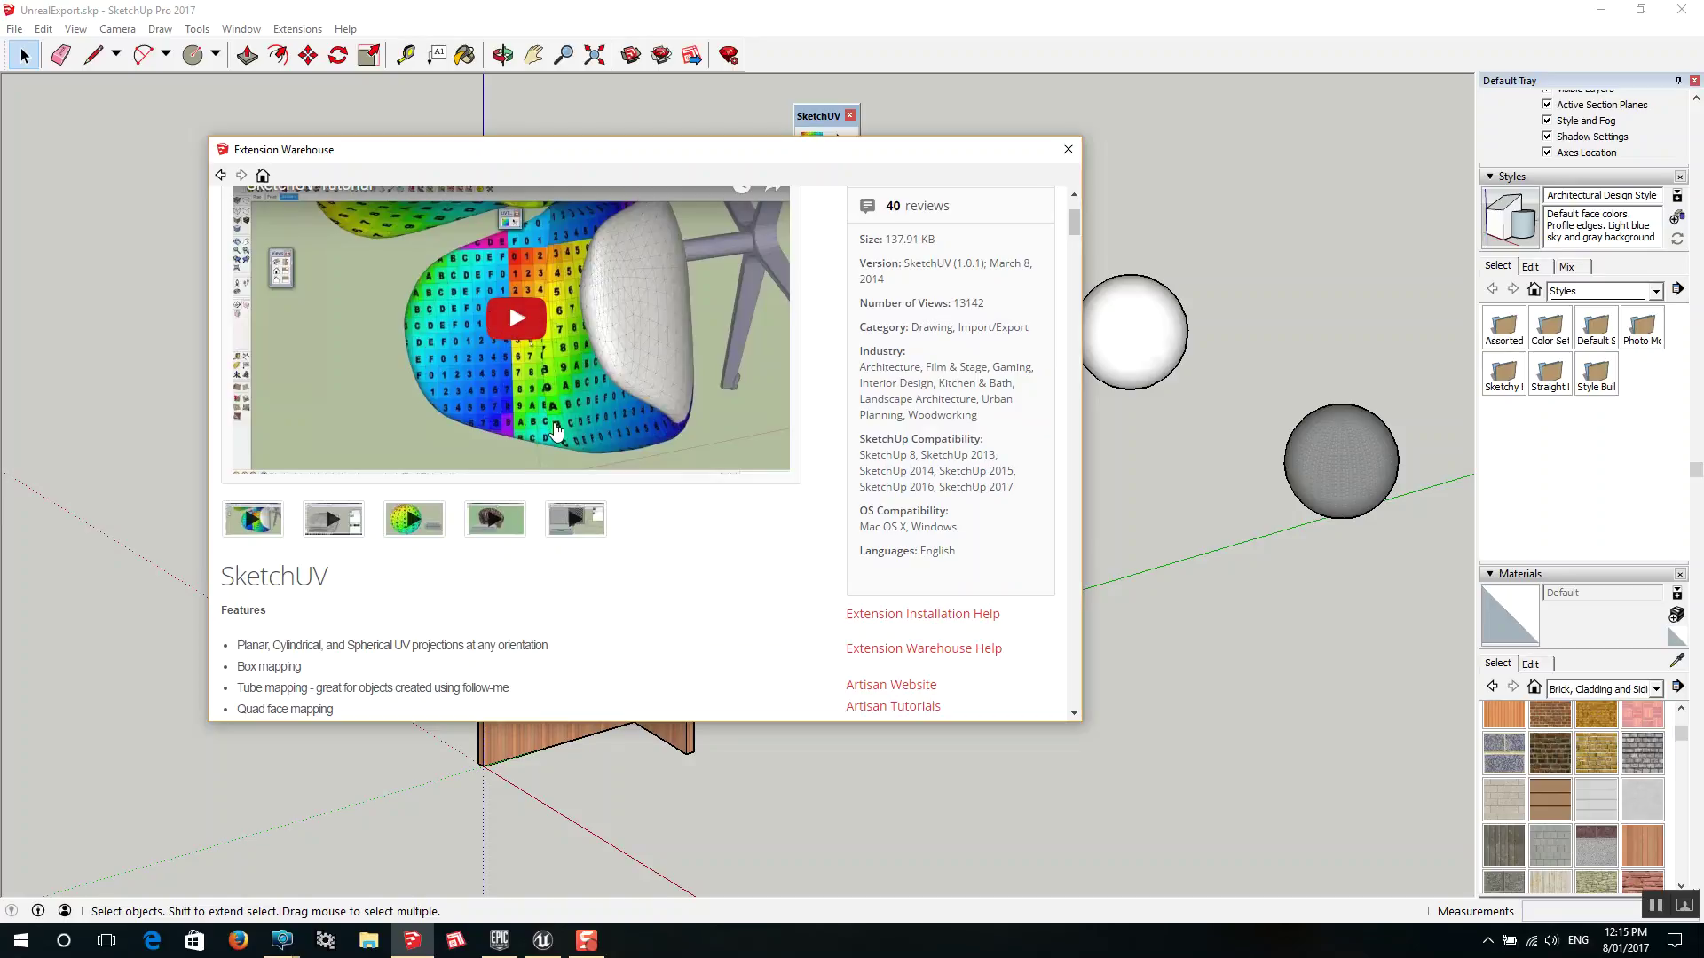
{"action": "left_click", "coordinate": [1069, 152]}
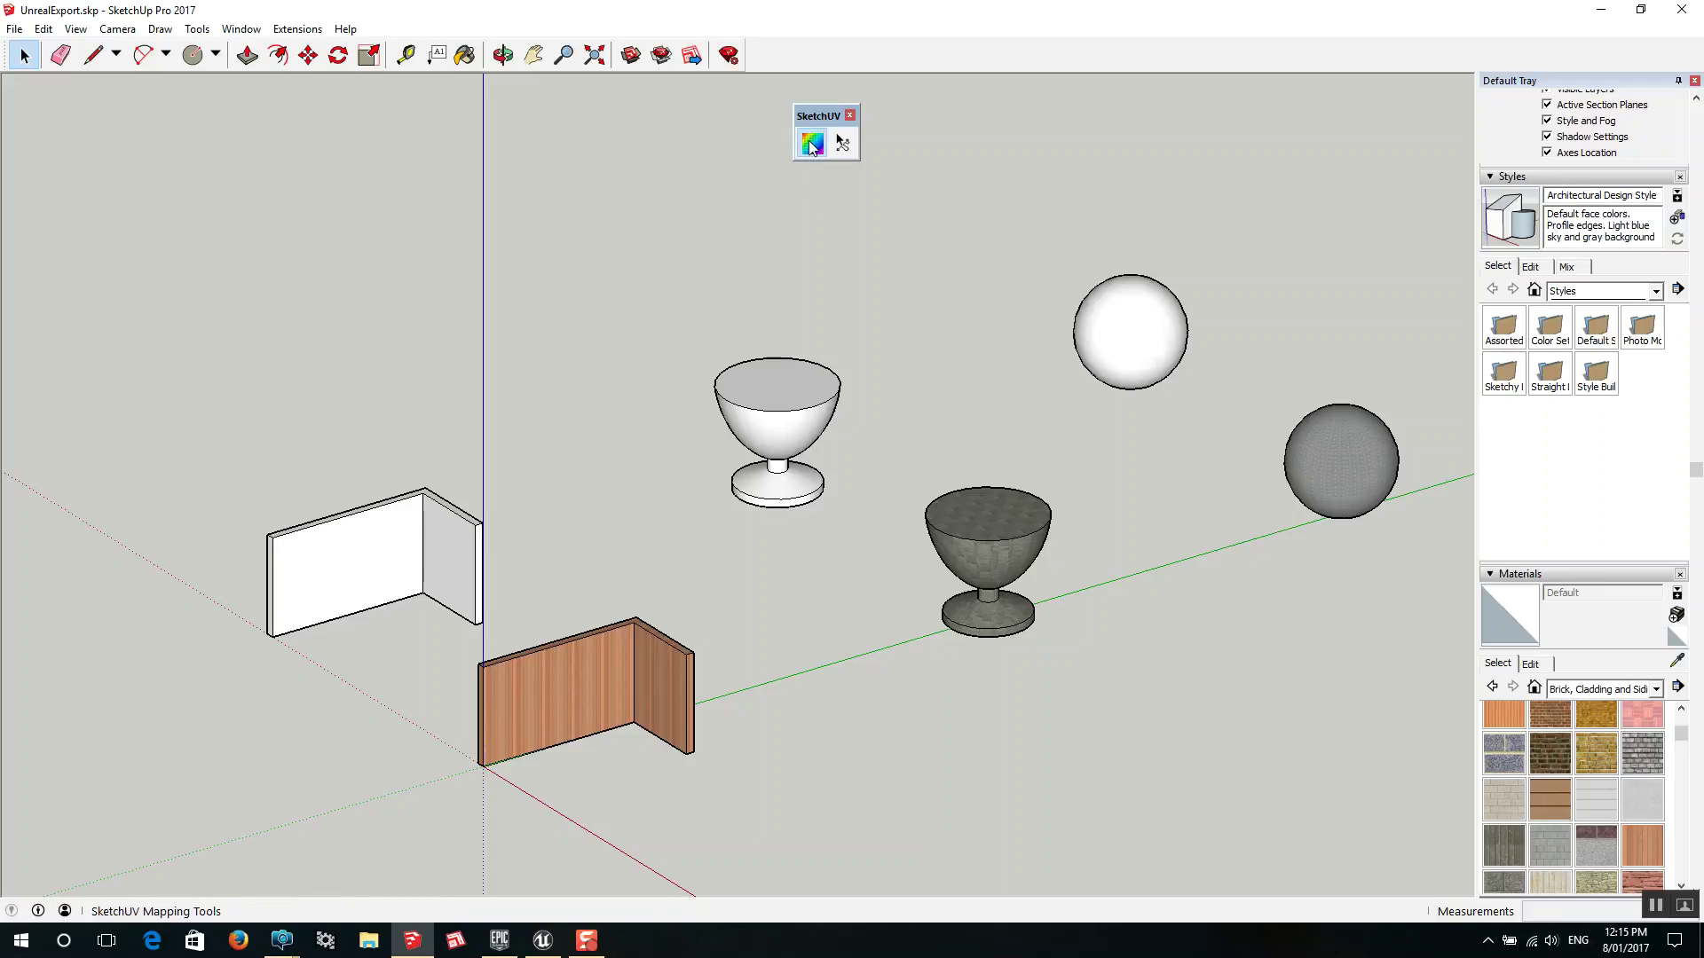
Apply SketchUV Box Map to all faces of the white wall copy, then orbit to inspect
{"action": "scroll", "coordinate": [358, 586], "scroll_direction": "up", "scroll_amount": 2}
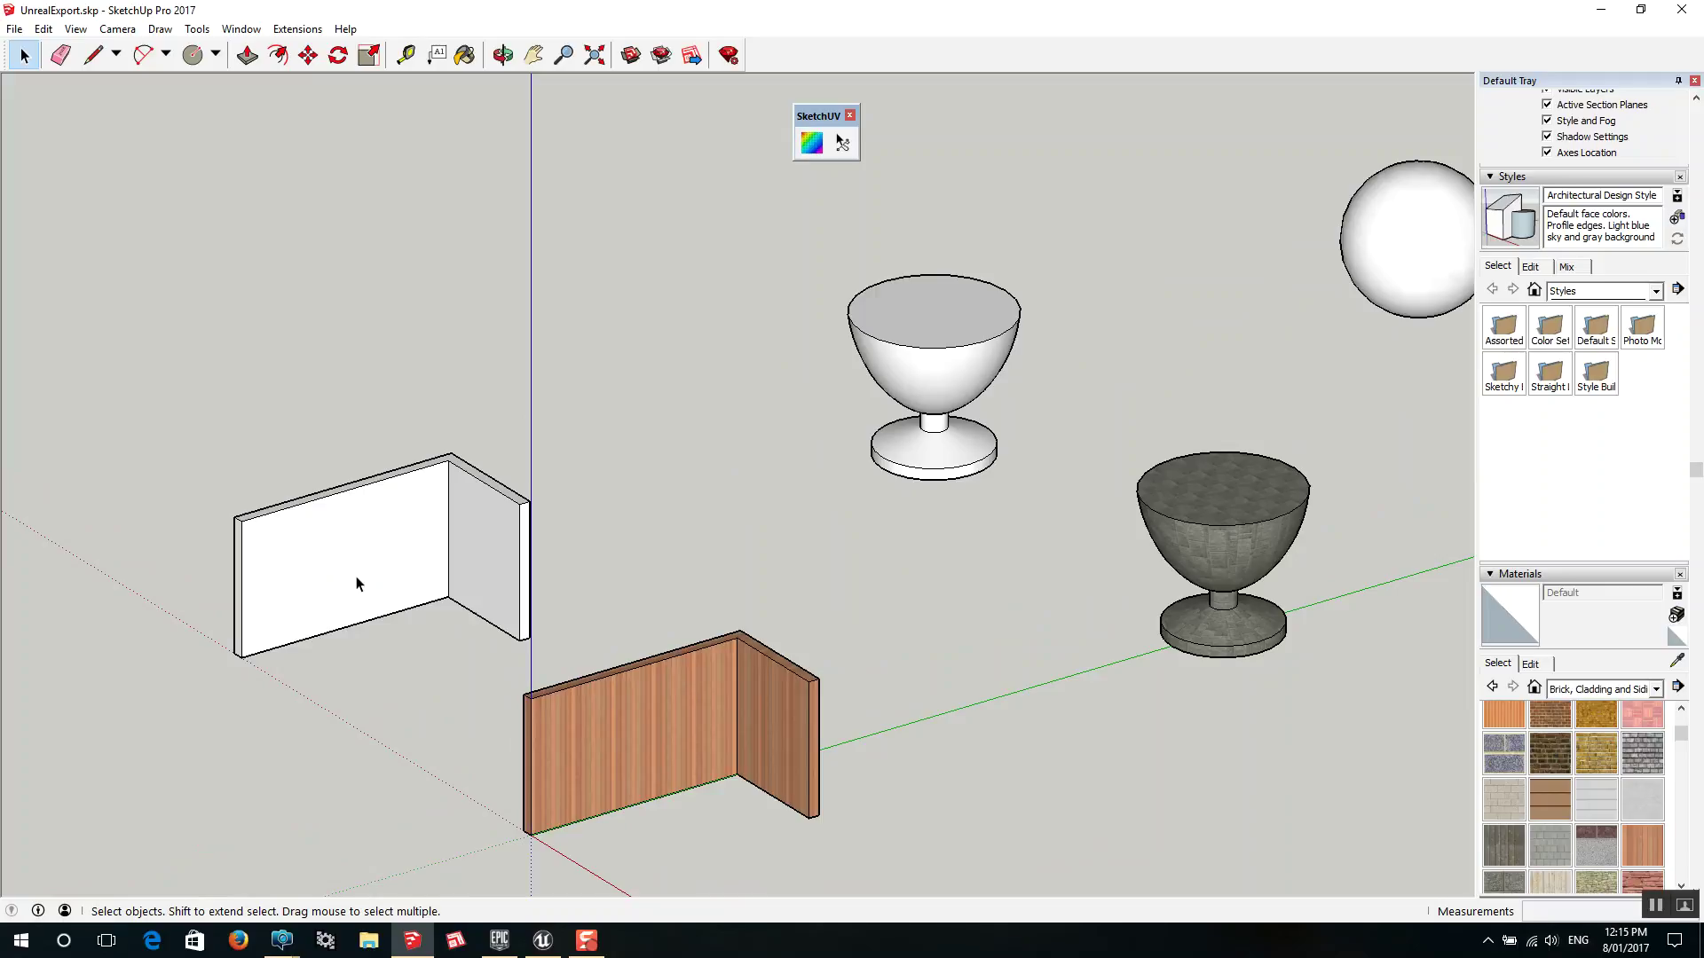
{"action": "double_click", "coordinate": [356, 583]}
{"action": "left_click", "coordinate": [811, 143]}
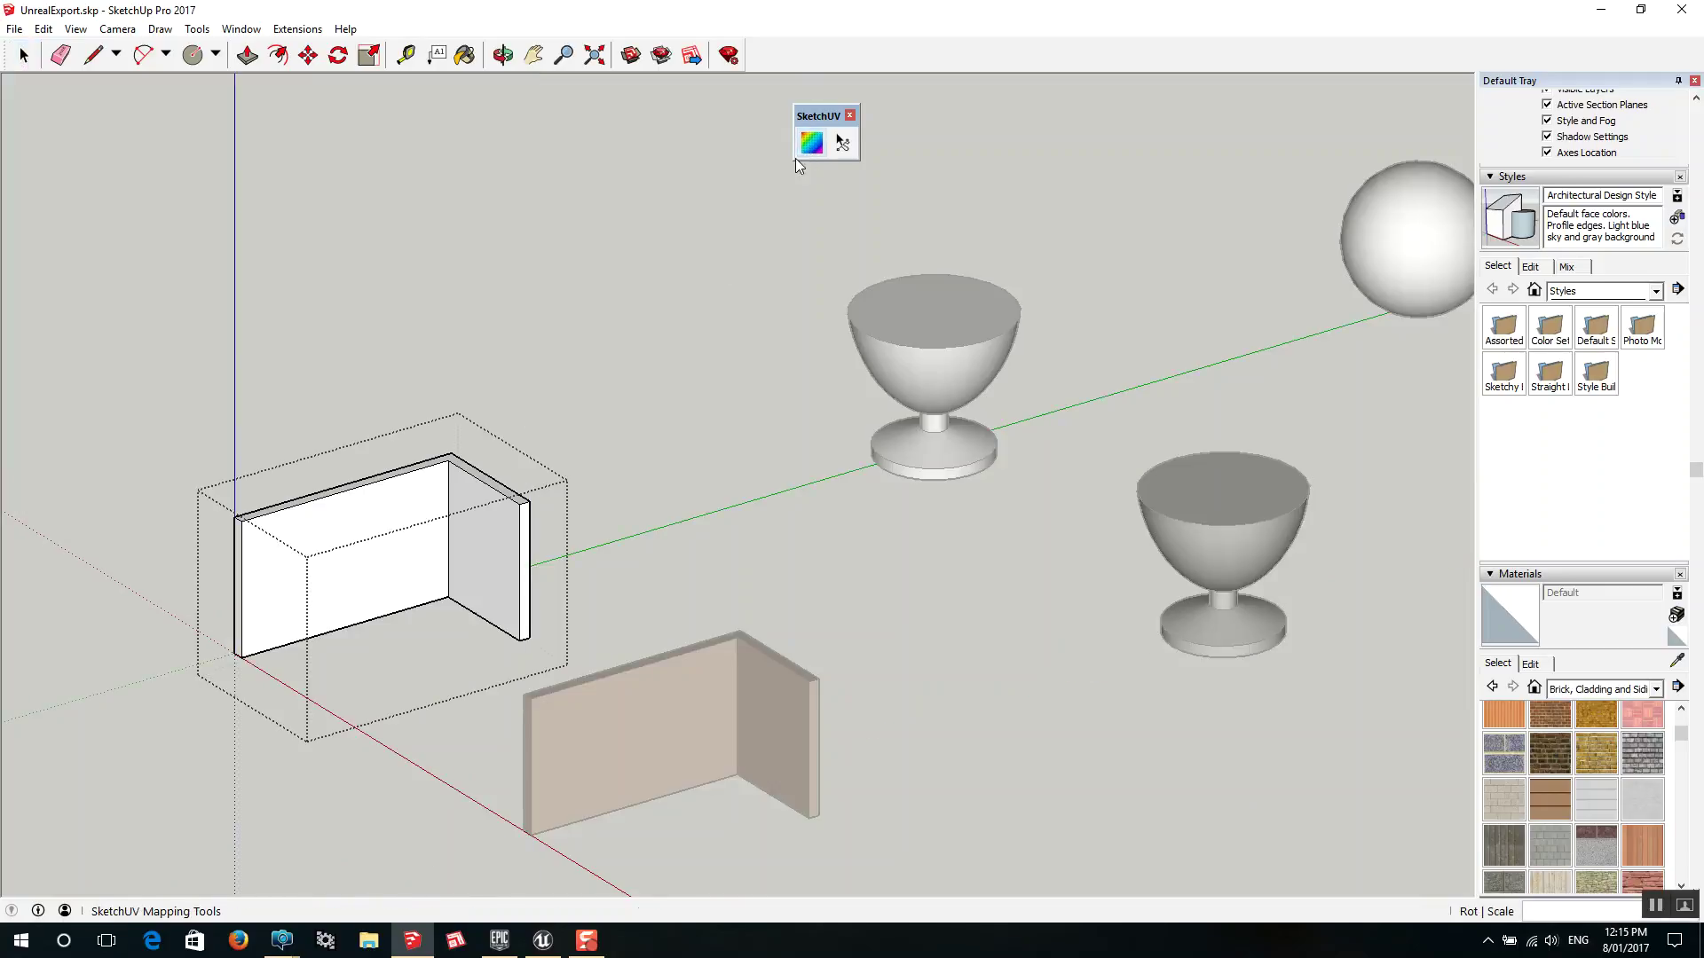
{"action": "triple_click", "coordinate": [410, 539]}
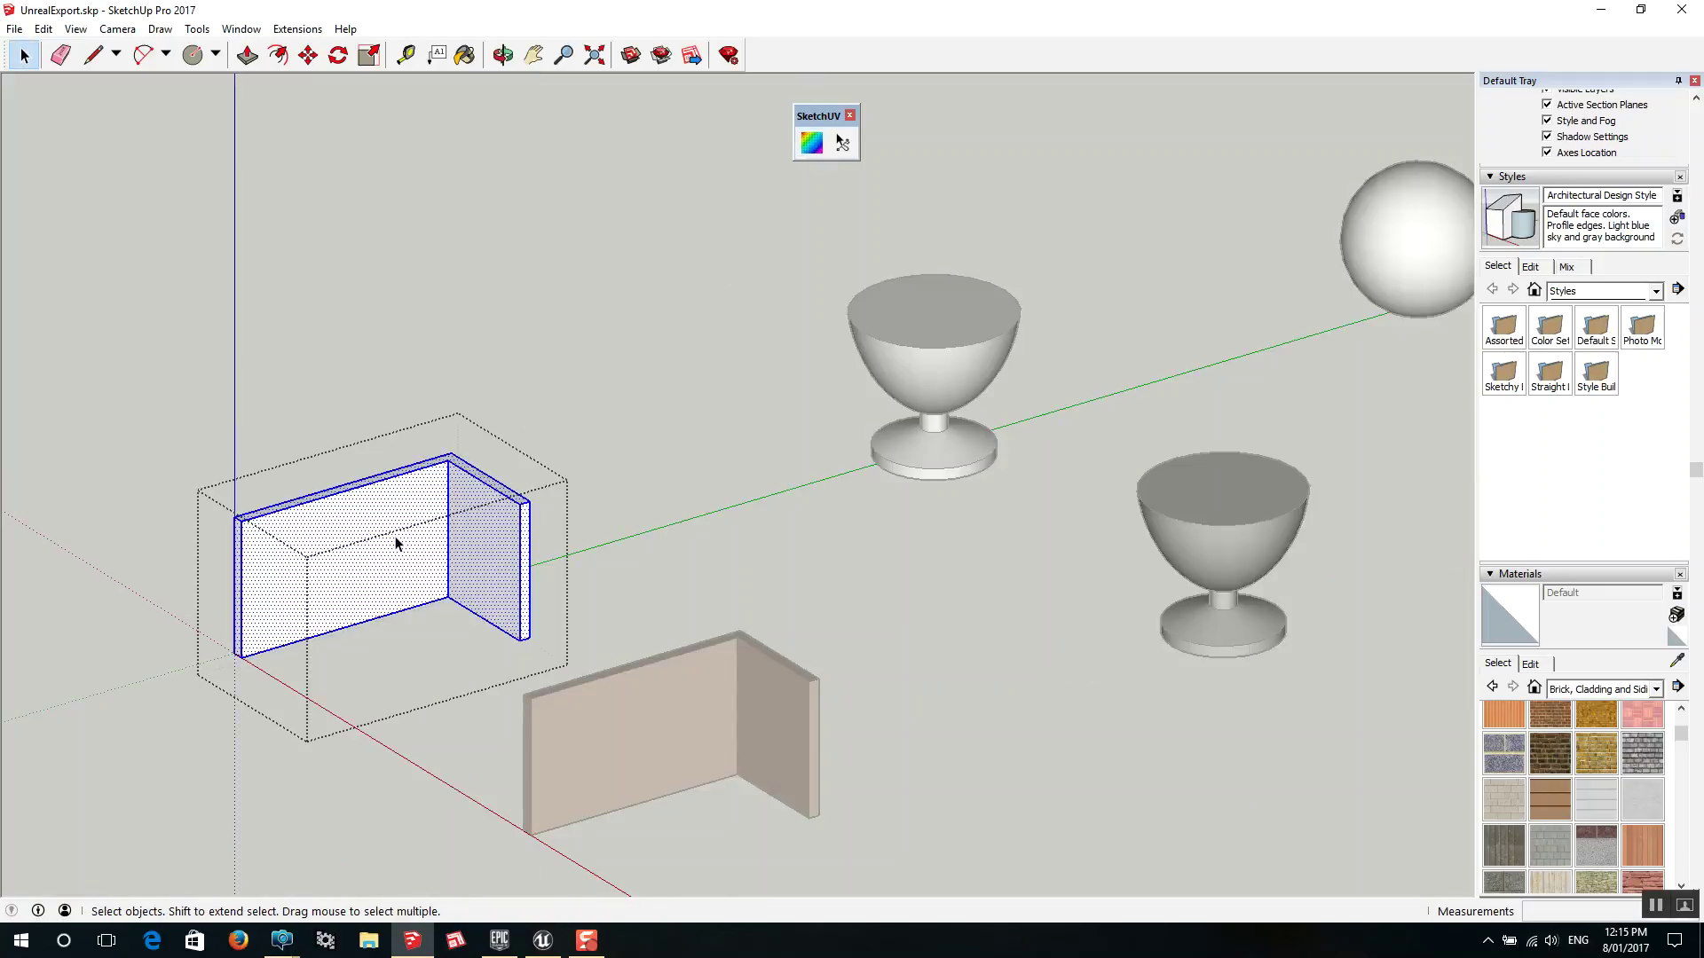
{"action": "left_click", "coordinate": [811, 143]}
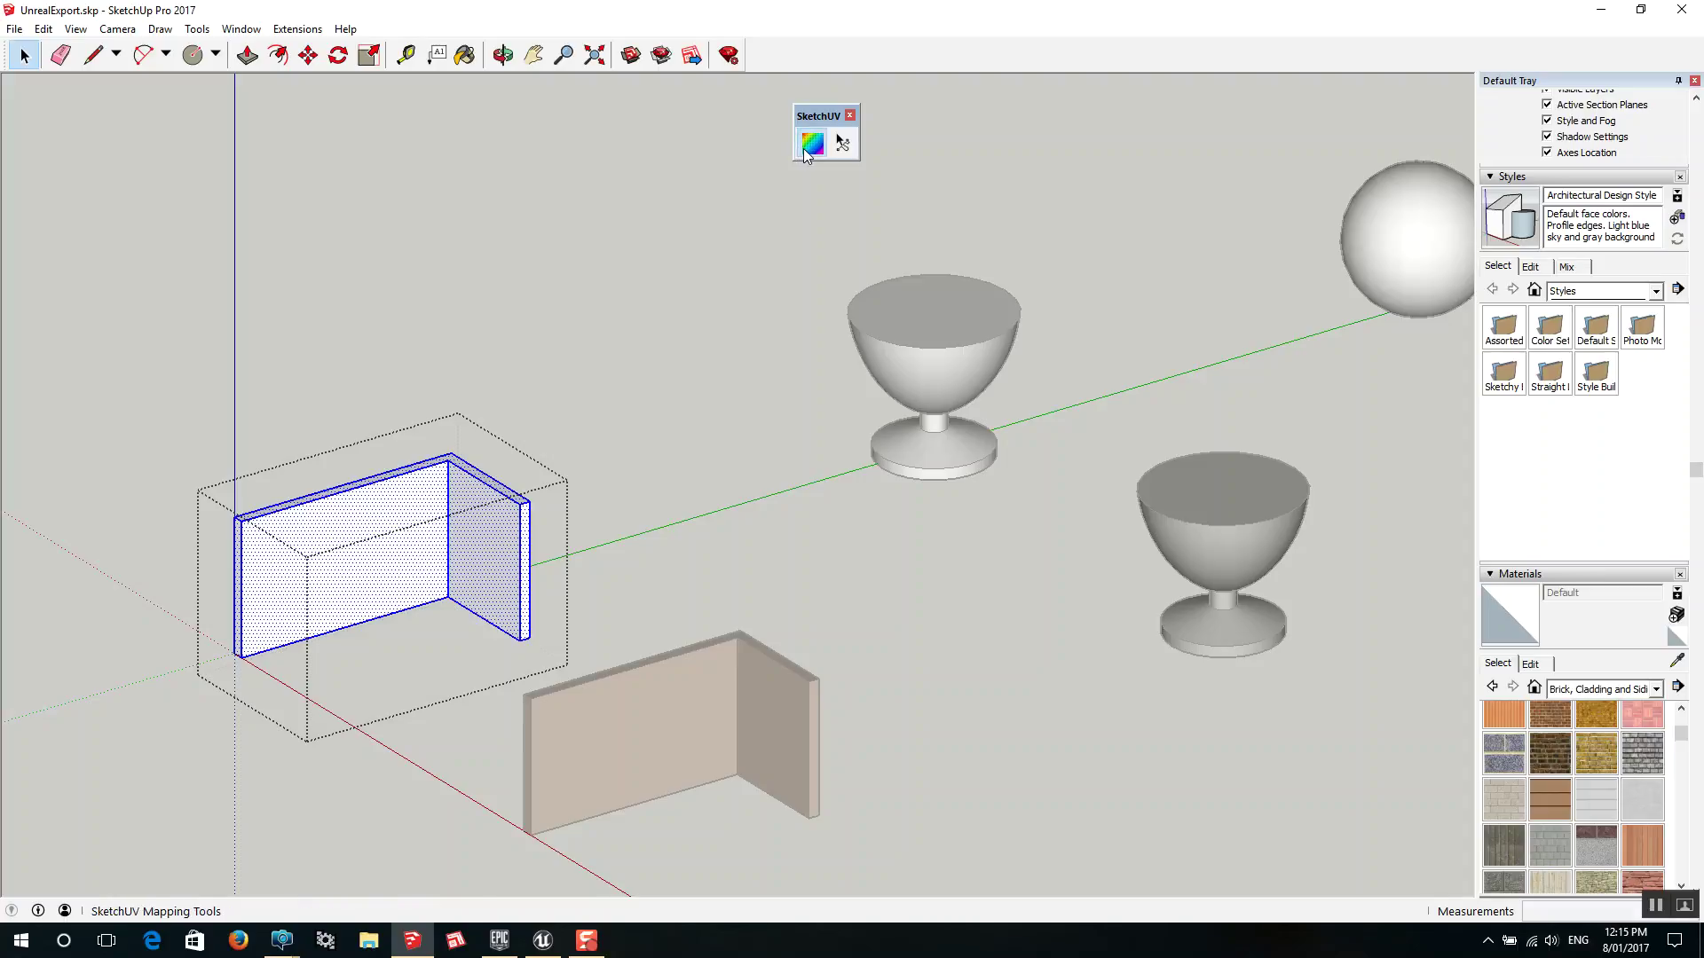
{"action": "right_click", "coordinate": [371, 541]}
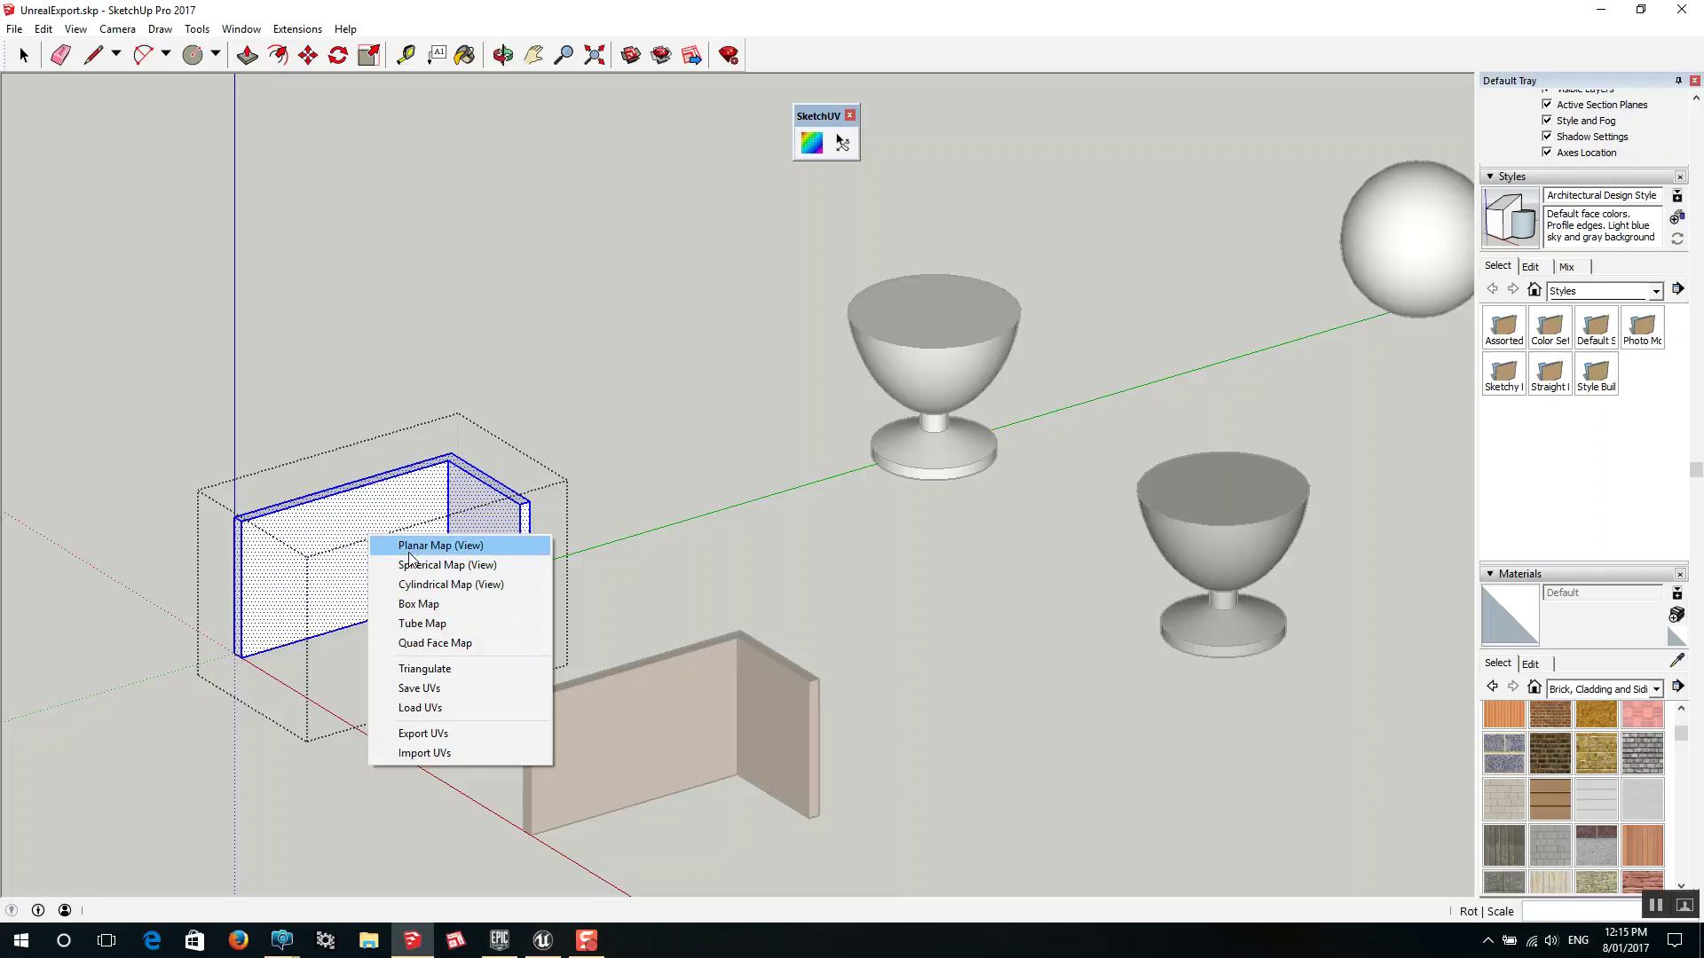
{"action": "left_click", "coordinate": [427, 607]}
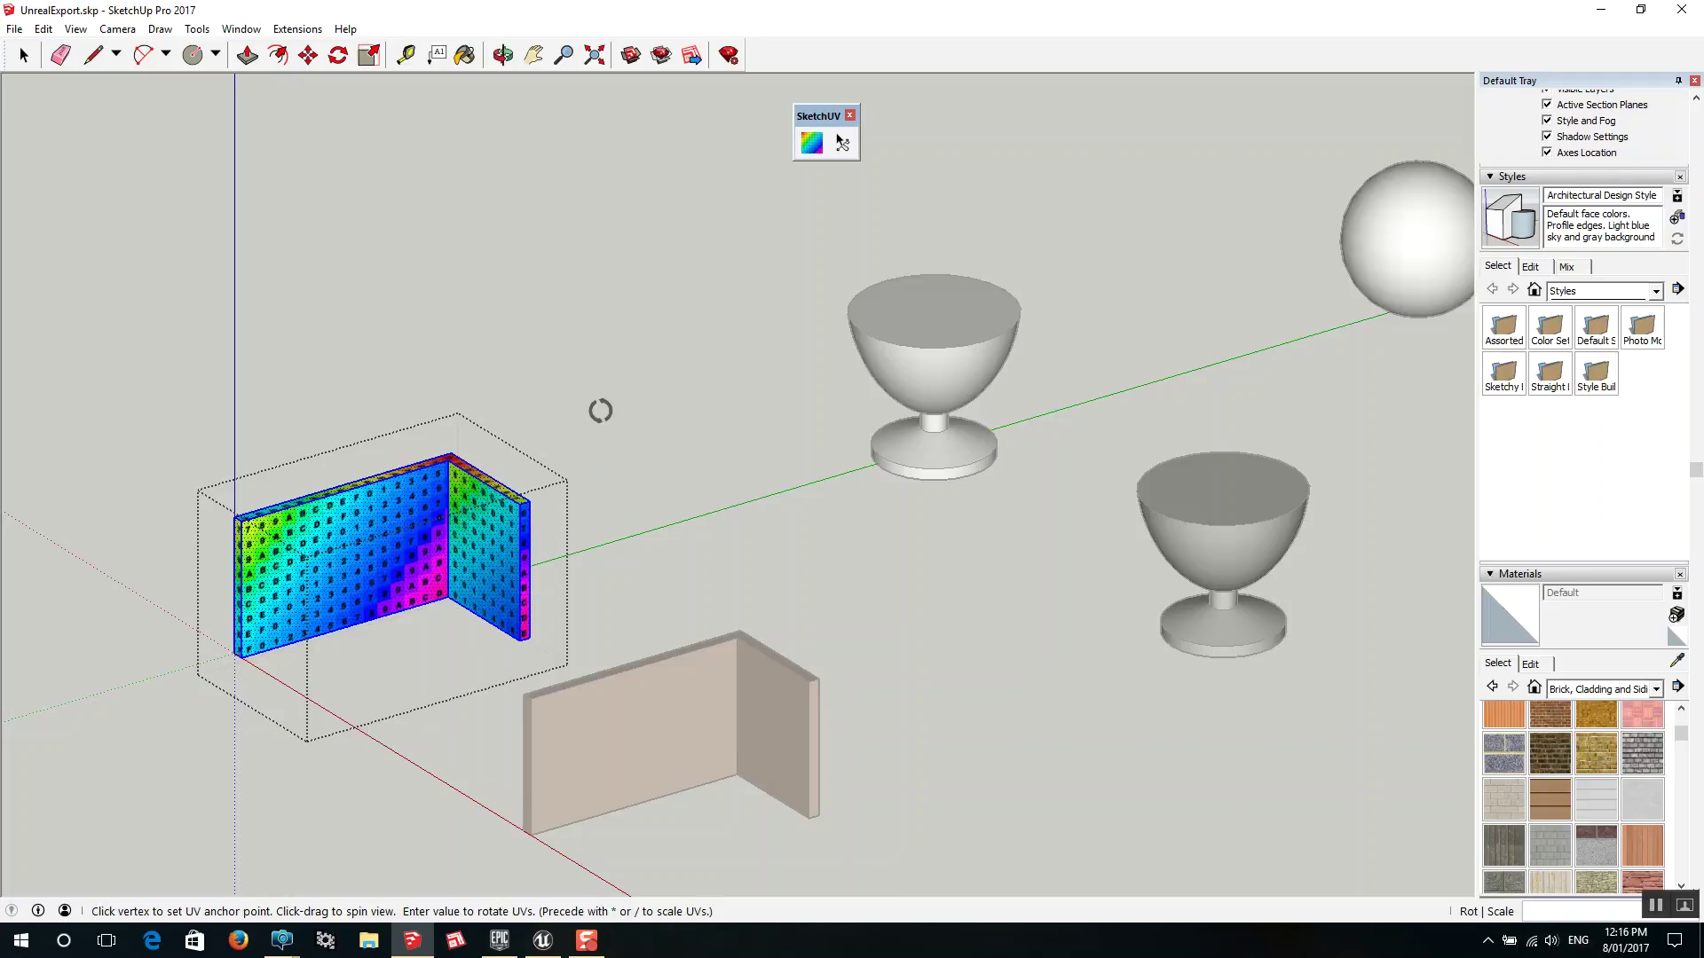
{"action": "scroll", "coordinate": [275, 603], "scroll_direction": "up", "scroll_amount": 5}
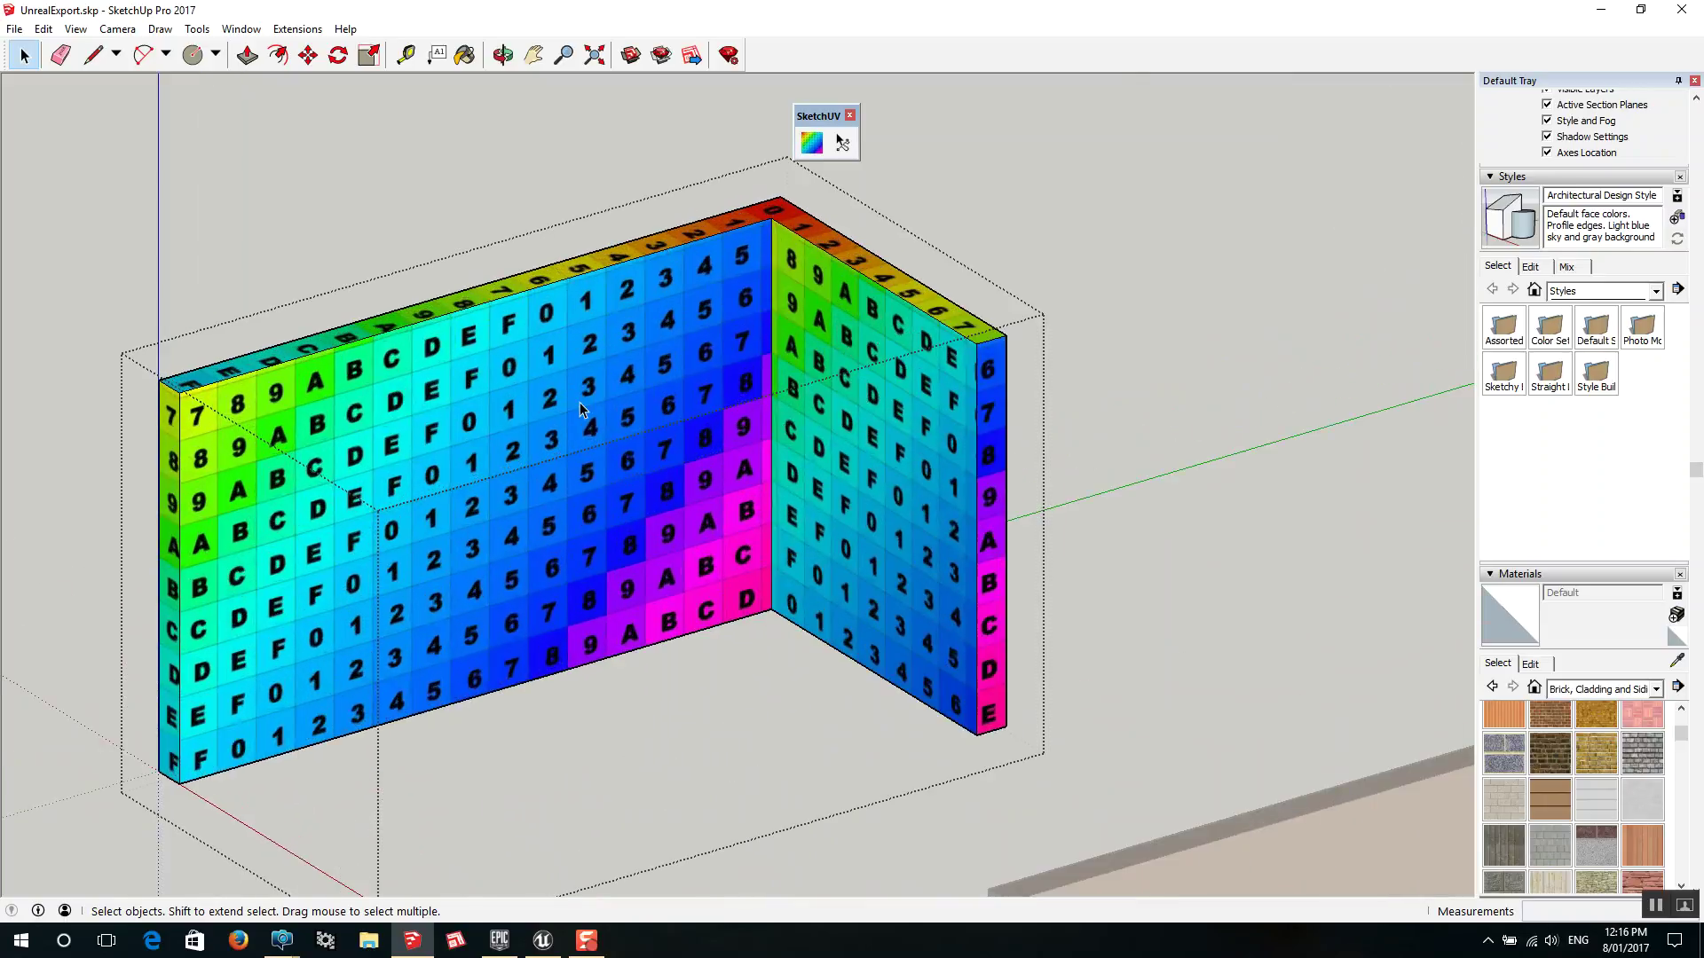
{"action": "scroll", "coordinate": [525, 503], "scroll_direction": "down", "scroll_amount": 5}
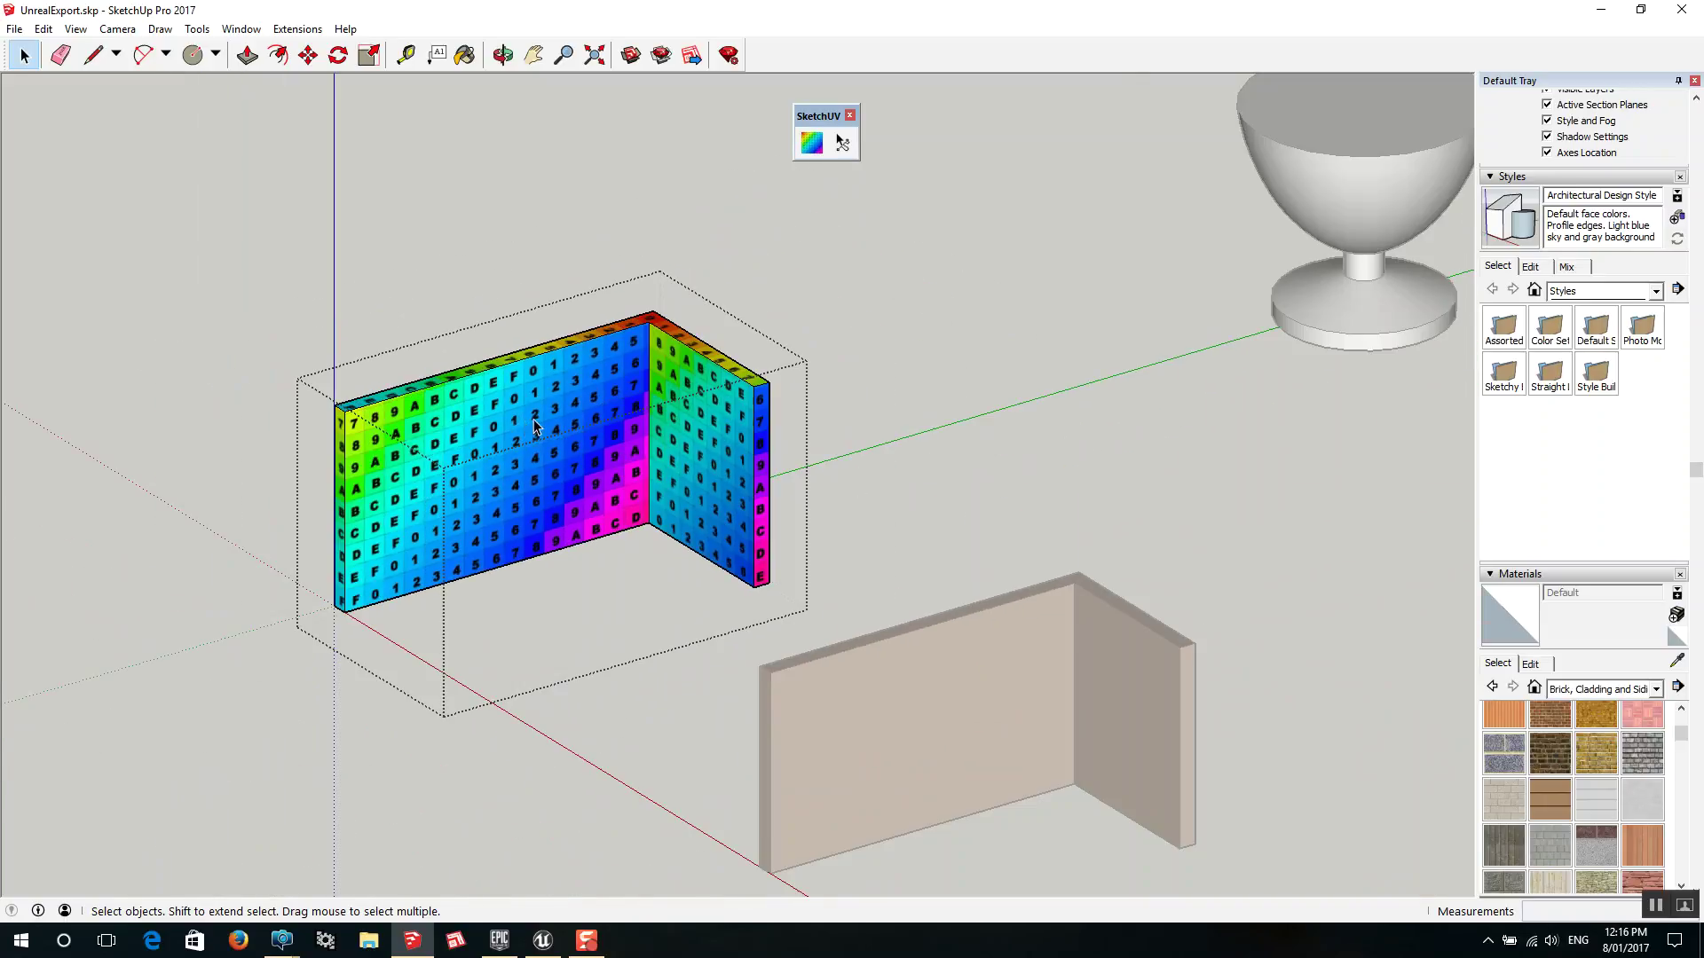
{"action": "key", "text": "o"}
{"action": "left_click_drag", "start_coordinate": [420, 450], "coordinate": [1120, 389]}
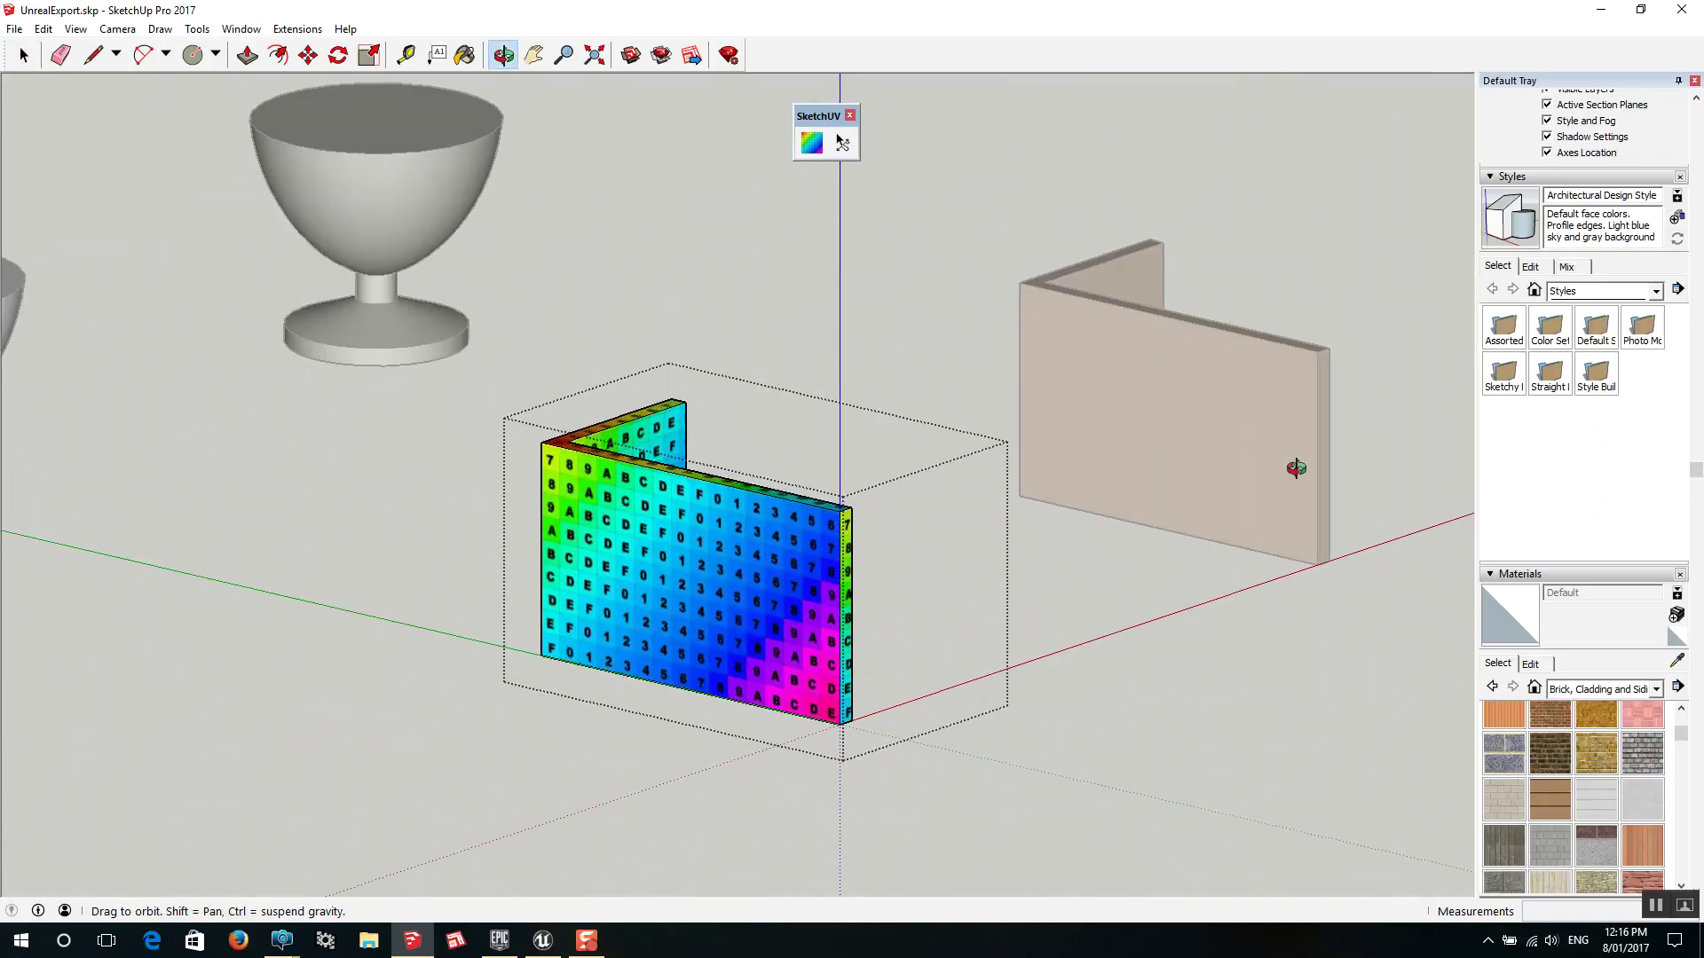
{"action": "left_click_drag", "start_coordinate": [1296, 469], "coordinate": [979, 402]}
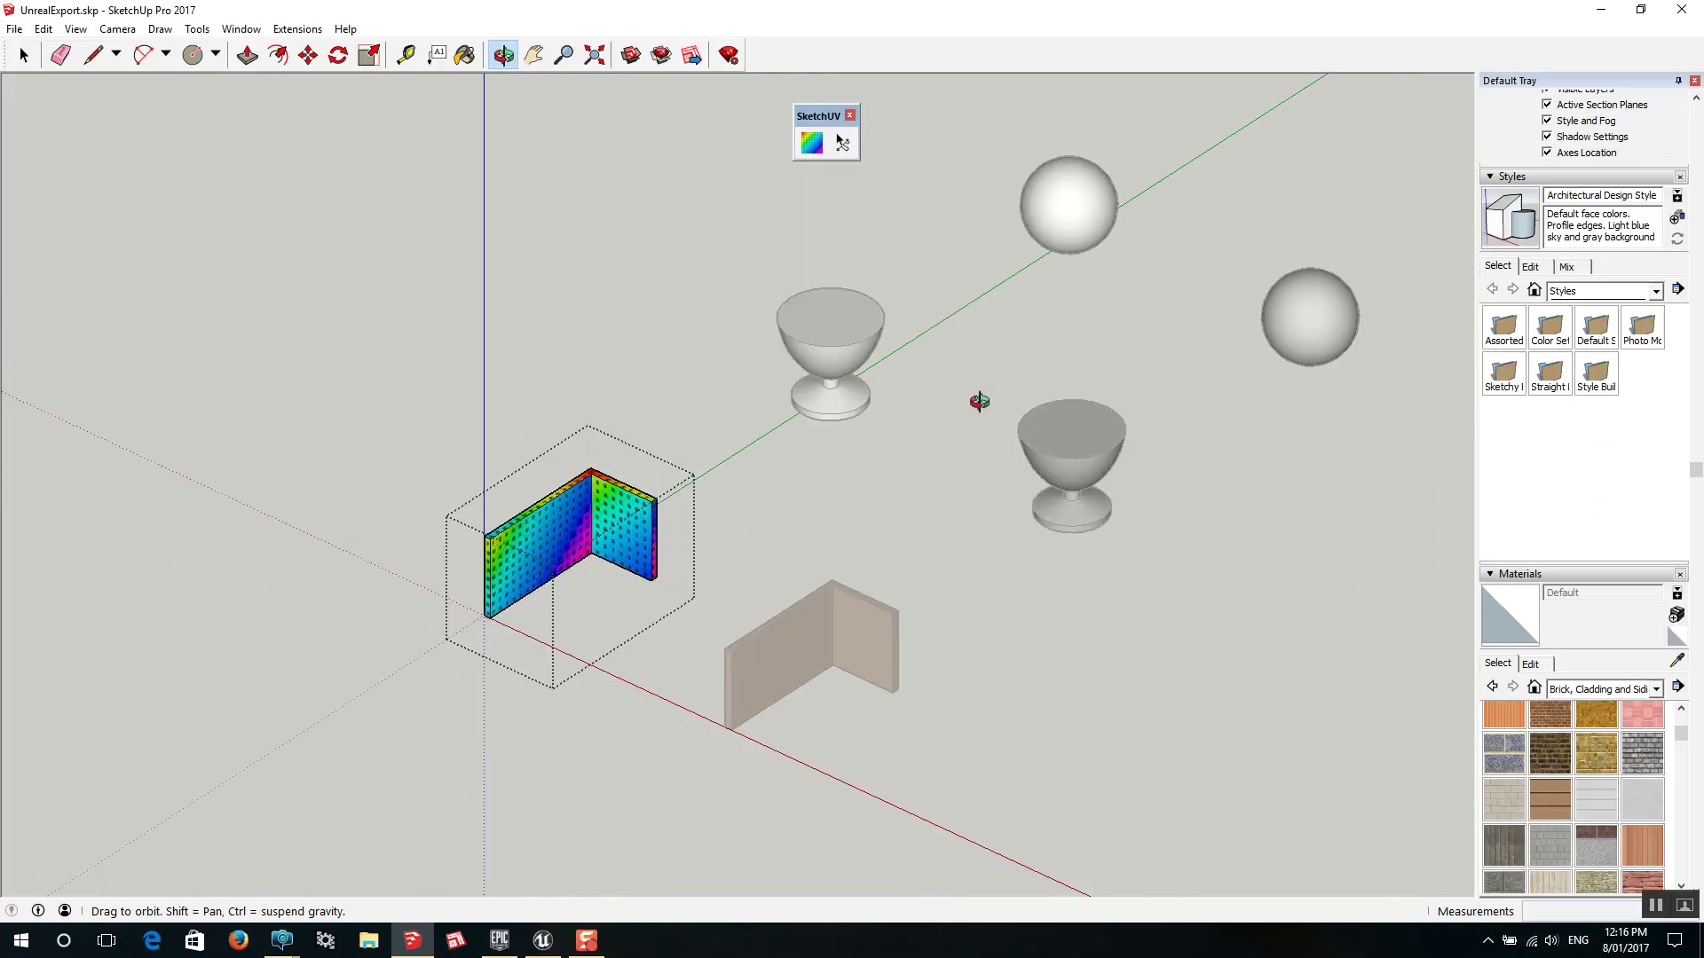
{"action": "scroll", "coordinate": [979, 402], "scroll_direction": "up", "scroll_amount": 3}
Apply SketchUV's Spherical Map (View) to the front goblet copy's geometry
{"action": "key", "text": "space"}
{"action": "left_click", "coordinate": [740, 492]}
{"action": "scroll", "coordinate": [821, 435], "scroll_direction": "up", "scroll_amount": 3}
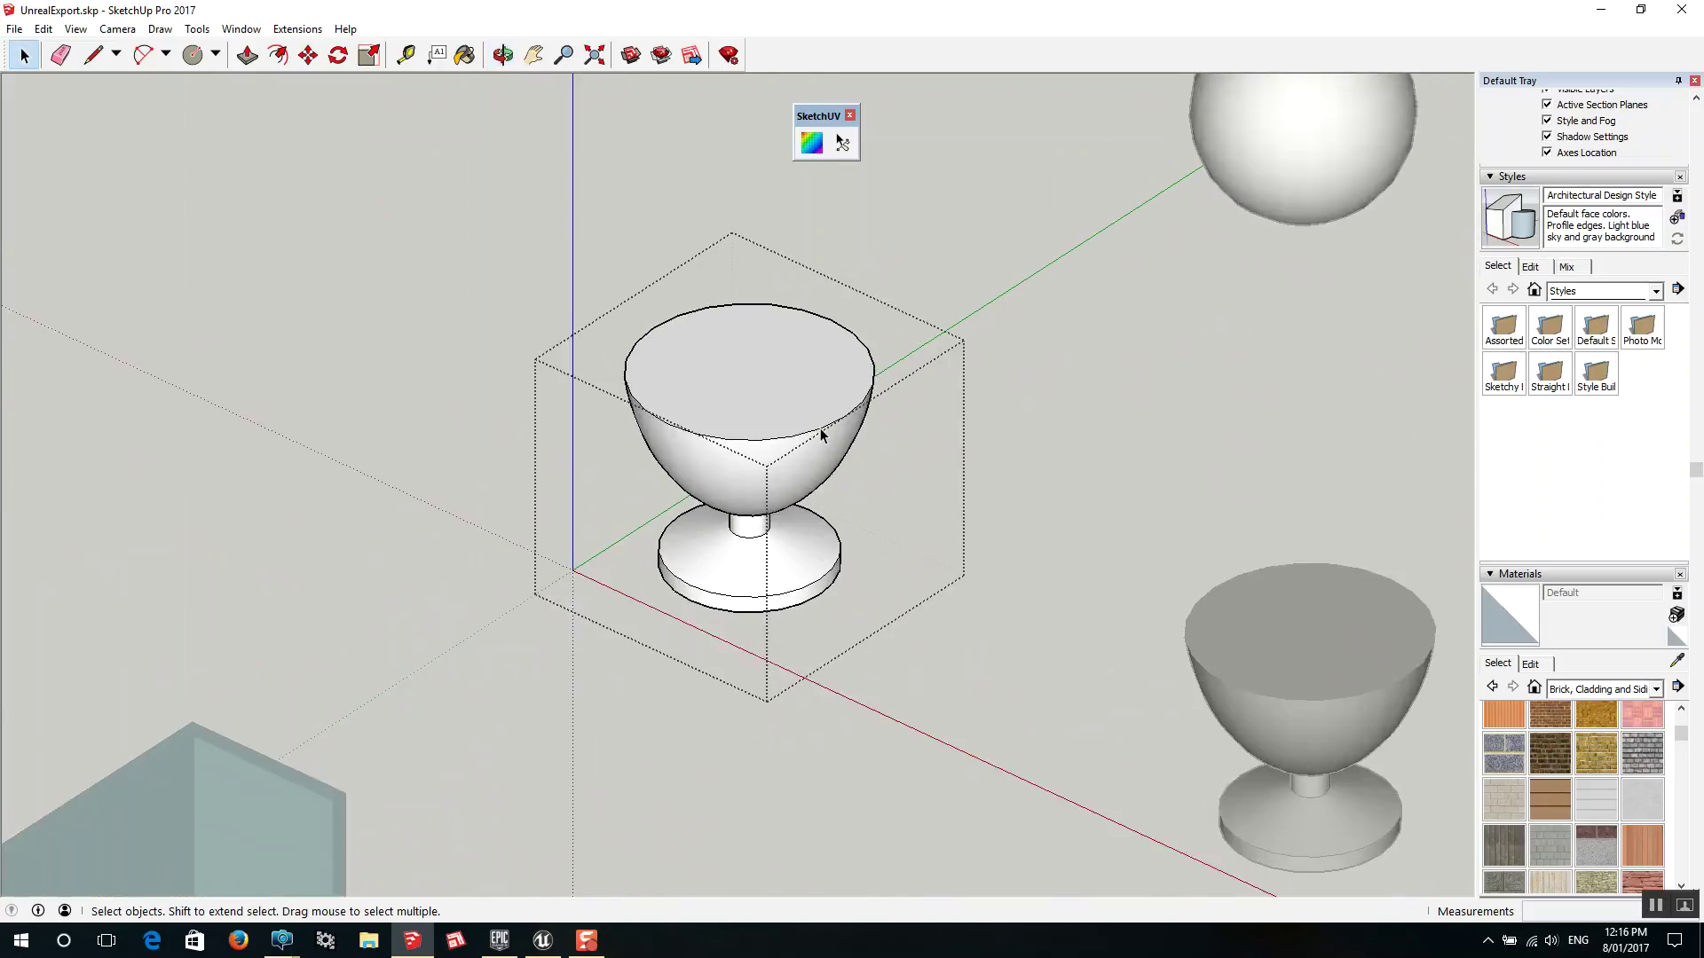
{"action": "scroll", "coordinate": [821, 435], "scroll_direction": "up", "scroll_amount": 1}
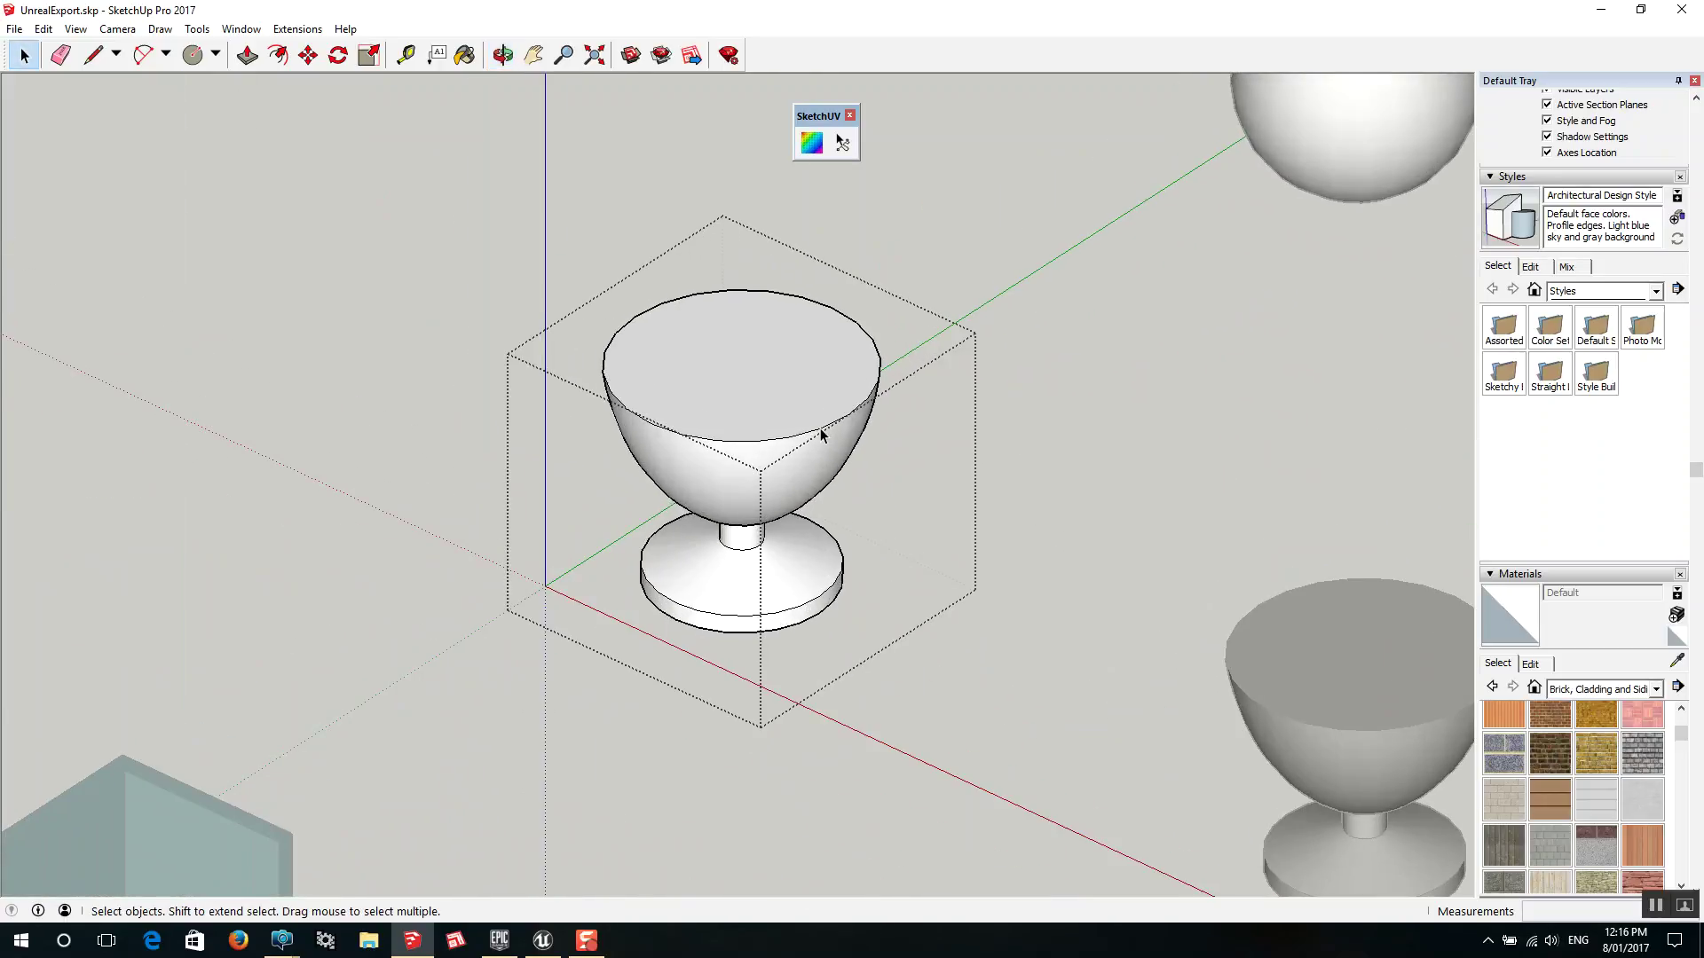
{"action": "triple_click", "coordinate": [772, 429]}
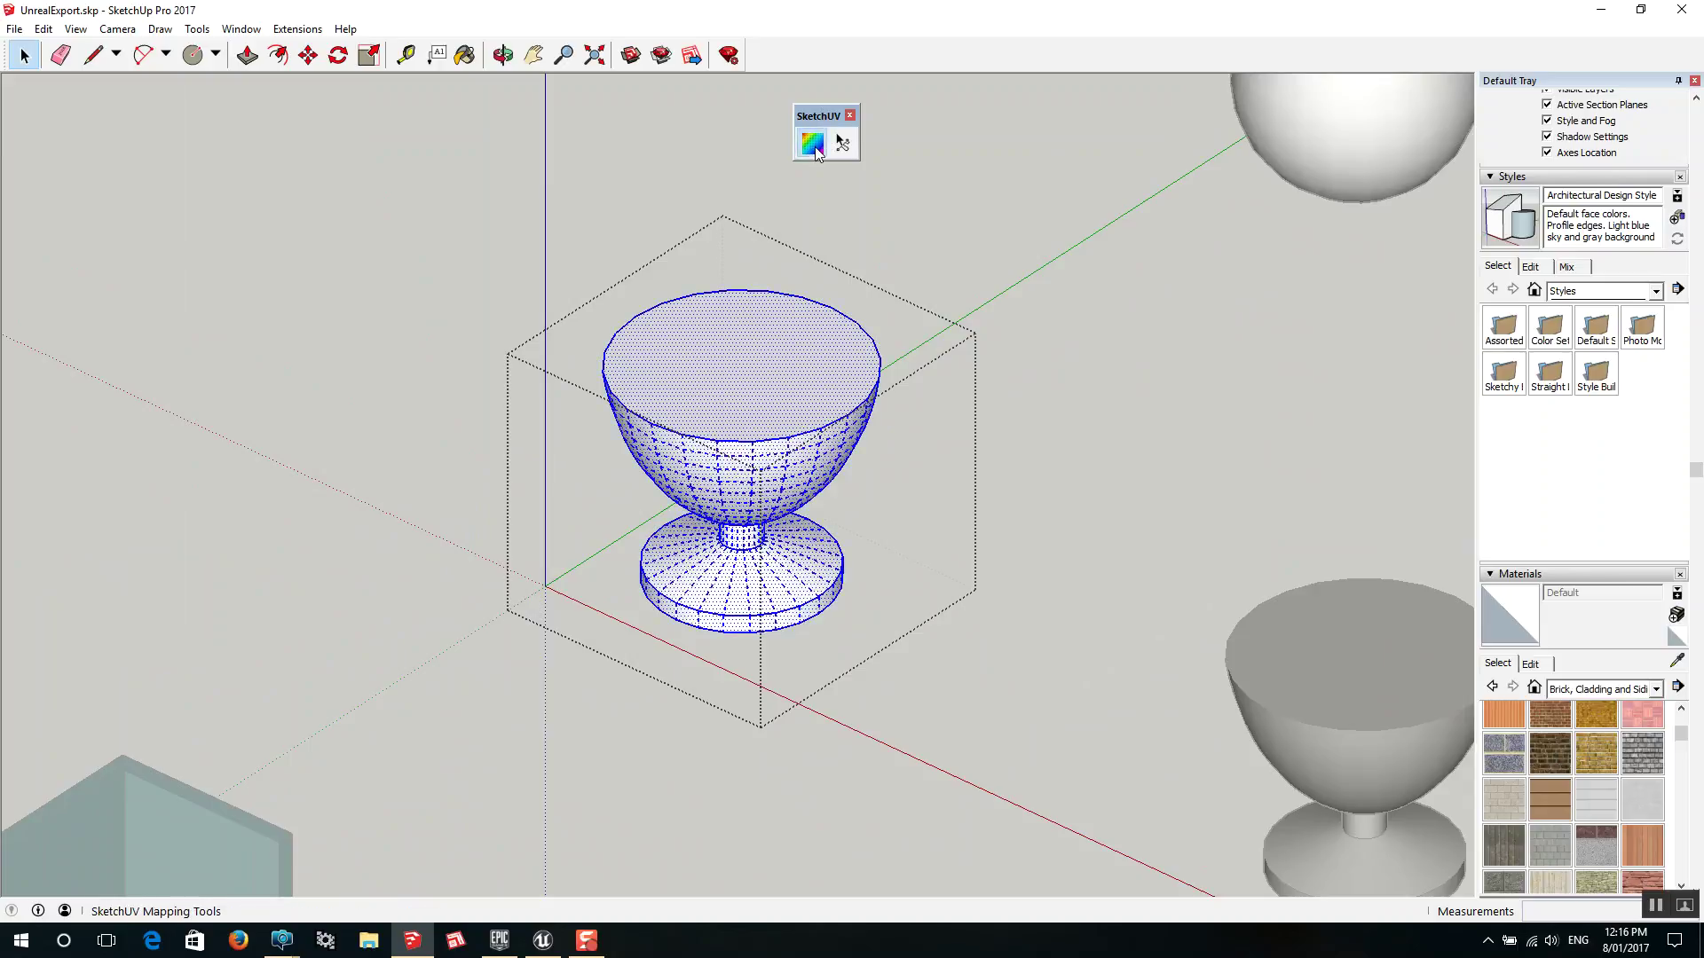
{"action": "left_click", "coordinate": [814, 147]}
{"action": "right_click", "coordinate": [733, 352]}
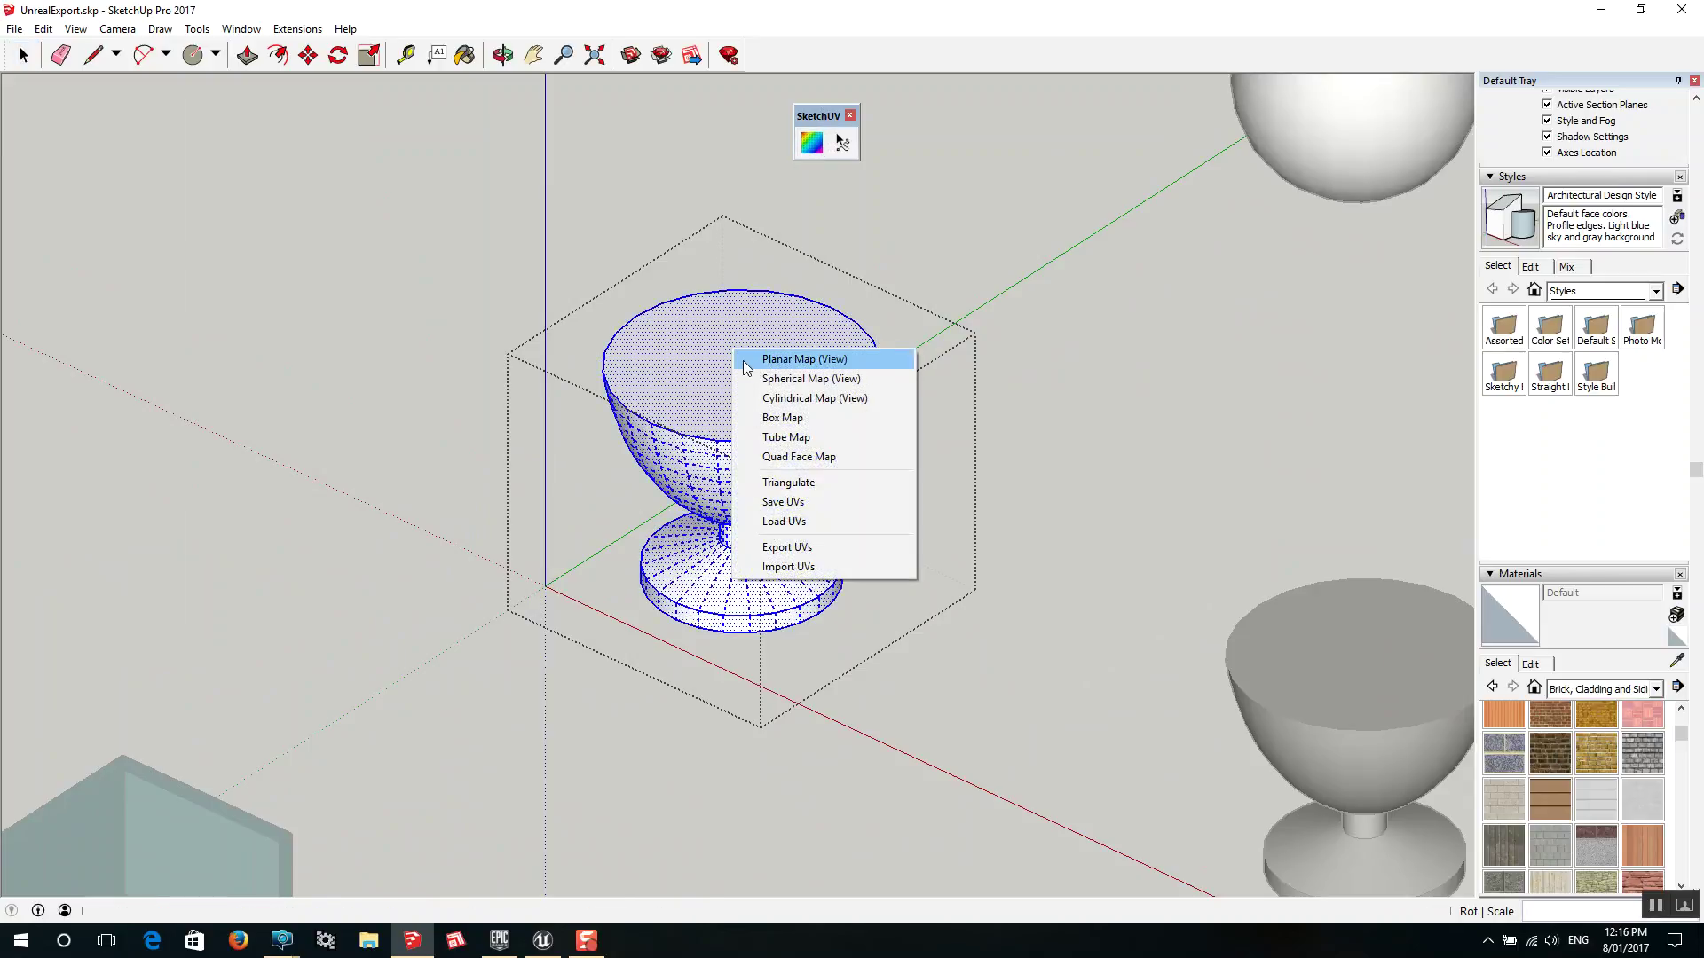
{"action": "left_click", "coordinate": [778, 378]}
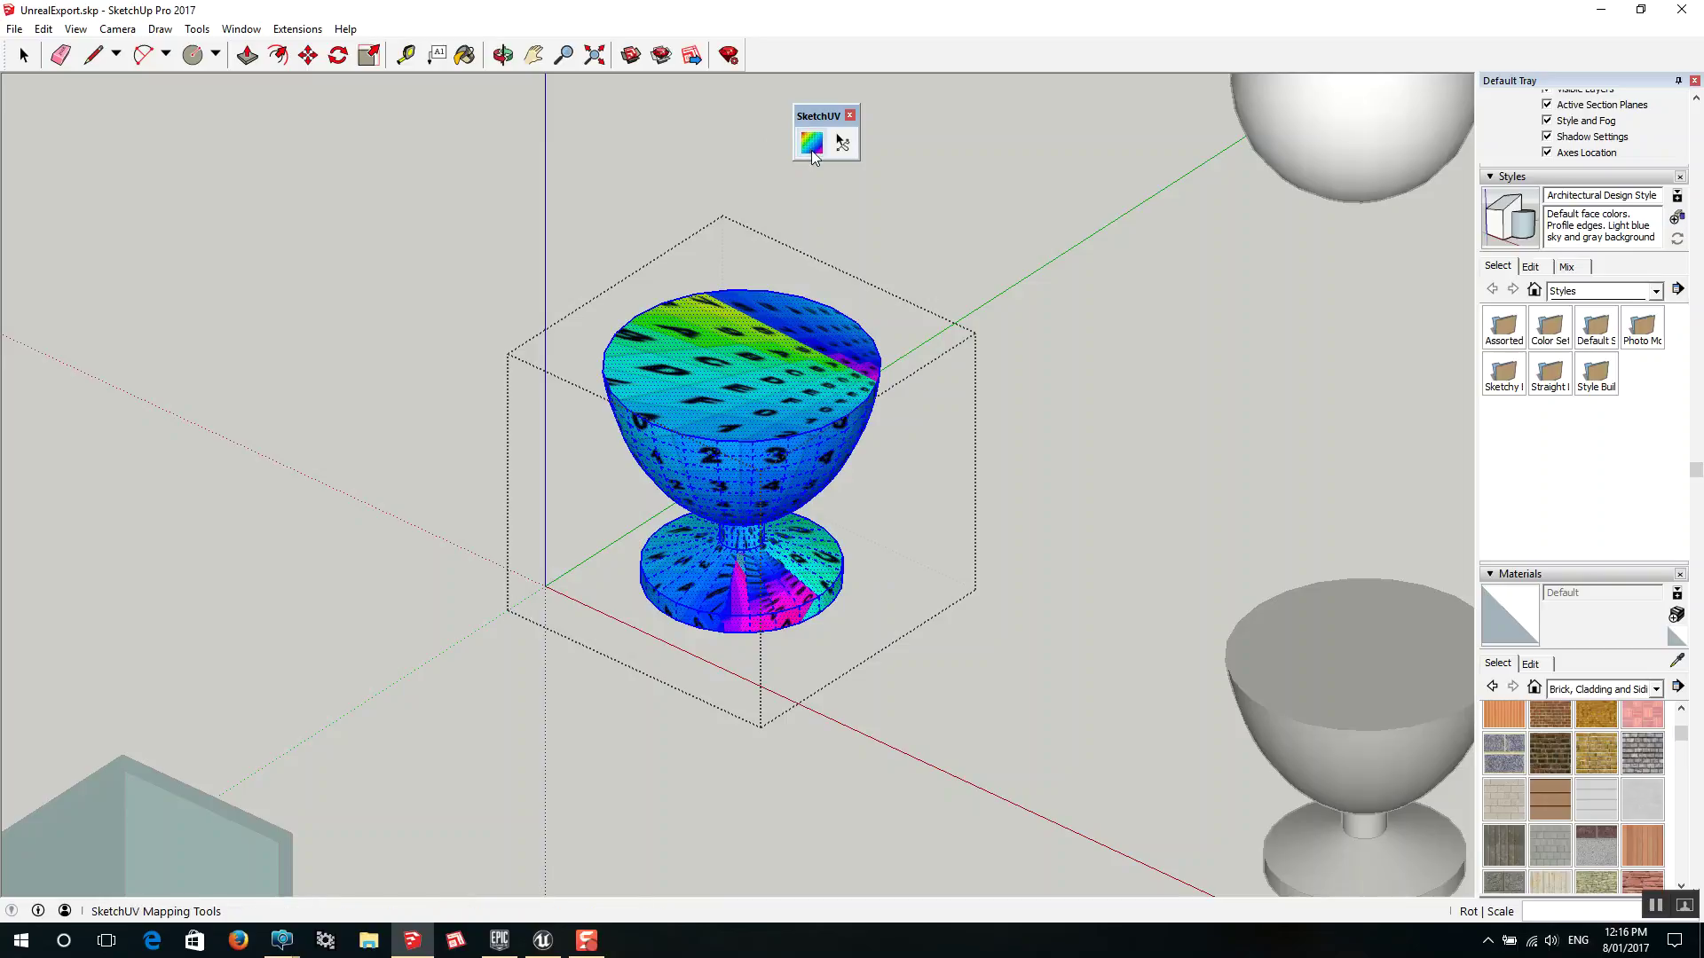
{"action": "right_click", "coordinate": [779, 360]}
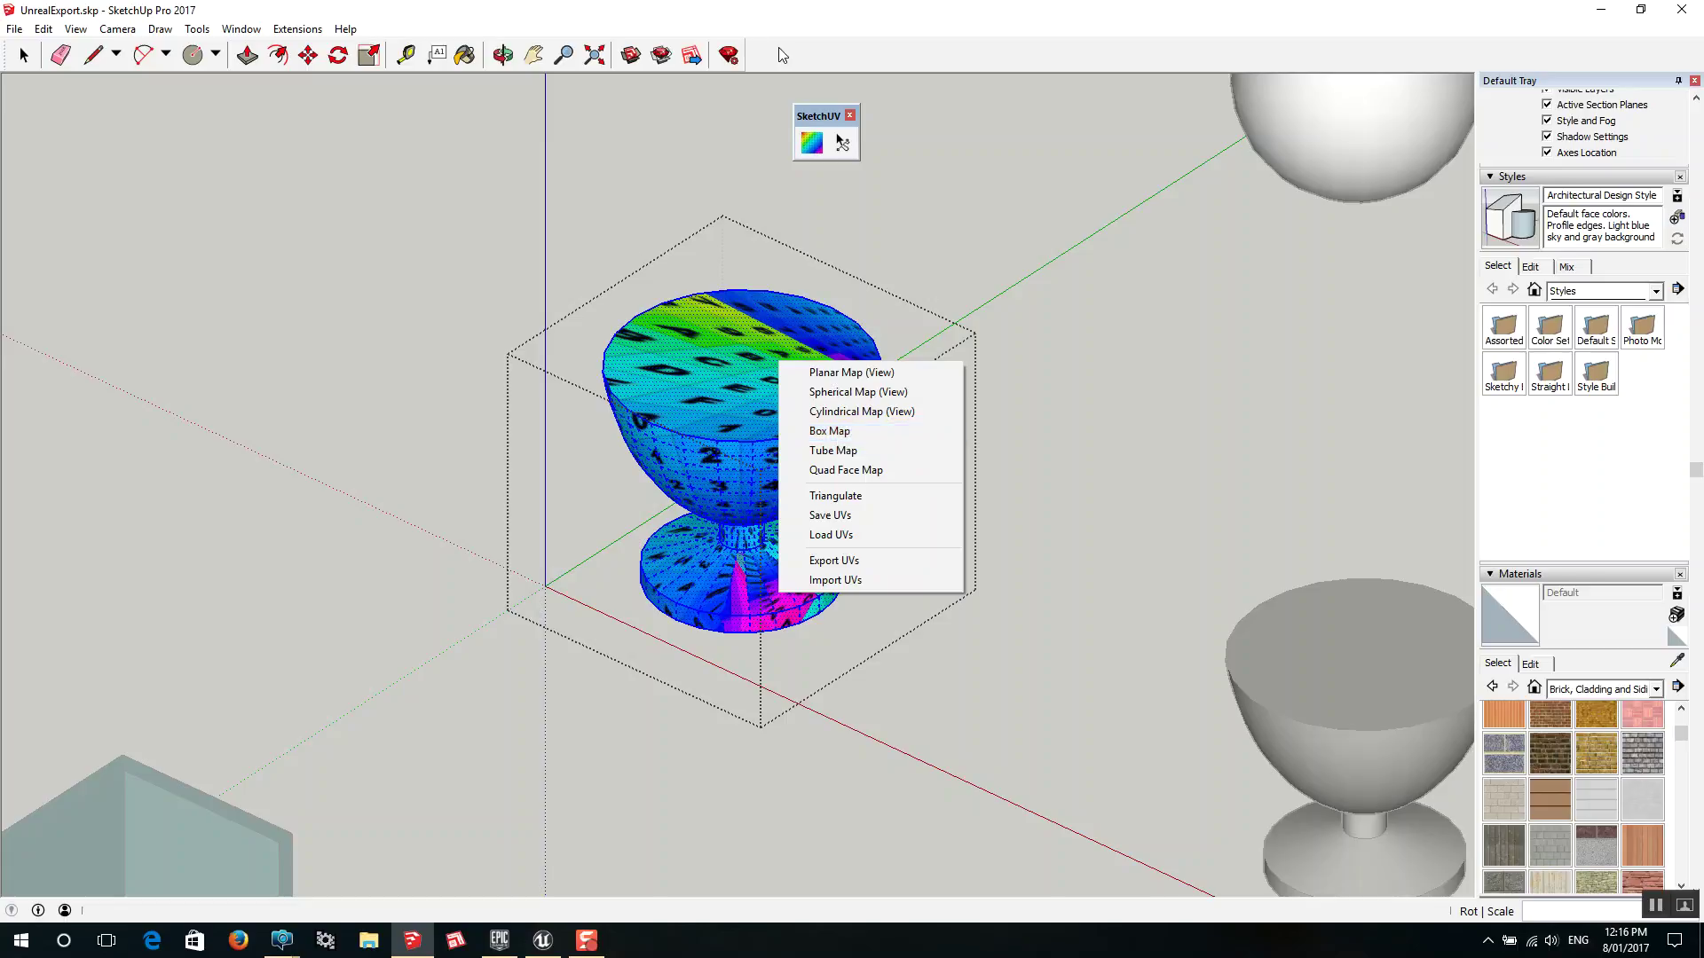
{"action": "left_click", "coordinate": [574, 264]}
Switch the camera to the Left standard view facing the goblet
{"action": "left_click", "coordinate": [118, 29]}
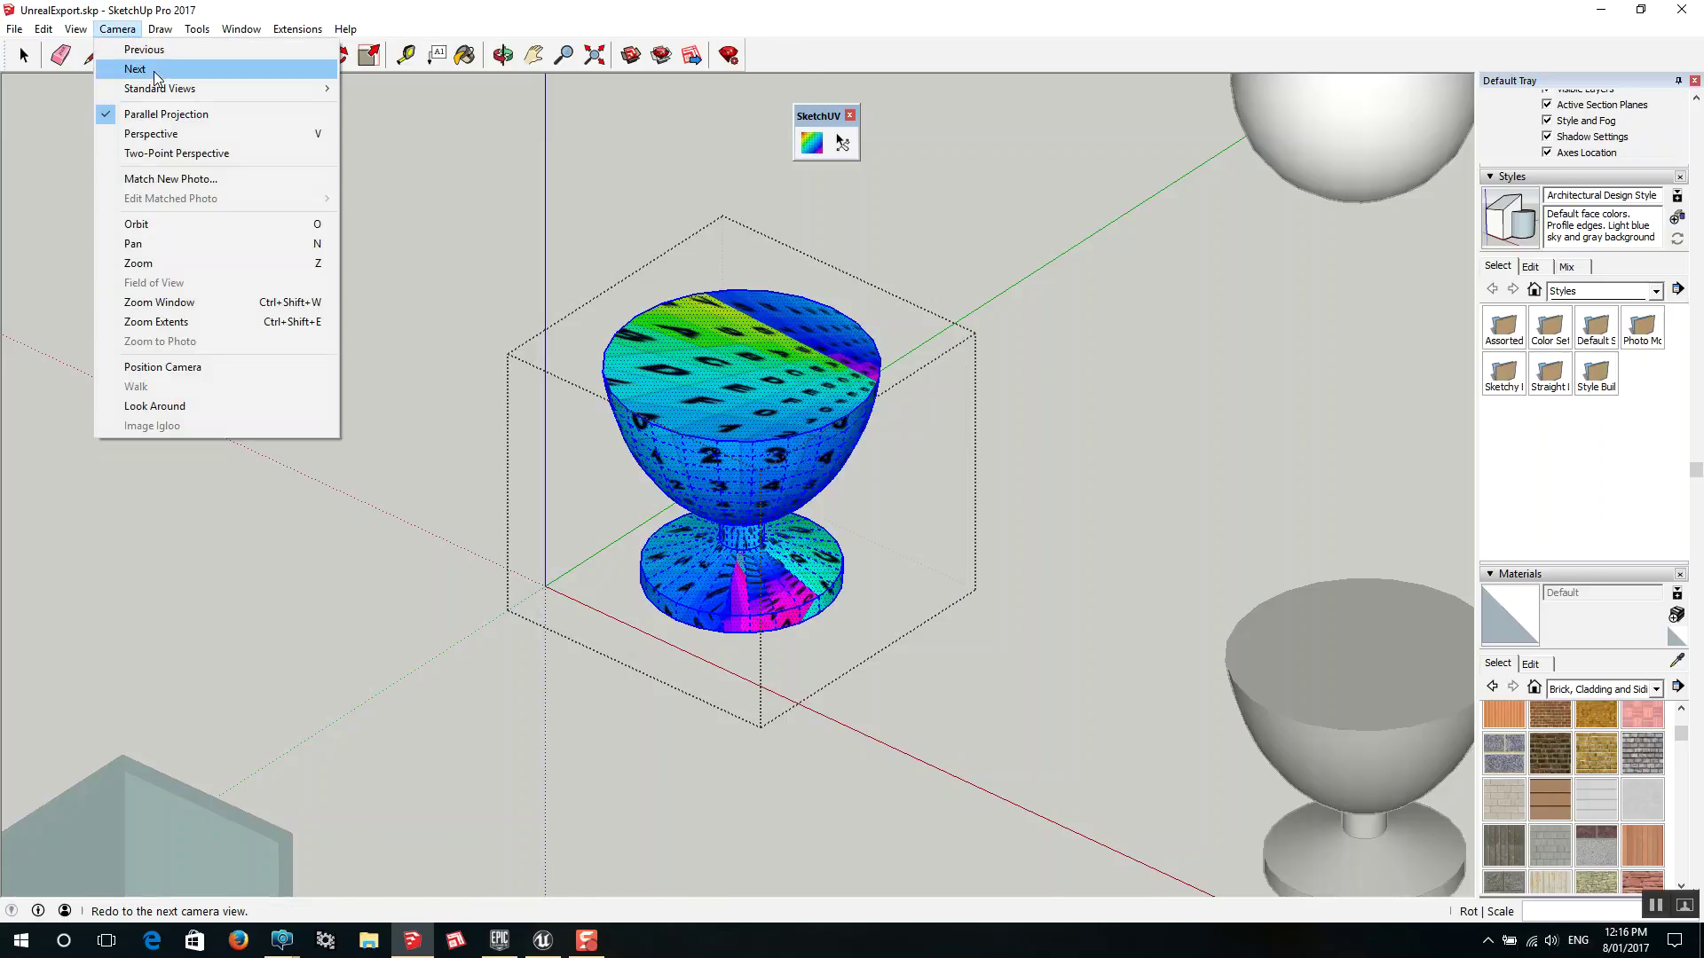
{"action": "mouse_move", "coordinate": [178, 88]}
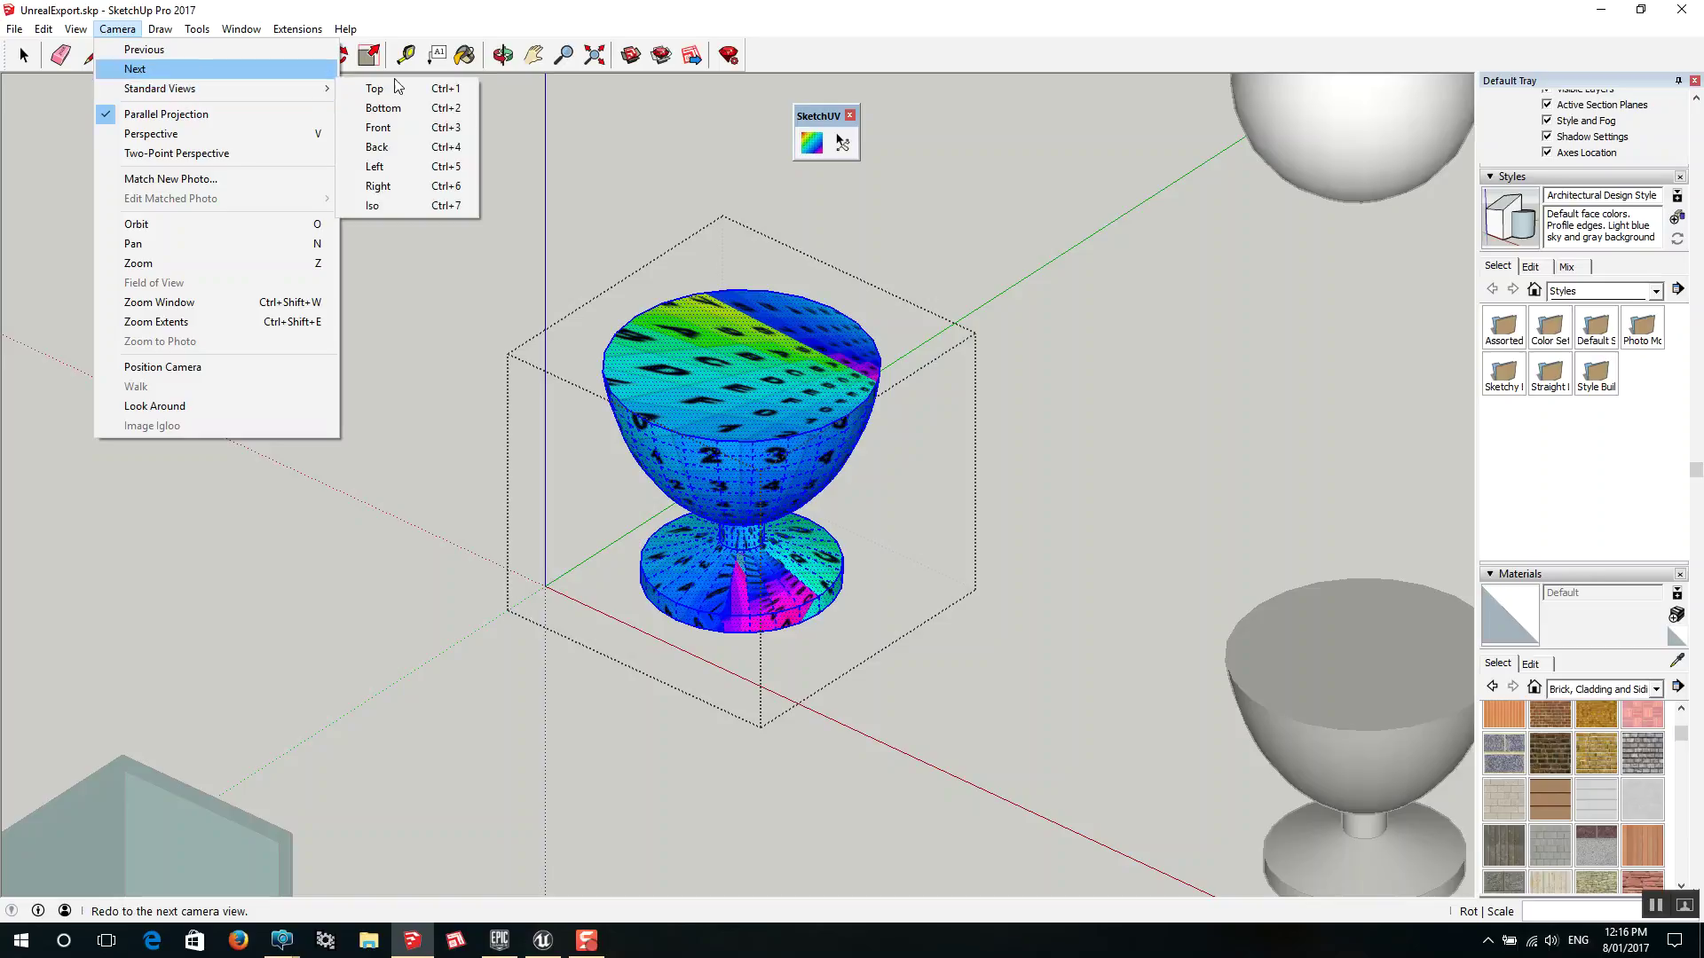
{"action": "left_click", "coordinate": [408, 146]}
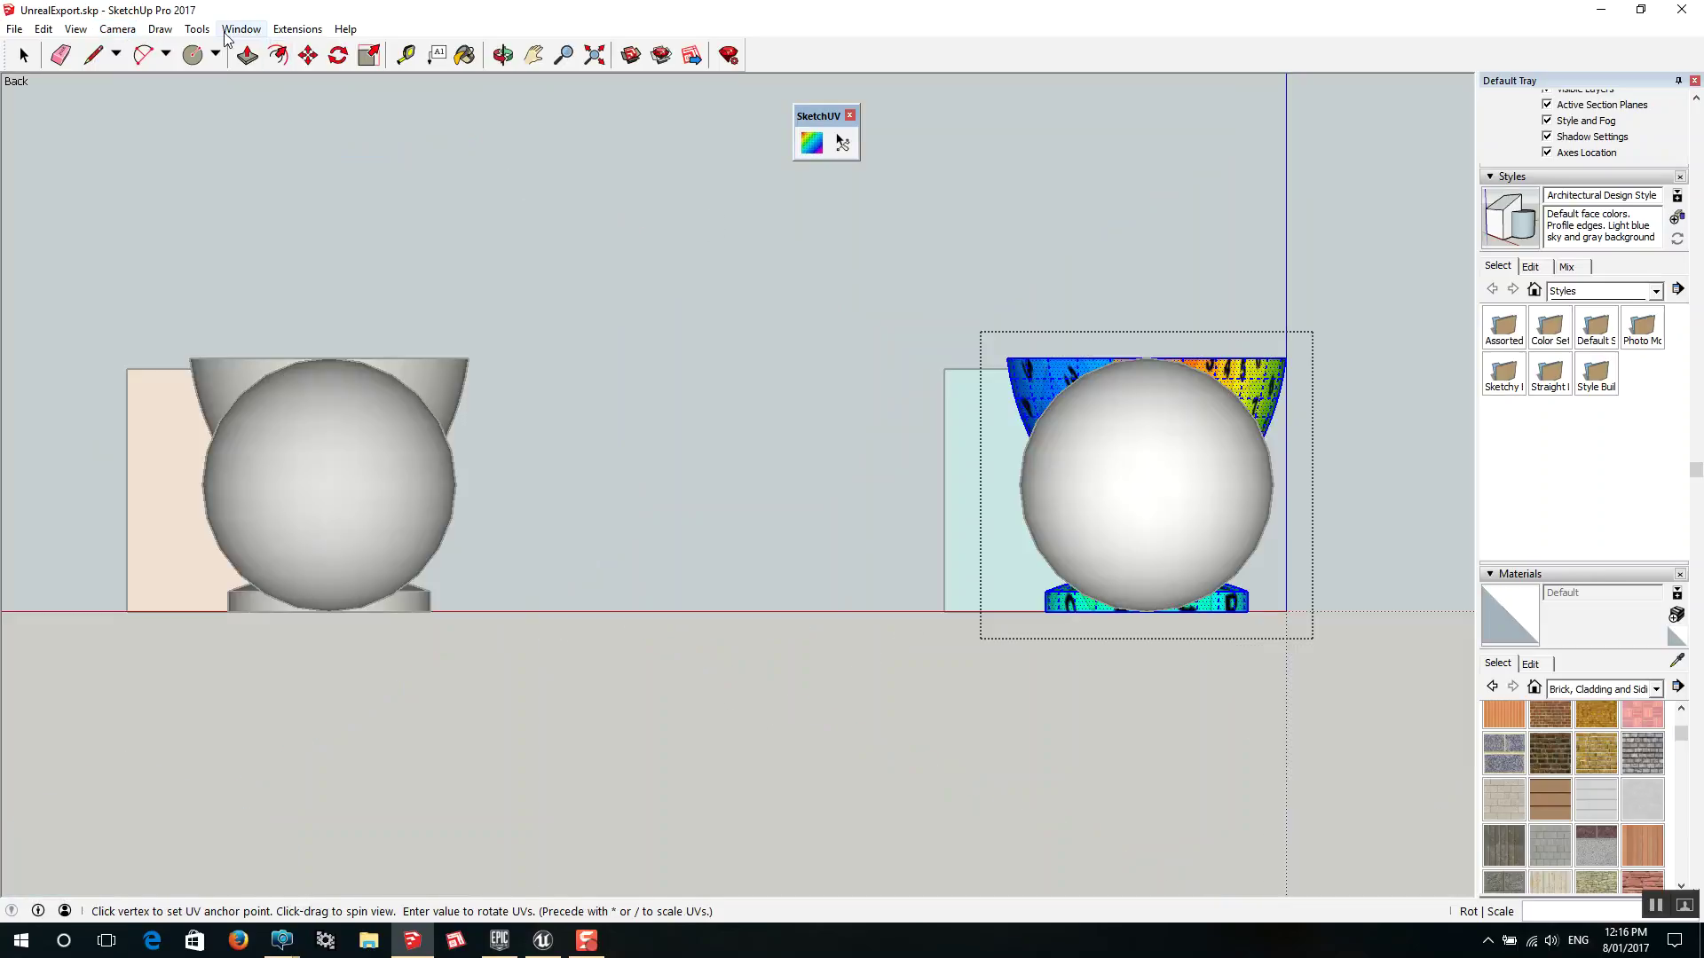
{"action": "left_click", "coordinate": [197, 29]}
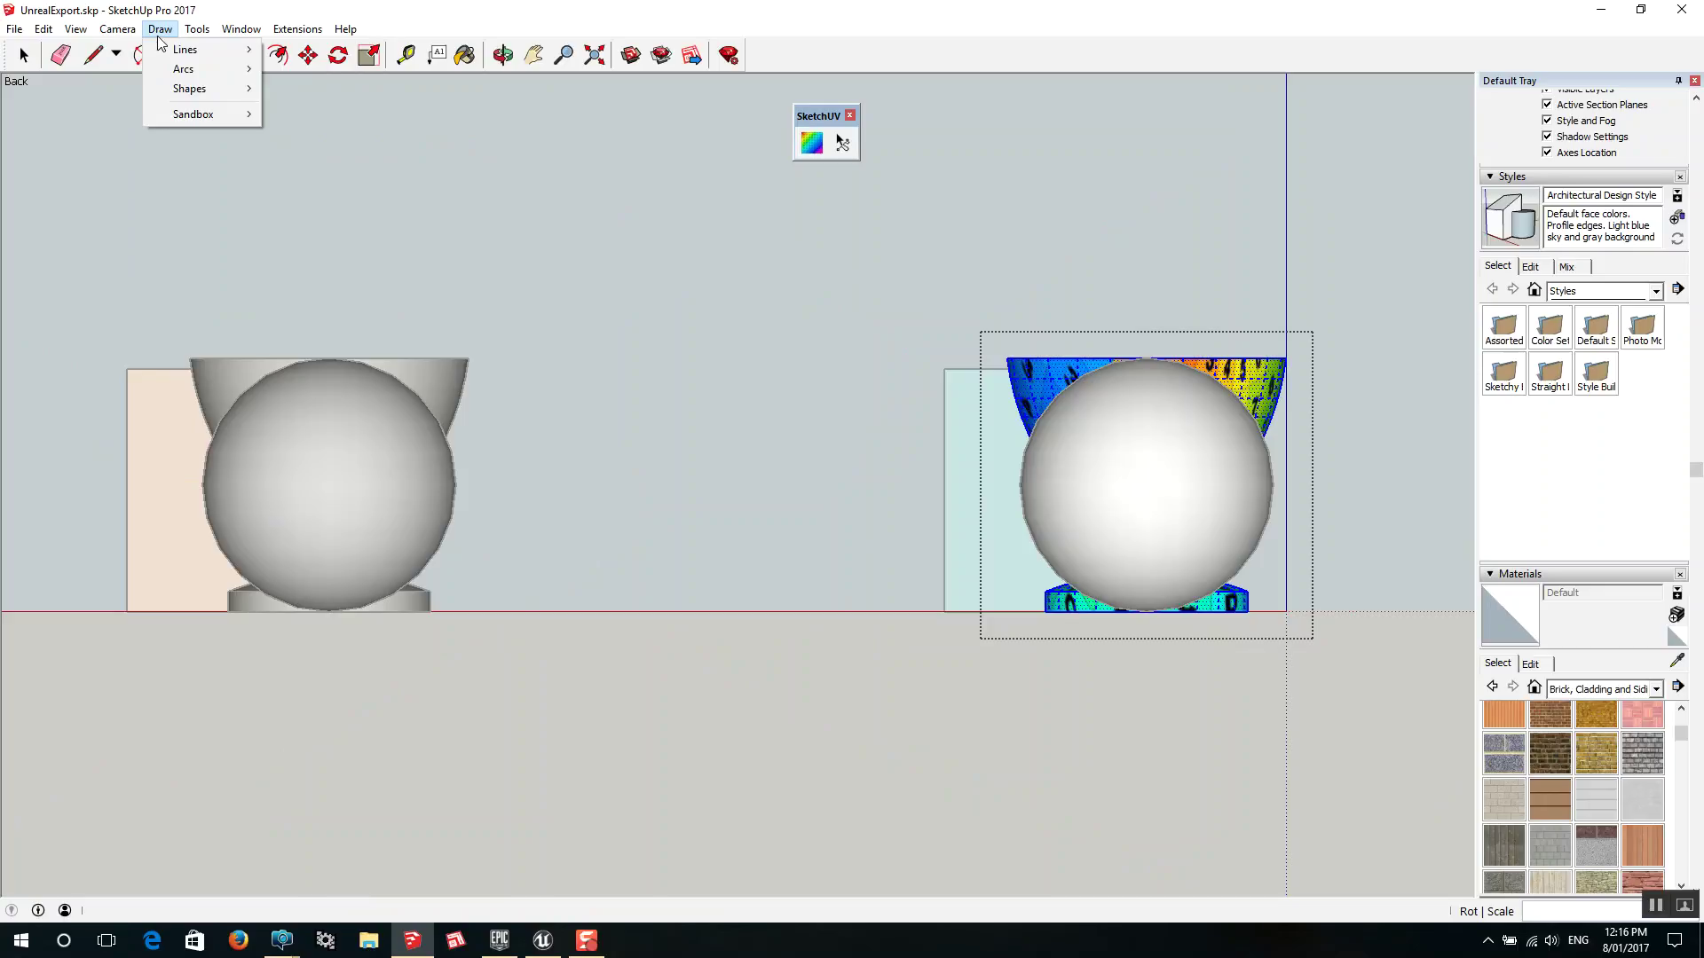
{"action": "mouse_move", "coordinate": [117, 29]}
{"action": "mouse_move", "coordinate": [319, 89]}
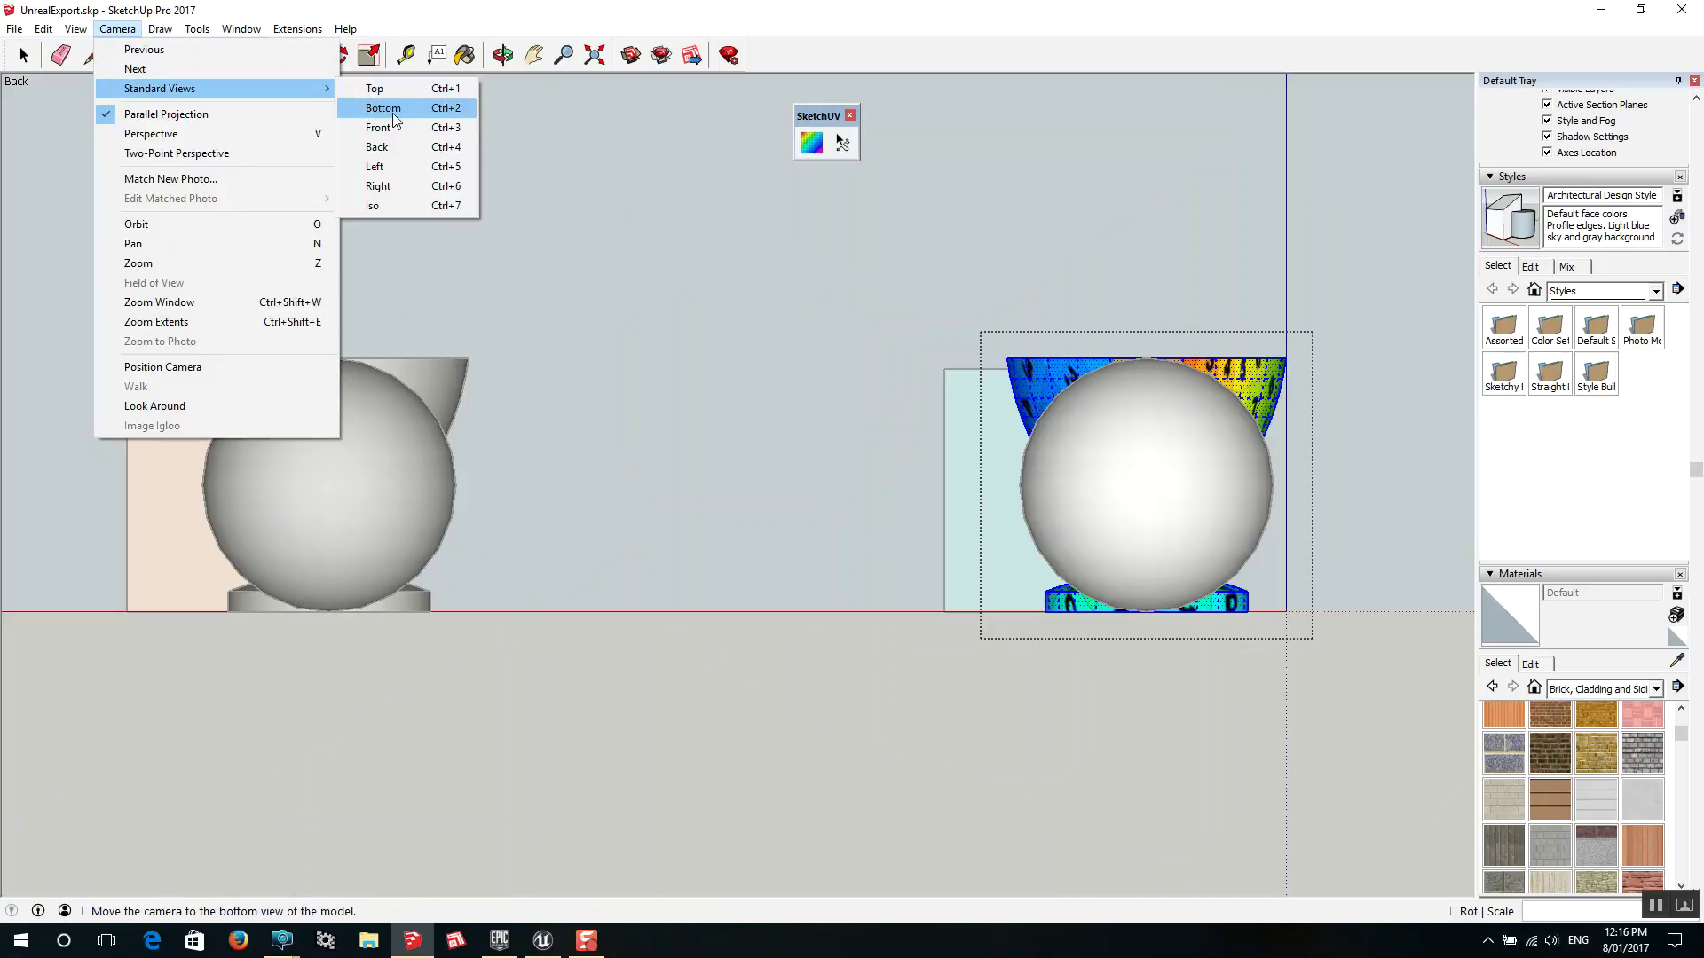
{"action": "left_click", "coordinate": [399, 170]}
{"action": "scroll", "coordinate": [586, 302], "scroll_direction": "down", "scroll_amount": 2}
{"action": "scroll", "coordinate": [573, 355], "scroll_direction": "up", "scroll_amount": 3}
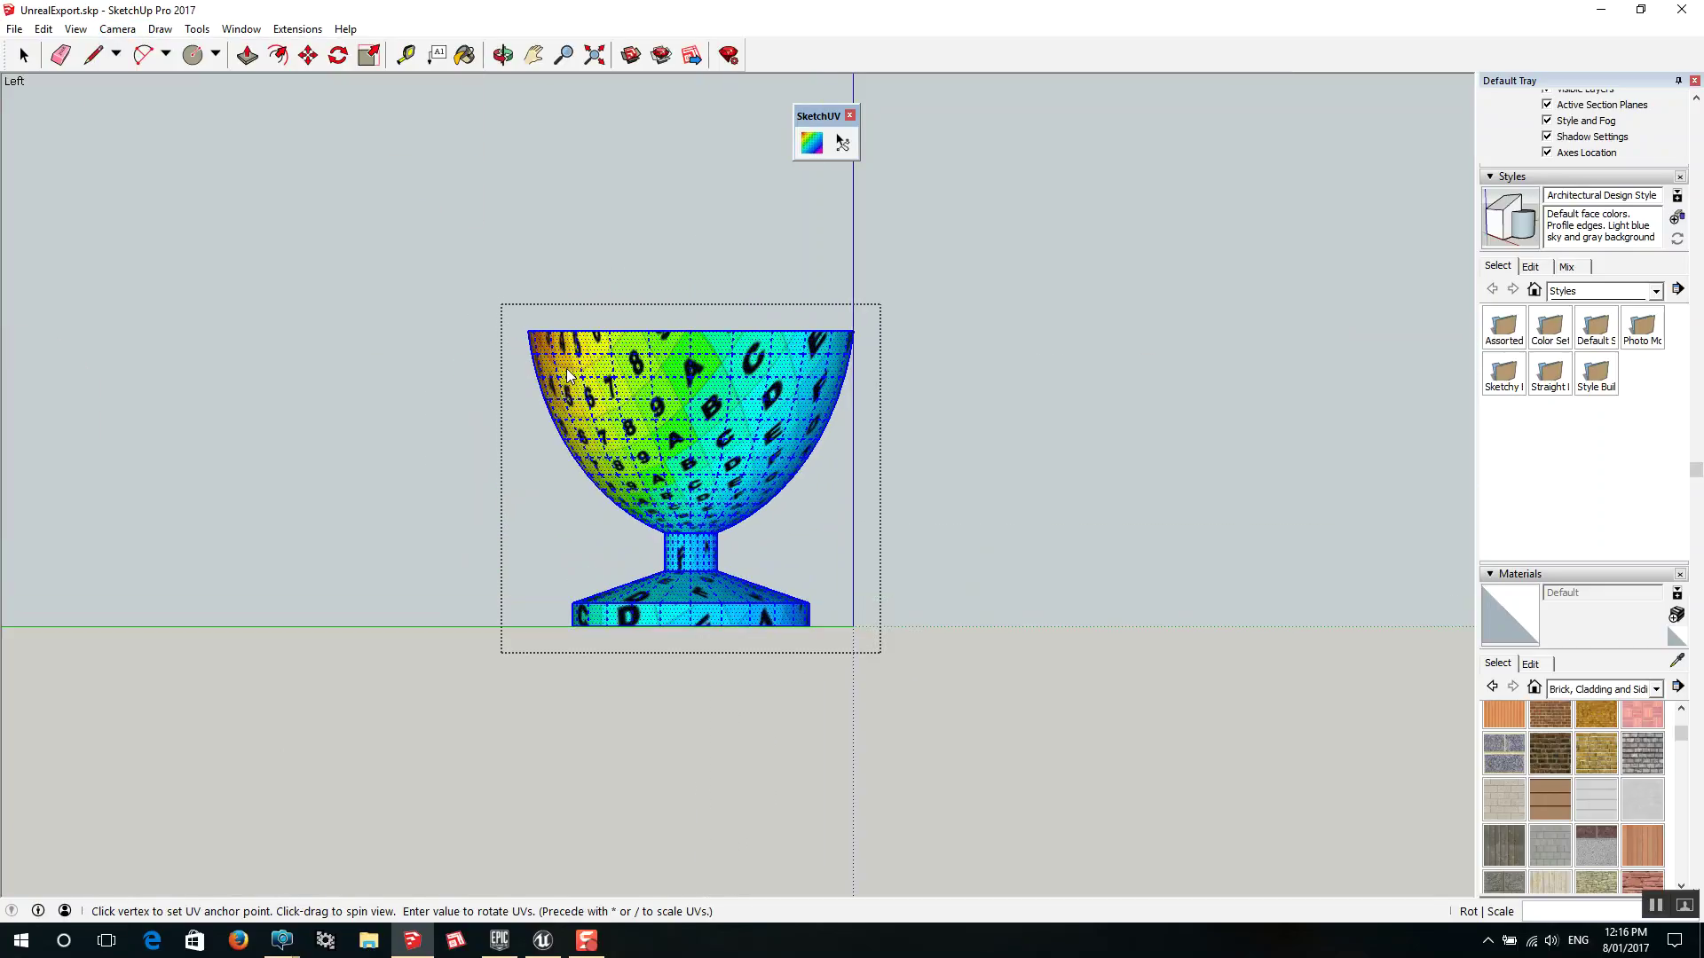
Reproject the goblet's UV test texture from the left view and orbit down to check it
{"action": "right_click", "coordinate": [678, 379]}
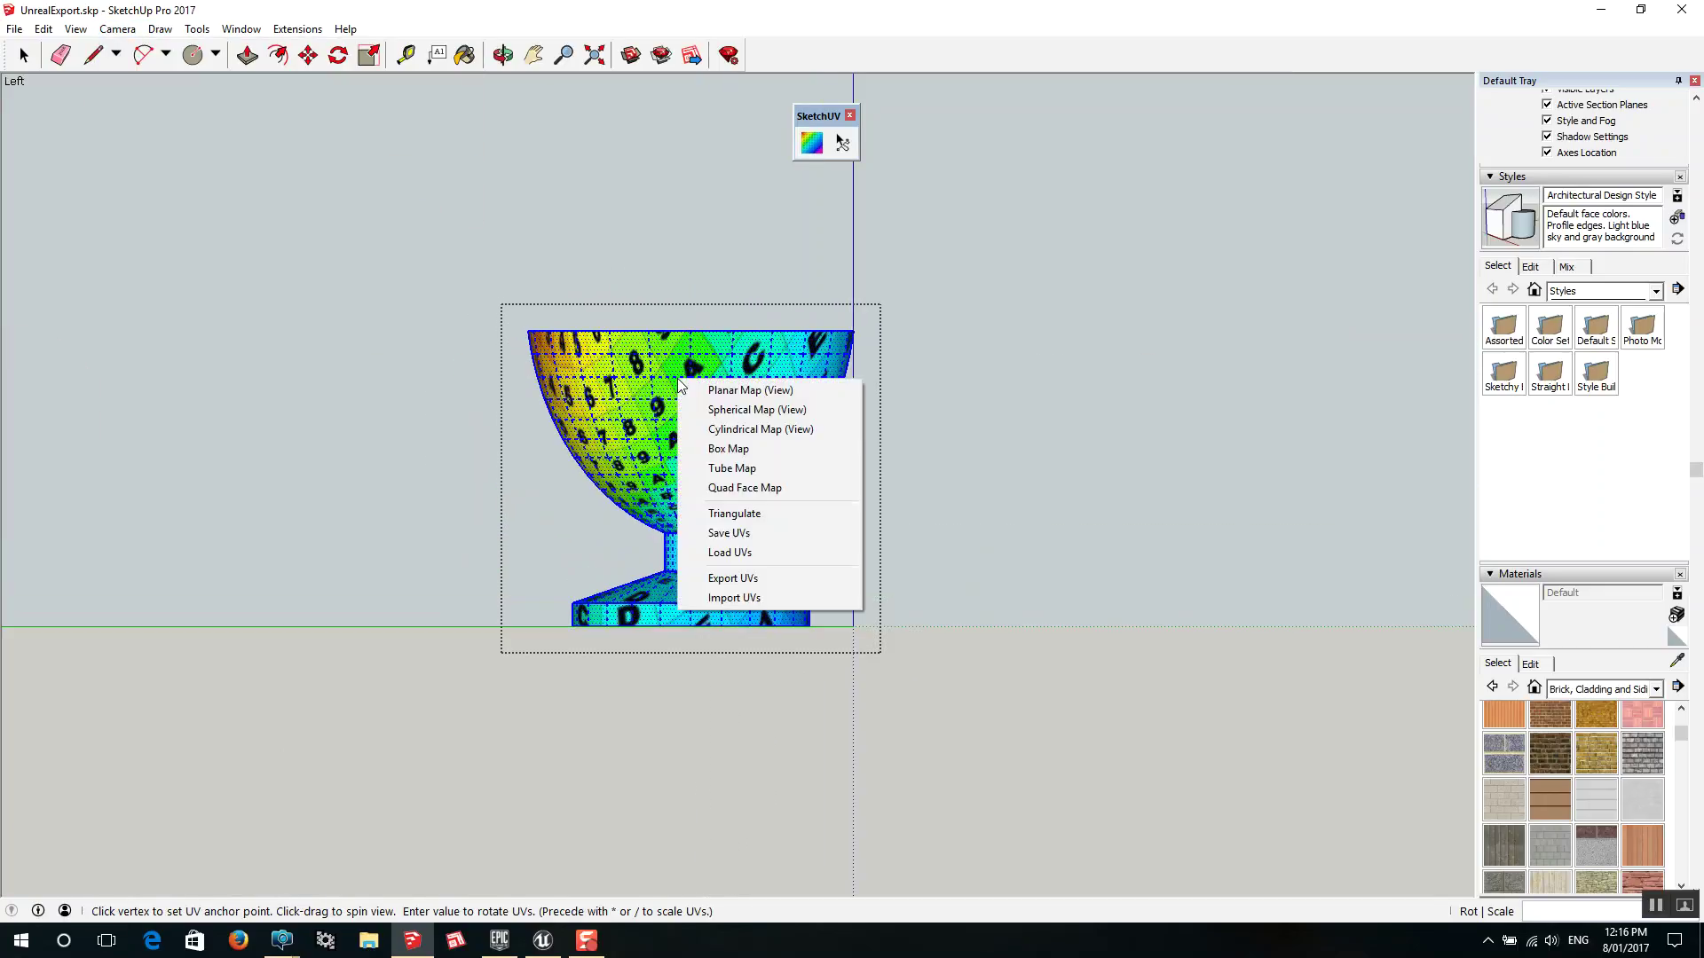
{"action": "left_click", "coordinate": [762, 431]}
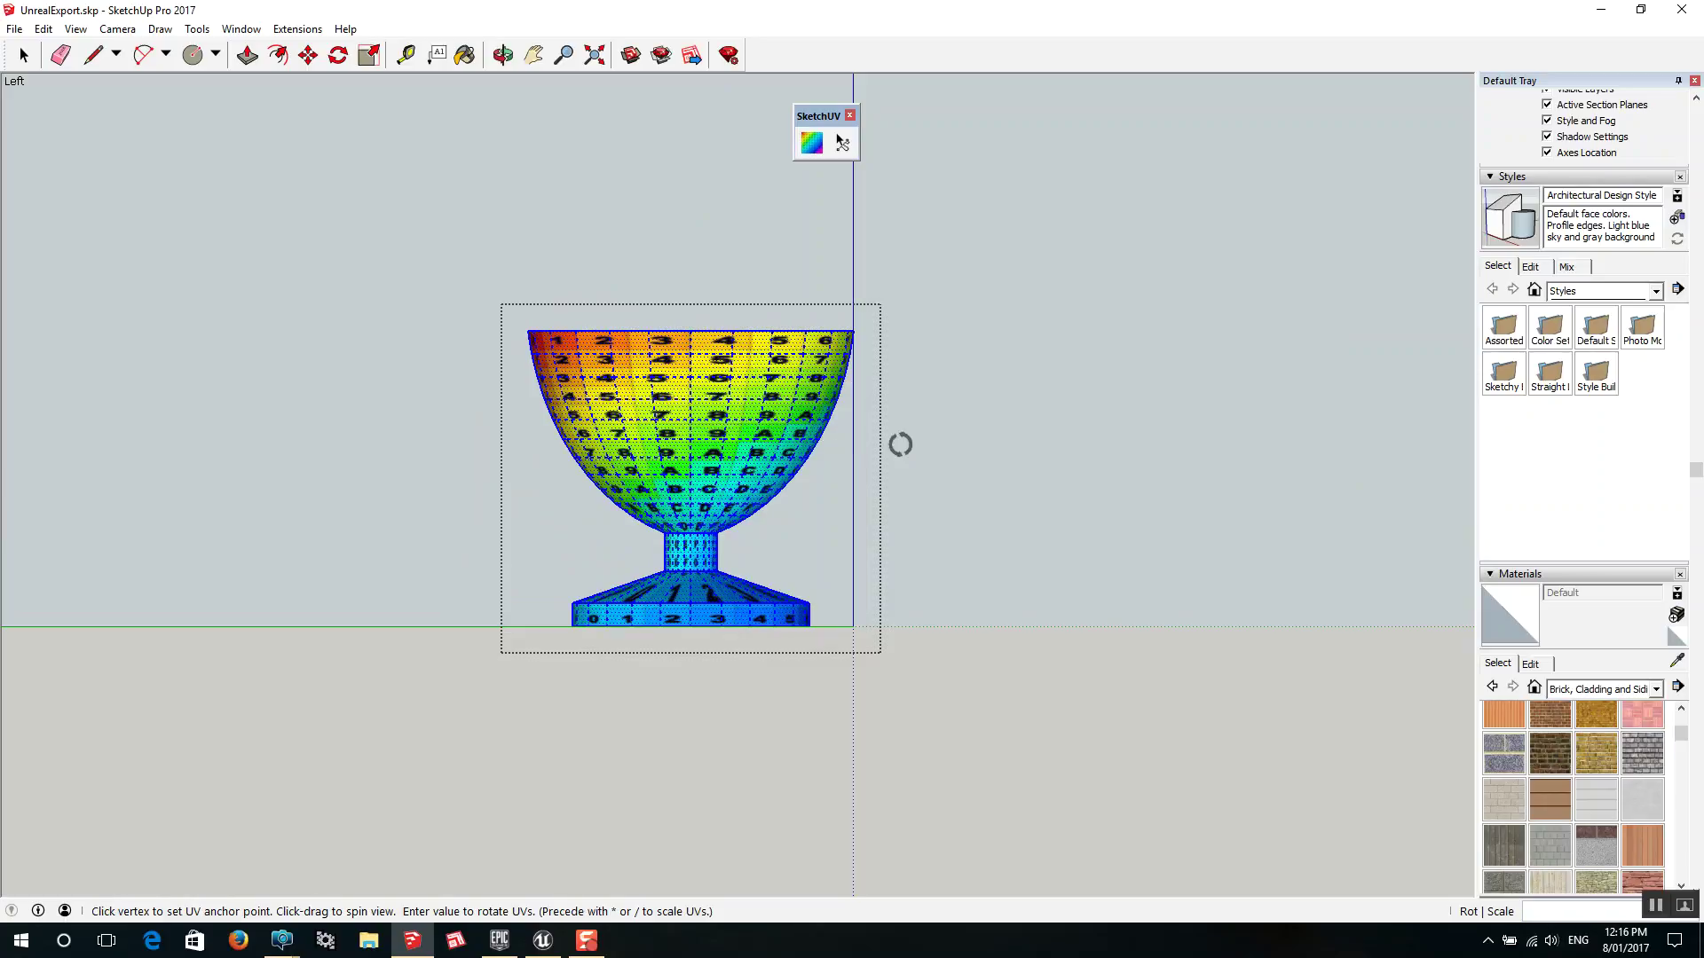
{"action": "key", "text": "space"}
{"action": "left_click", "coordinate": [933, 513]}
{"action": "scroll", "coordinate": [798, 522], "scroll_direction": "up", "scroll_amount": 3}
{"action": "scroll", "coordinate": [798, 523], "scroll_direction": "down", "scroll_amount": 3}
{"action": "middle_click_drag", "start_coordinate": [791, 482], "coordinate": [734, 239]}
Apply a Planar Map (View) UV test texture to the goblet's top face
{"action": "key", "text": "space"}
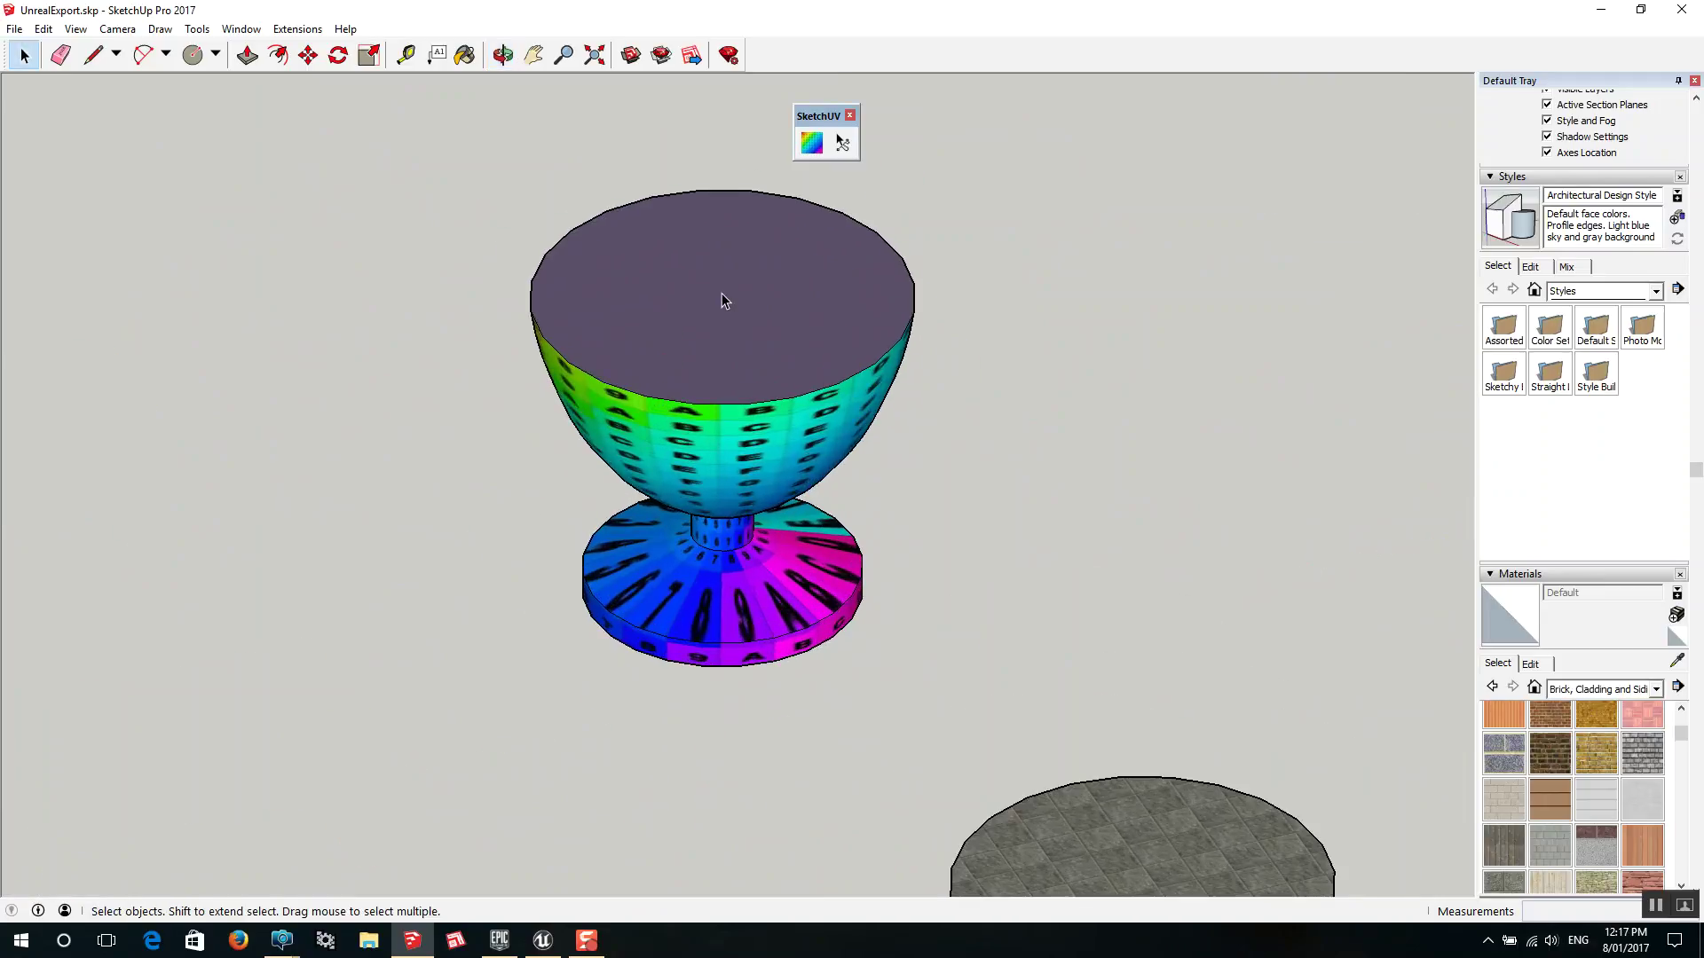
{"action": "left_click", "coordinate": [722, 293]}
{"action": "scroll", "coordinate": [748, 268], "scroll_direction": "up", "scroll_amount": 5}
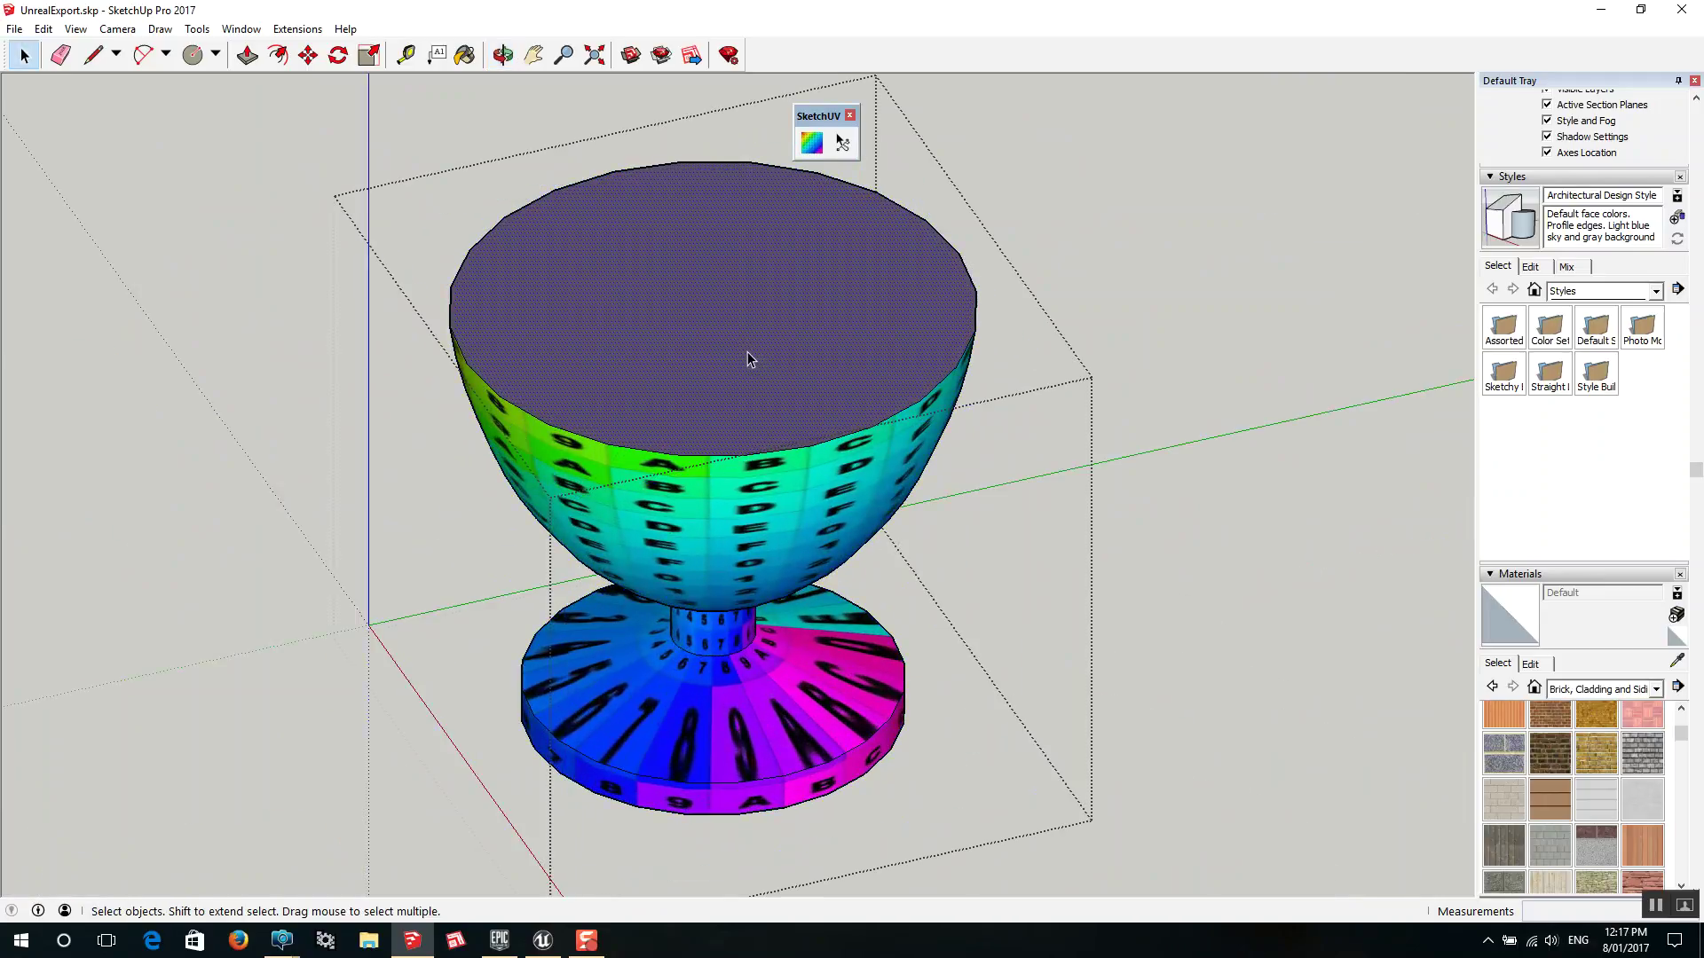
{"action": "left_click", "coordinate": [843, 142]}
{"action": "right_click", "coordinate": [767, 304]}
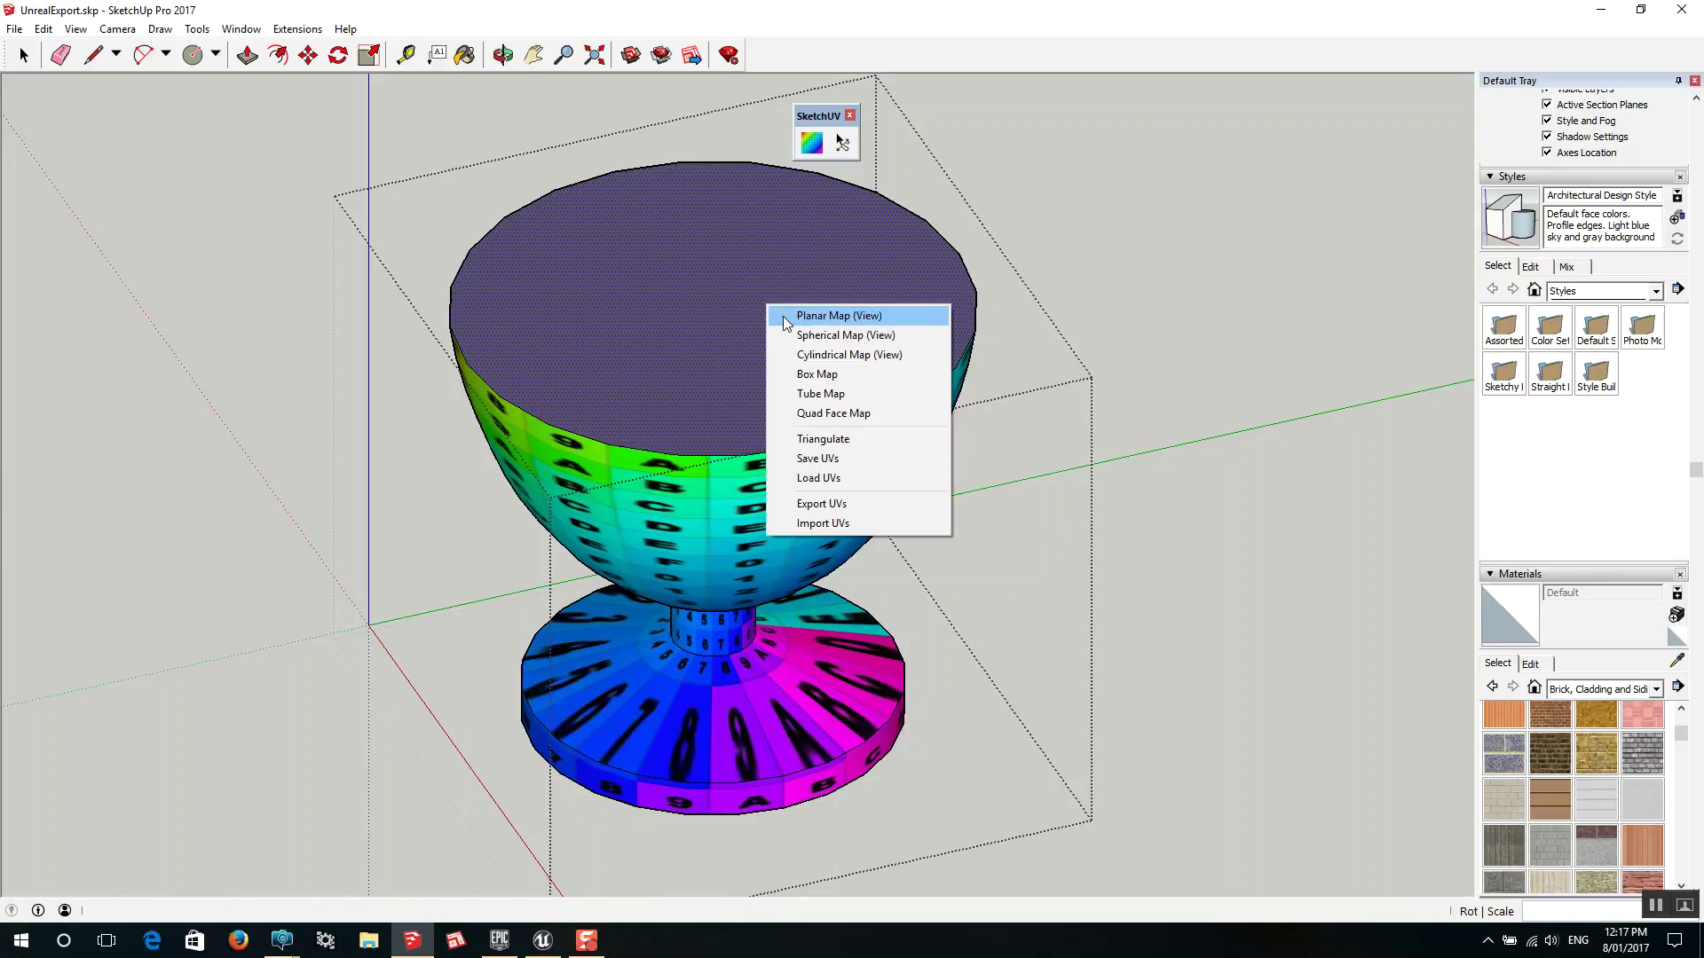
{"action": "left_click", "coordinate": [821, 356]}
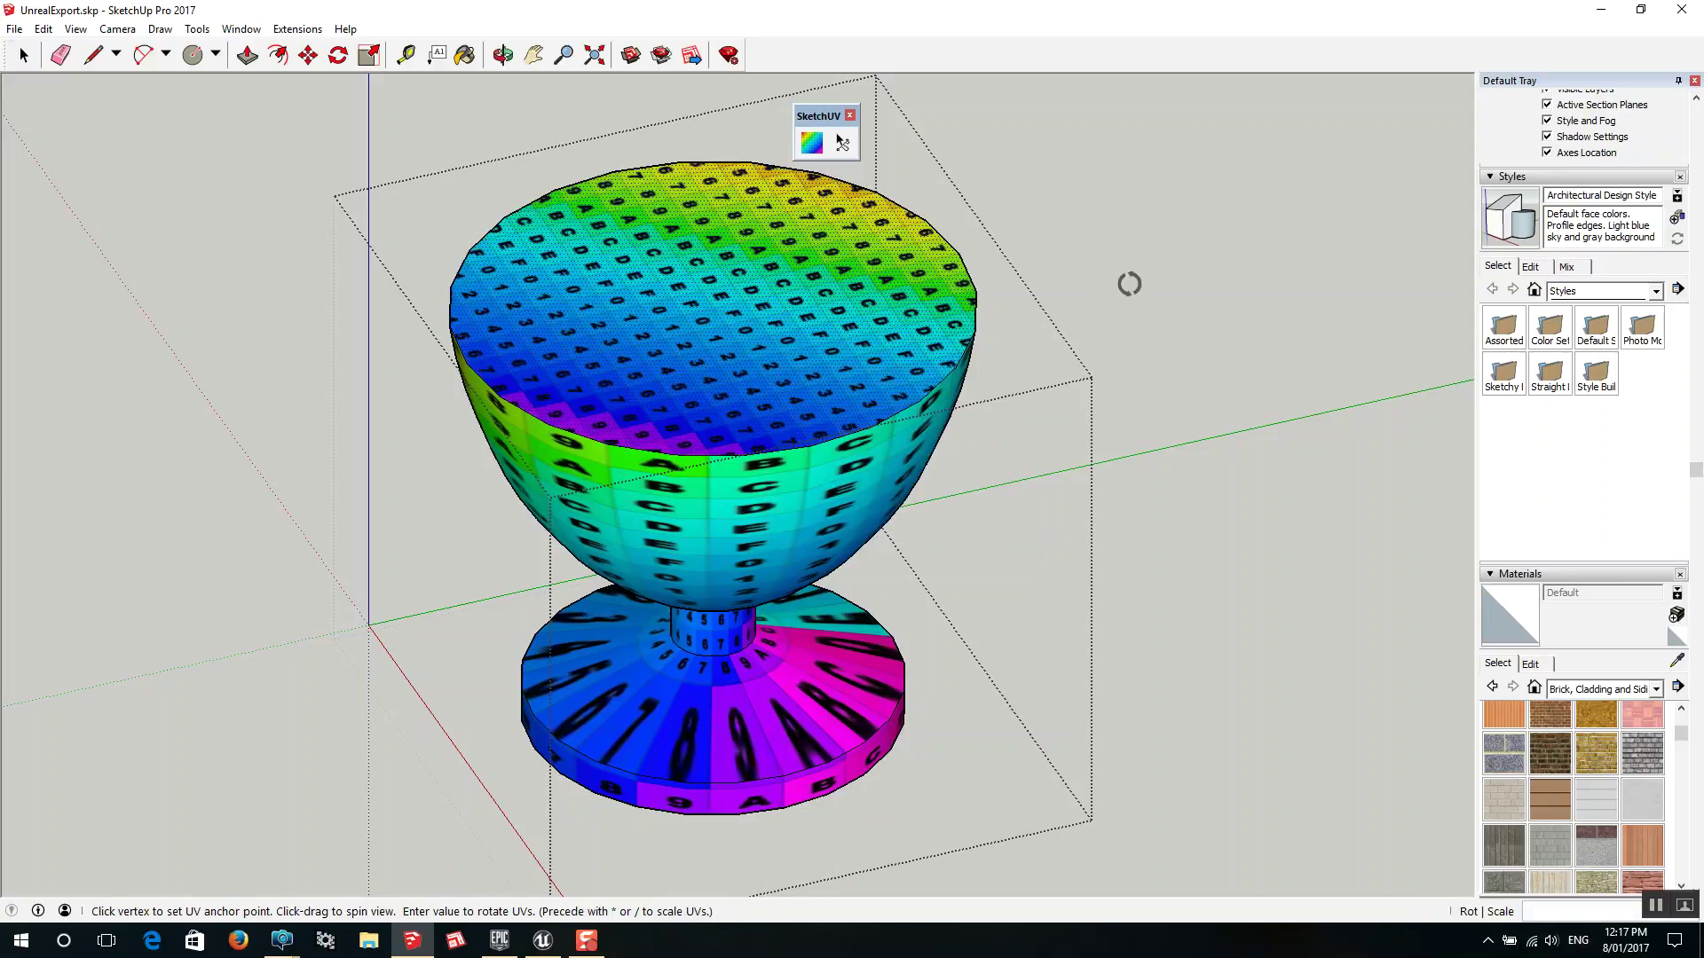
{"action": "key", "text": "space"}
{"action": "scroll", "coordinate": [467, 333], "scroll_direction": "down", "scroll_amount": 6}
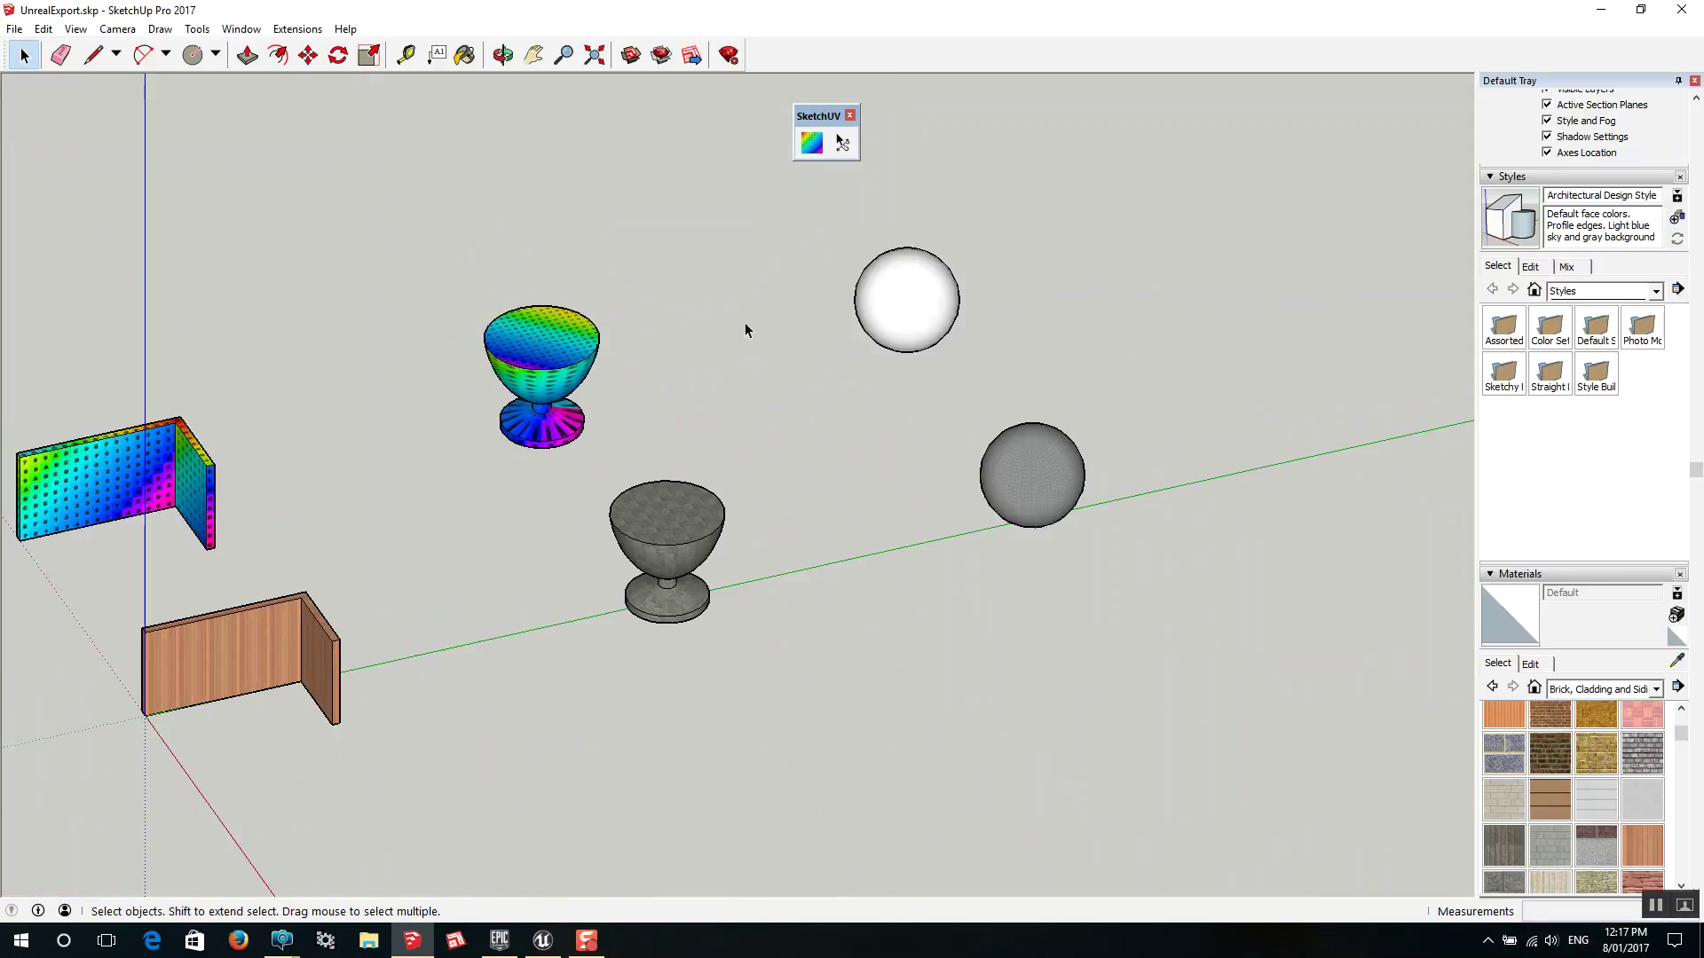
{"action": "scroll", "coordinate": [987, 285], "scroll_direction": "up", "scroll_amount": 2}
{"action": "scroll", "coordinate": [967, 271], "scroll_direction": "up", "scroll_amount": 2}
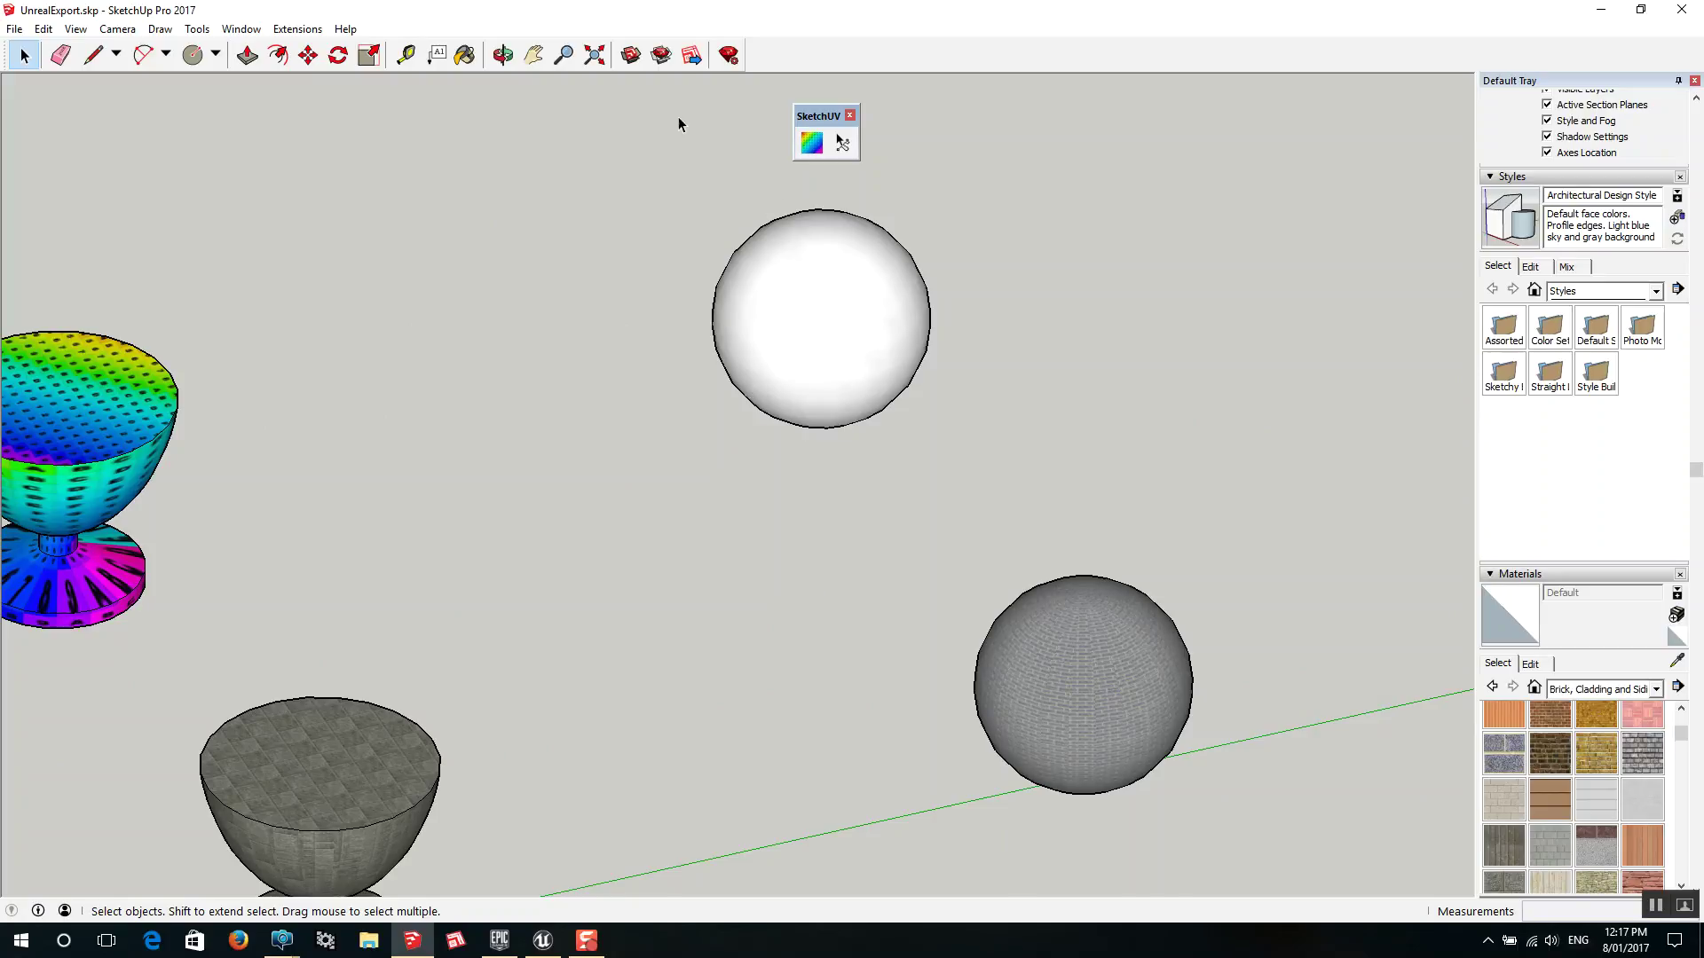
{"action": "left_click", "coordinate": [118, 29]}
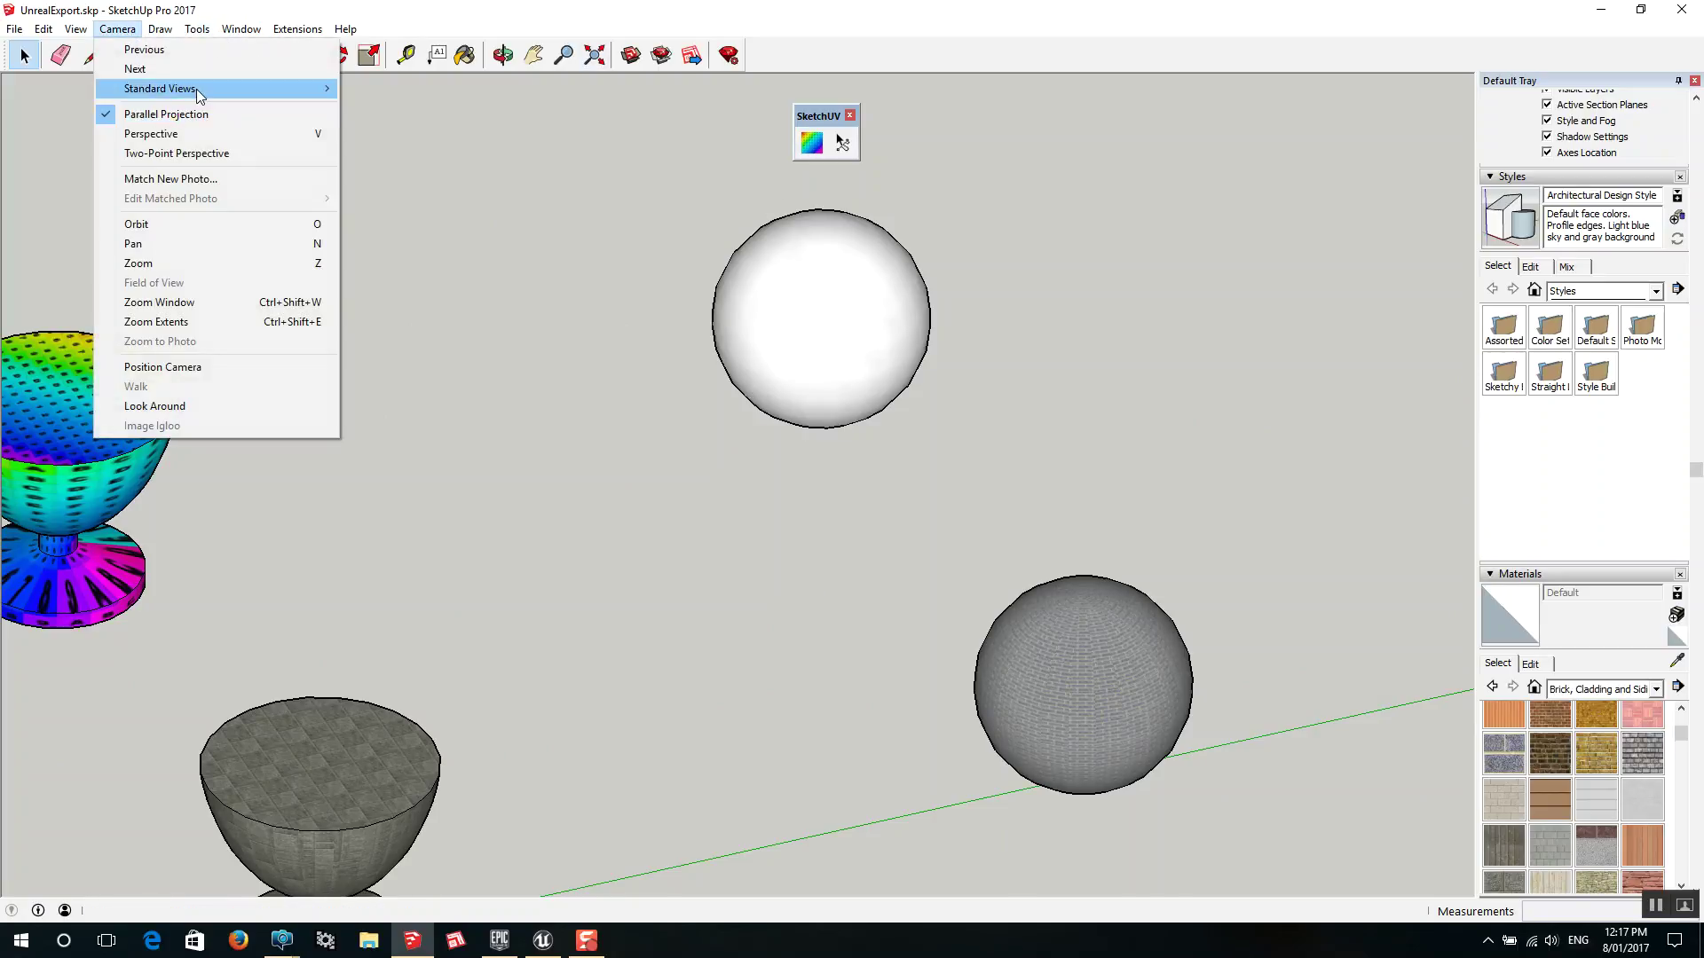
From the Left view, give the white sphere copy a Spherical Map (View) UV texture
{"action": "mouse_move", "coordinate": [266, 88]}
{"action": "left_click", "coordinate": [450, 167]}
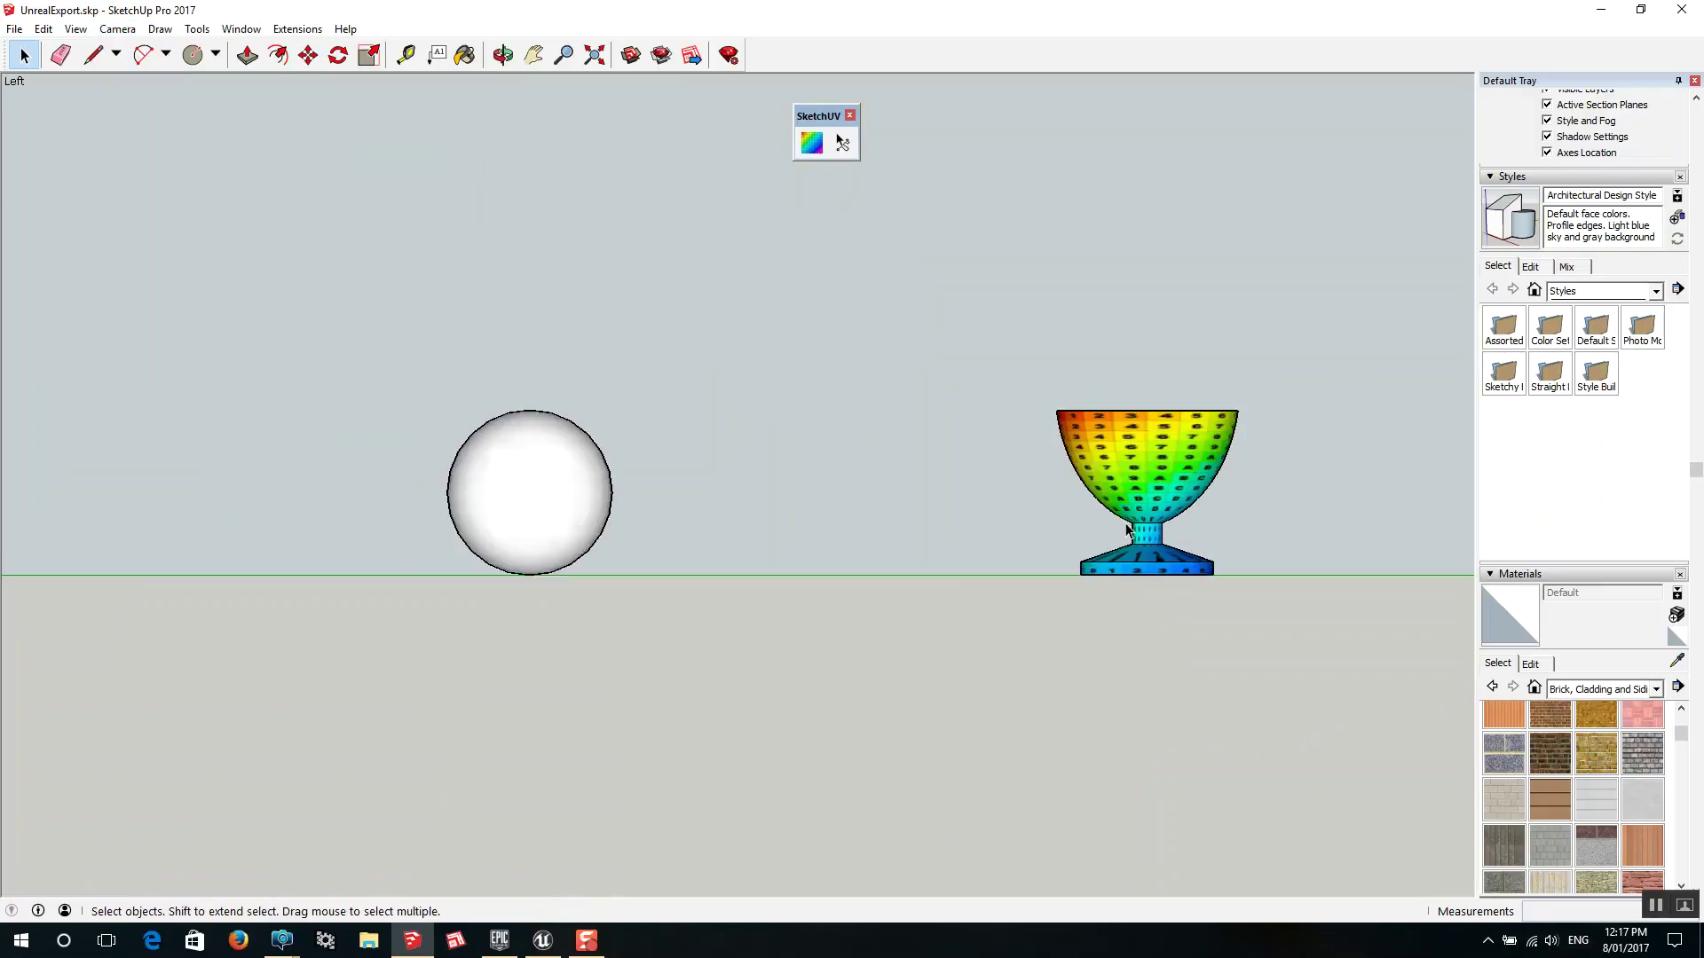
{"action": "left_click", "coordinate": [689, 509]}
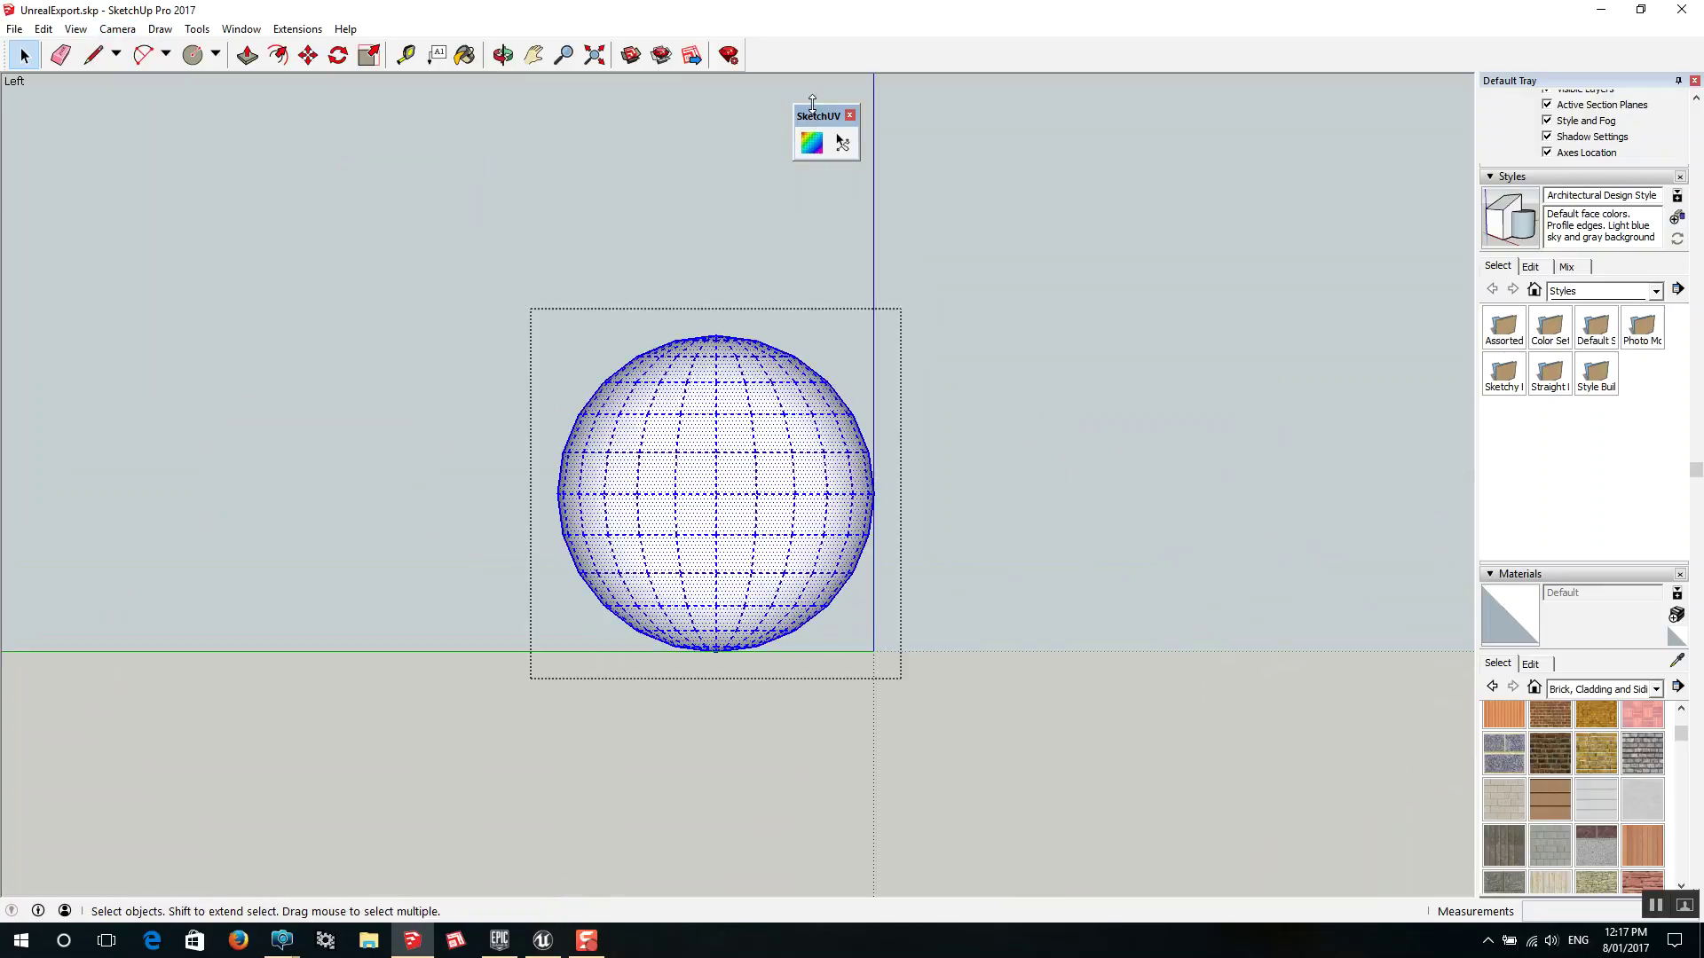
{"action": "right_click", "coordinate": [820, 151]}
{"action": "key", "text": "Escape"}
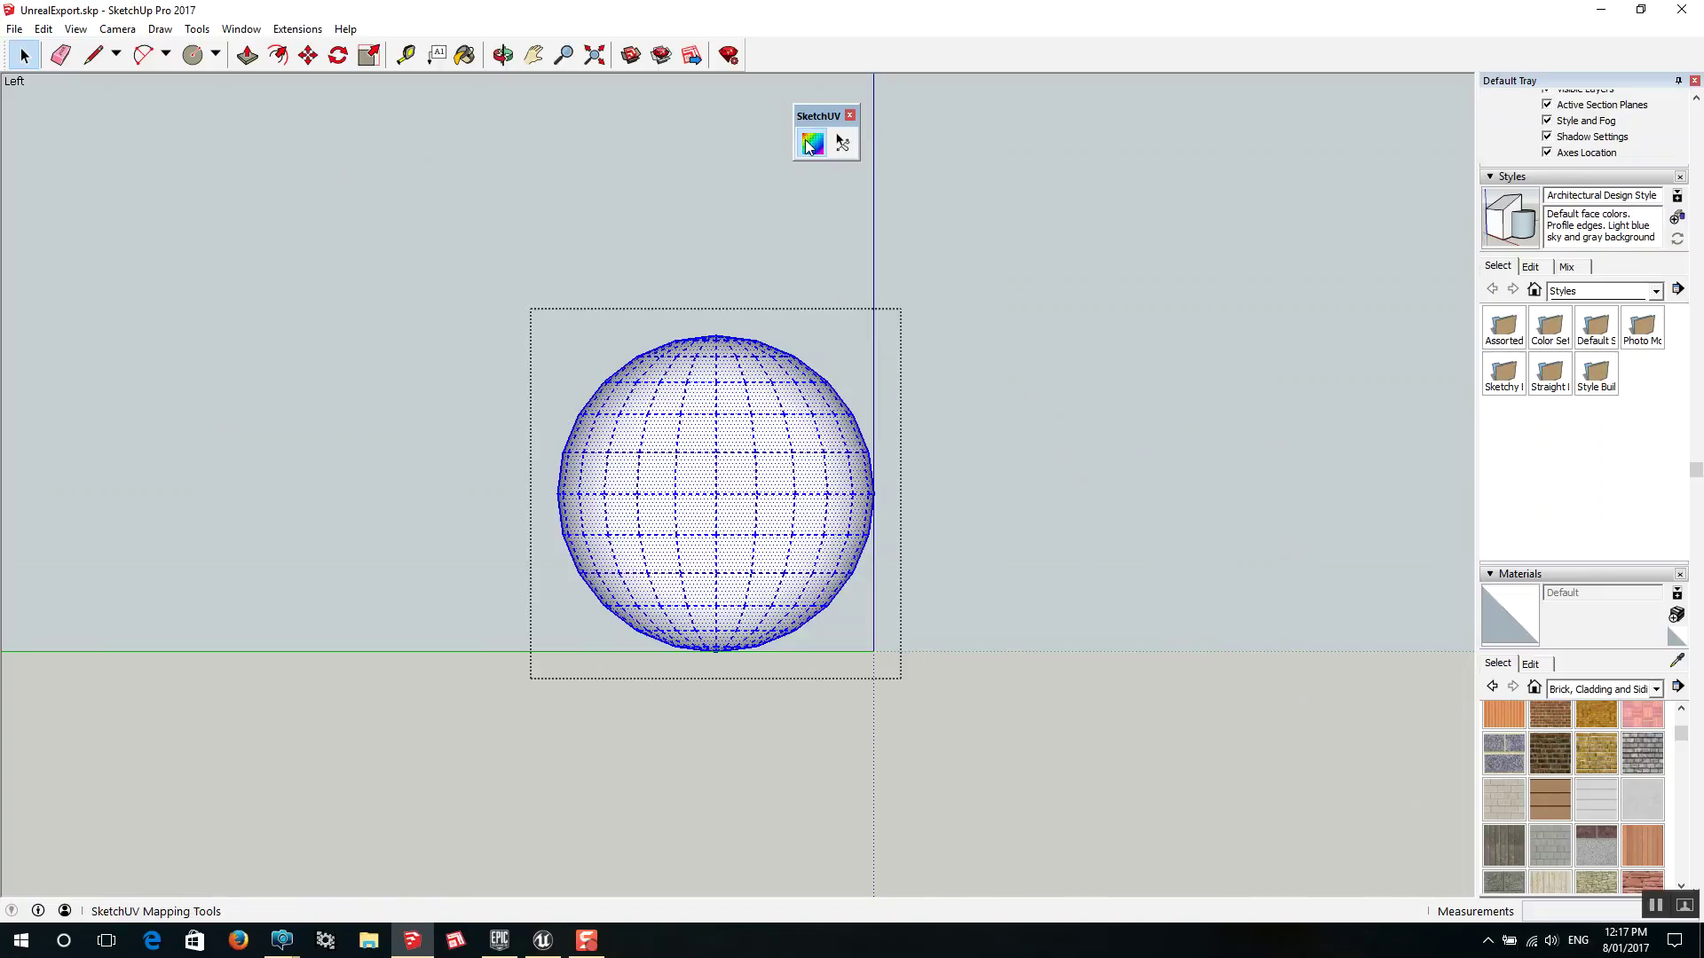
{"action": "left_click", "coordinate": [811, 143]}
{"action": "right_click", "coordinate": [685, 492]}
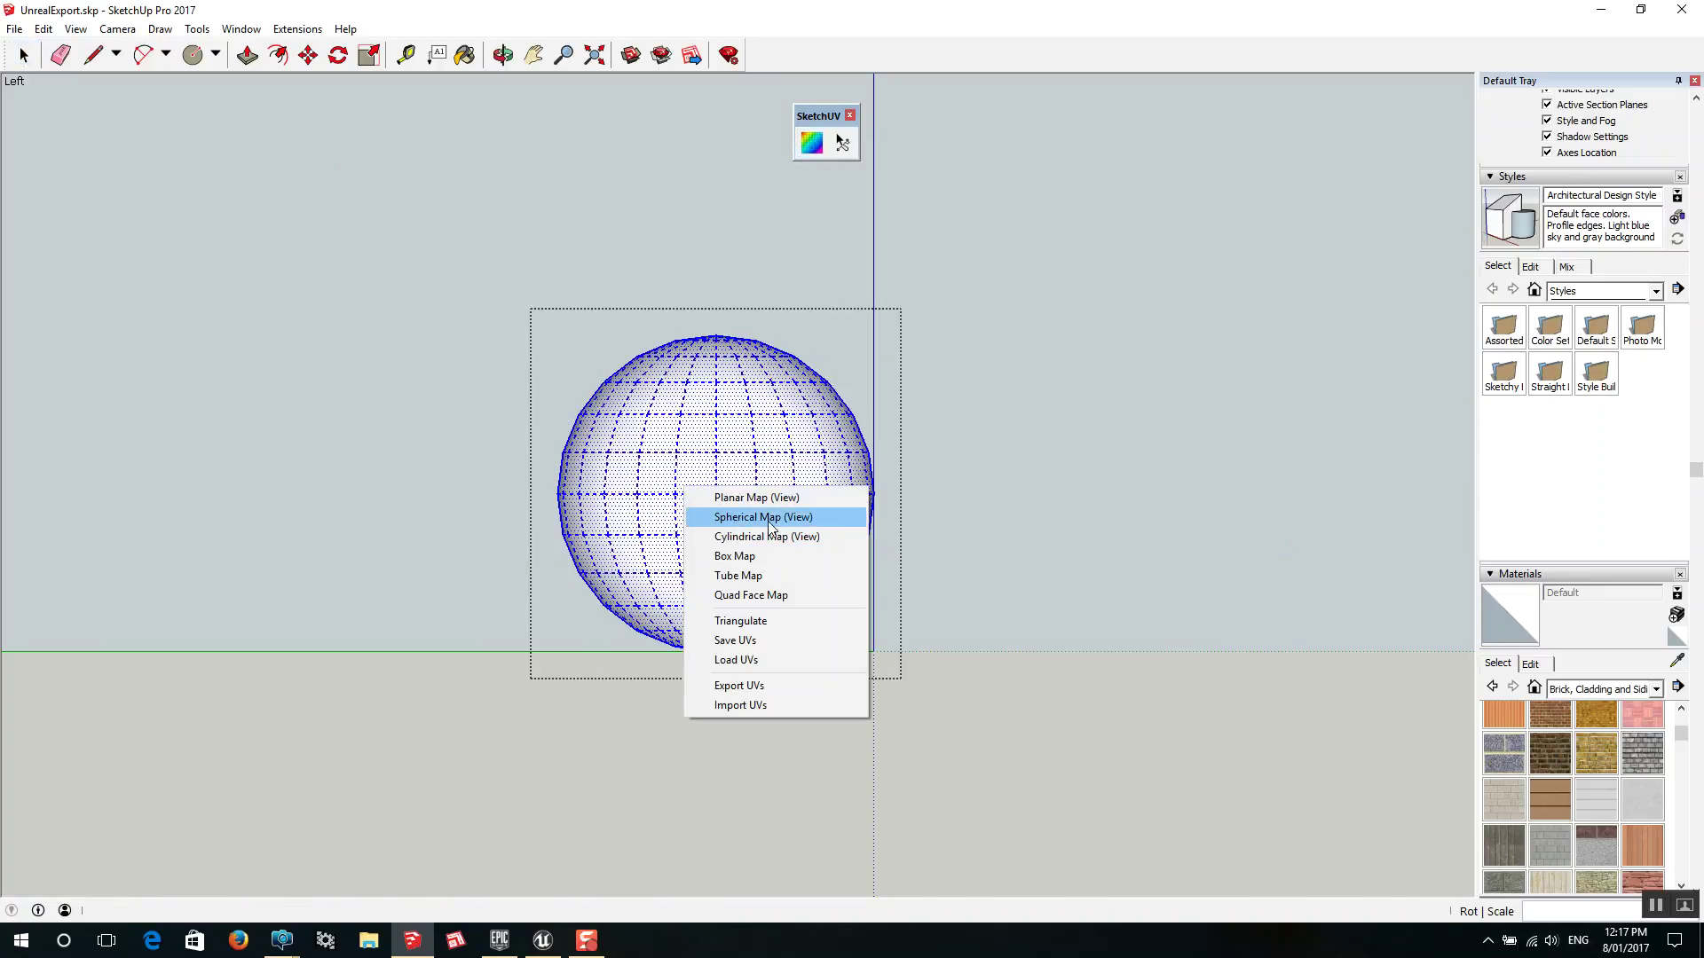
{"action": "left_click", "coordinate": [740, 522]}
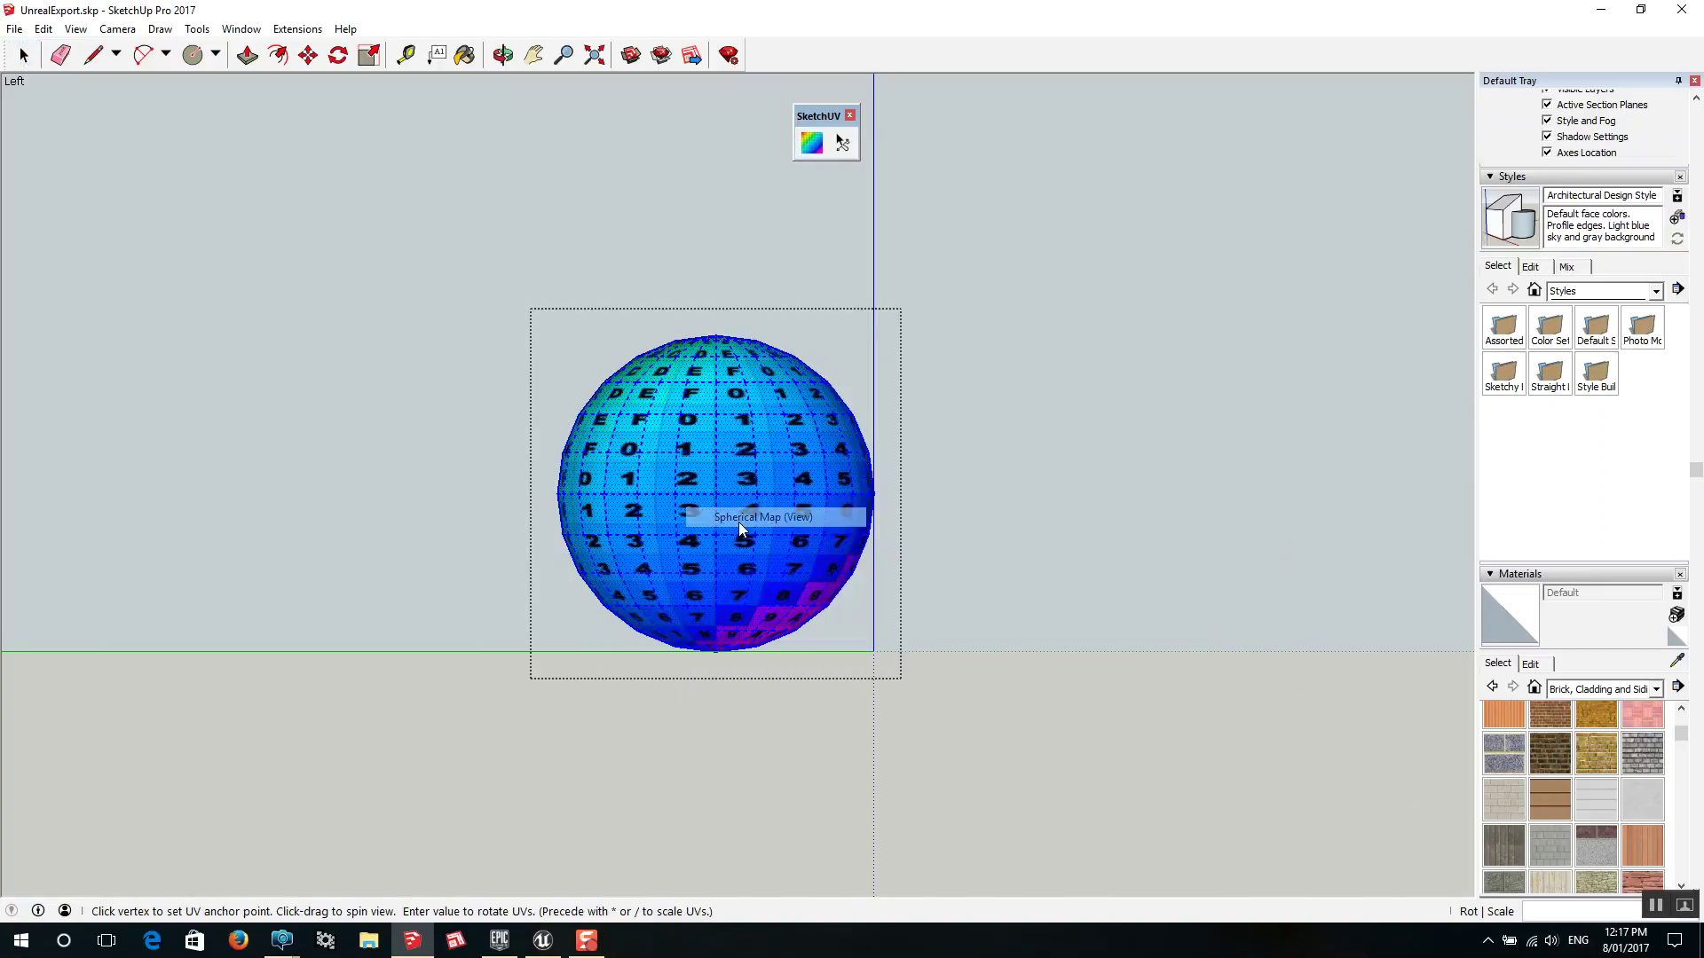
{"action": "left_click", "coordinate": [1102, 614]}
{"action": "scroll", "coordinate": [869, 465], "scroll_direction": "up", "scroll_amount": 3}
{"action": "scroll", "coordinate": [828, 492], "scroll_direction": "down", "scroll_amount": 3}
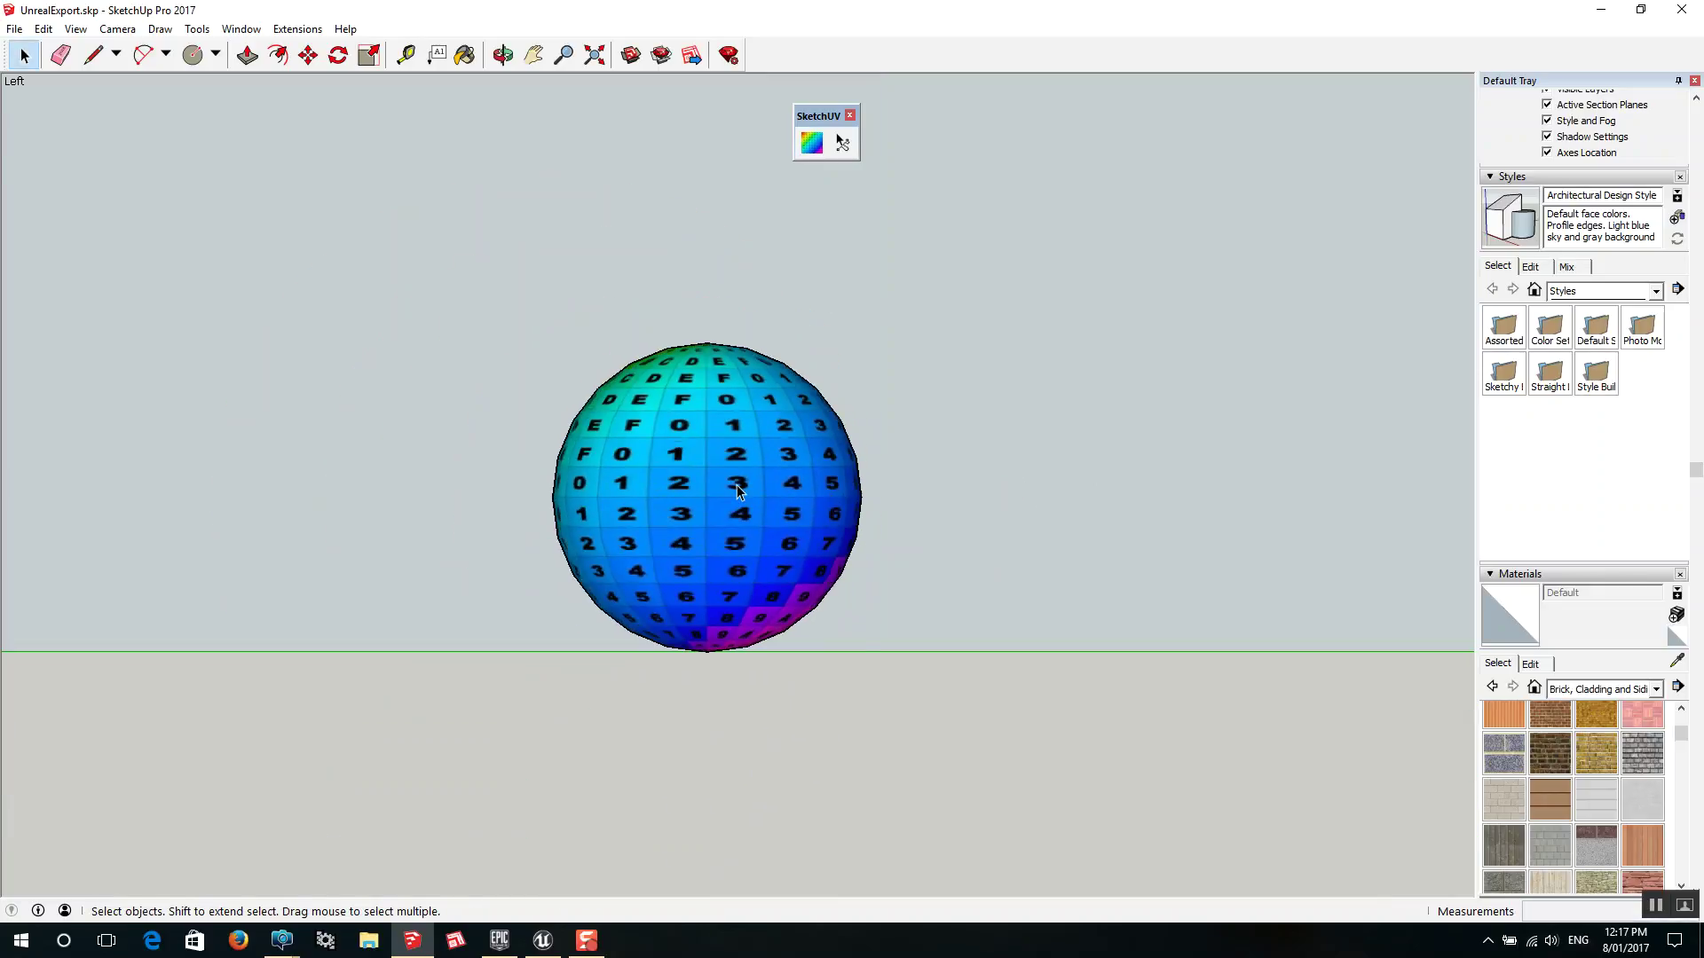
{"action": "middle_click_drag", "start_coordinate": [737, 491], "coordinate": [946, 285]}
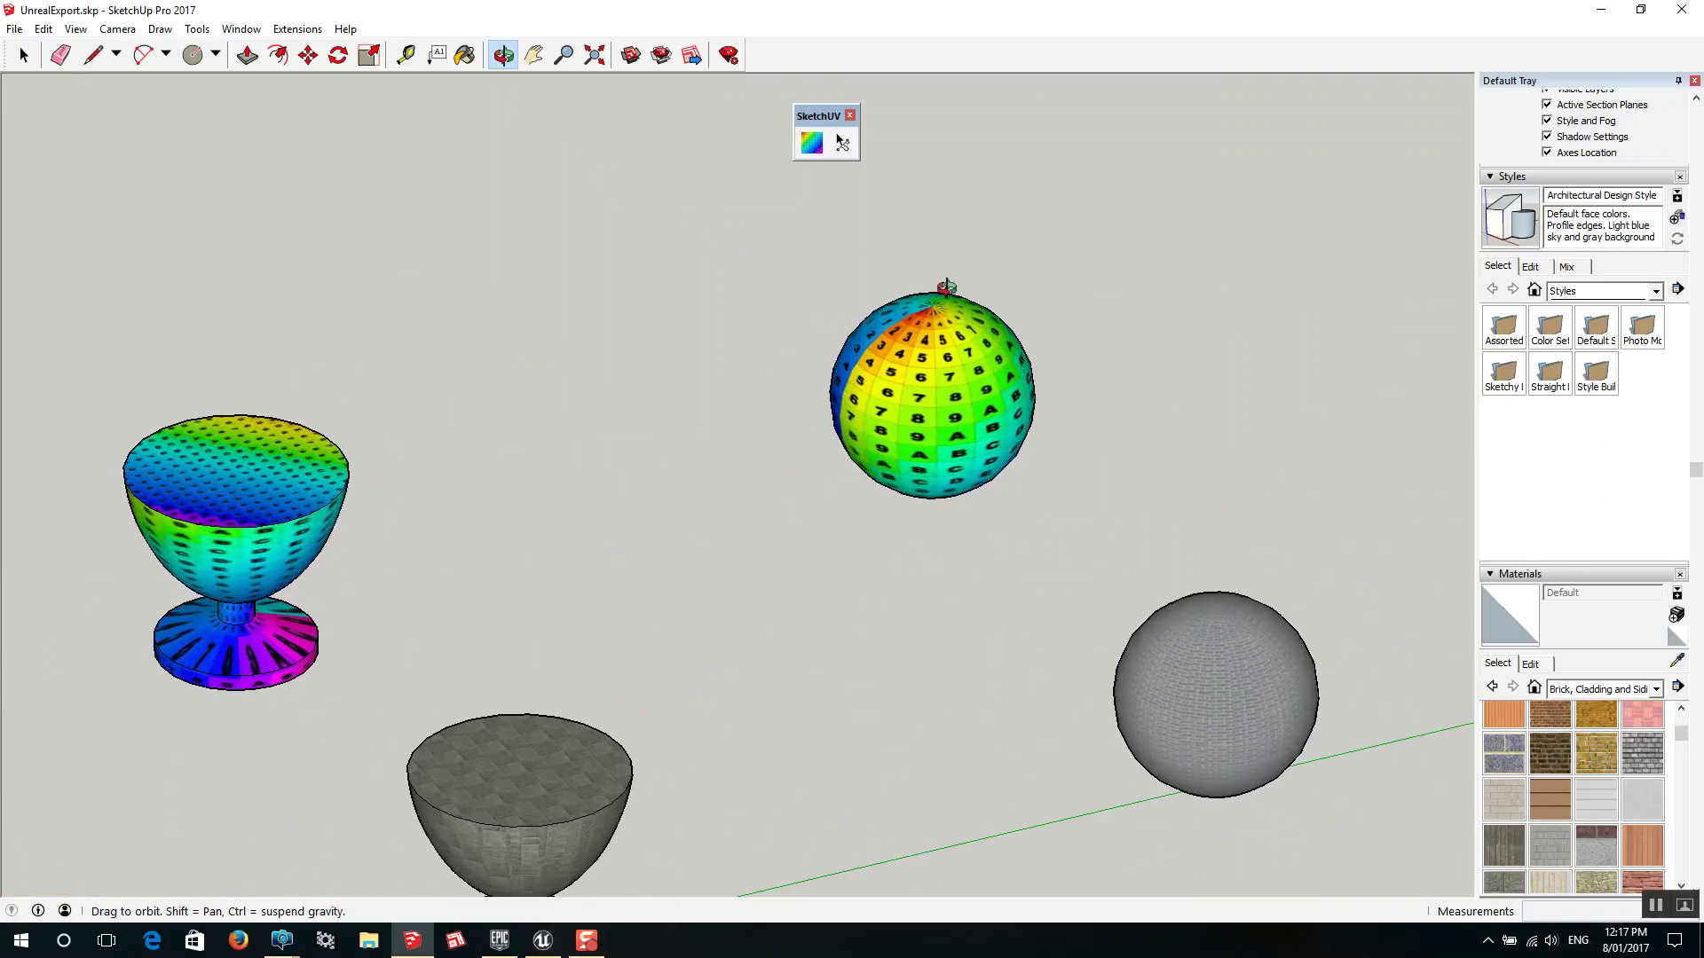
{"action": "scroll", "coordinate": [1010, 361], "scroll_direction": "up", "scroll_amount": 5}
{"action": "key", "text": "space"}
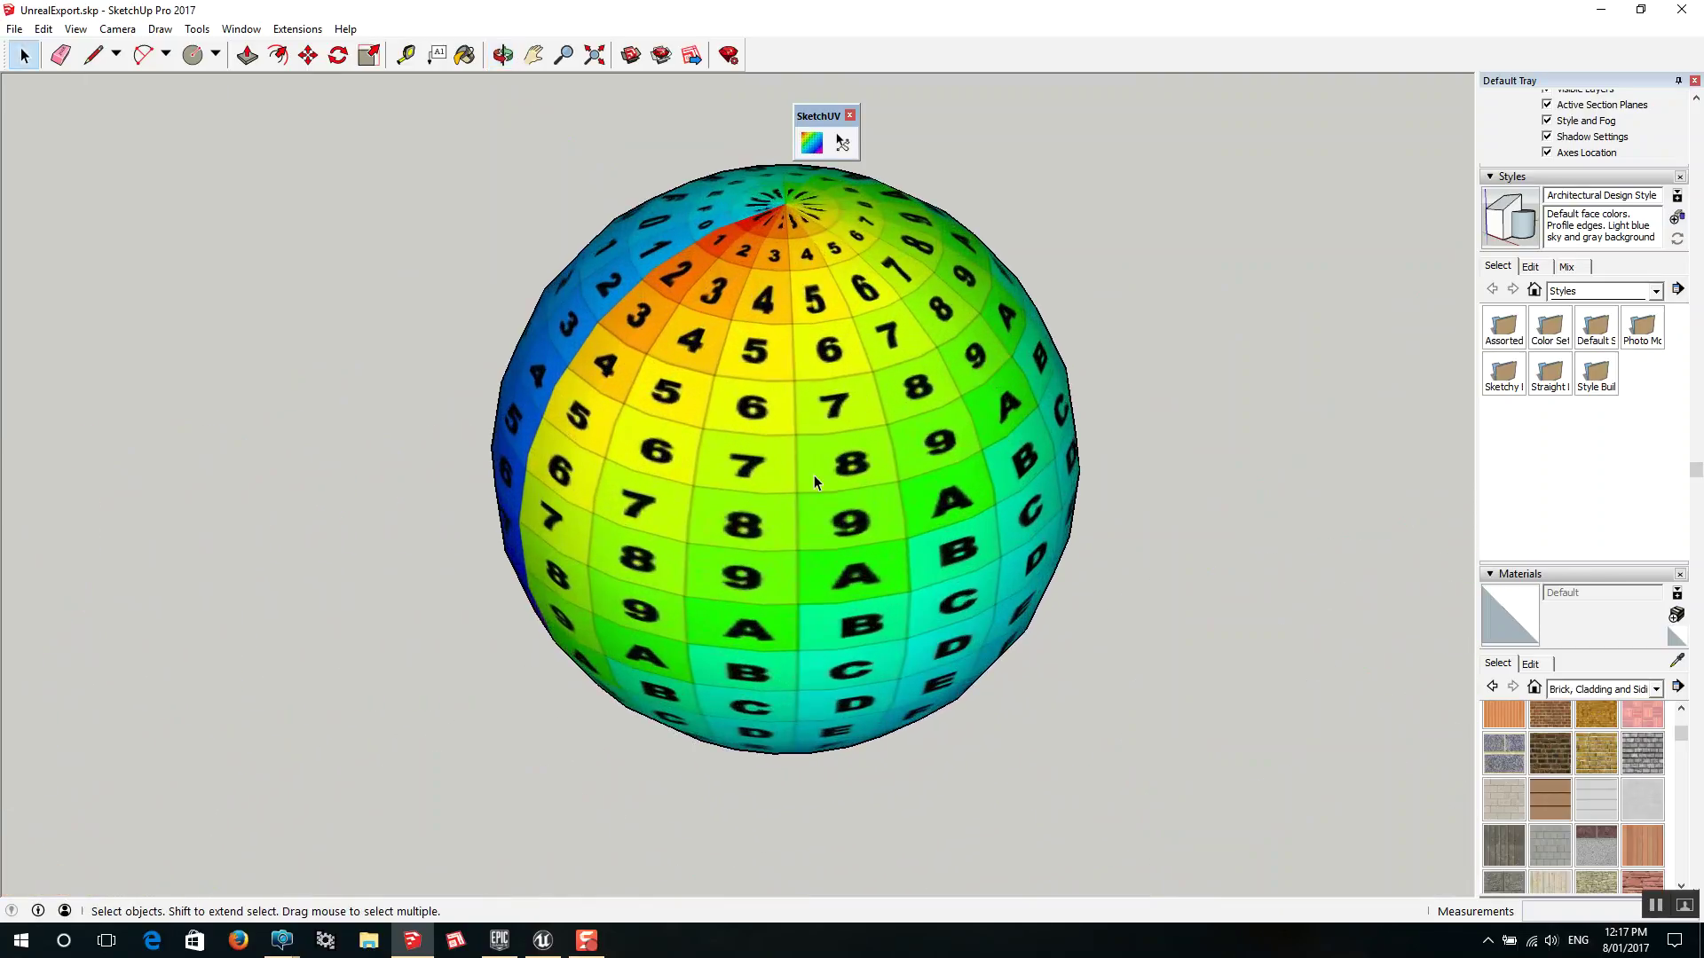
{"action": "double_click", "coordinate": [813, 476]}
{"action": "left_click", "coordinate": [843, 461]}
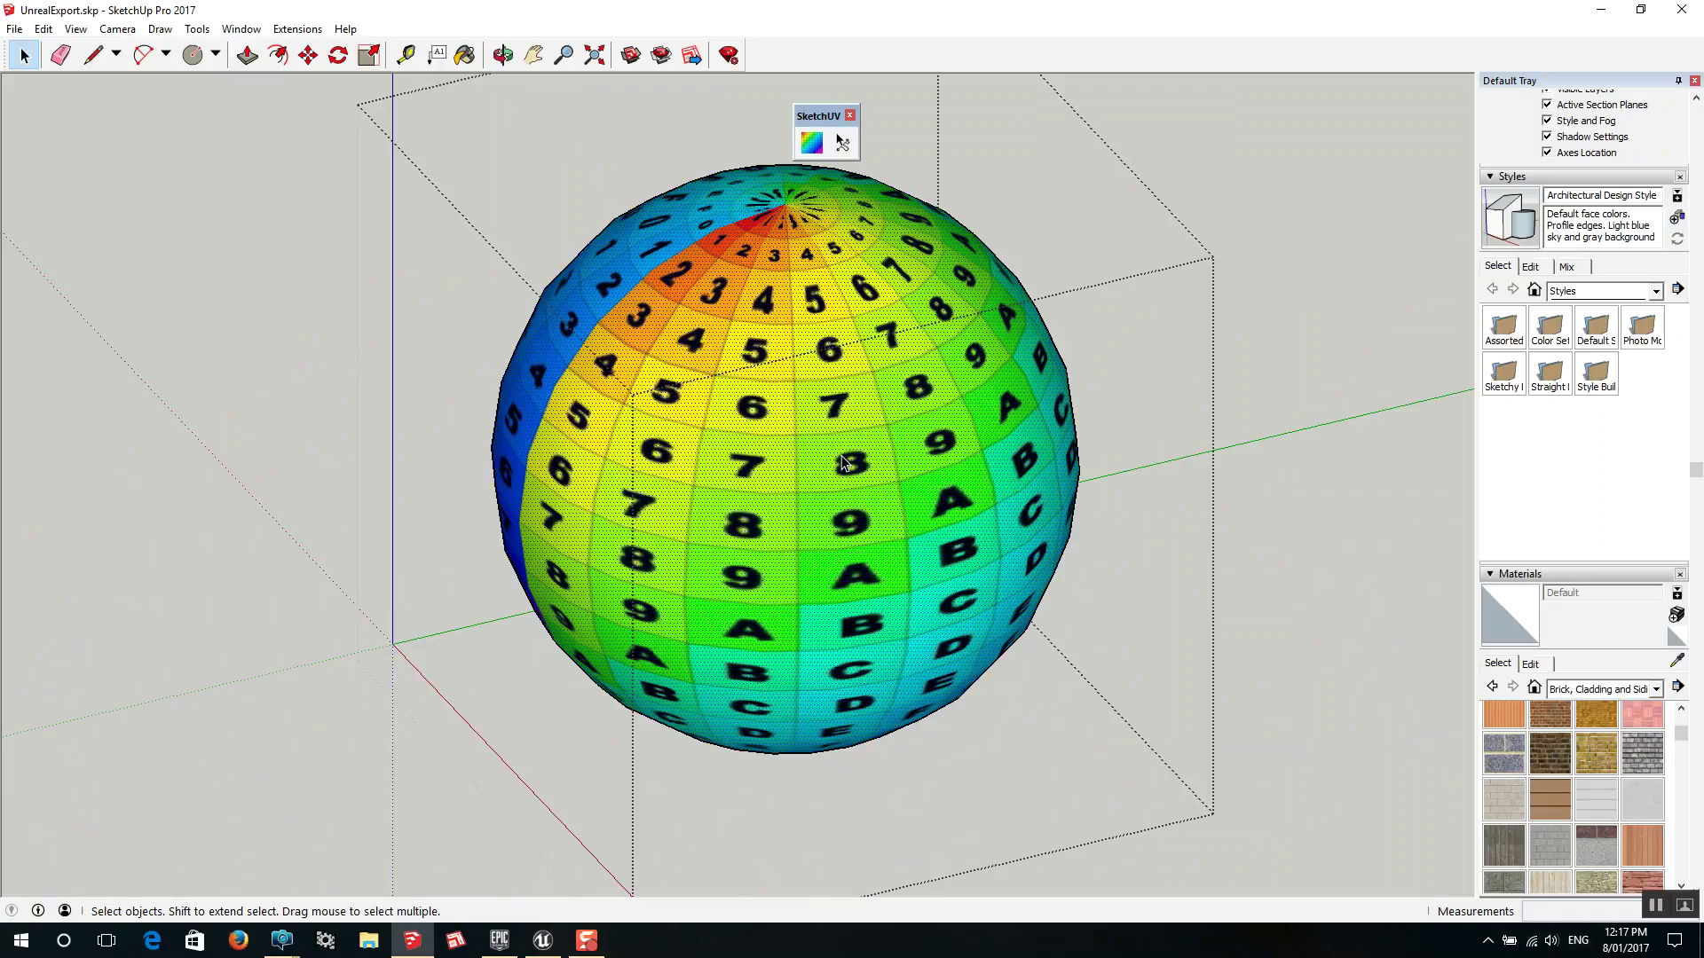
{"action": "right_click", "coordinate": [843, 461]}
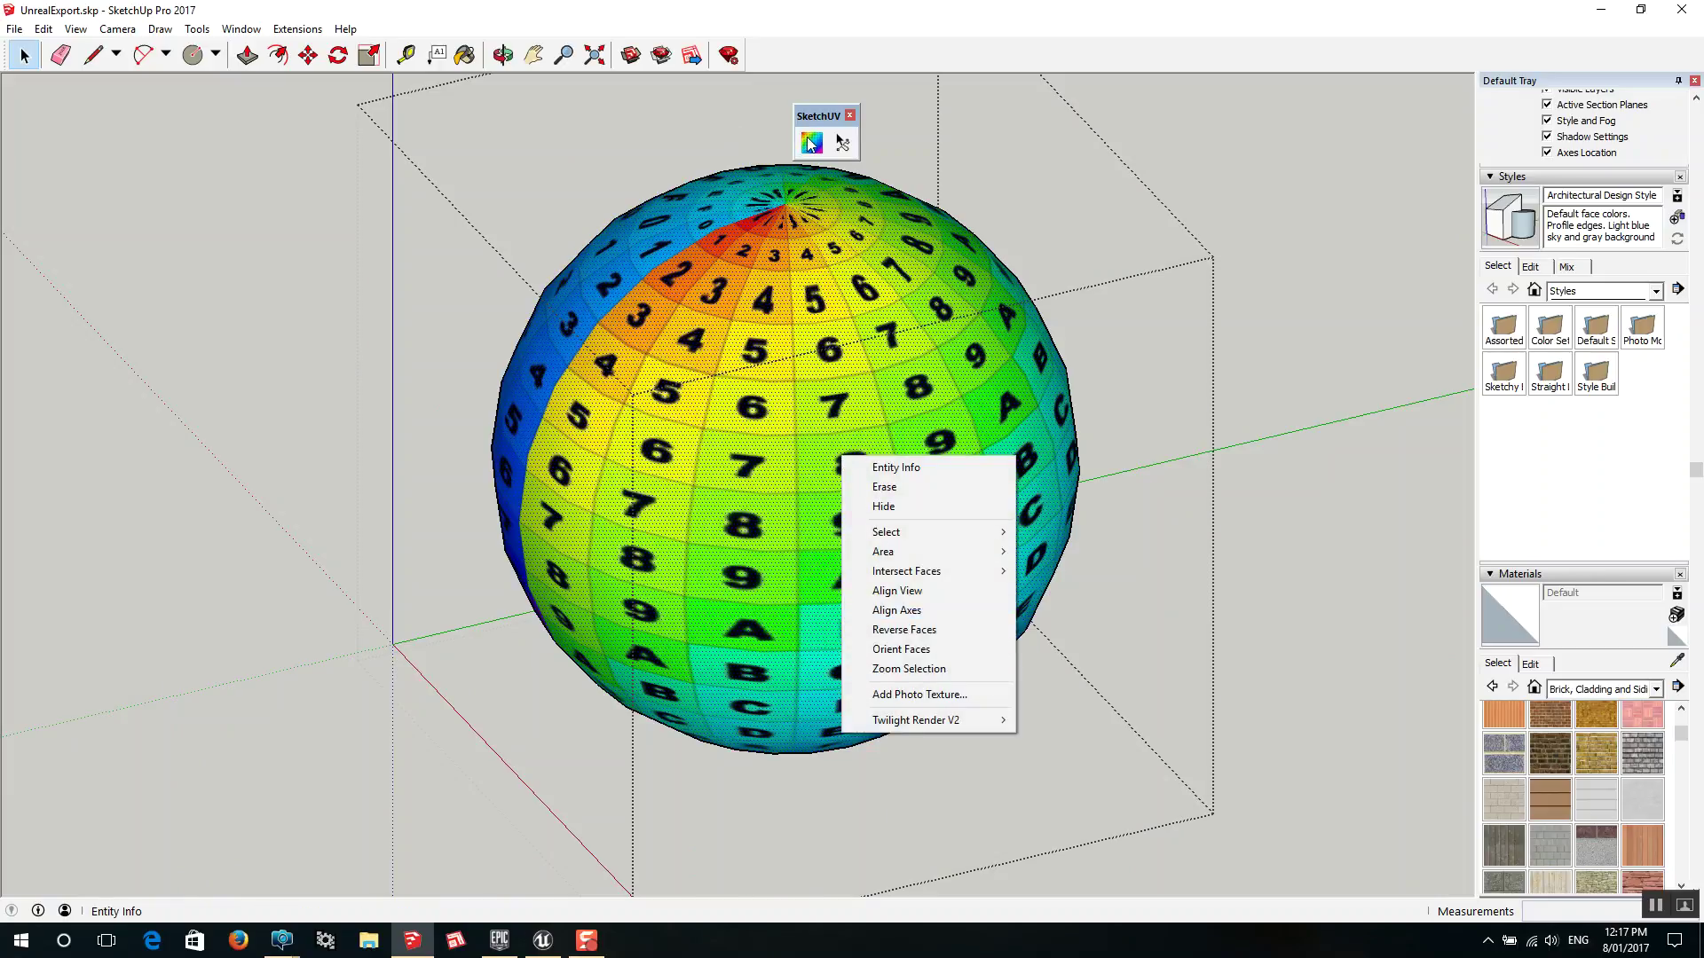
{"action": "left_click", "coordinate": [810, 143]}
{"action": "right_click", "coordinate": [843, 430]}
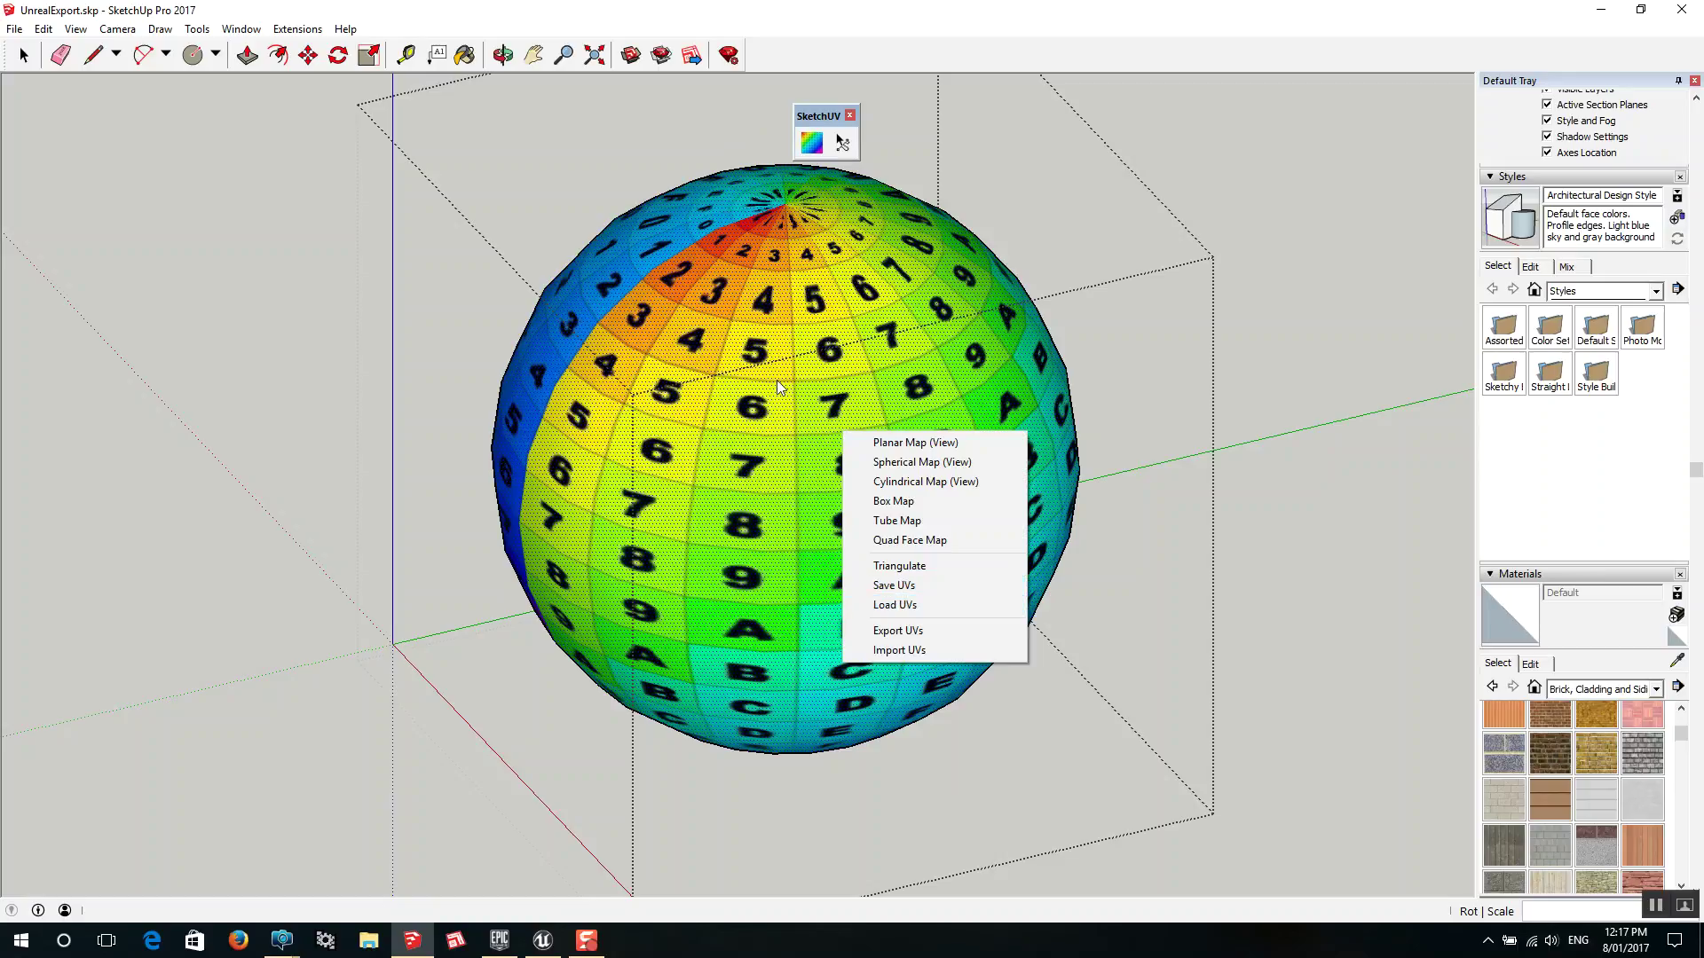
{"action": "left_click", "coordinate": [1281, 346]}
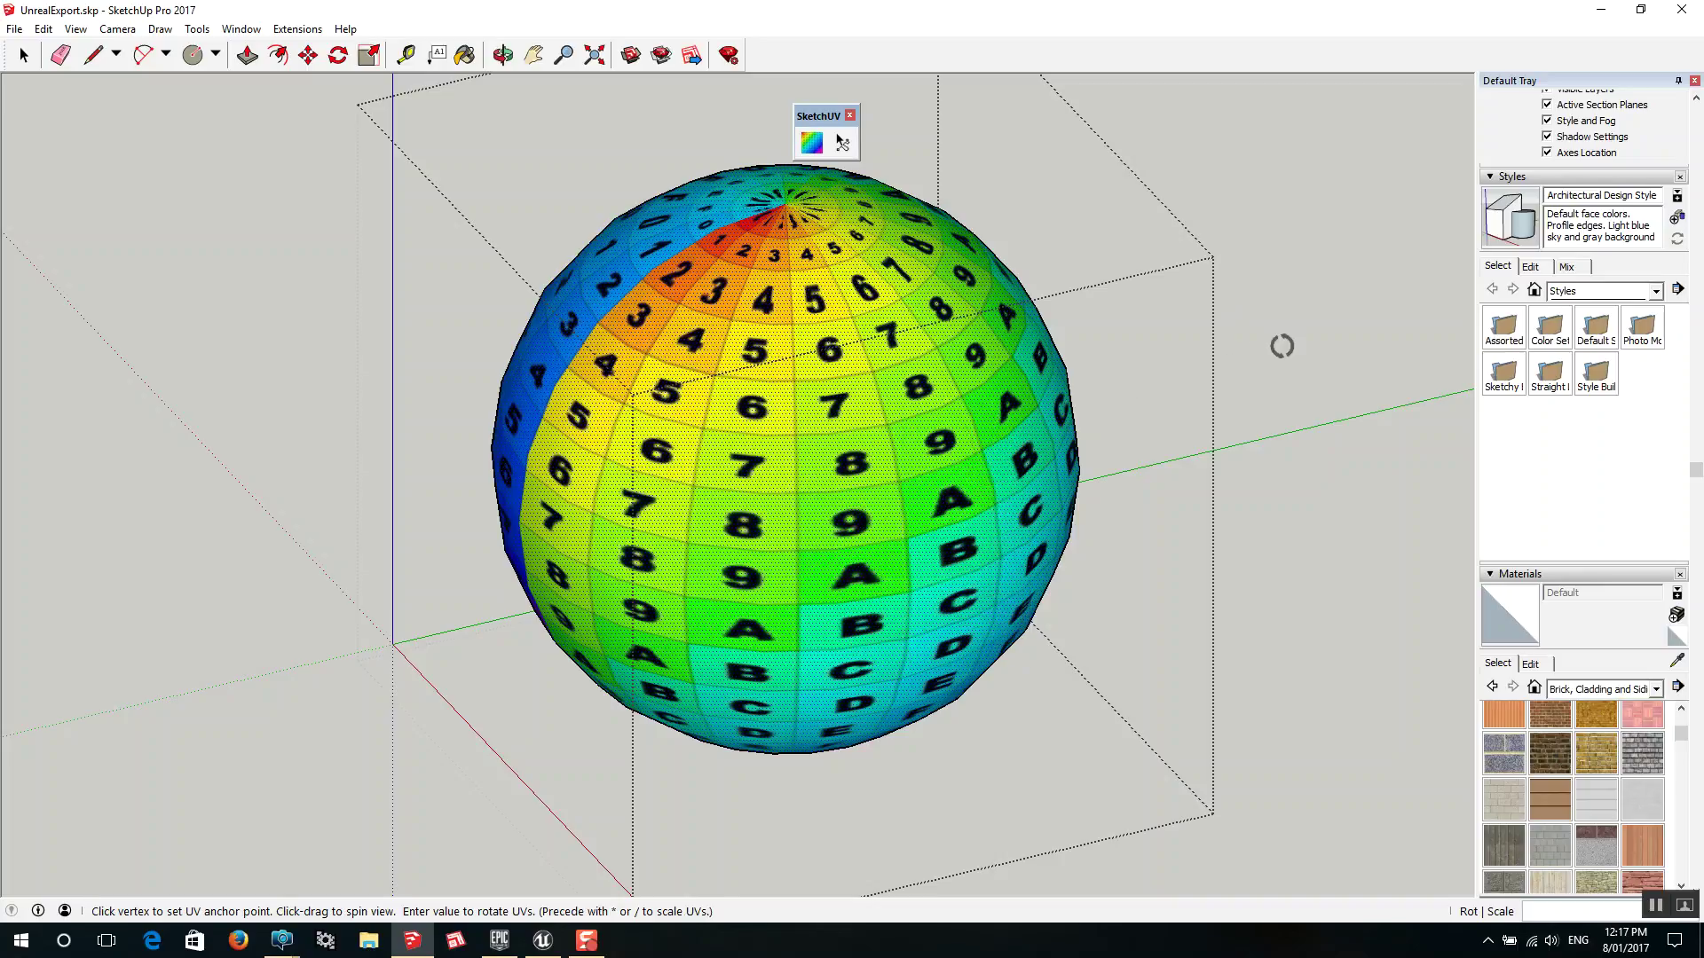
{"action": "scroll", "coordinate": [1243, 328], "scroll_direction": "down", "scroll_amount": 3}
{"action": "key", "text": "space"}
{"action": "left_click", "coordinate": [1291, 401]}
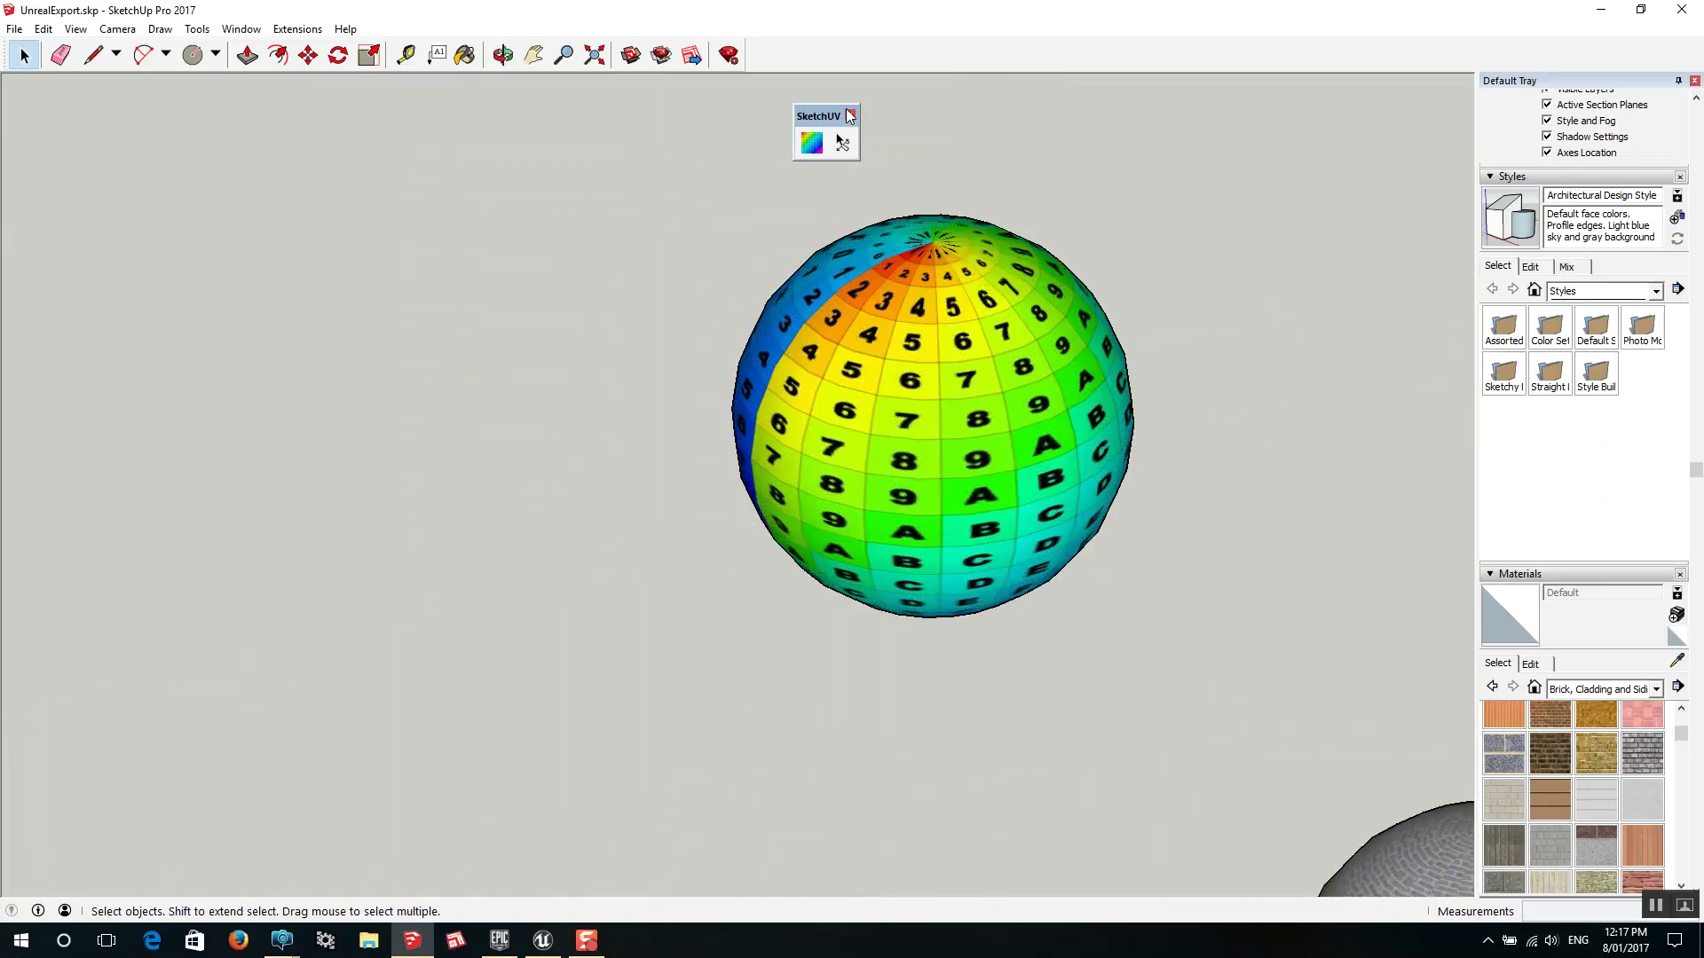
Zoom out and back in until the box-mapped rainbow wall fills the viewport
{"action": "scroll", "coordinate": [958, 266], "scroll_direction": "down", "scroll_amount": 4}
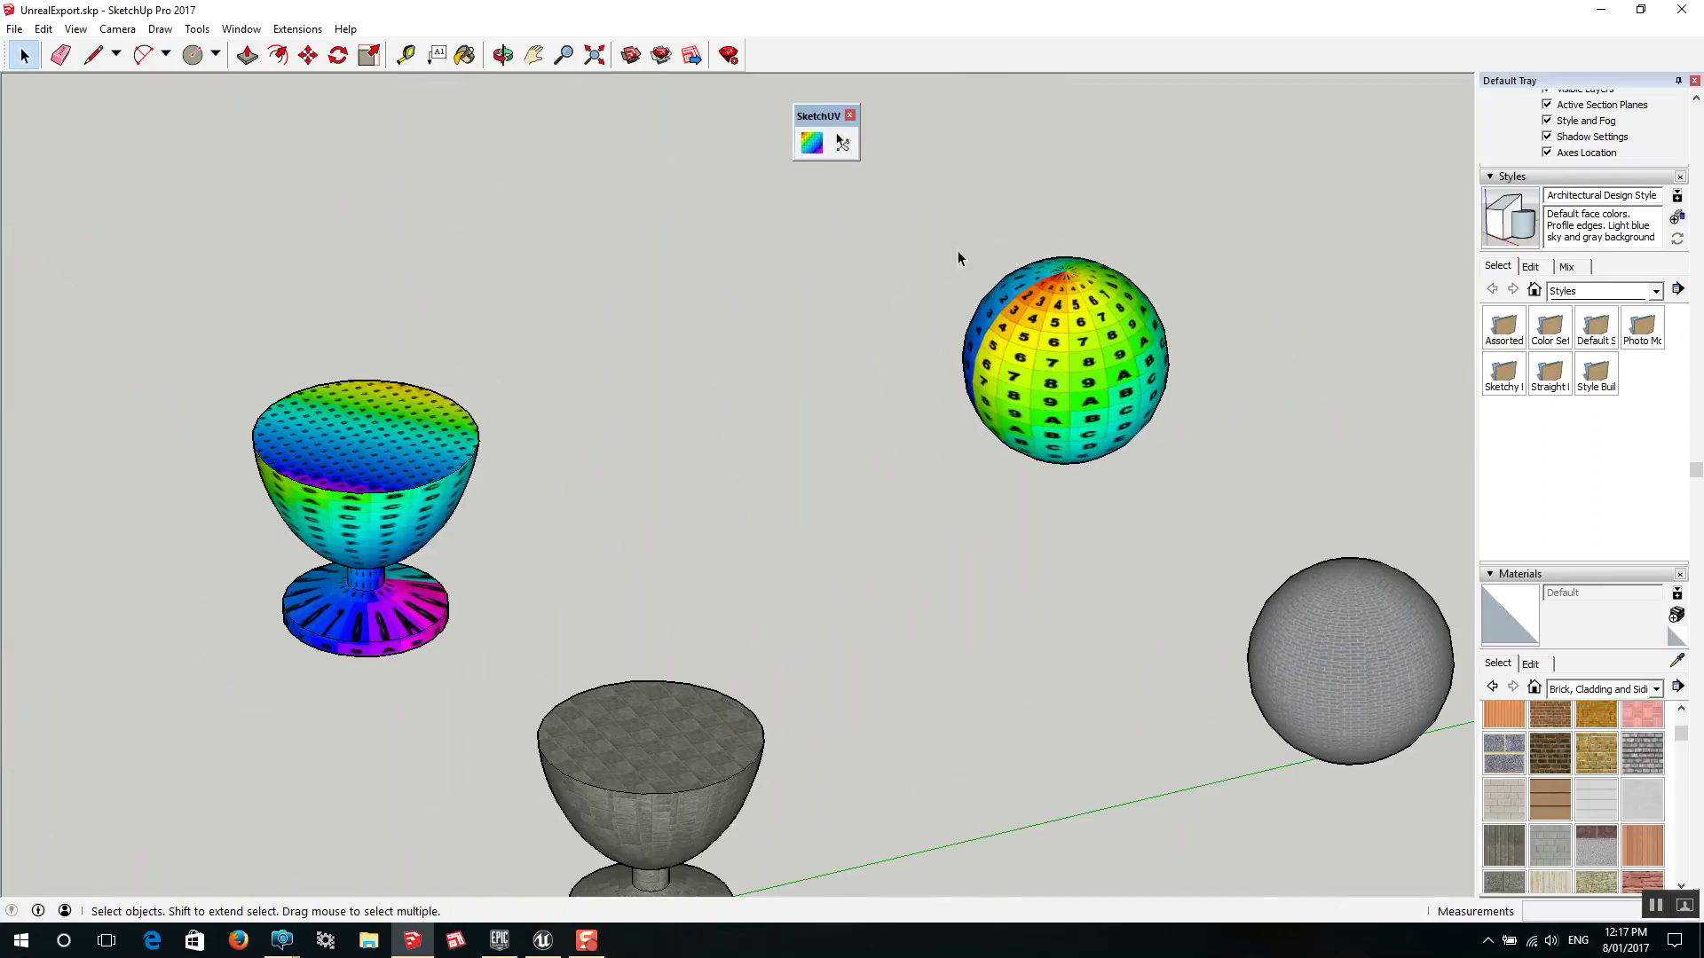
{"action": "scroll", "coordinate": [1062, 373], "scroll_direction": "up", "scroll_amount": 5}
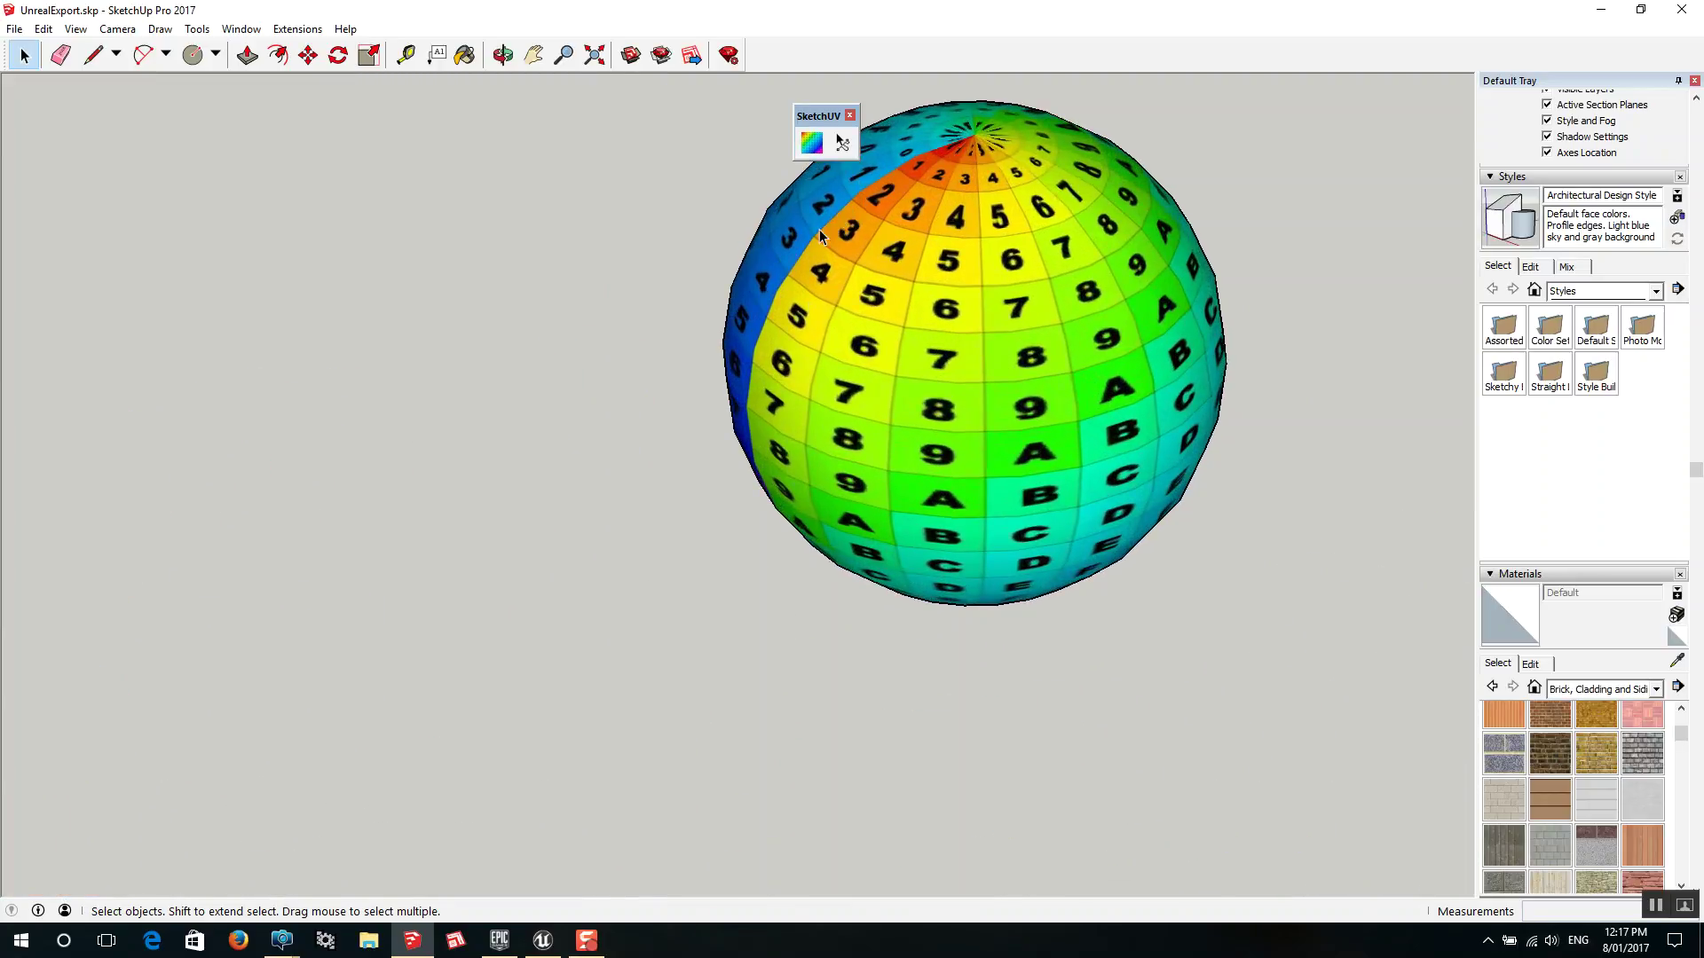
{"action": "scroll", "coordinate": [771, 326], "scroll_direction": "down", "scroll_amount": 4}
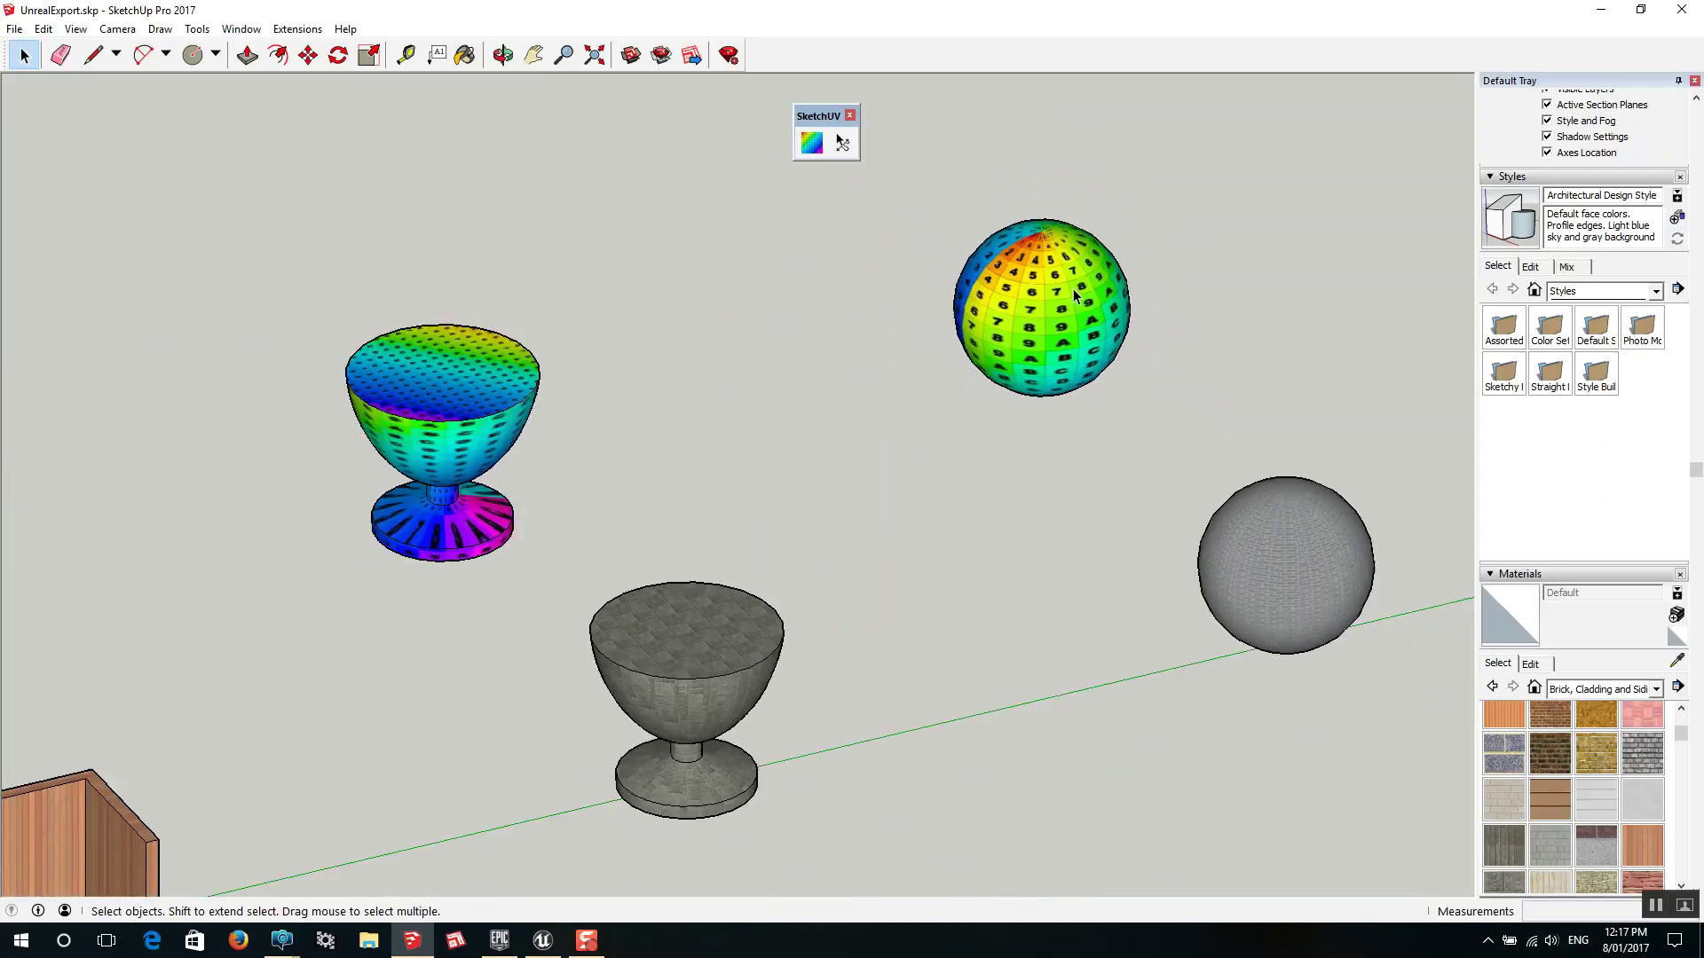
{"action": "scroll", "coordinate": [646, 359], "scroll_direction": "up", "scroll_amount": 5}
{"action": "scroll", "coordinate": [533, 417], "scroll_direction": "up", "scroll_amount": 1}
{"action": "scroll", "coordinate": [960, 374], "scroll_direction": "down", "scroll_amount": 5}
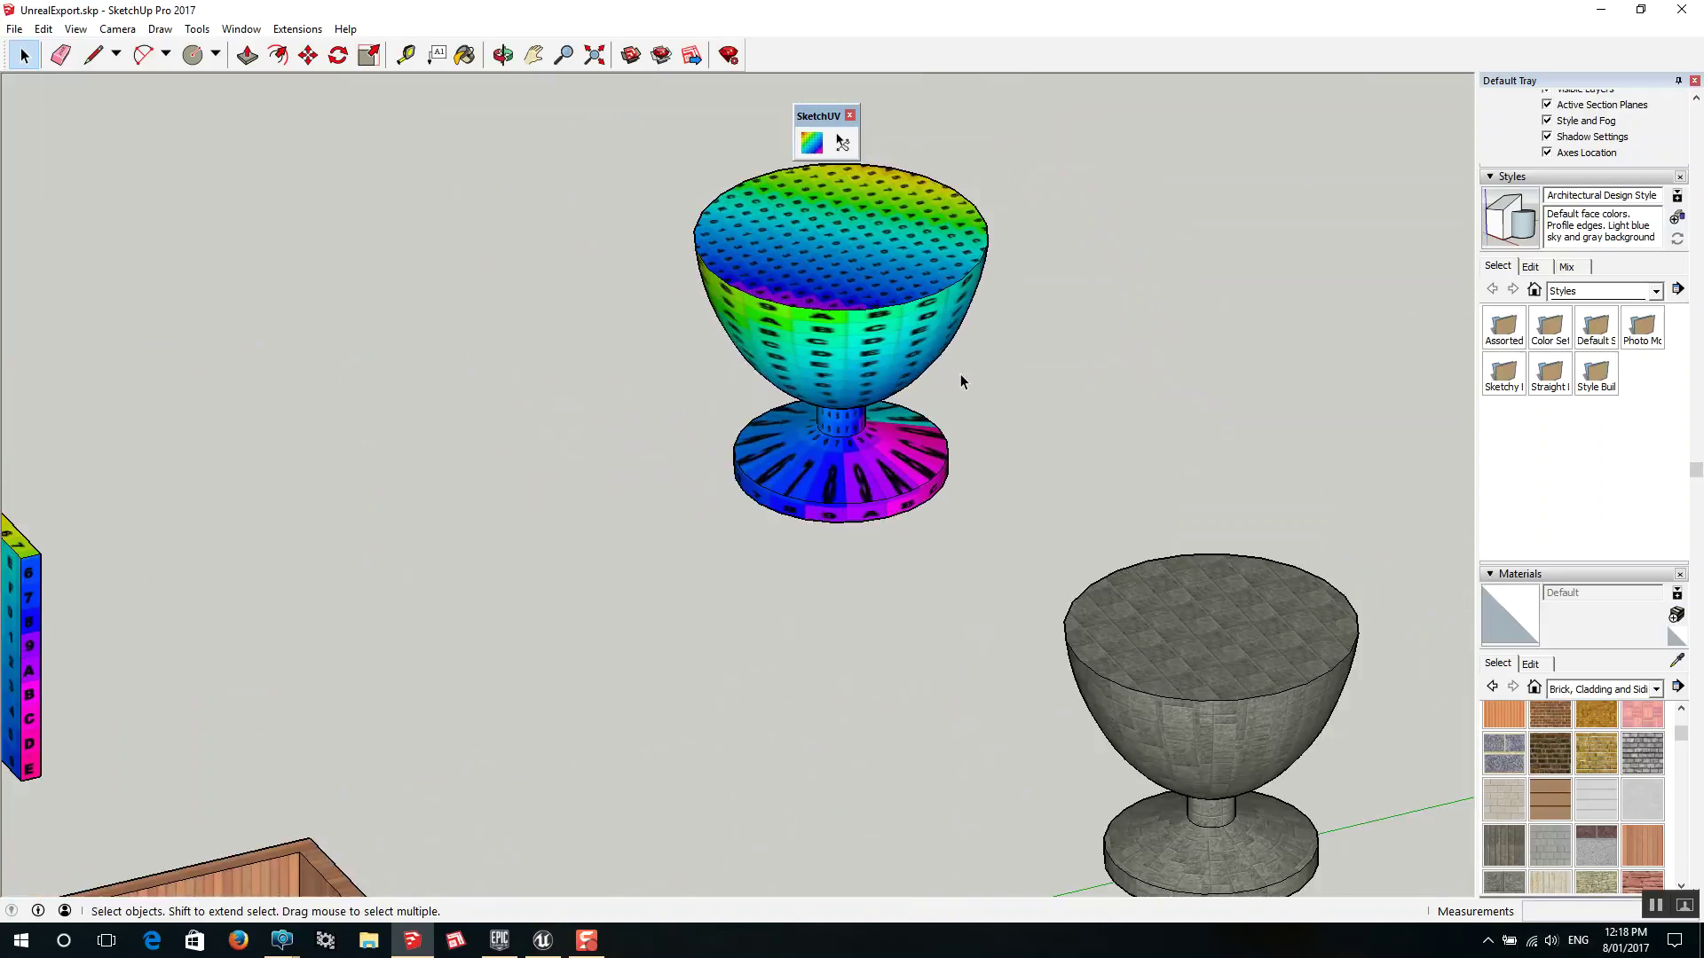
{"action": "scroll", "coordinate": [401, 471], "scroll_direction": "up", "scroll_amount": 3}
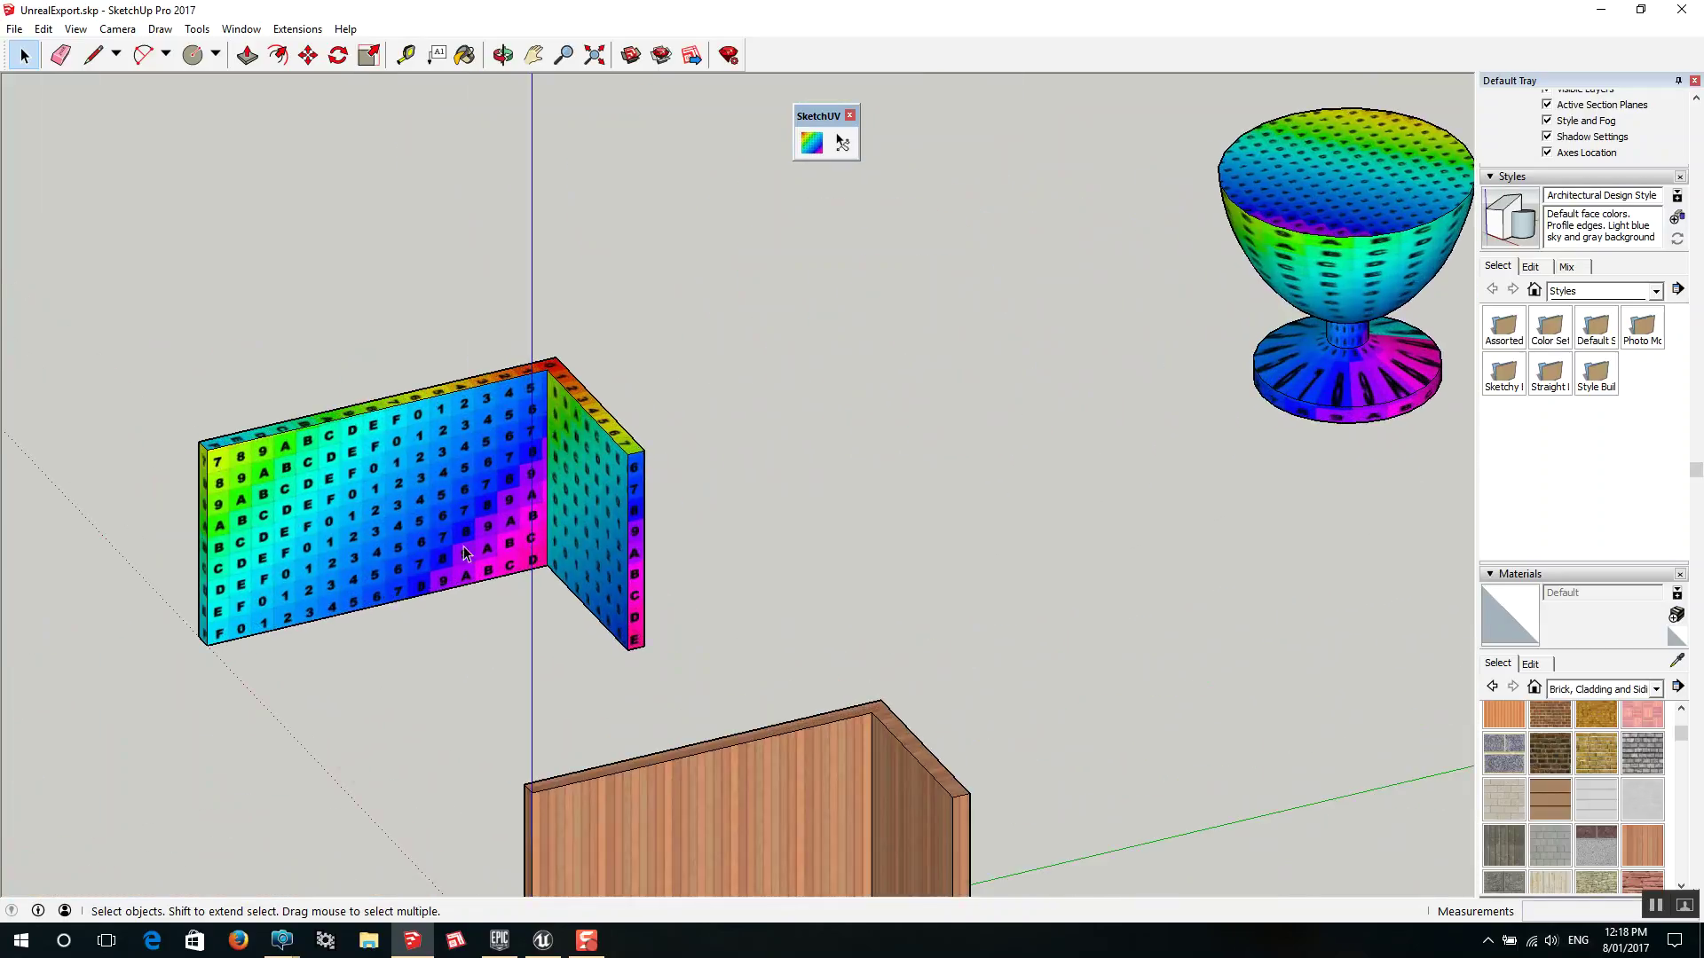
{"action": "scroll", "coordinate": [266, 514], "scroll_direction": "up", "scroll_amount": 3}
{"action": "scroll", "coordinate": [980, 408], "scroll_direction": "up", "scroll_amount": 3}
{"action": "scroll", "coordinate": [981, 408], "scroll_direction": "down", "scroll_amount": 4}
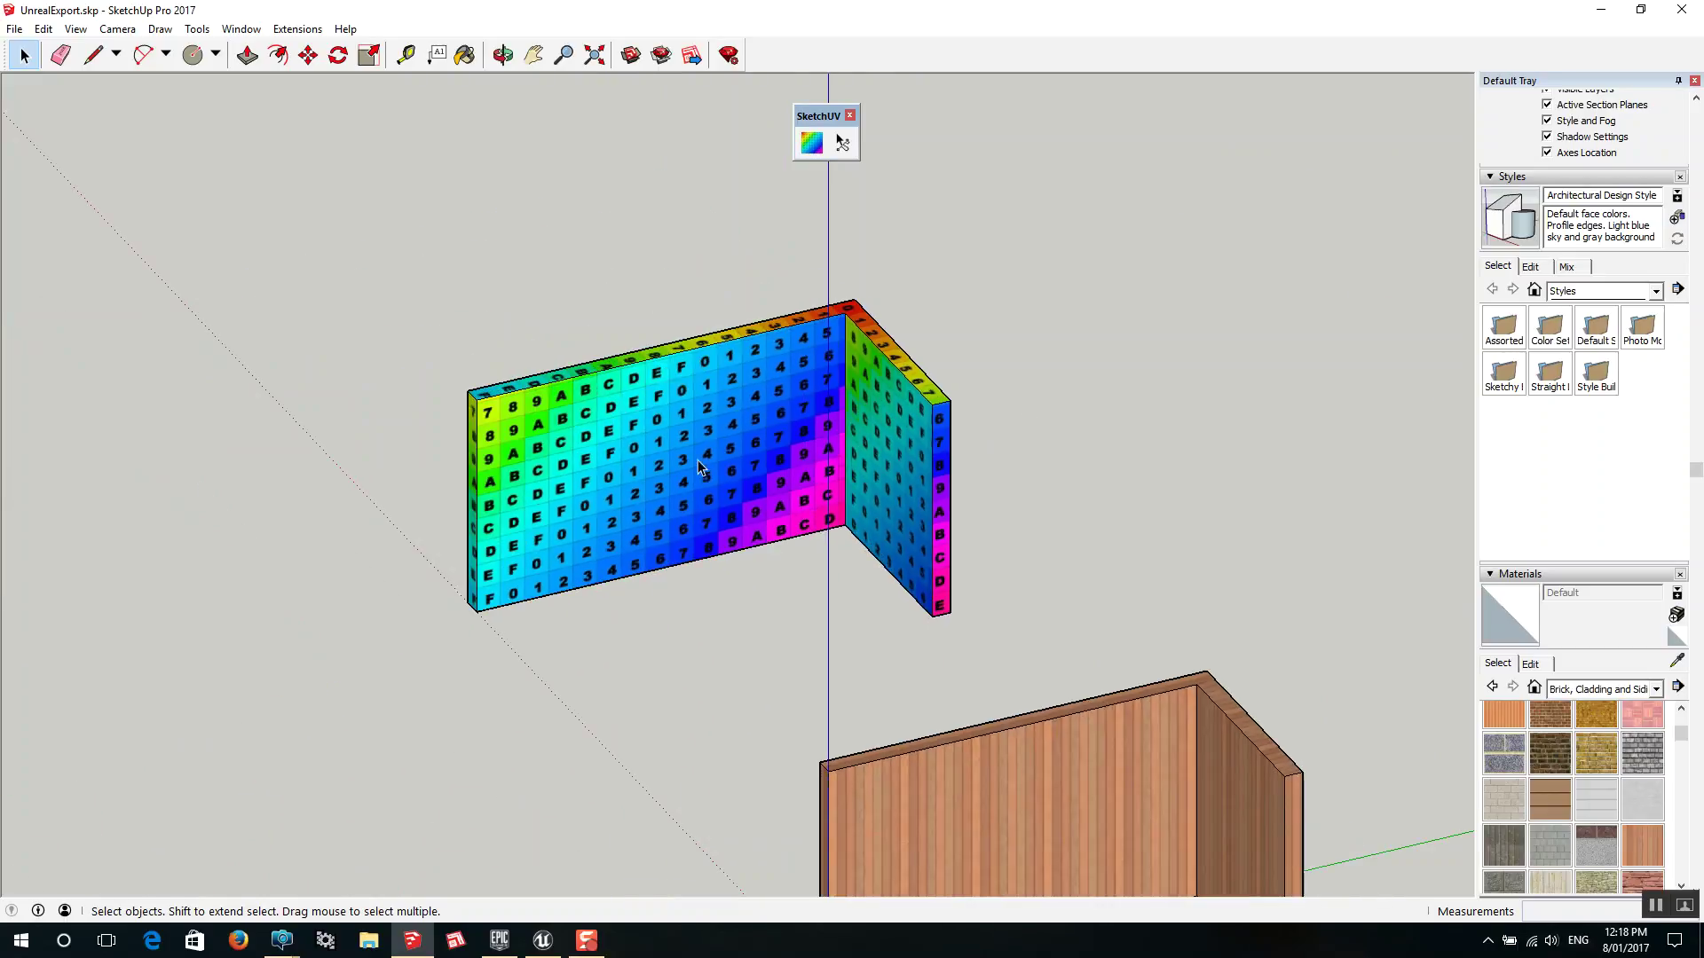
{"action": "scroll", "coordinate": [584, 440], "scroll_direction": "up", "scroll_amount": 3}
Select the wall's front face for SketchUV mapping and rotate its texture slightly
{"action": "double_click", "coordinate": [584, 442]}
{"action": "left_click", "coordinate": [674, 355]}
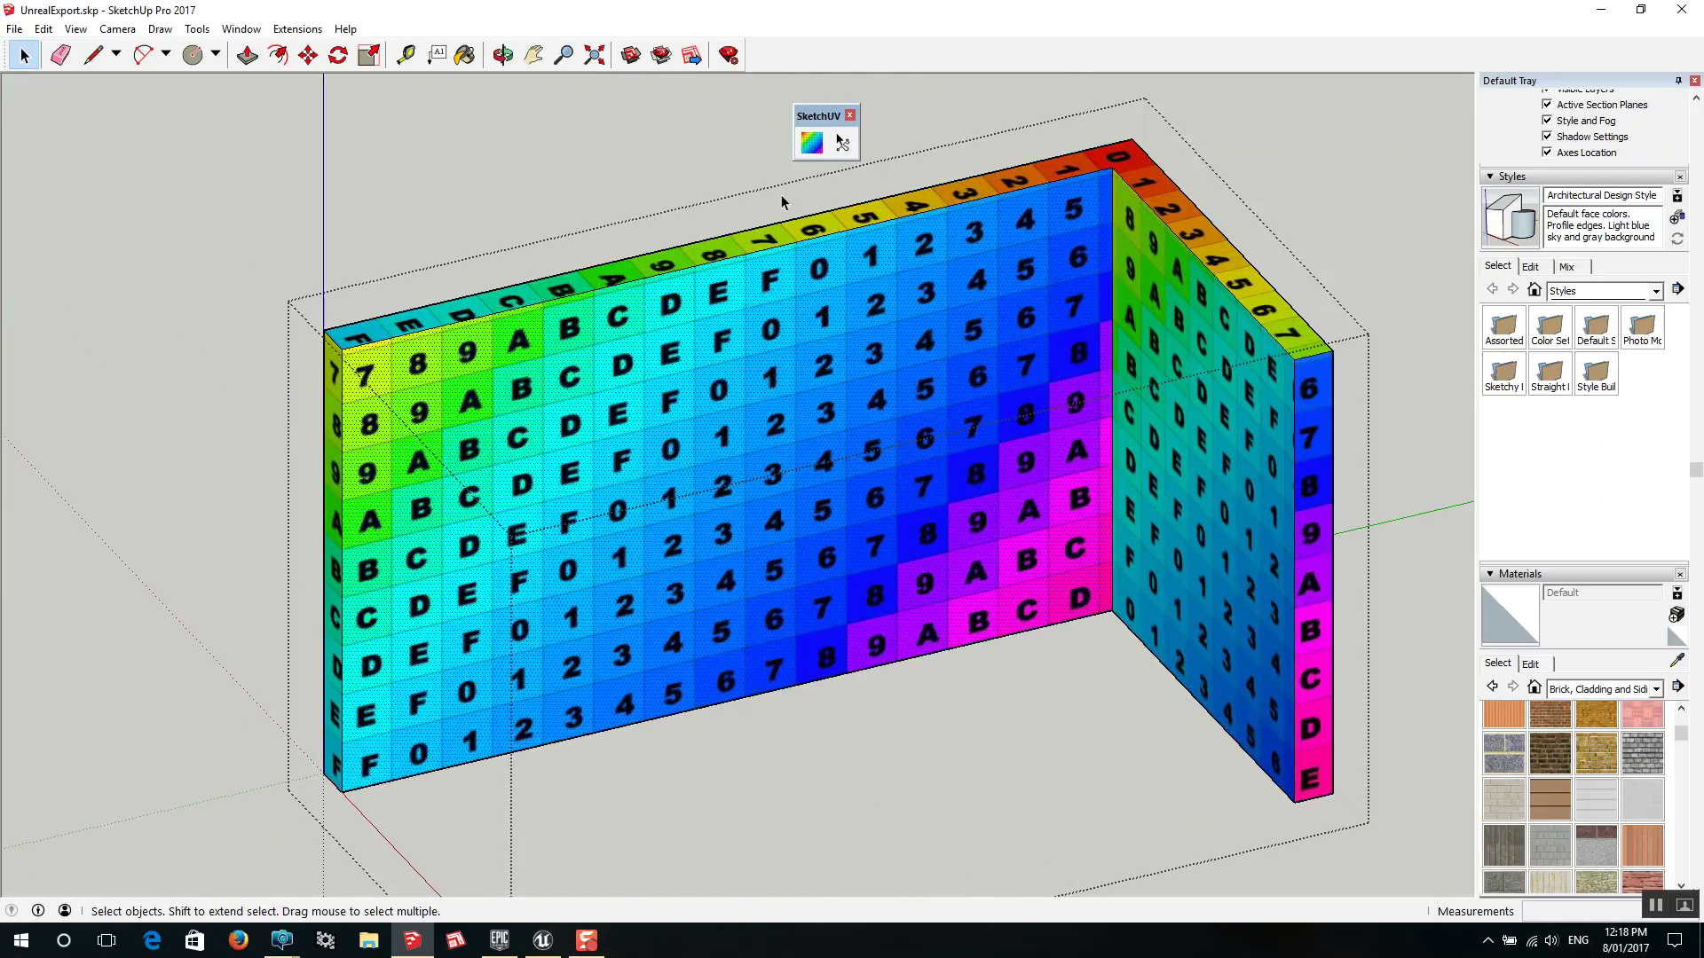
{"action": "left_click", "coordinate": [842, 143]}
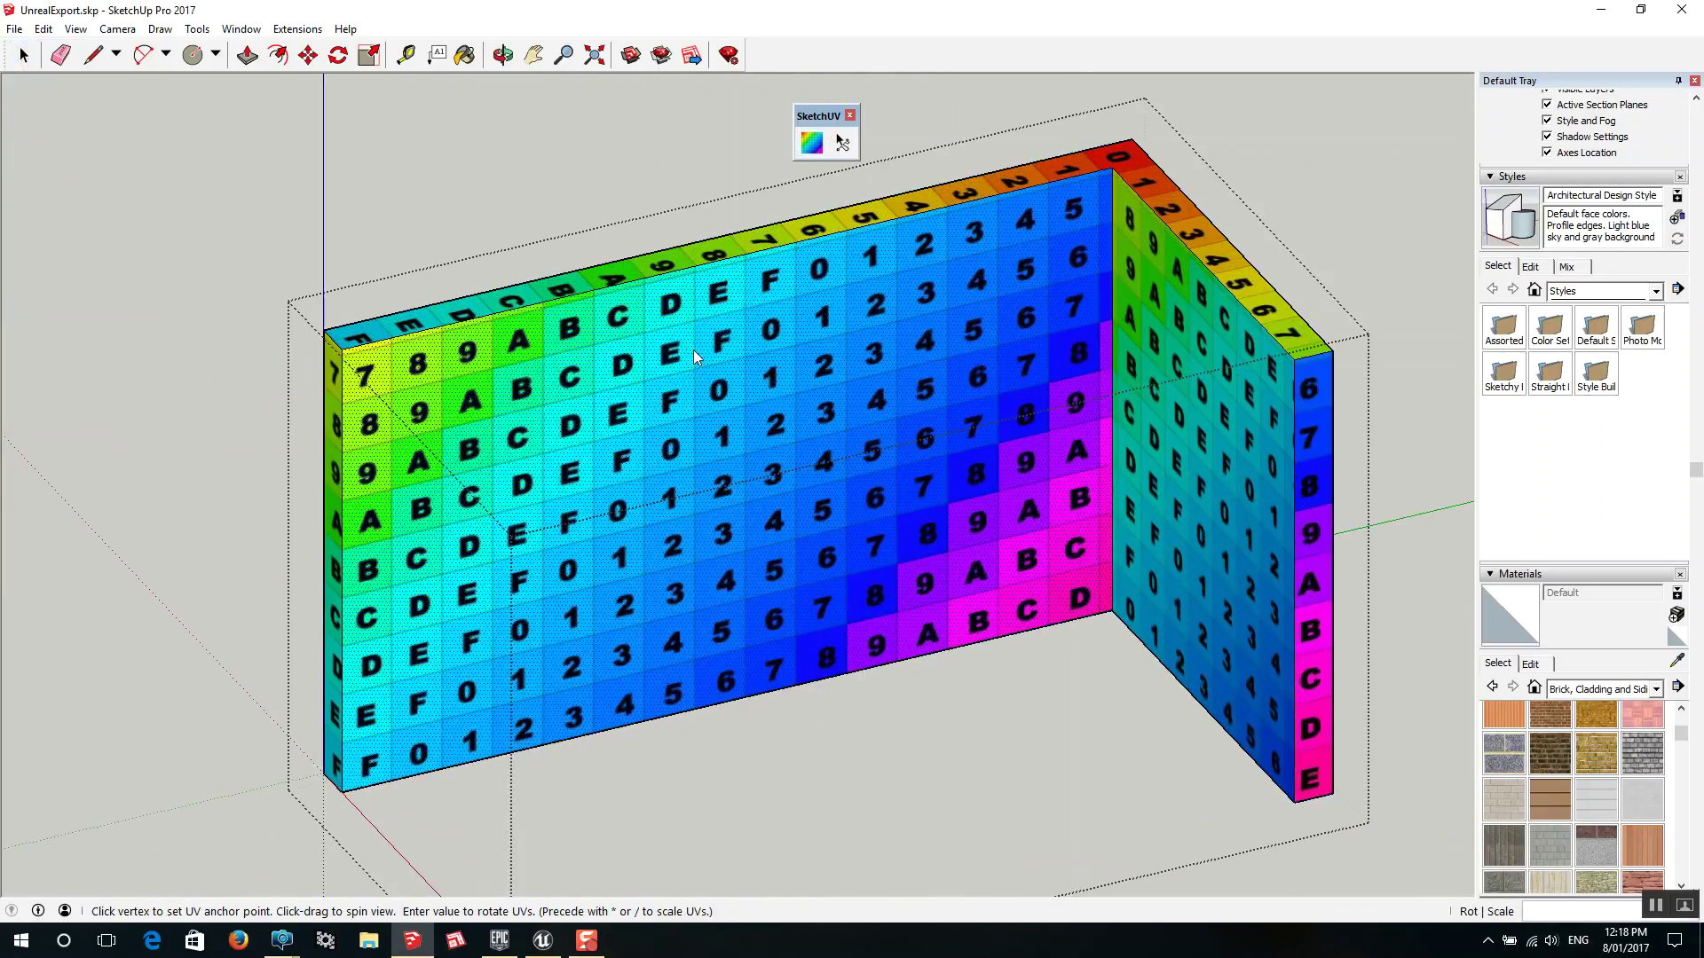
{"action": "right_click", "coordinate": [694, 359]}
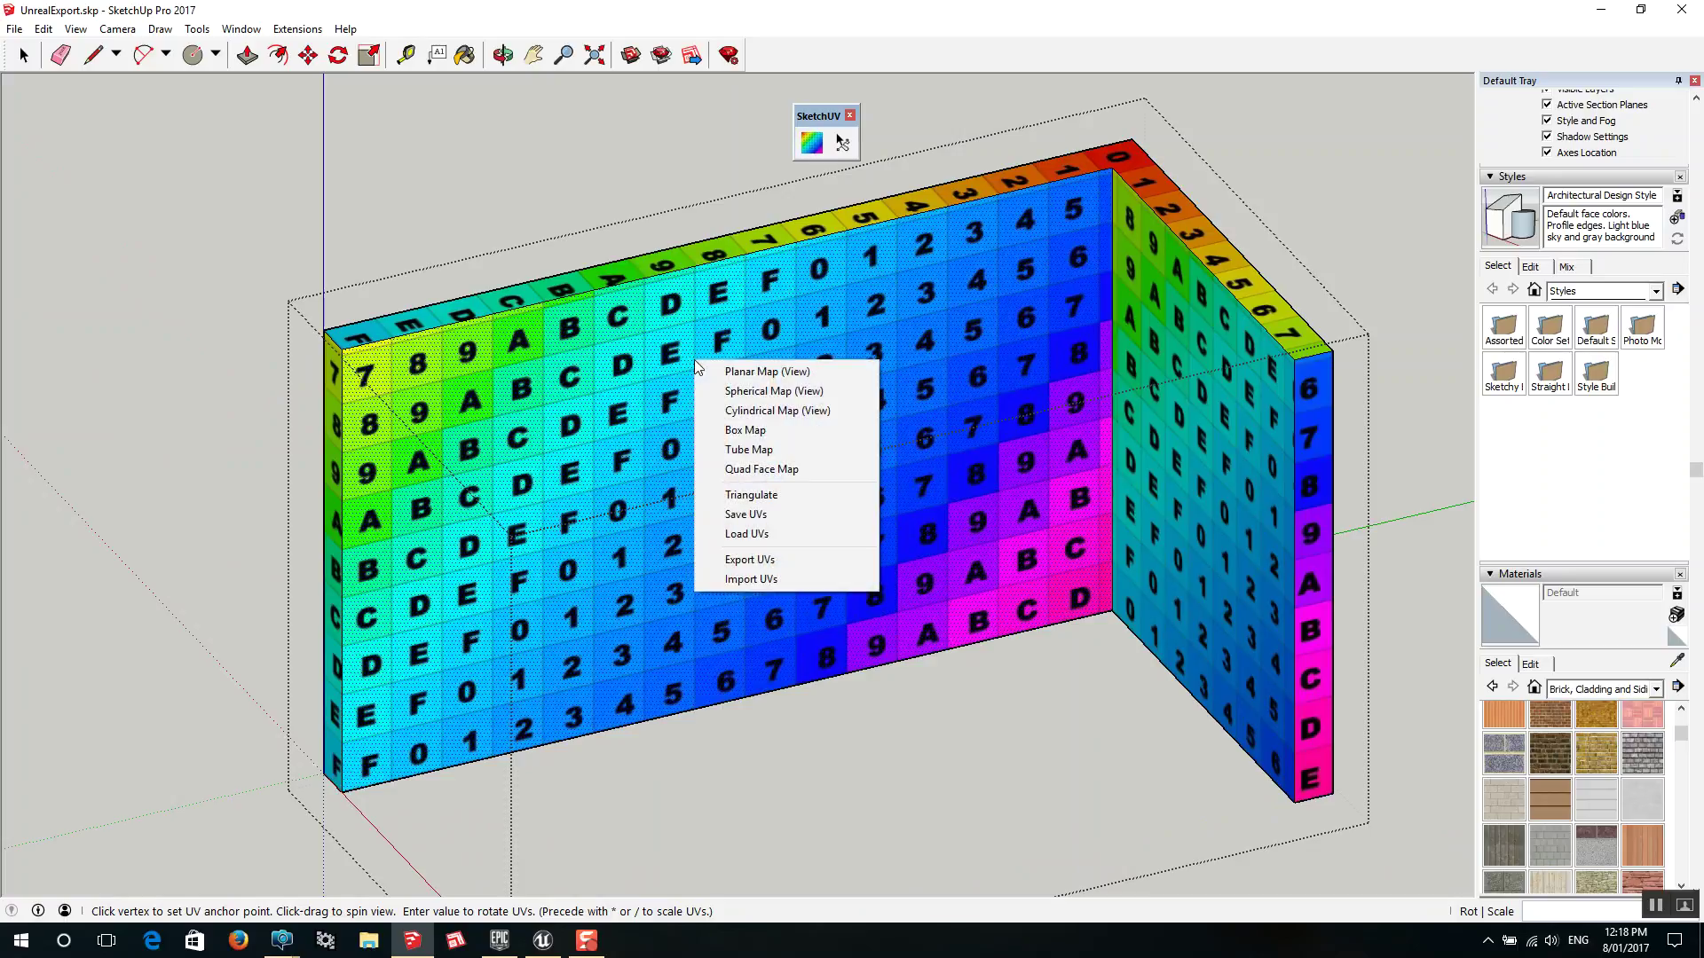
{"action": "left_click", "coordinate": [753, 395]}
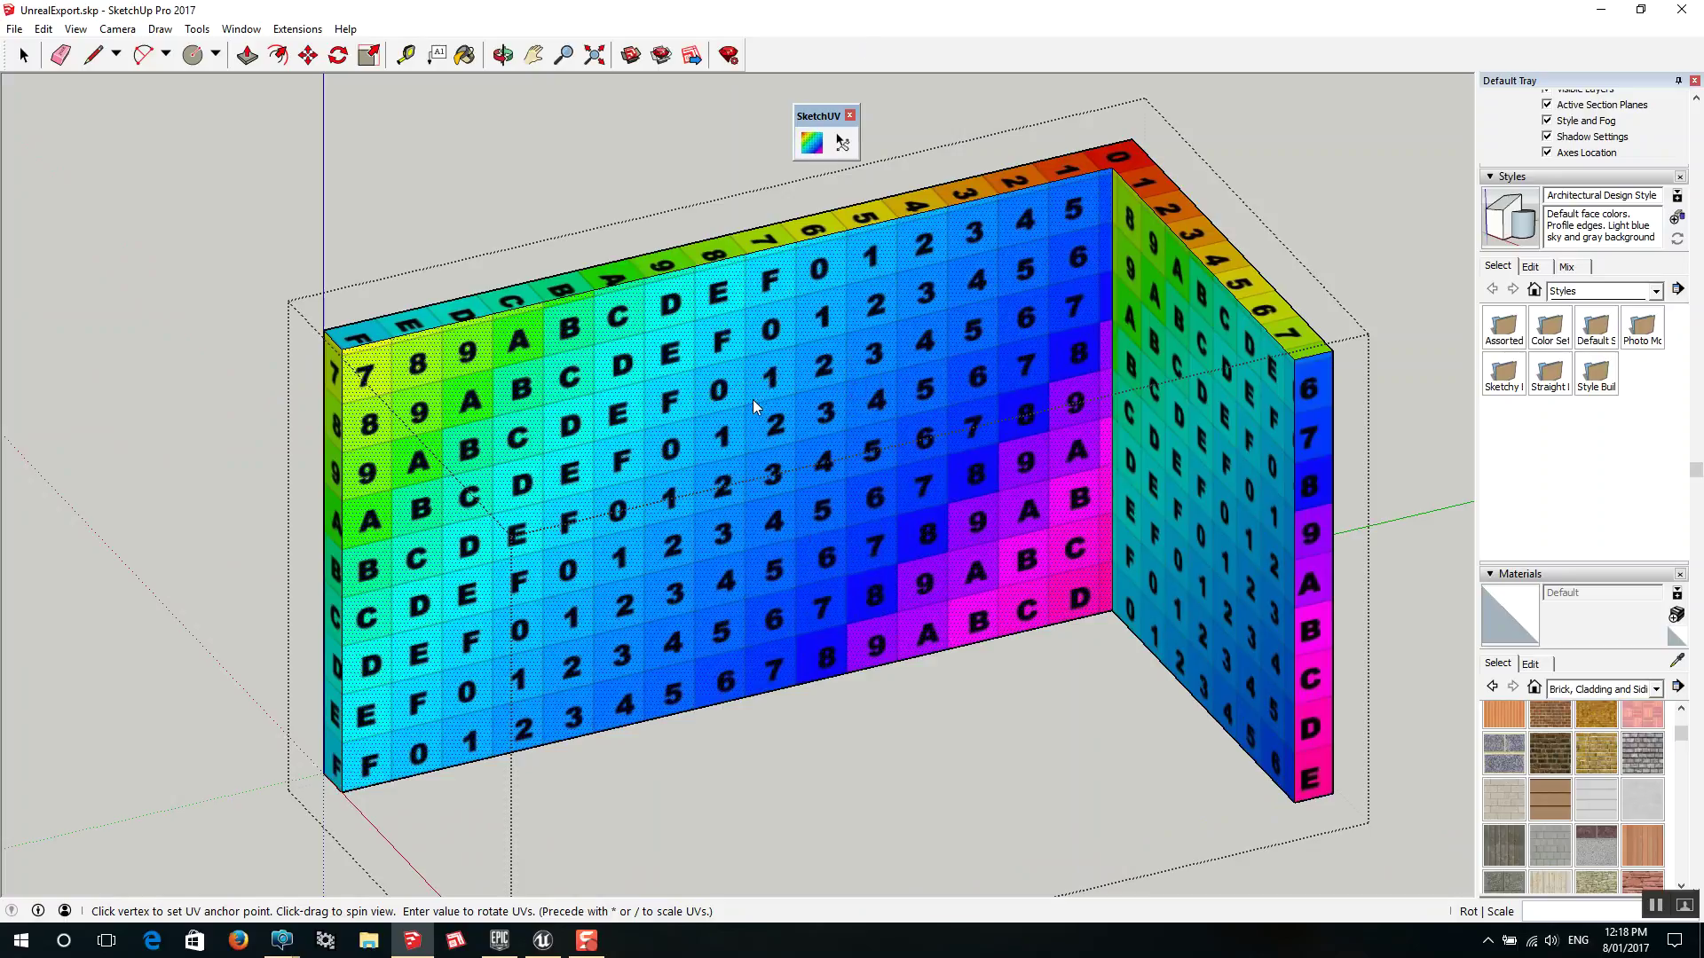
{"action": "scroll", "coordinate": [818, 266], "scroll_direction": "down", "scroll_amount": 3}
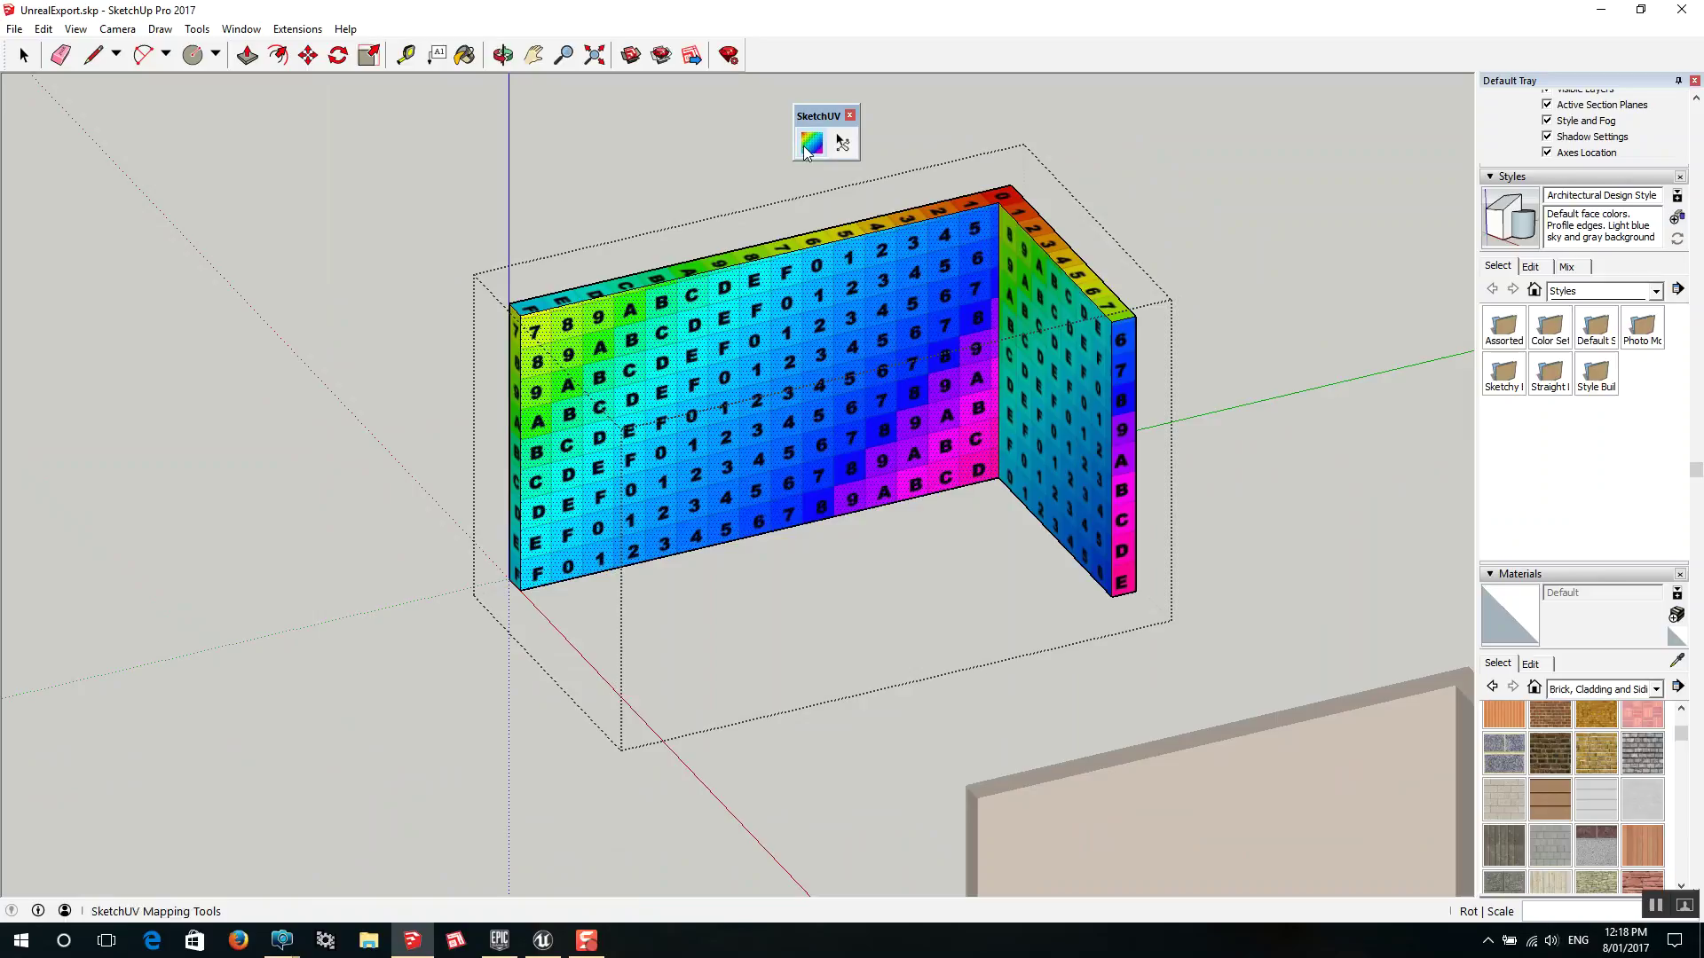
{"action": "scroll", "coordinate": [839, 348], "scroll_direction": "up", "scroll_amount": 2}
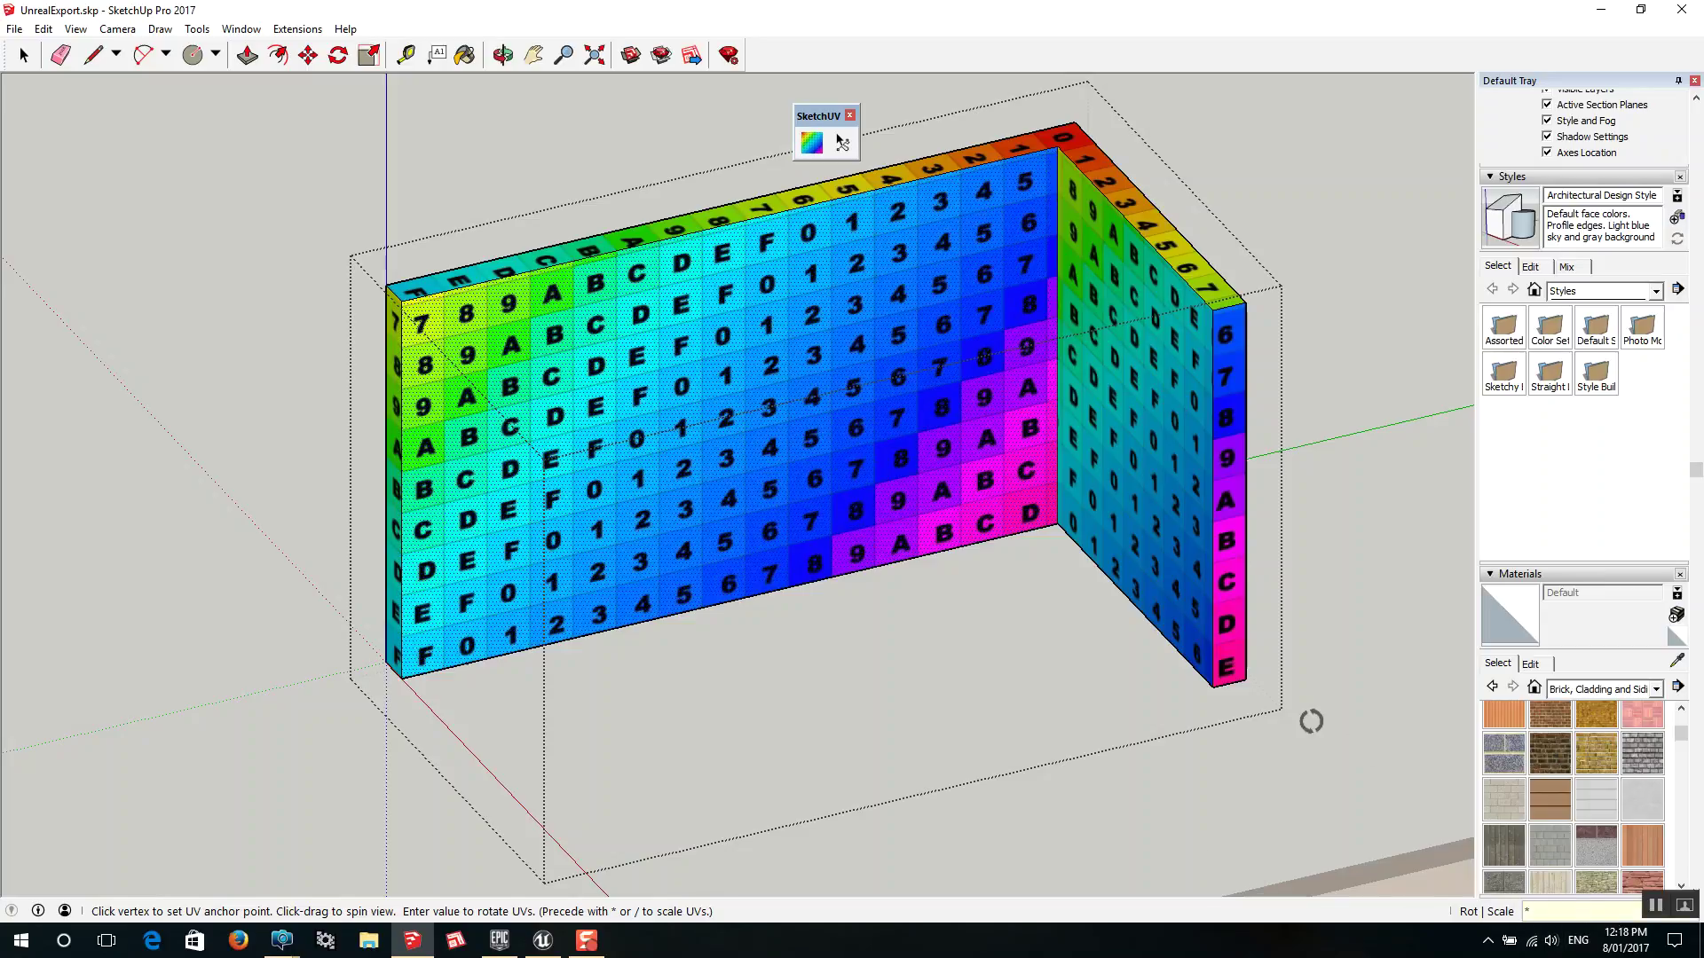
{"action": "key", "text": "Return"}
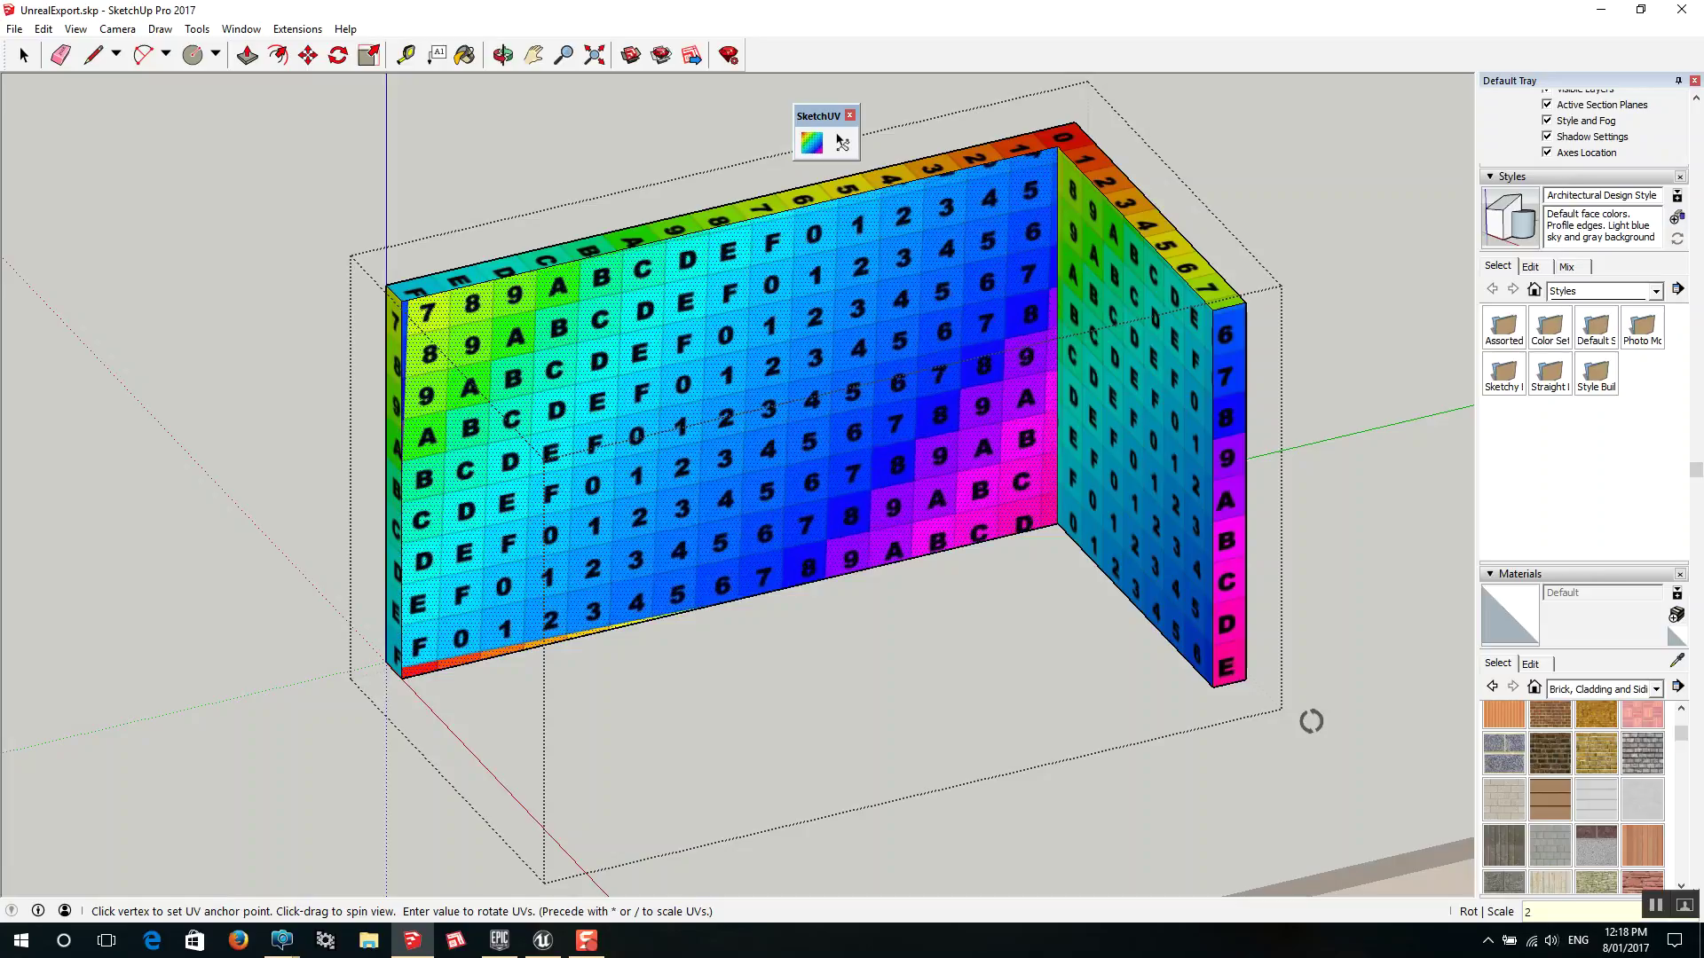
{"action": "key", "text": "Return"}
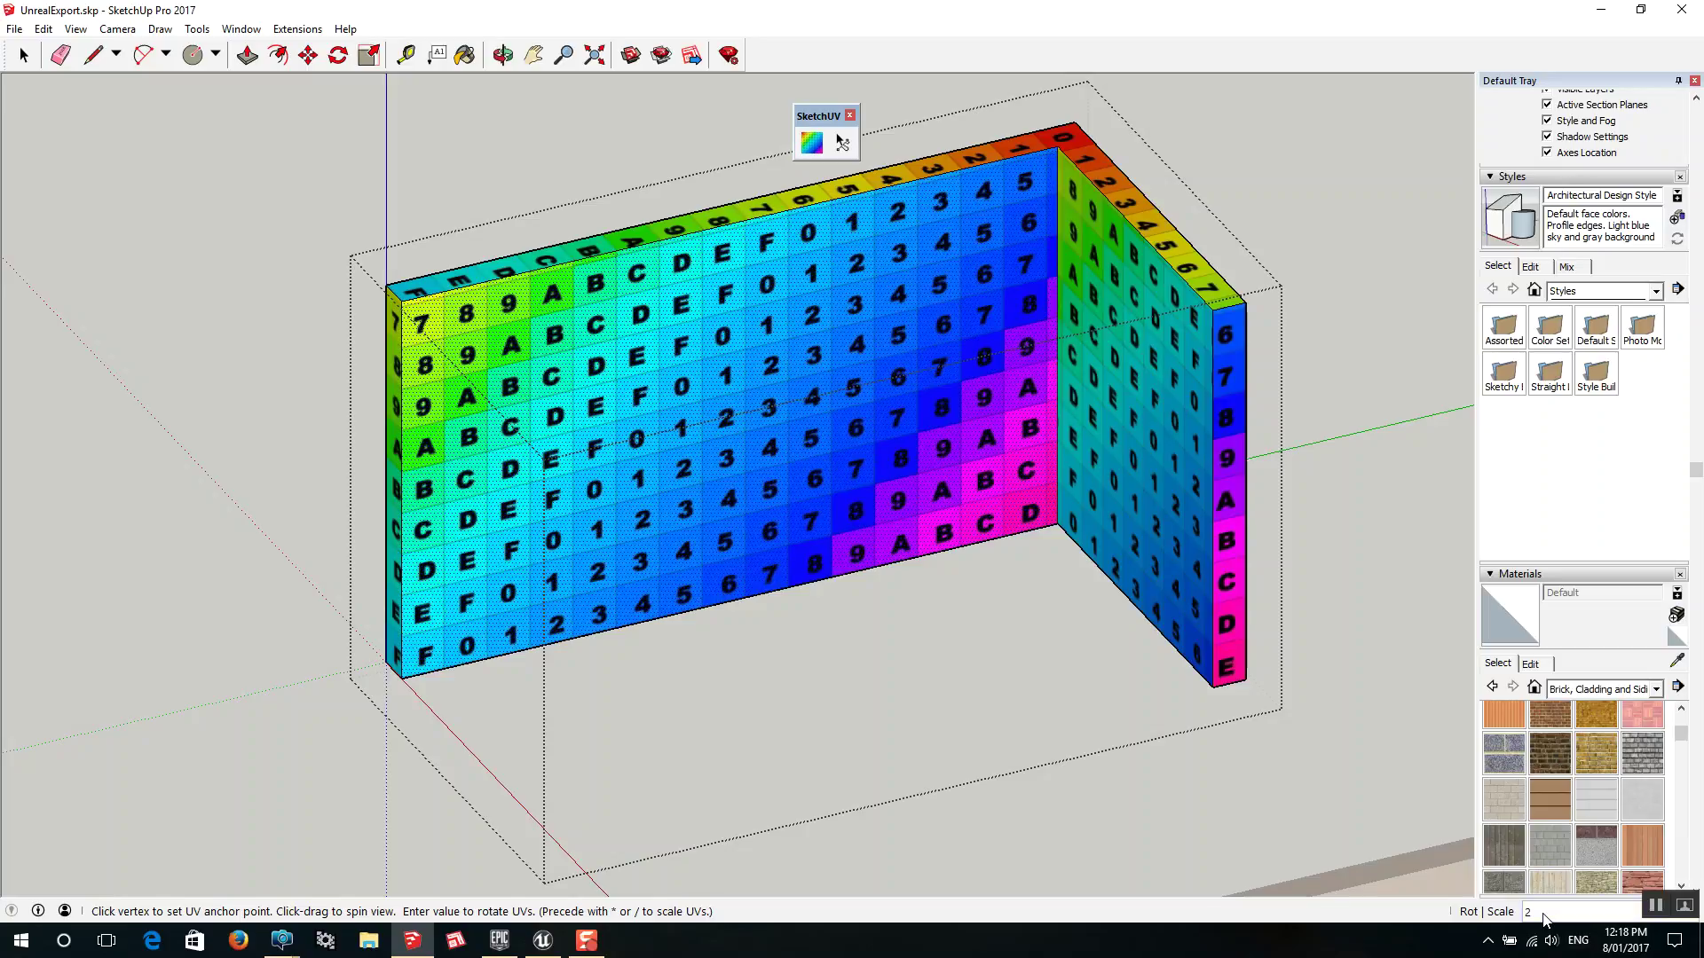
Scale the wall texture by 2 and nudge it left and down into place
{"action": "type", "text": "*2"}
{"action": "key", "text": "Return"}
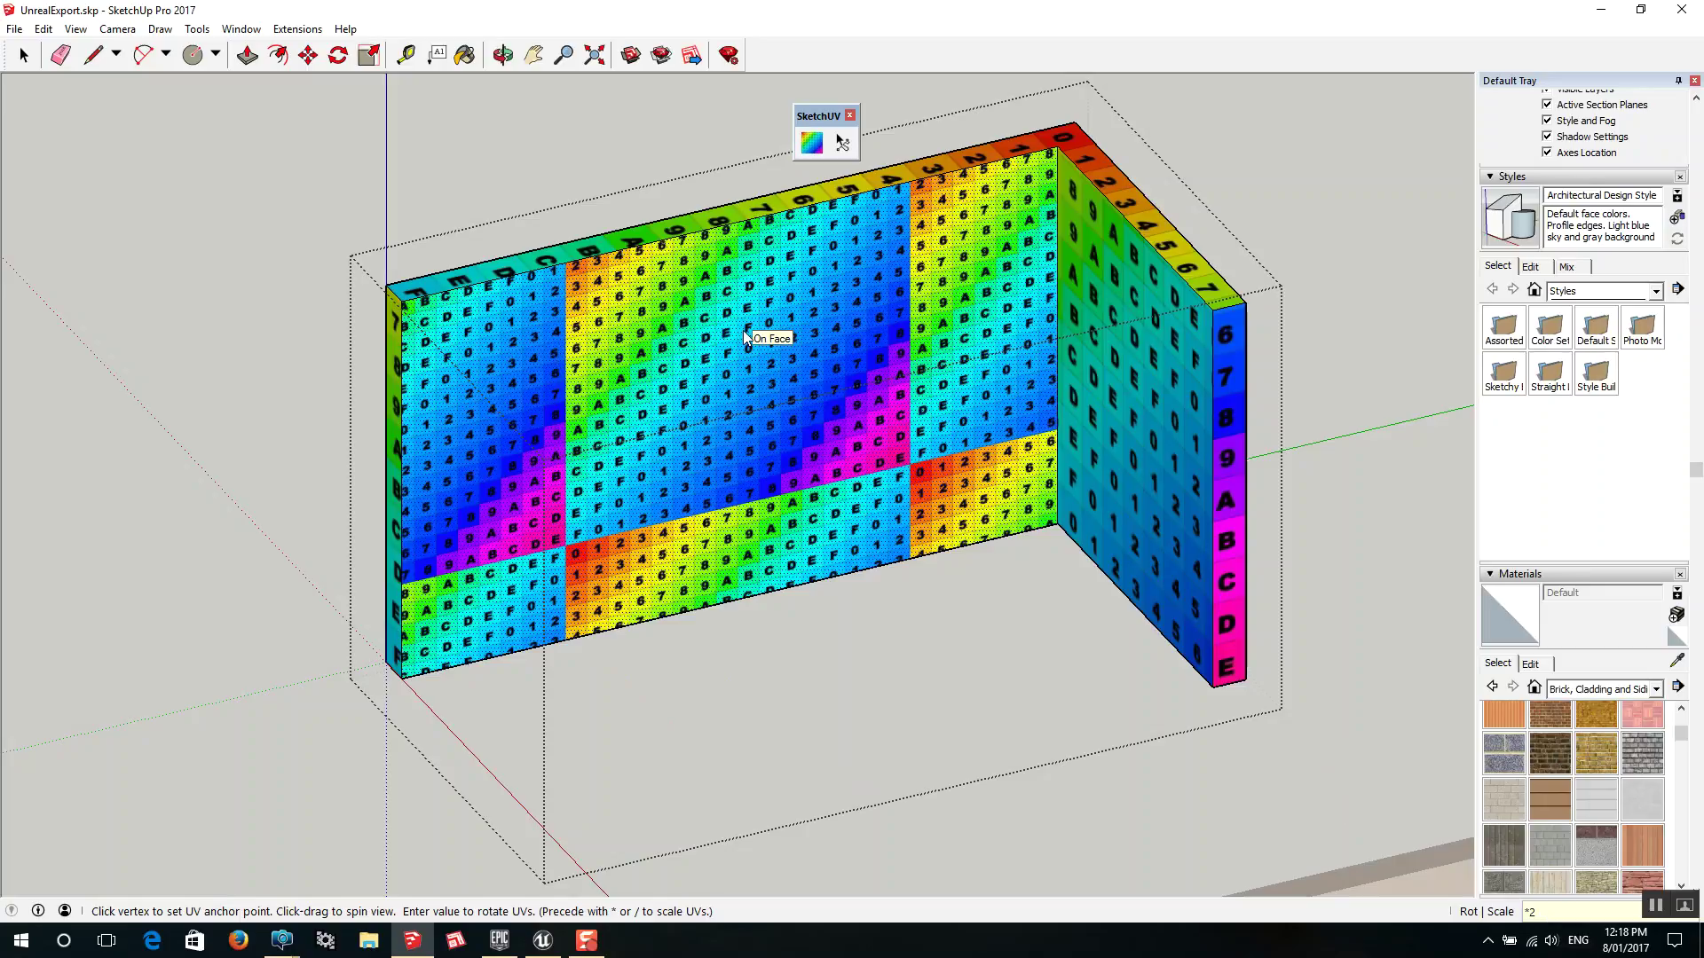
{"action": "key", "text": "Left"}
{"action": "key", "text": "Left"}
{"action": "key", "text": "Left"}
{"action": "key", "text": "Left"}
{"action": "key", "text": "Left"}
{"action": "key", "text": "Left"}
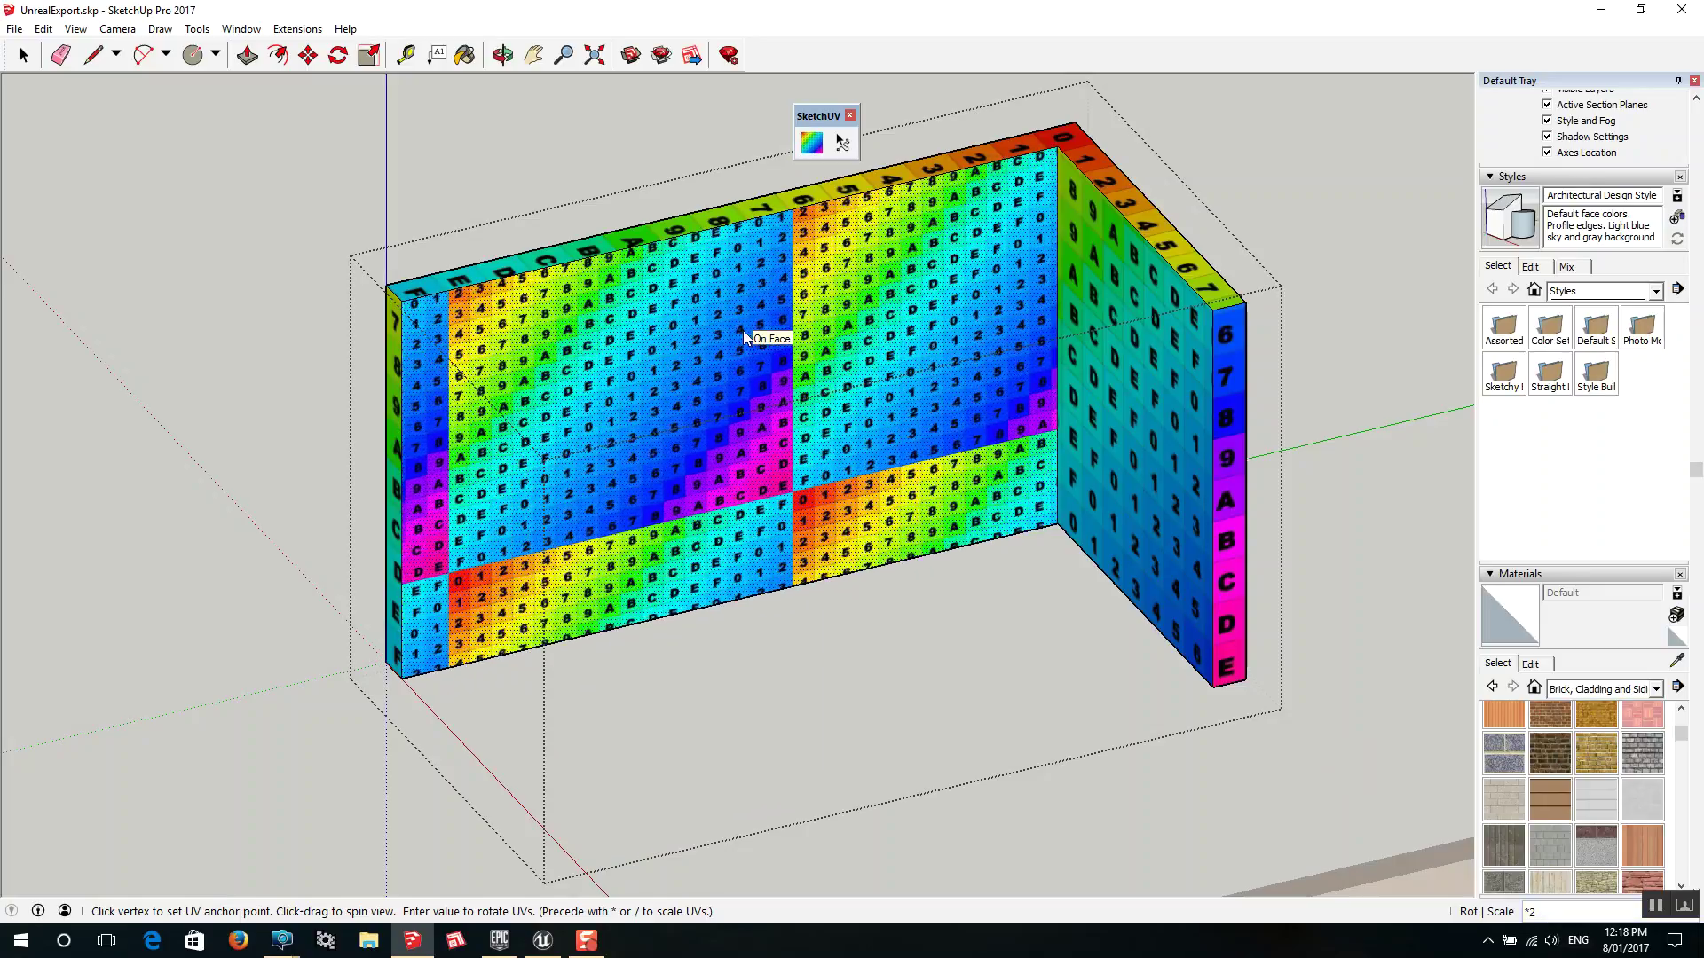
{"action": "key", "text": "Left"}
{"action": "key", "text": "Left"}
{"action": "key", "text": "Left"}
{"action": "key", "text": "Right"}
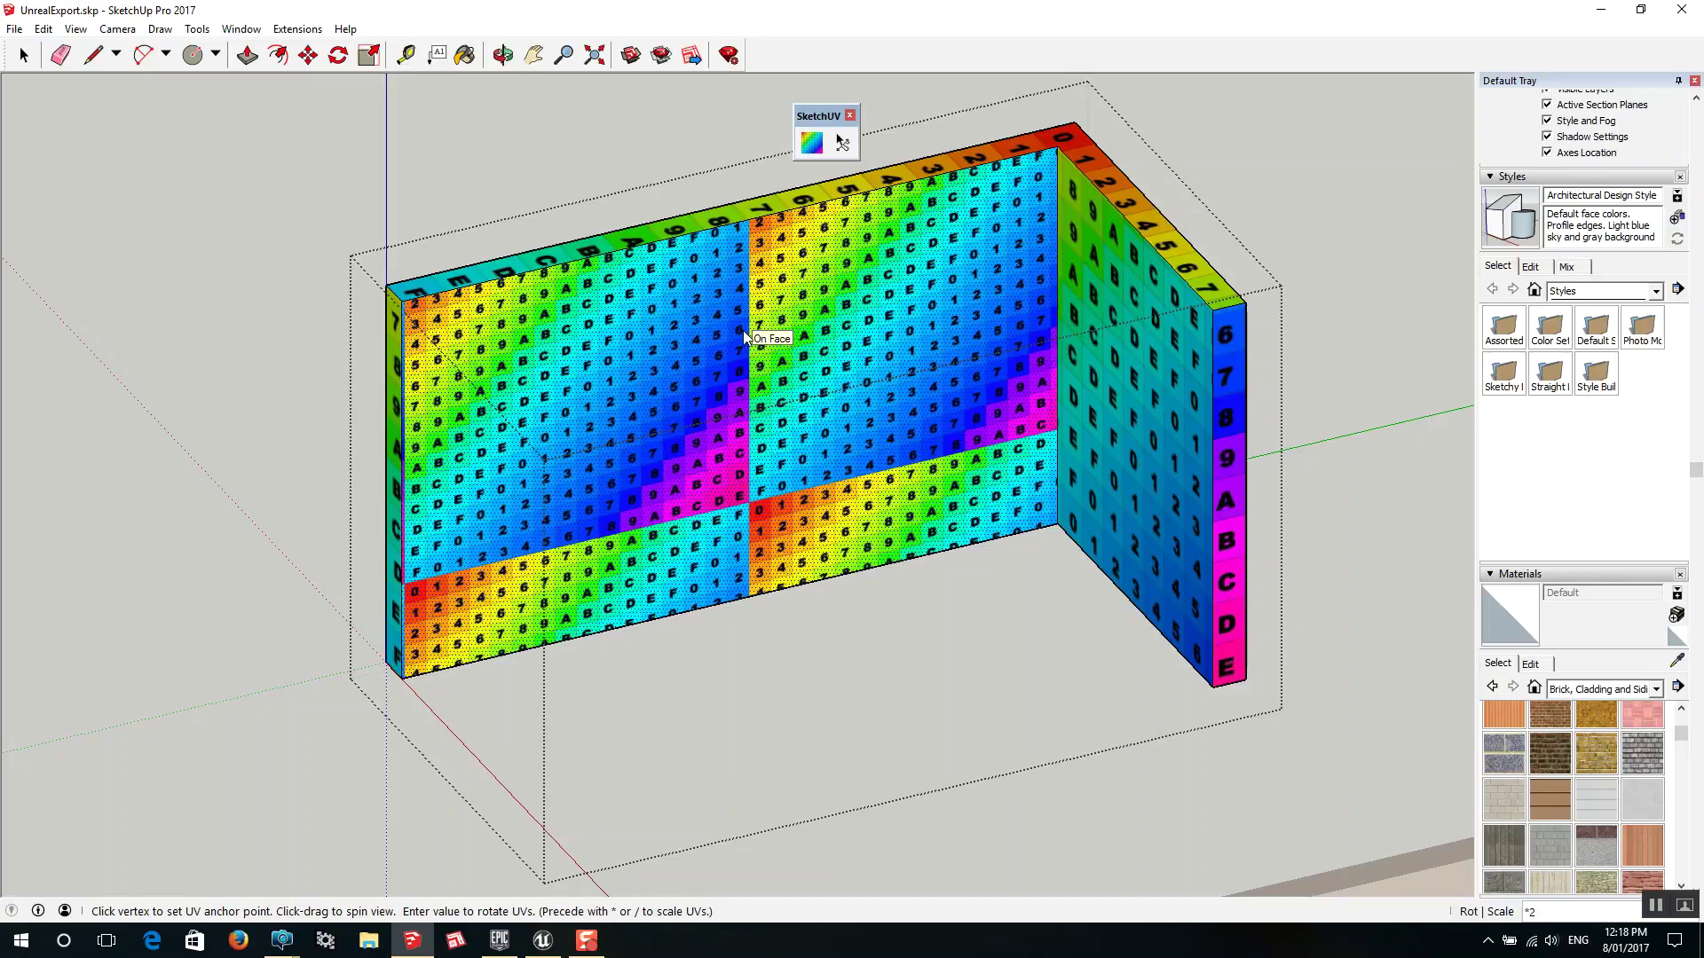
{"action": "key", "text": "Down"}
{"action": "key", "text": "Down"}
{"action": "key", "text": "Down"}
{"action": "key", "text": "Down"}
{"action": "key", "text": "Down"}
{"action": "key", "text": "Down"}
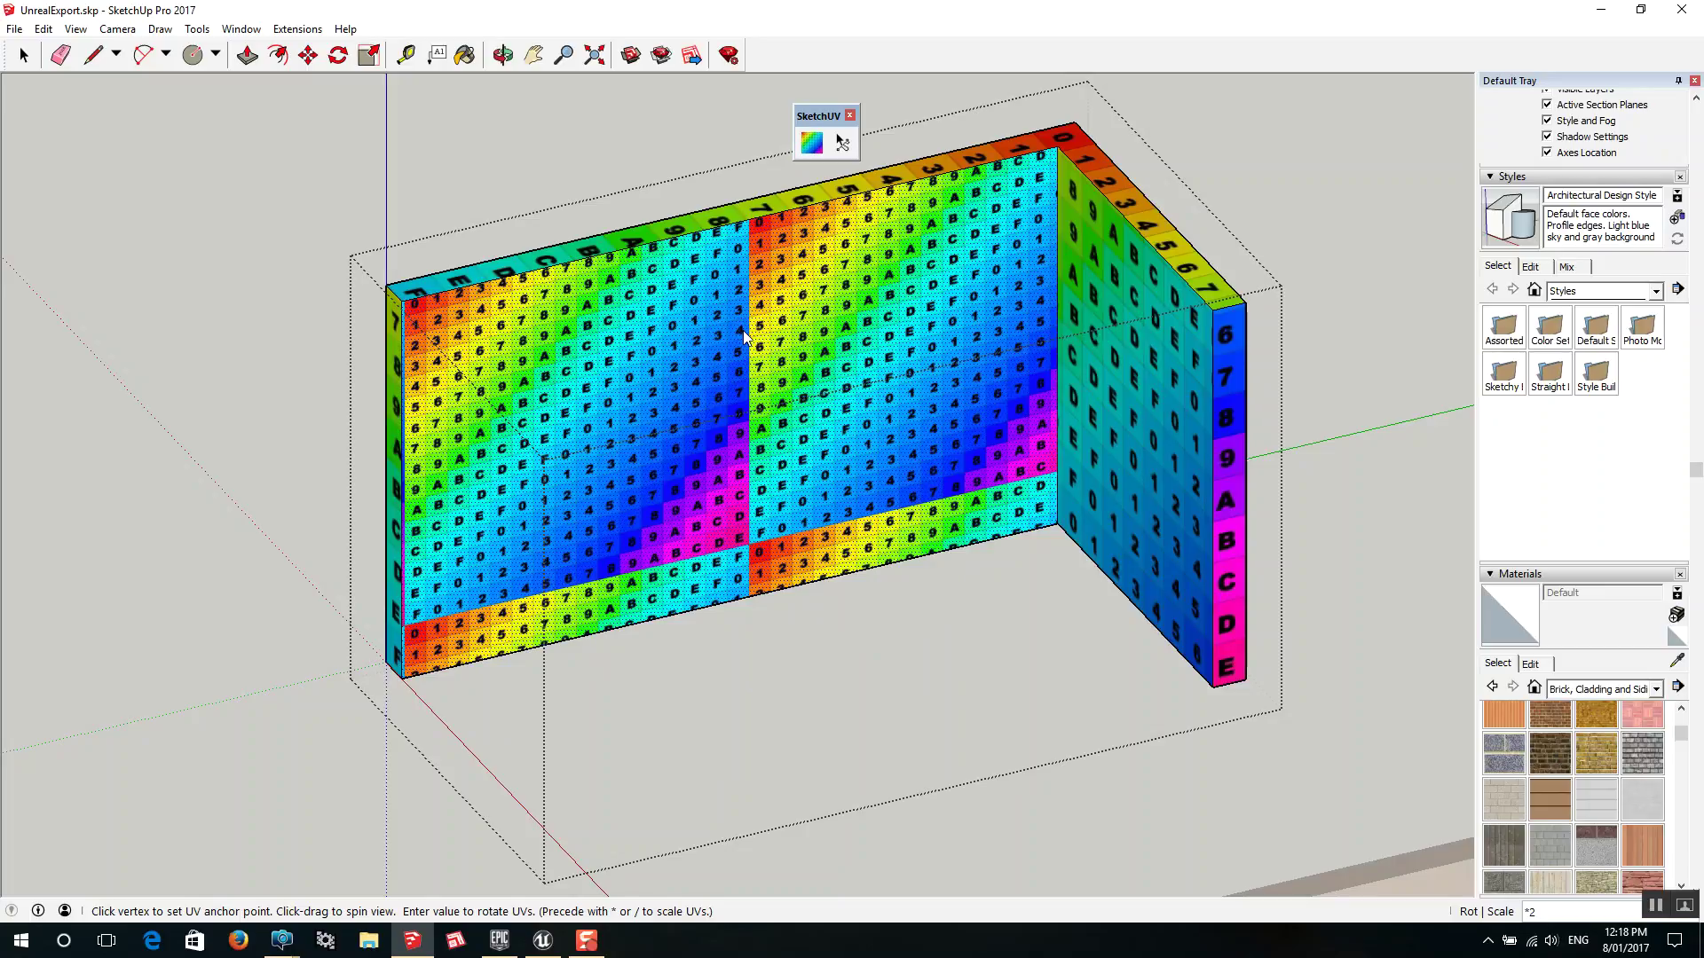
{"action": "left_click", "coordinate": [24, 55]}
{"action": "left_click", "coordinate": [183, 238]}
Delete the rainbow test wall, cup and sphere, leaving the original textured models
{"action": "scroll", "coordinate": [616, 476], "scroll_direction": "down", "scroll_amount": 3}
{"action": "scroll", "coordinate": [775, 462], "scroll_direction": "down", "scroll_amount": 2}
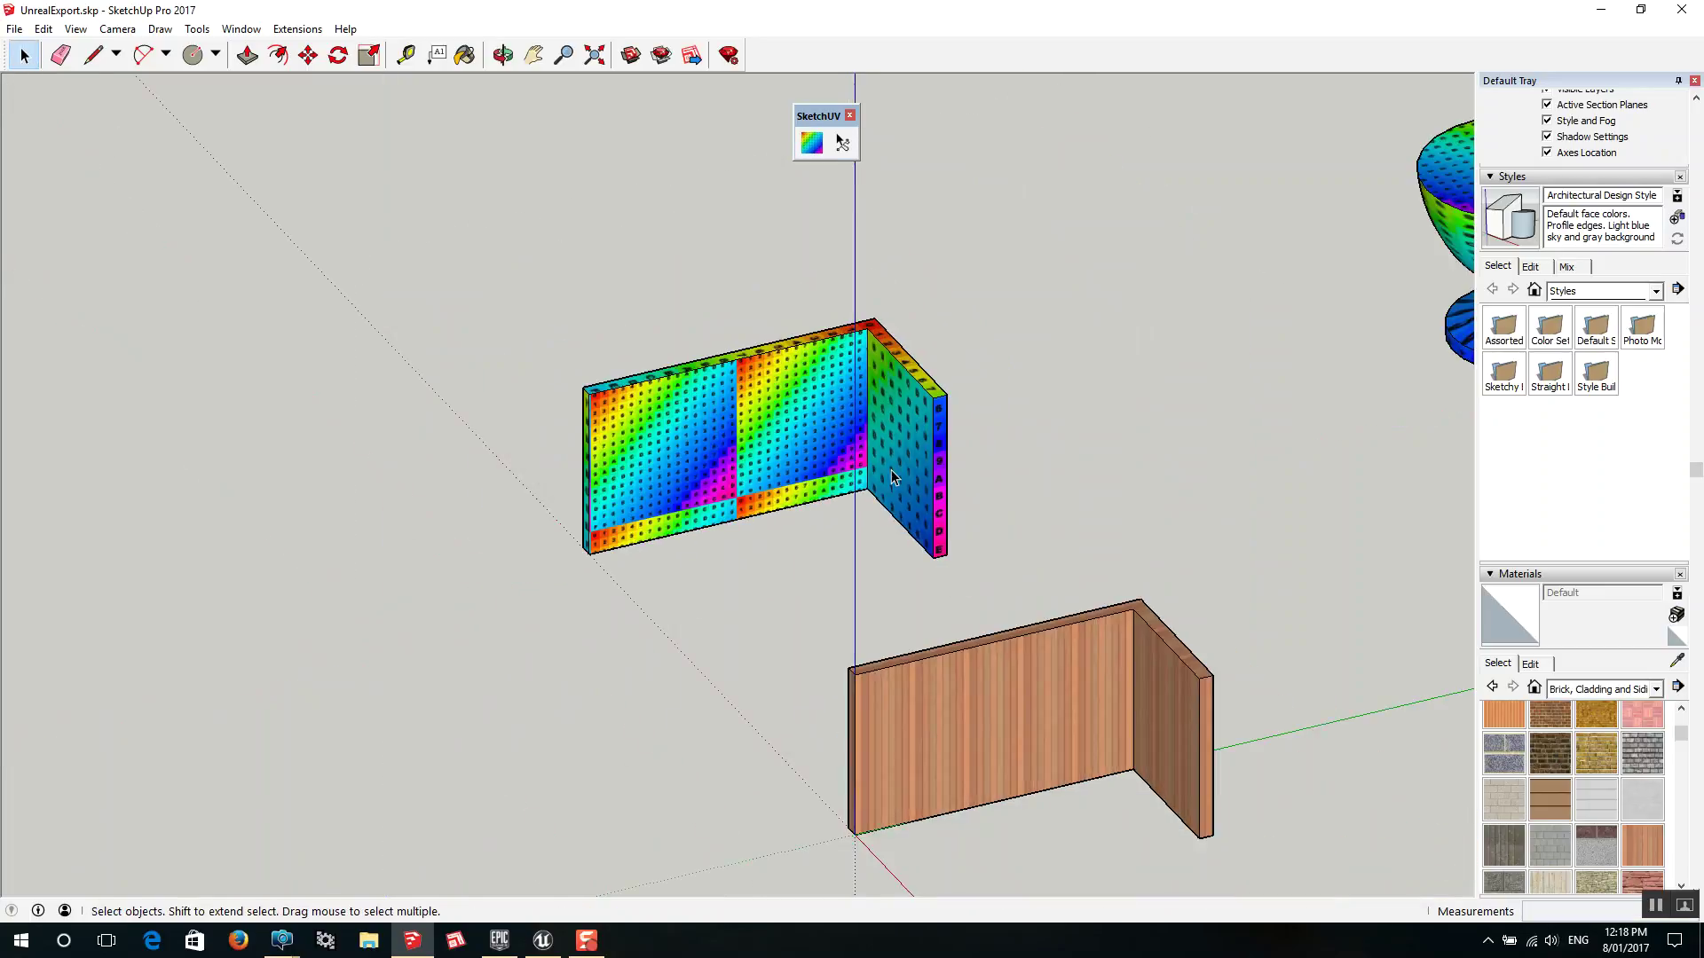
{"action": "scroll", "coordinate": [775, 428], "scroll_direction": "up", "scroll_amount": 5}
{"action": "scroll", "coordinate": [636, 387], "scroll_direction": "down", "scroll_amount": 5}
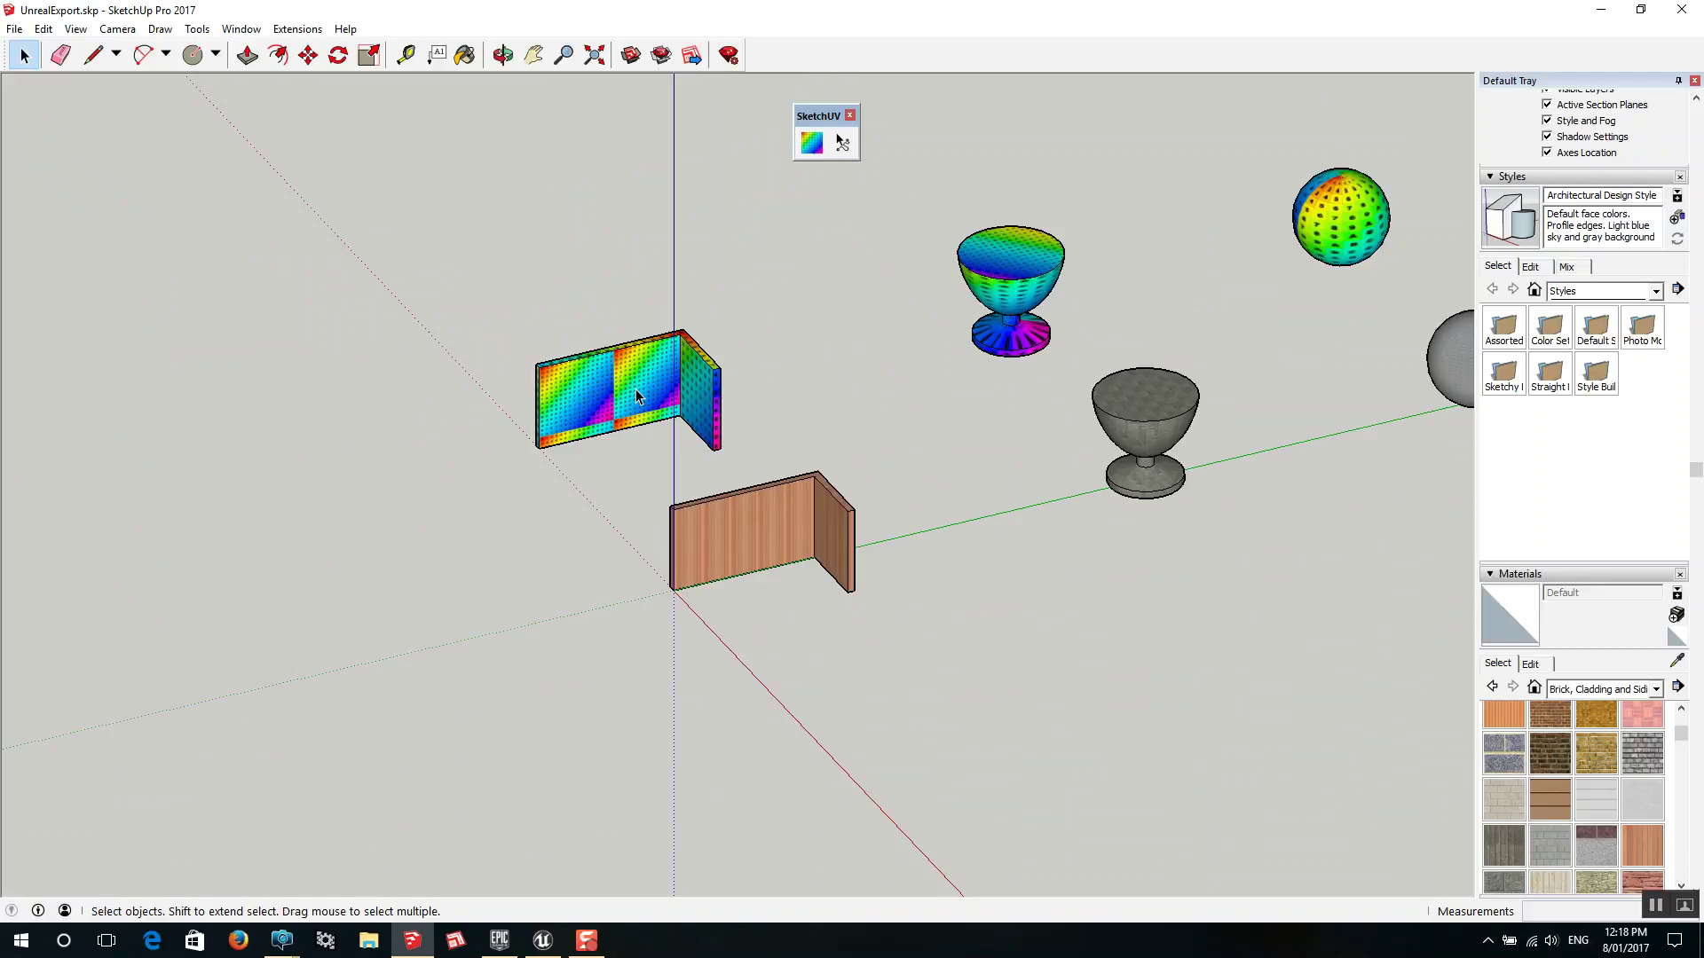
{"action": "left_click", "coordinate": [635, 389]}
{"action": "key", "text": "Delete"}
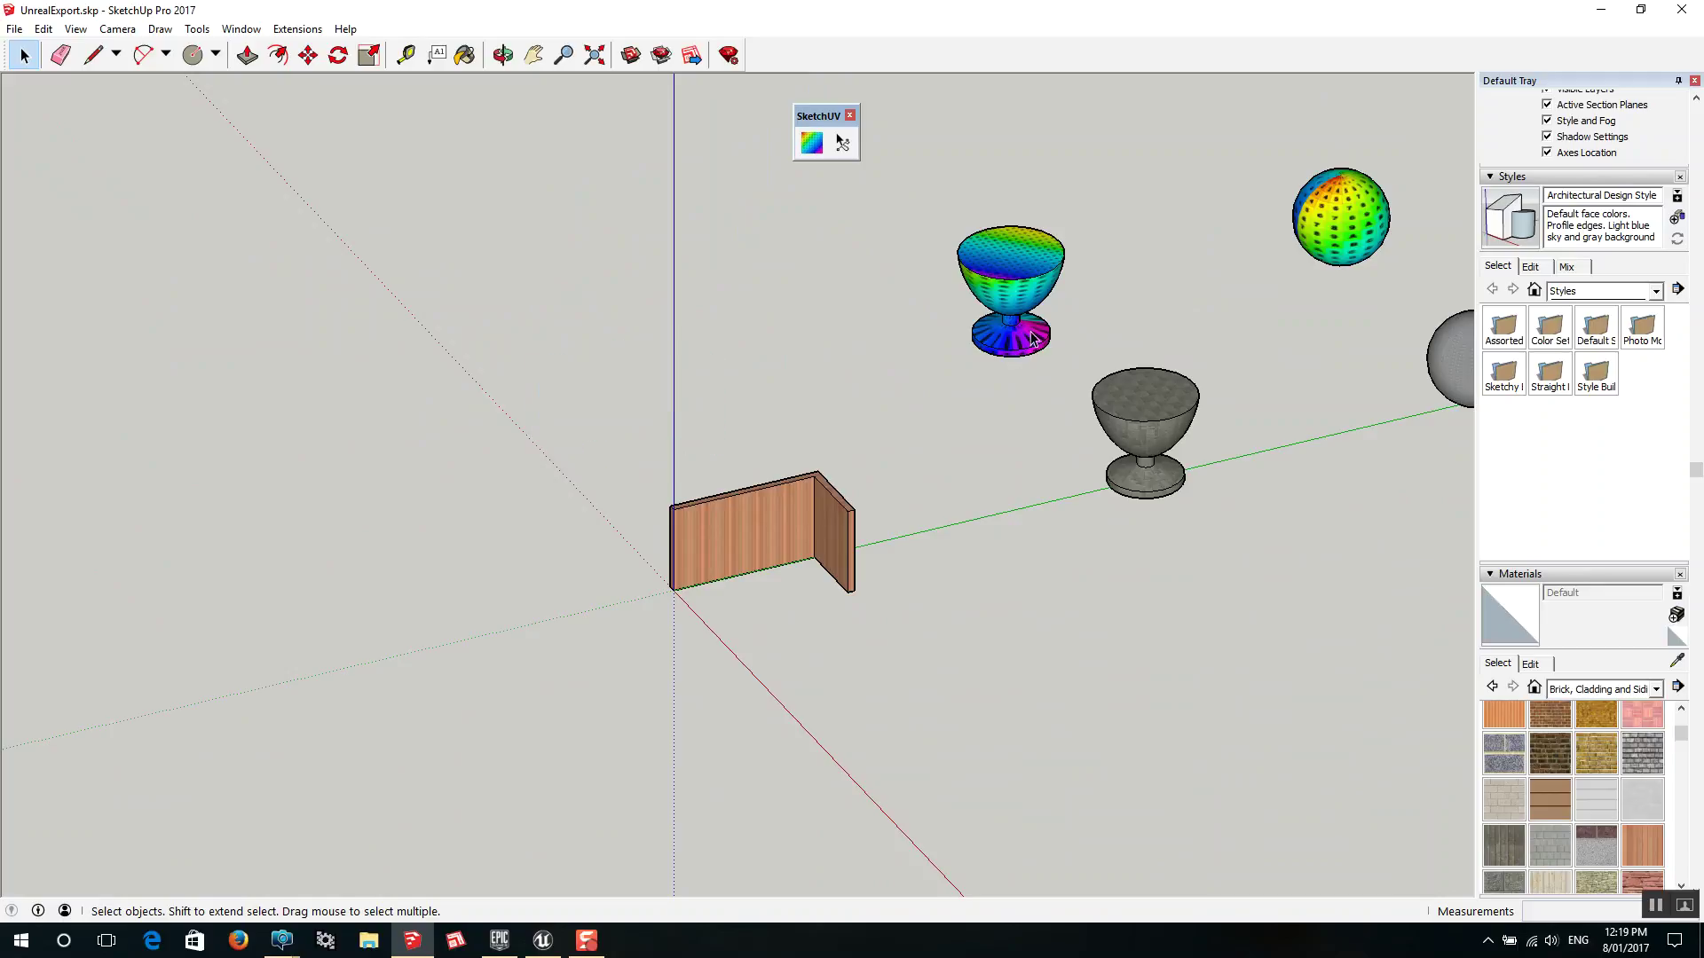
{"action": "left_click", "coordinate": [1032, 335]}
{"action": "key", "text": "Delete"}
{"action": "left_click", "coordinate": [1374, 220]}
{"action": "key", "text": "Delete"}
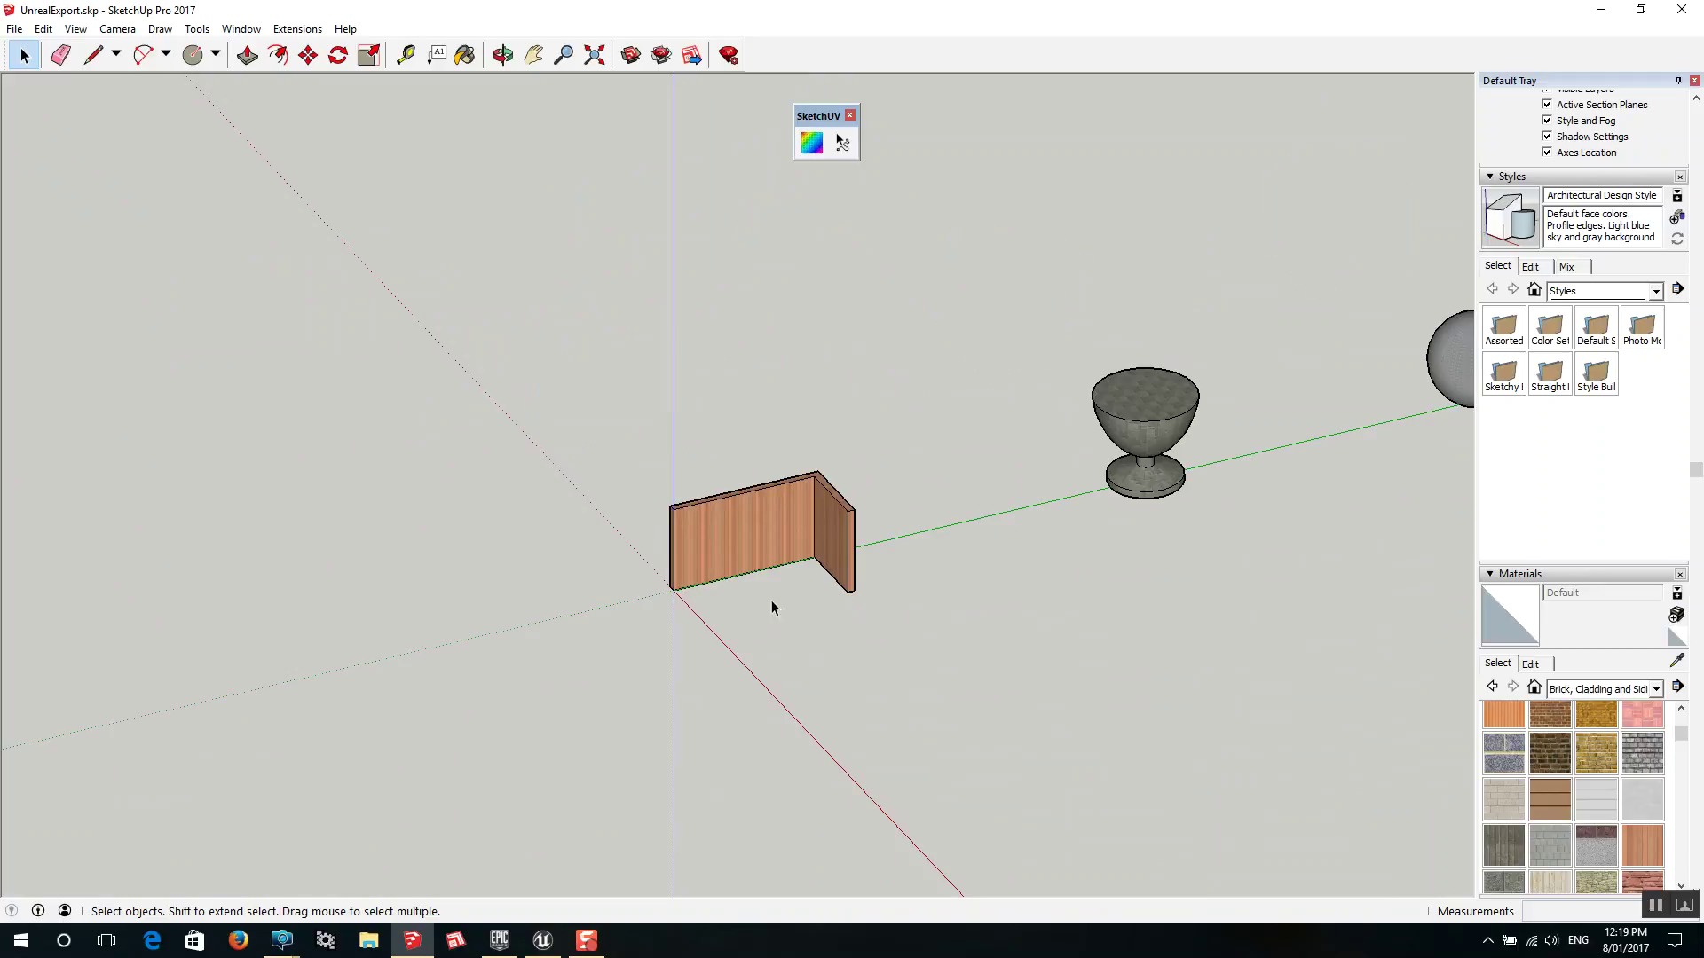
{"action": "scroll", "coordinate": [785, 464], "scroll_direction": "up", "scroll_amount": 5}
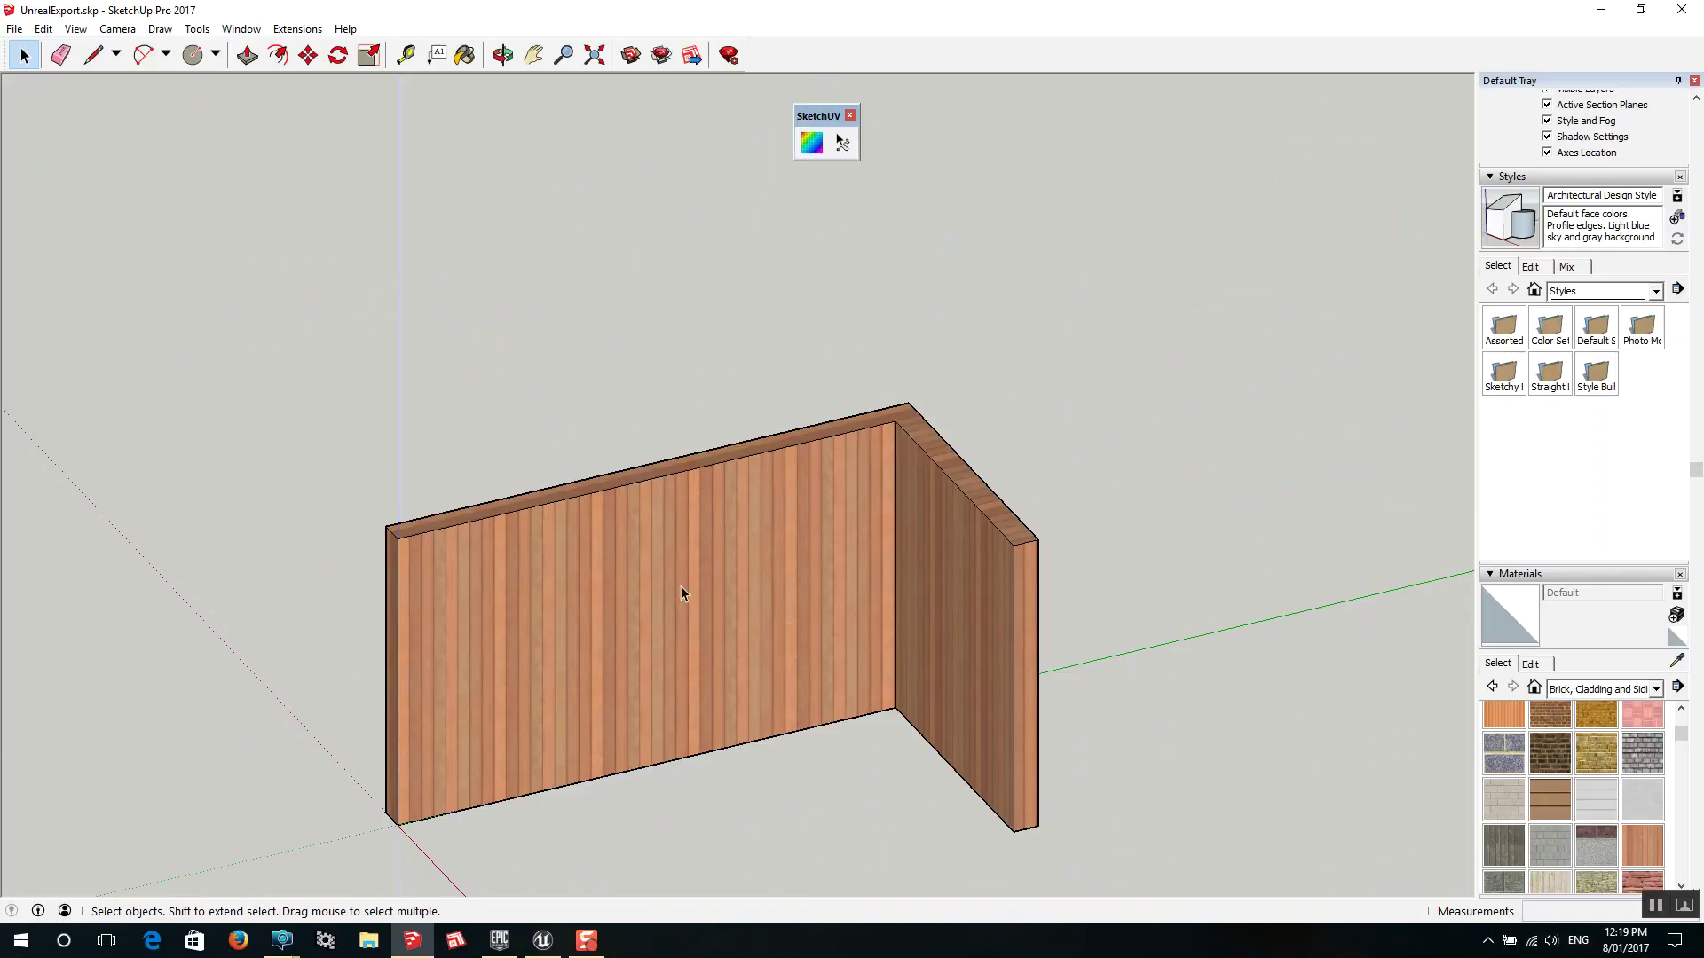
{"action": "scroll", "coordinate": [761, 428], "scroll_direction": "down", "scroll_amount": 4}
{"action": "scroll", "coordinate": [717, 500], "scroll_direction": "up", "scroll_amount": 5}
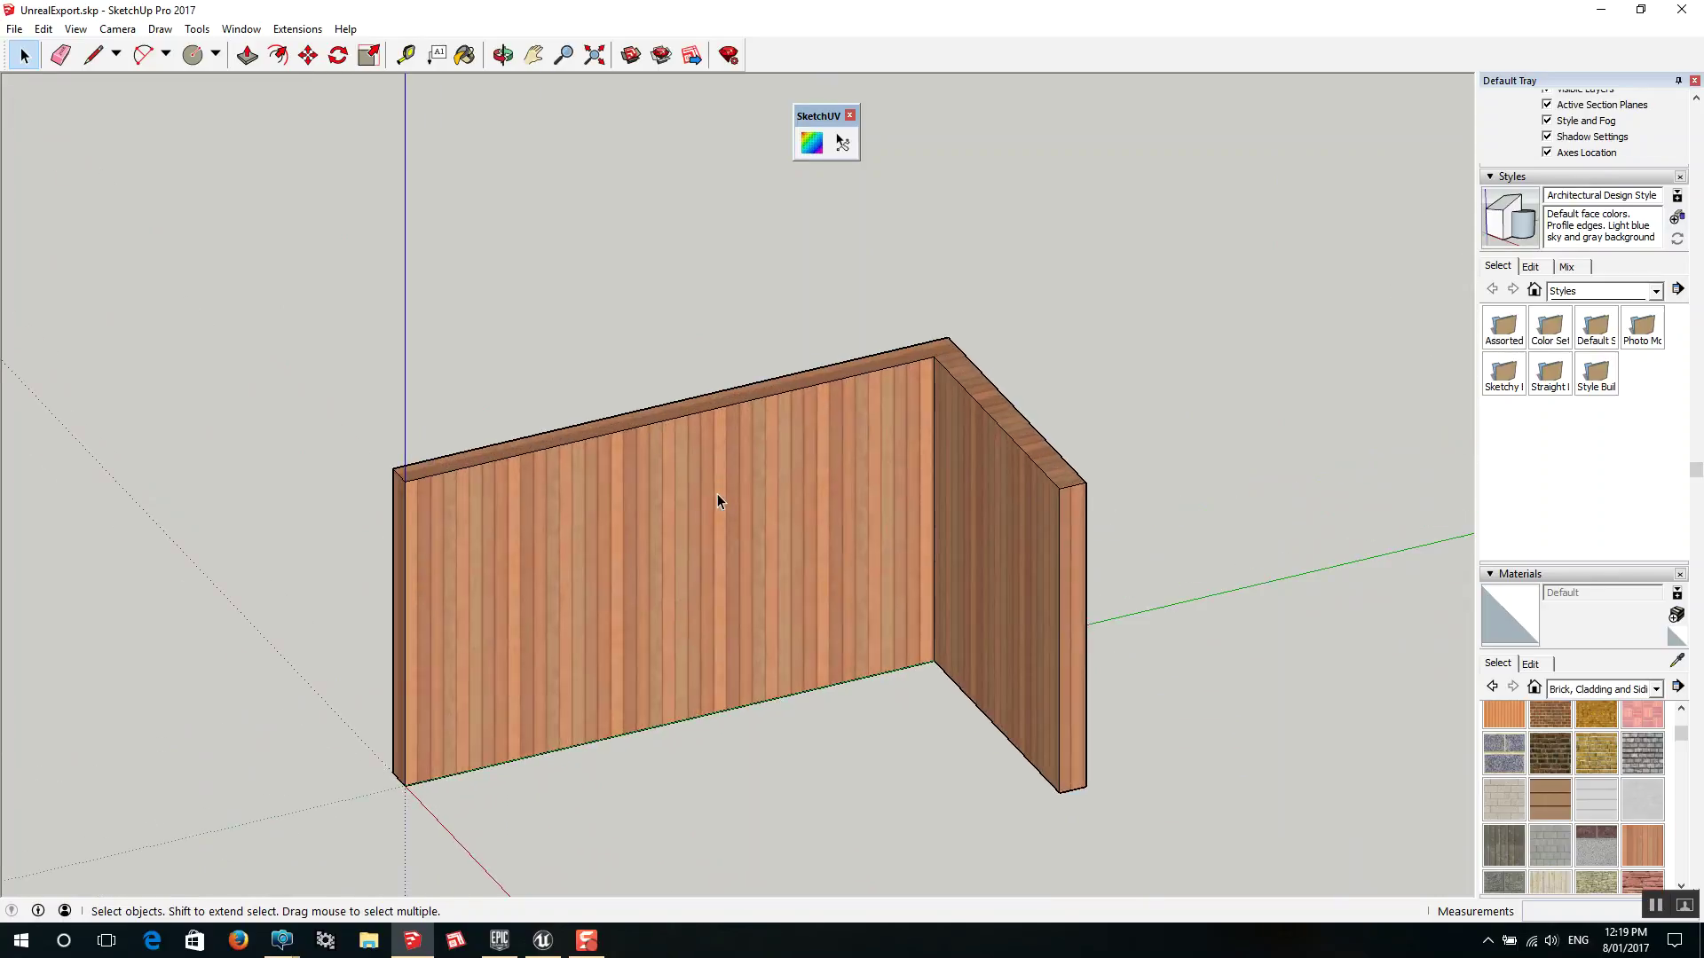
Box-map the wood texture onto the L-shaped wall group and scale it by *4 into narrow planks
{"action": "triple_click", "coordinate": [717, 500]}
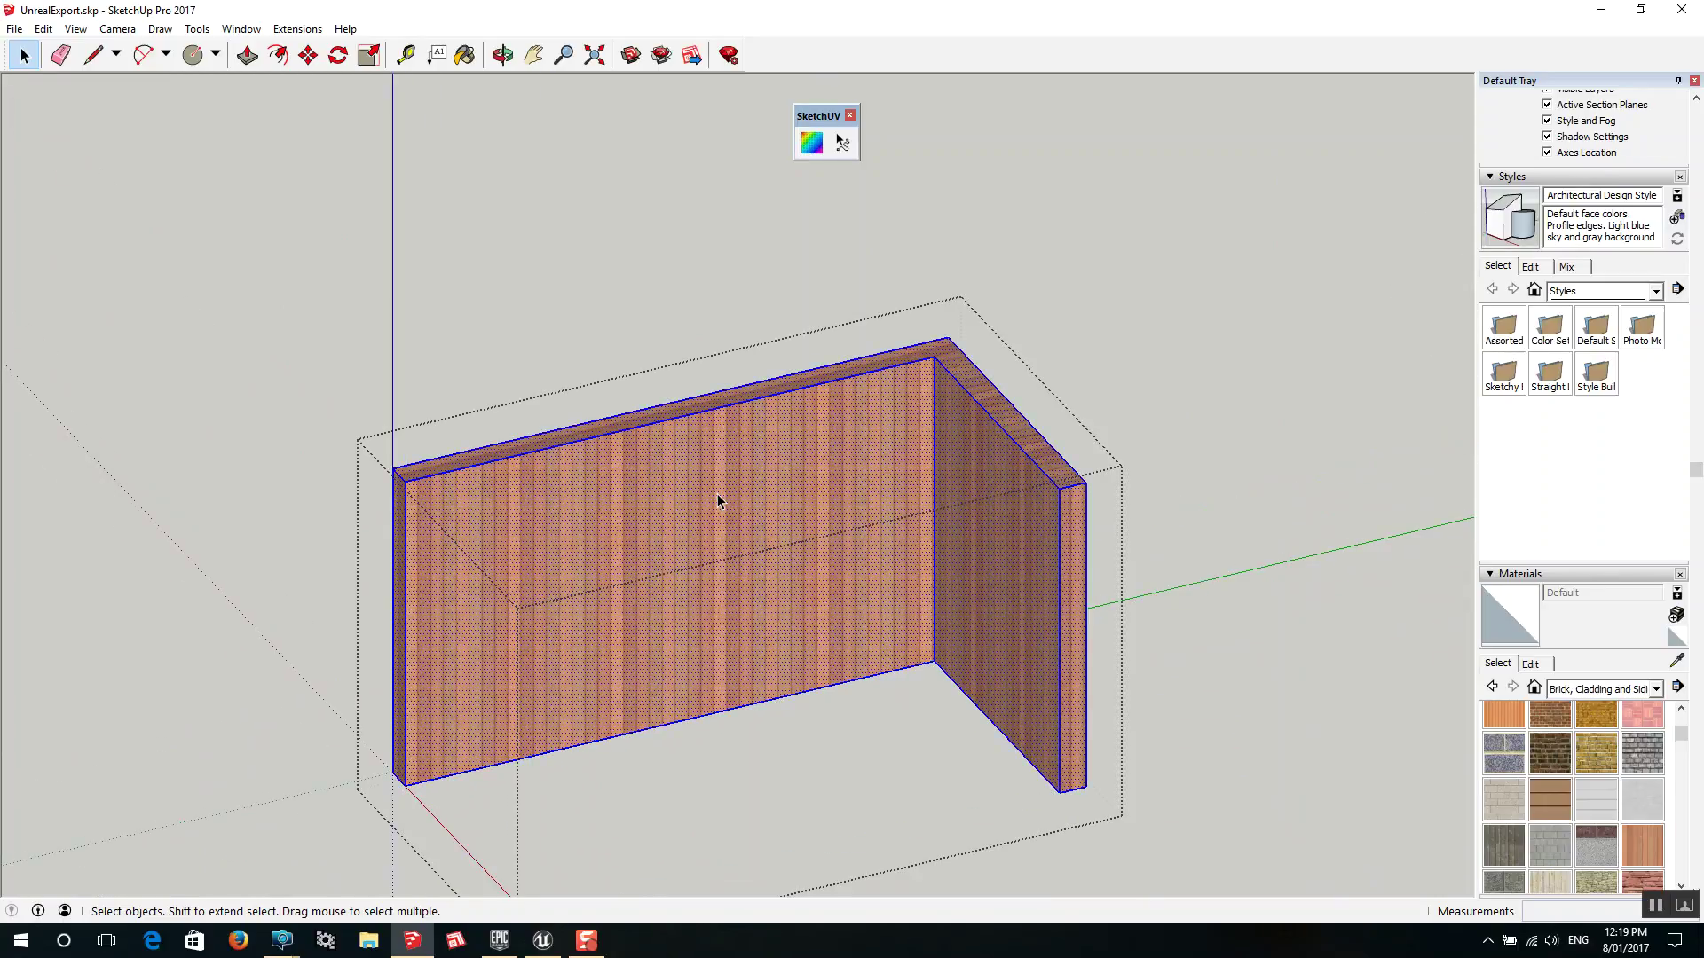
{"action": "left_click", "coordinate": [813, 144]}
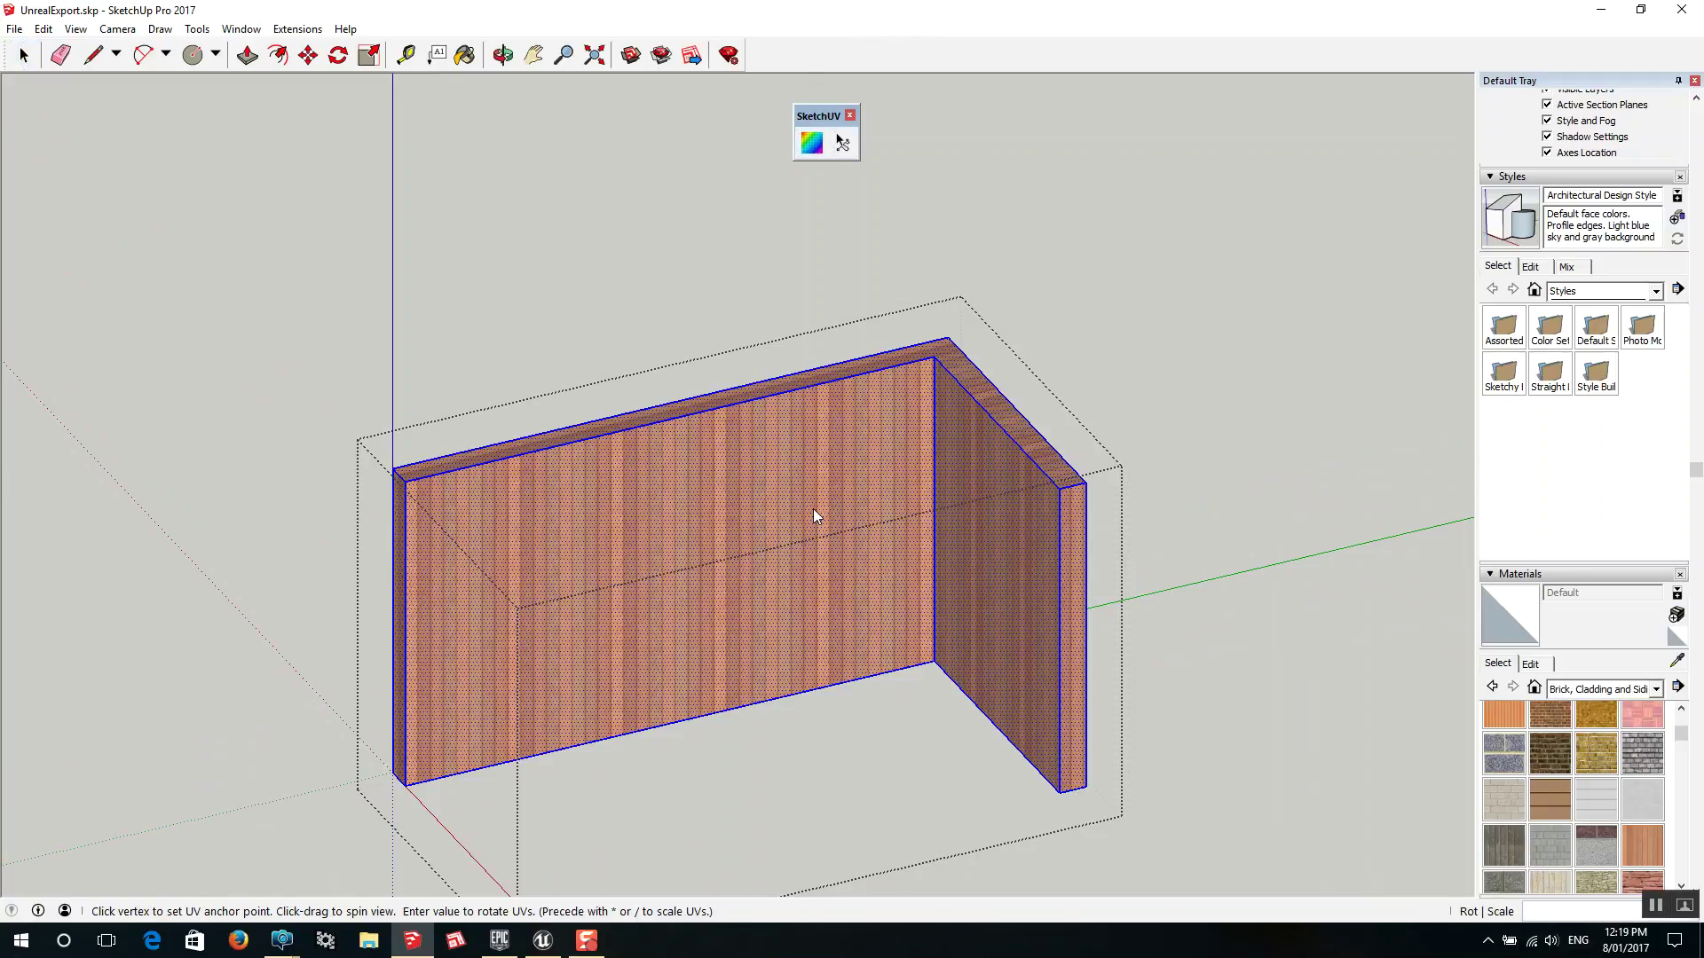
{"action": "right_click", "coordinate": [761, 507]}
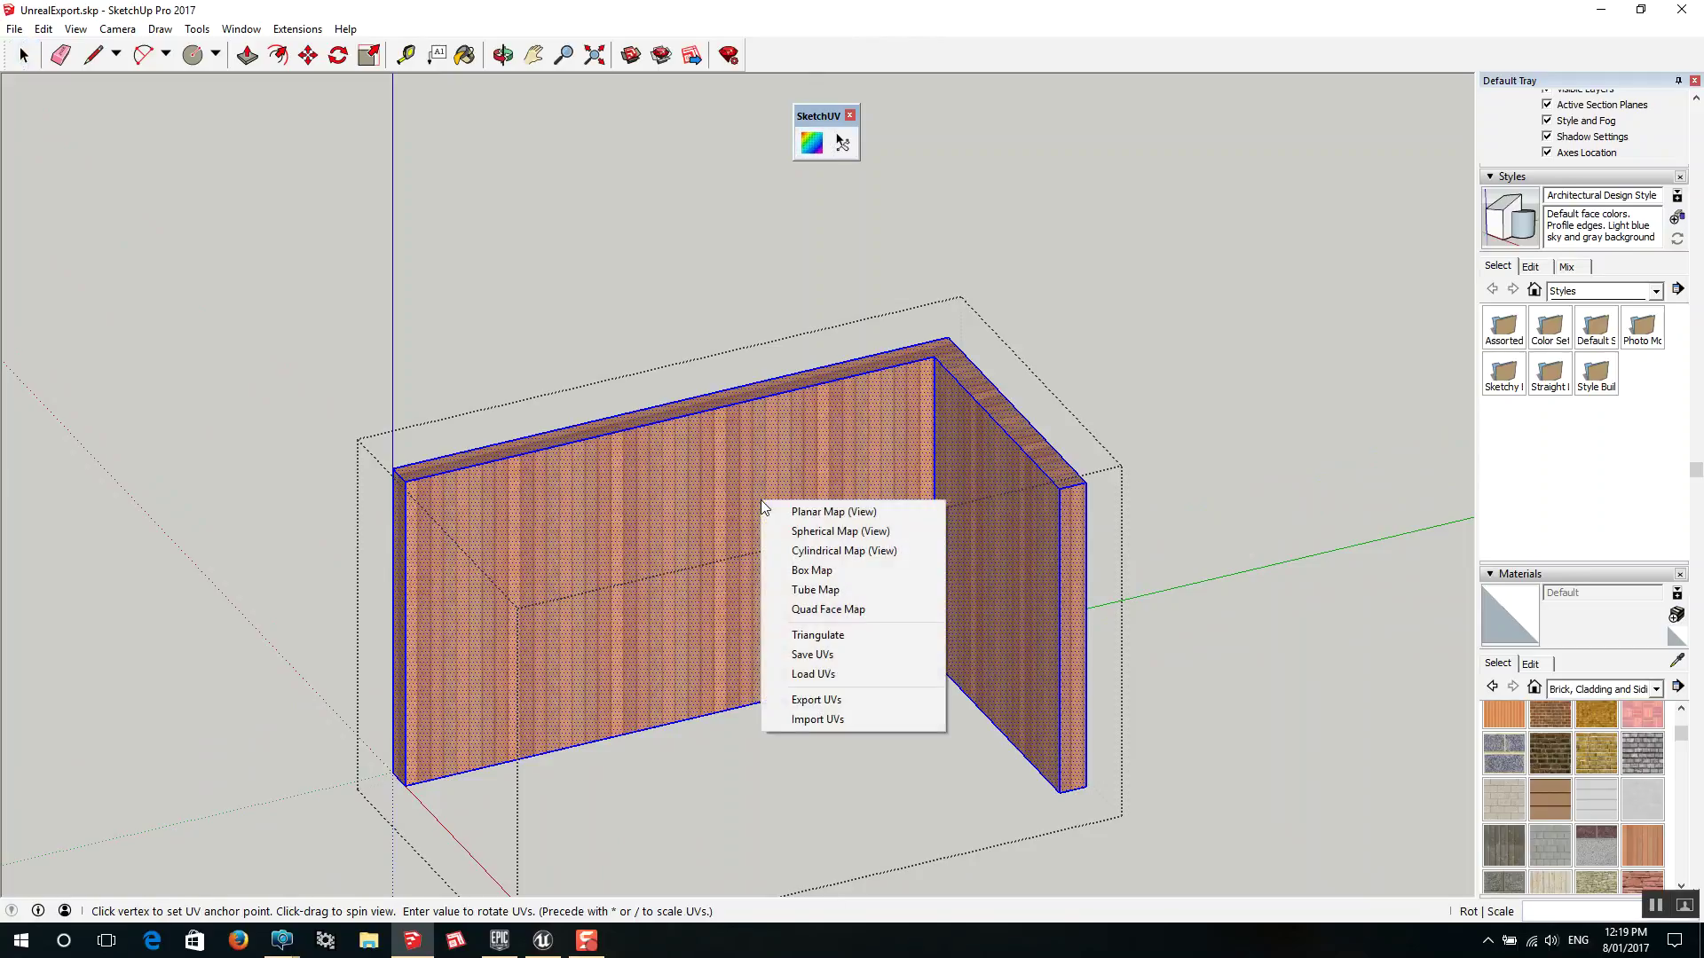
{"action": "left_click", "coordinate": [809, 571]}
{"action": "middle_click_drag", "start_coordinate": [590, 316], "coordinate": [488, 509]}
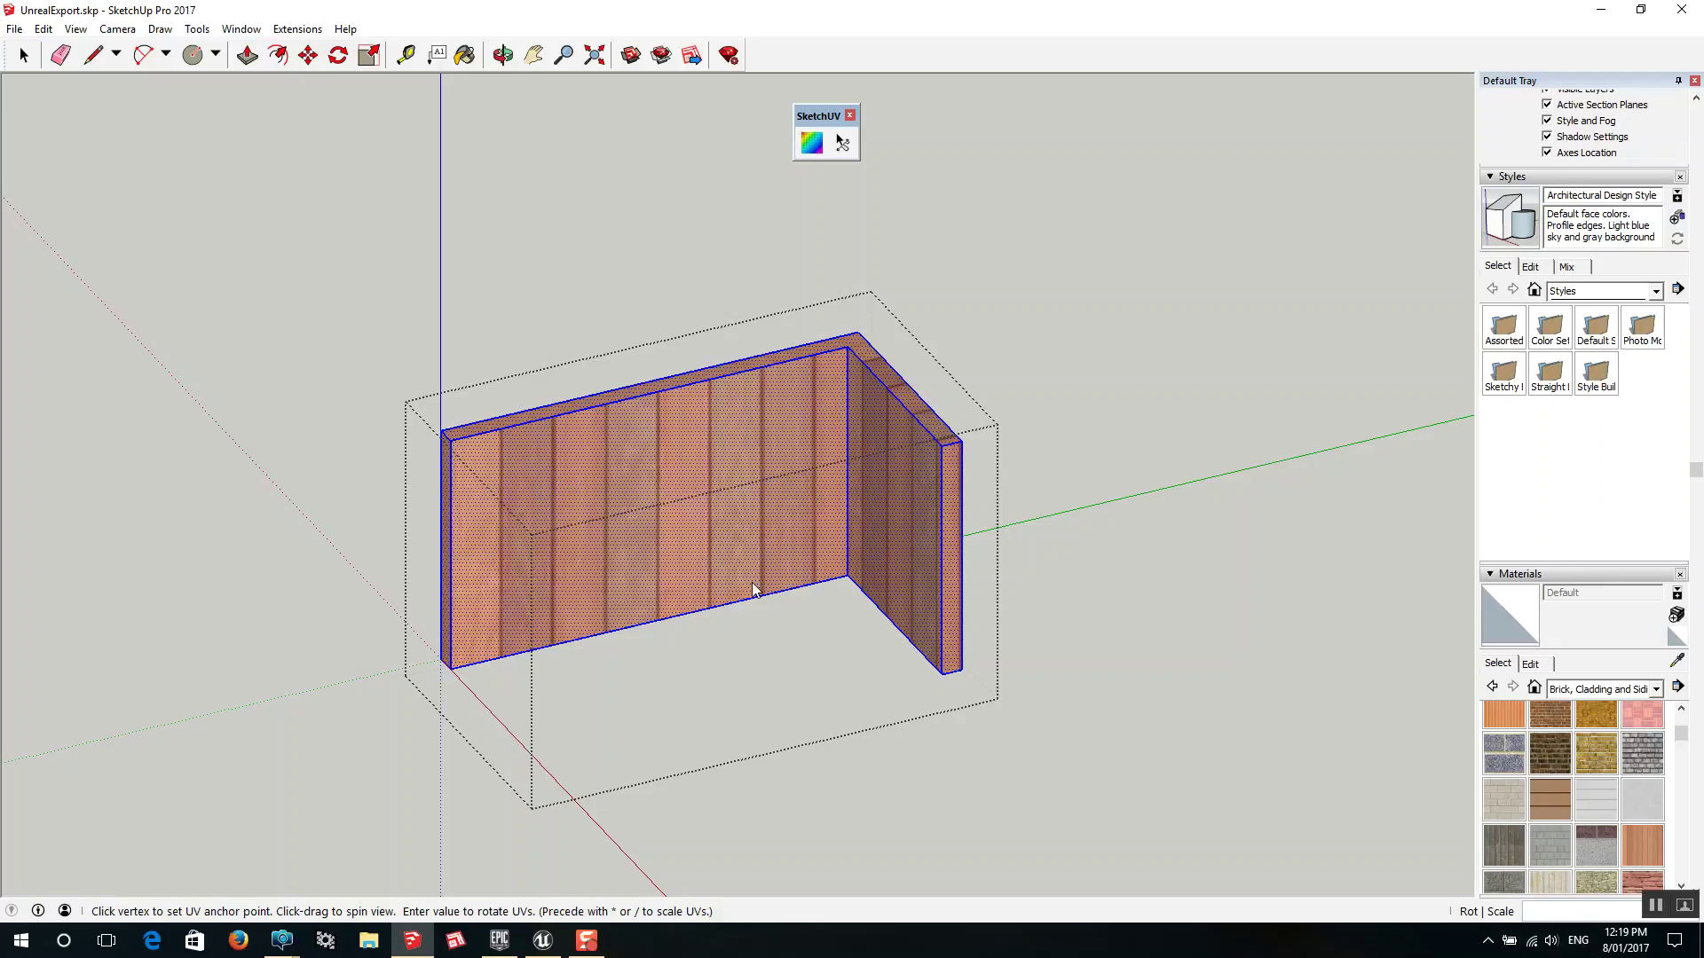
{"action": "scroll", "coordinate": [846, 446], "scroll_direction": "up", "scroll_amount": 3}
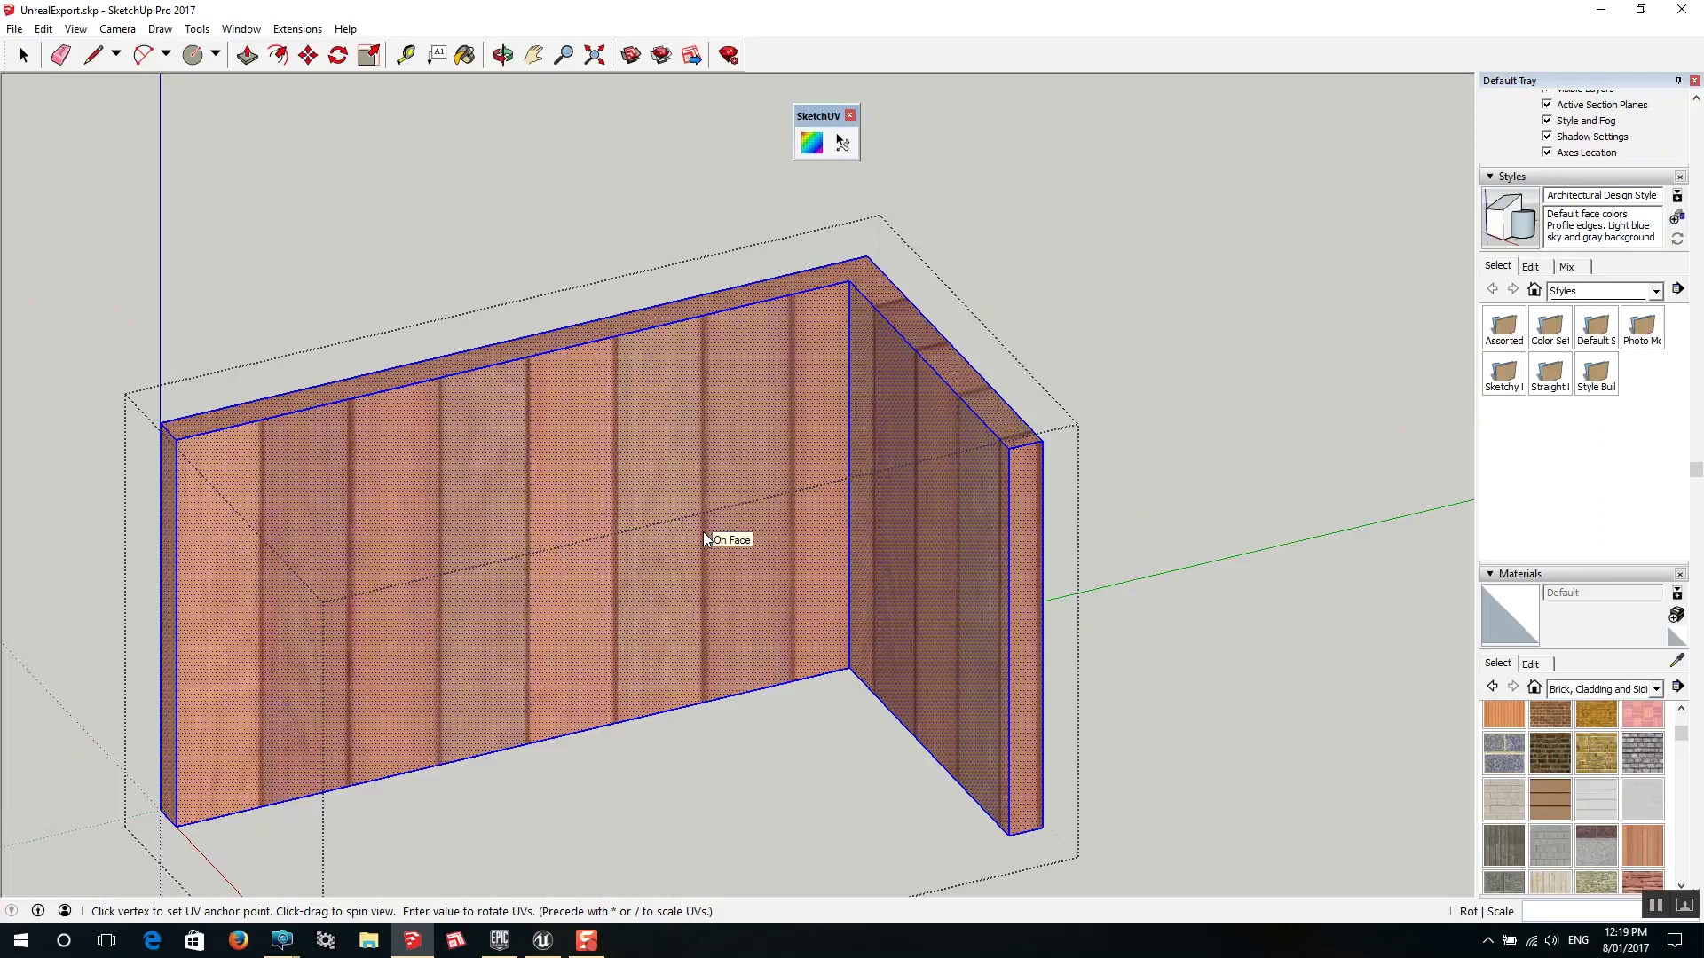
{"action": "key", "text": "Return"}
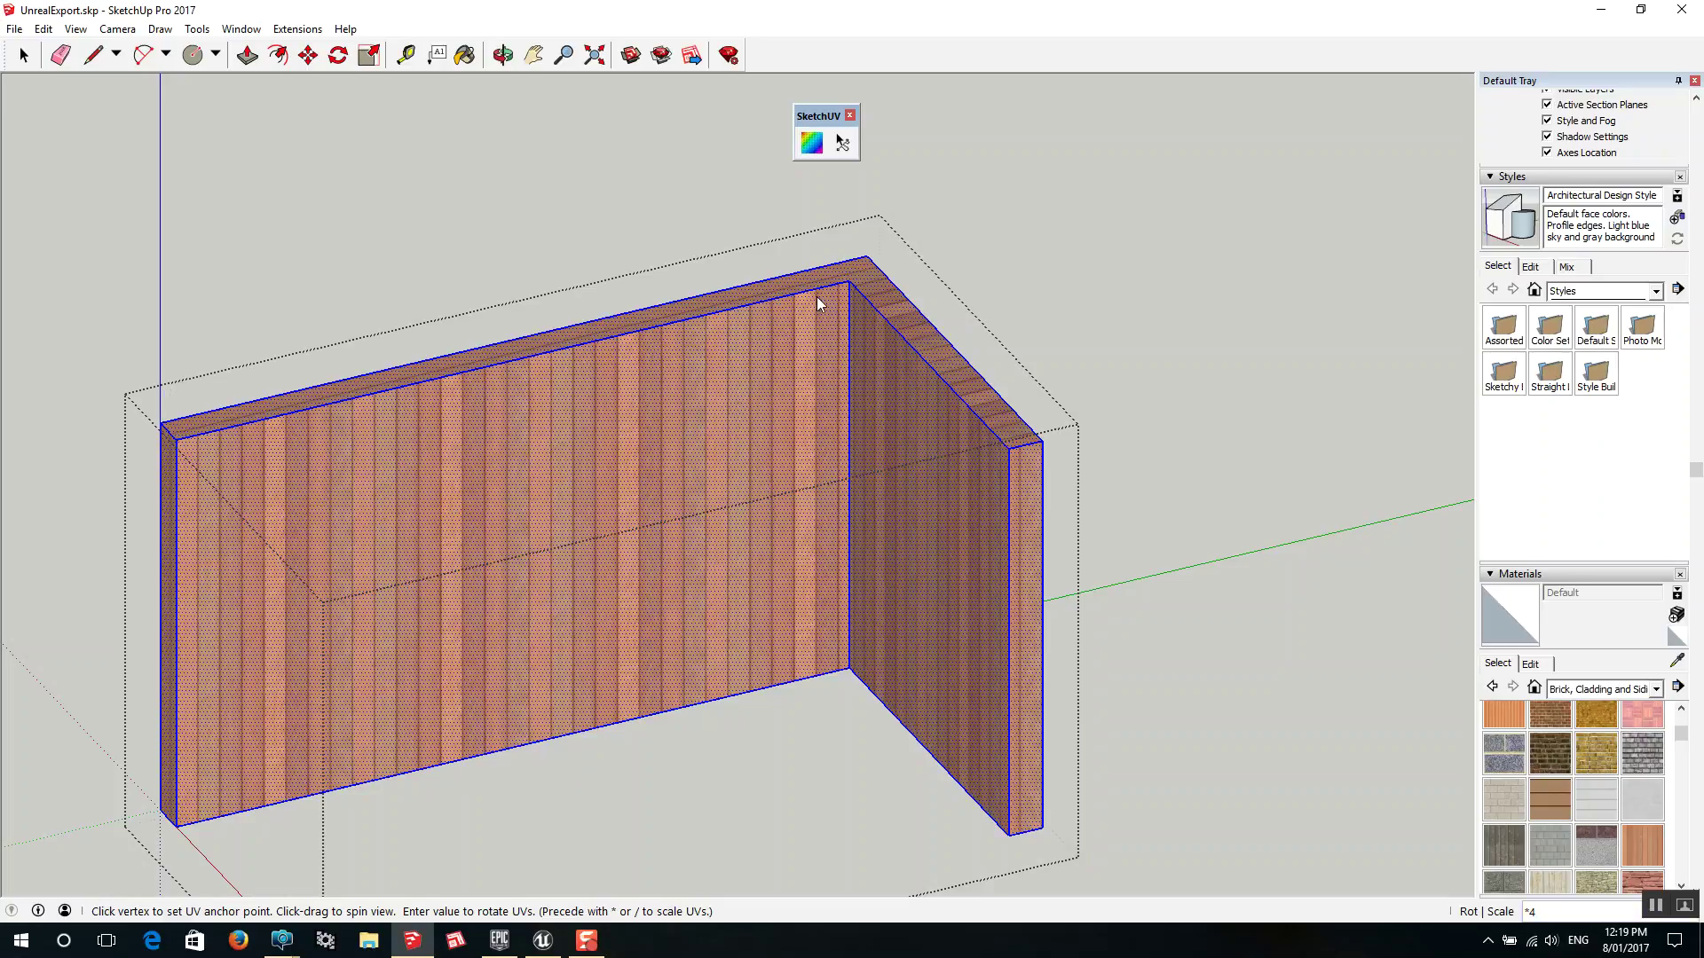
{"action": "scroll", "coordinate": [812, 307], "scroll_direction": "down", "scroll_amount": 3}
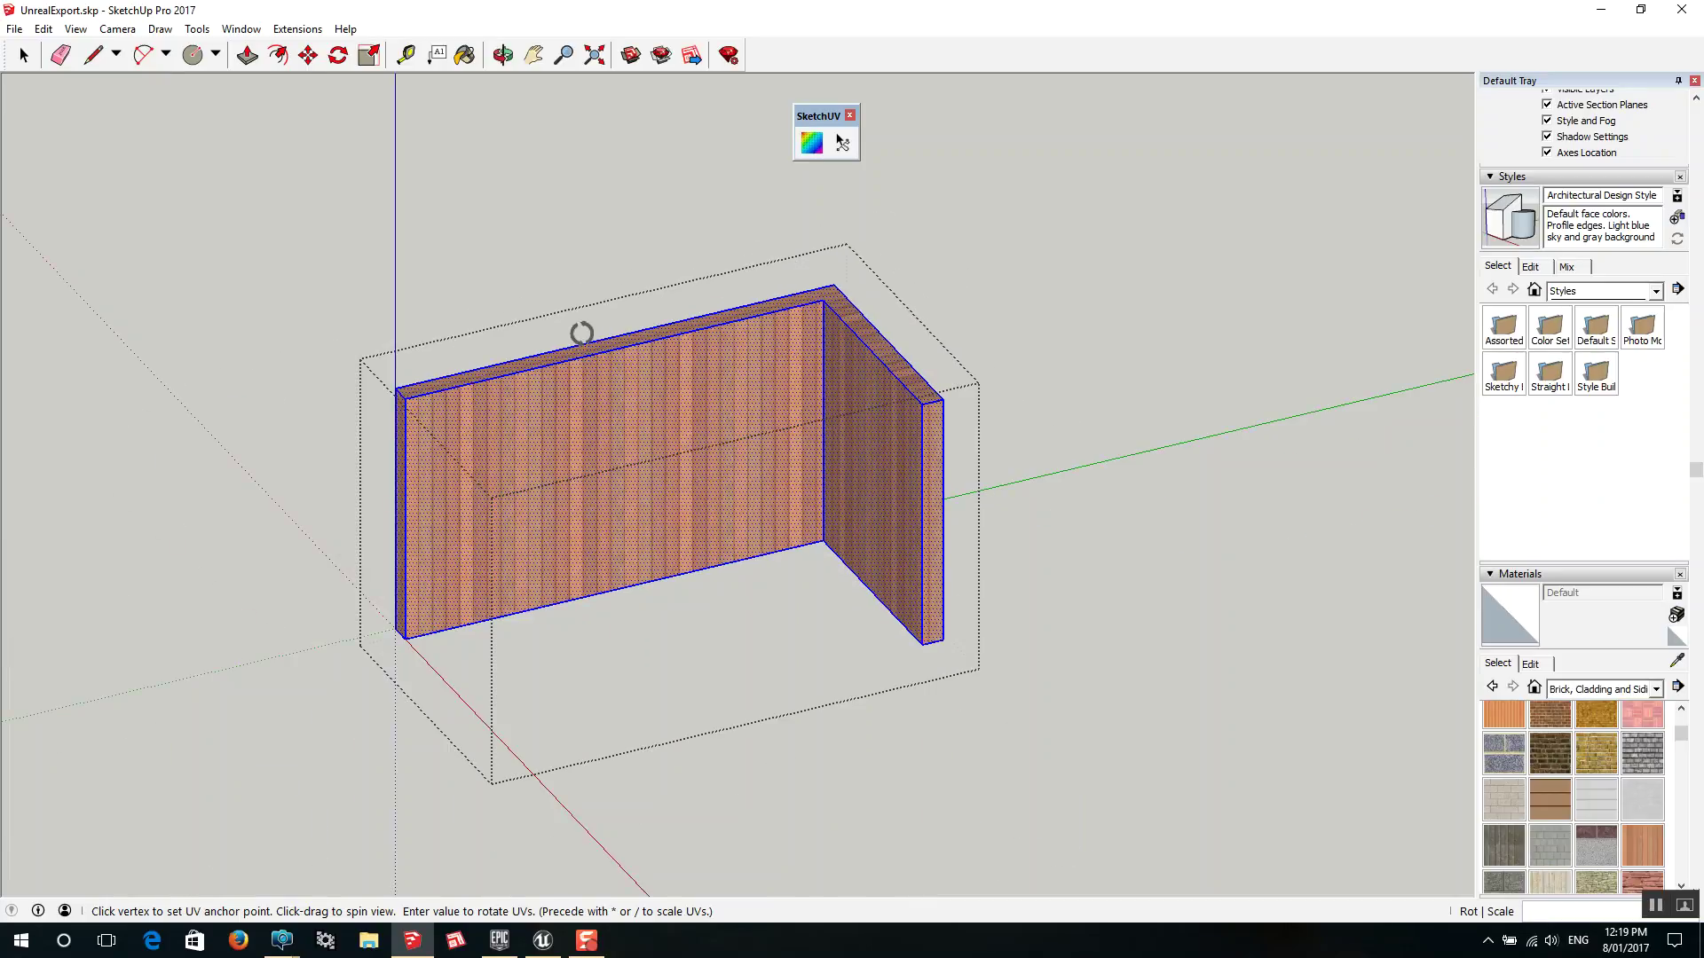
{"action": "key", "text": "space"}
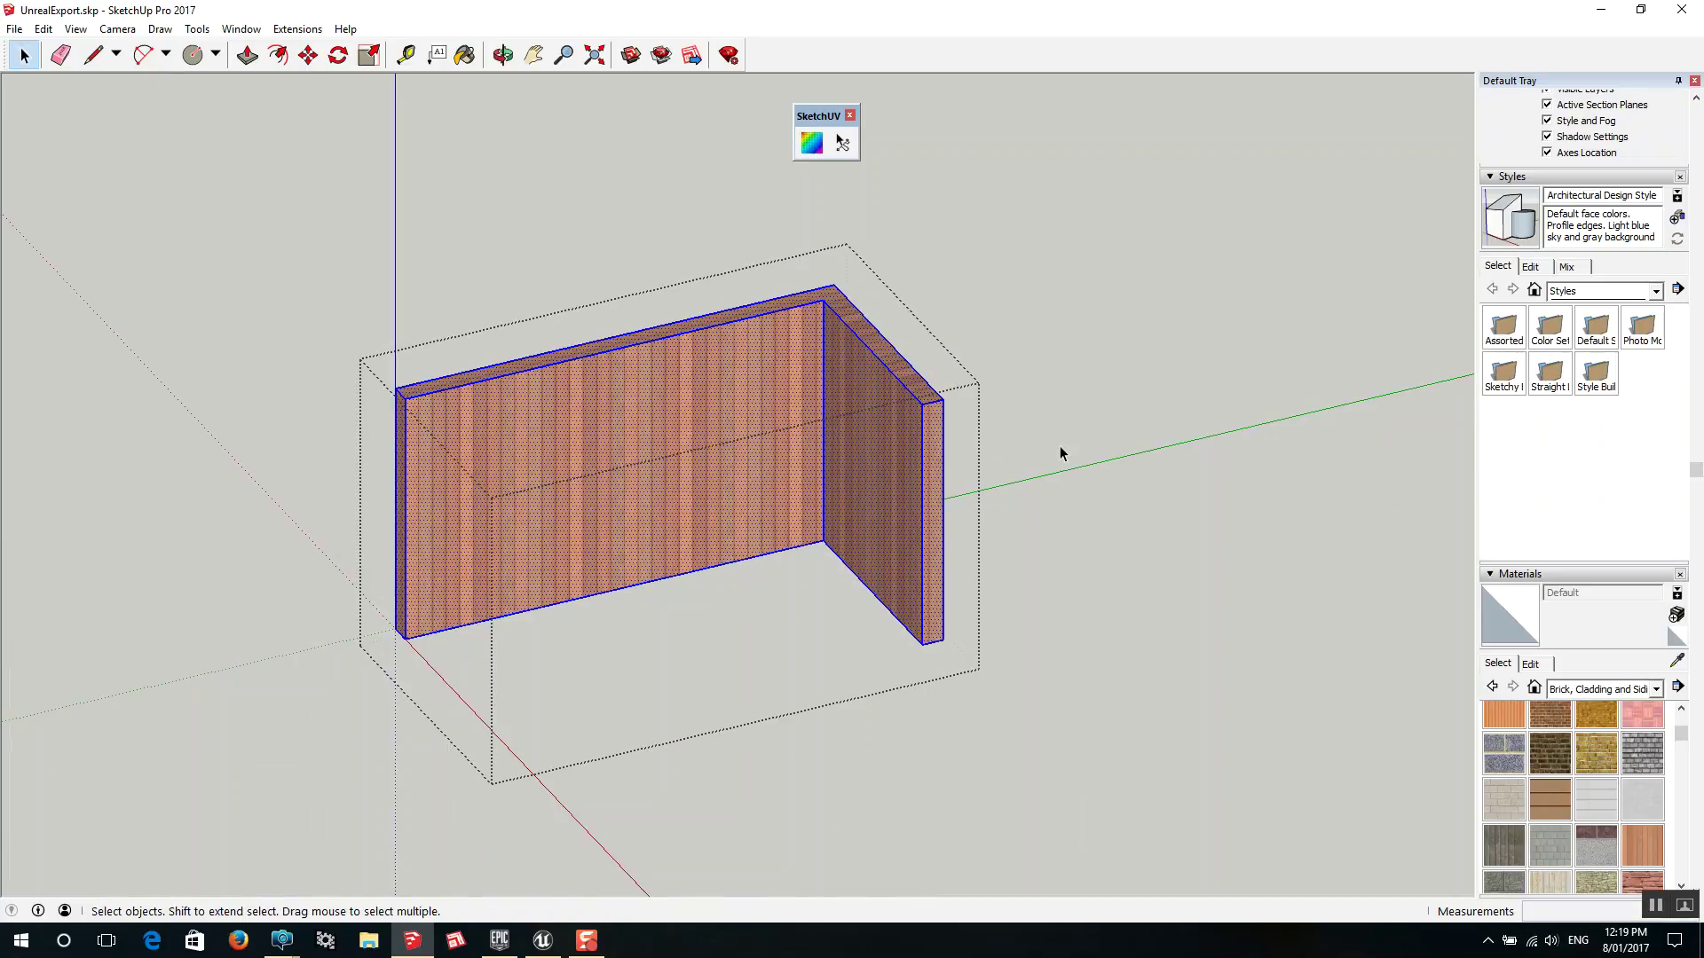
{"action": "left_click", "coordinate": [1060, 446]}
{"action": "scroll", "coordinate": [673, 474], "scroll_direction": "down", "scroll_amount": 2}
From the Left view, apply a View mapping of the stone texture to all of the cup's geometry
{"action": "scroll", "coordinate": [391, 471], "scroll_direction": "down", "scroll_amount": 2}
{"action": "scroll", "coordinate": [891, 392], "scroll_direction": "up", "scroll_amount": 6}
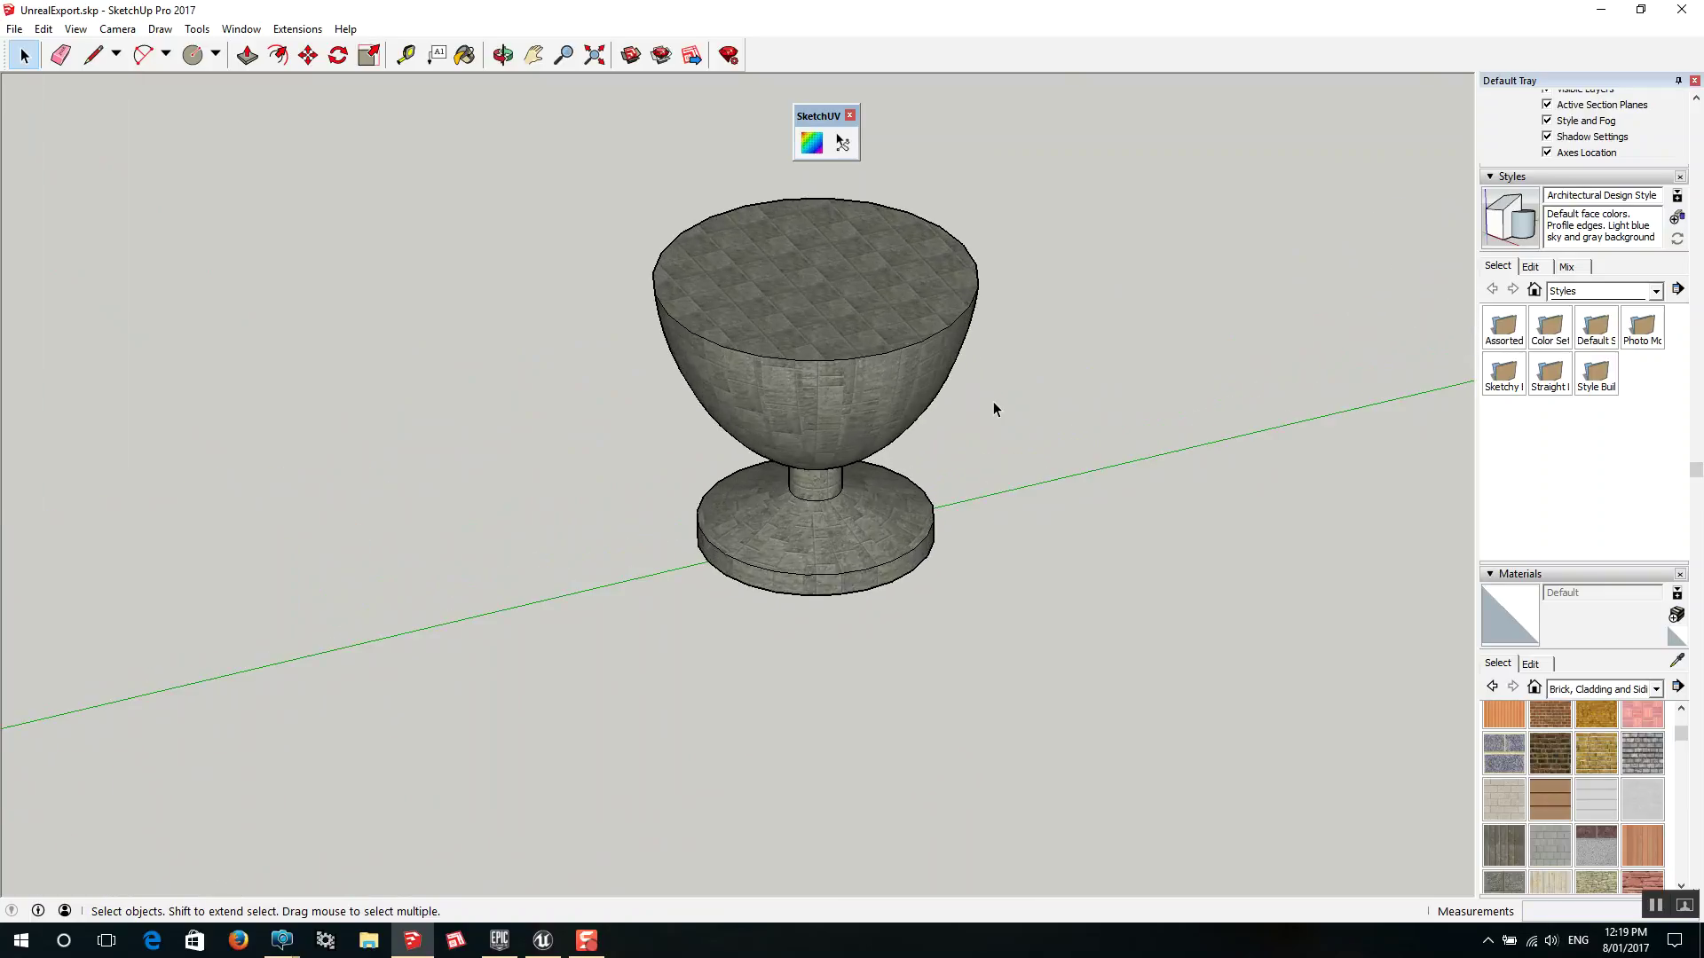
{"action": "scroll", "coordinate": [788, 440], "scroll_direction": "down", "scroll_amount": 2}
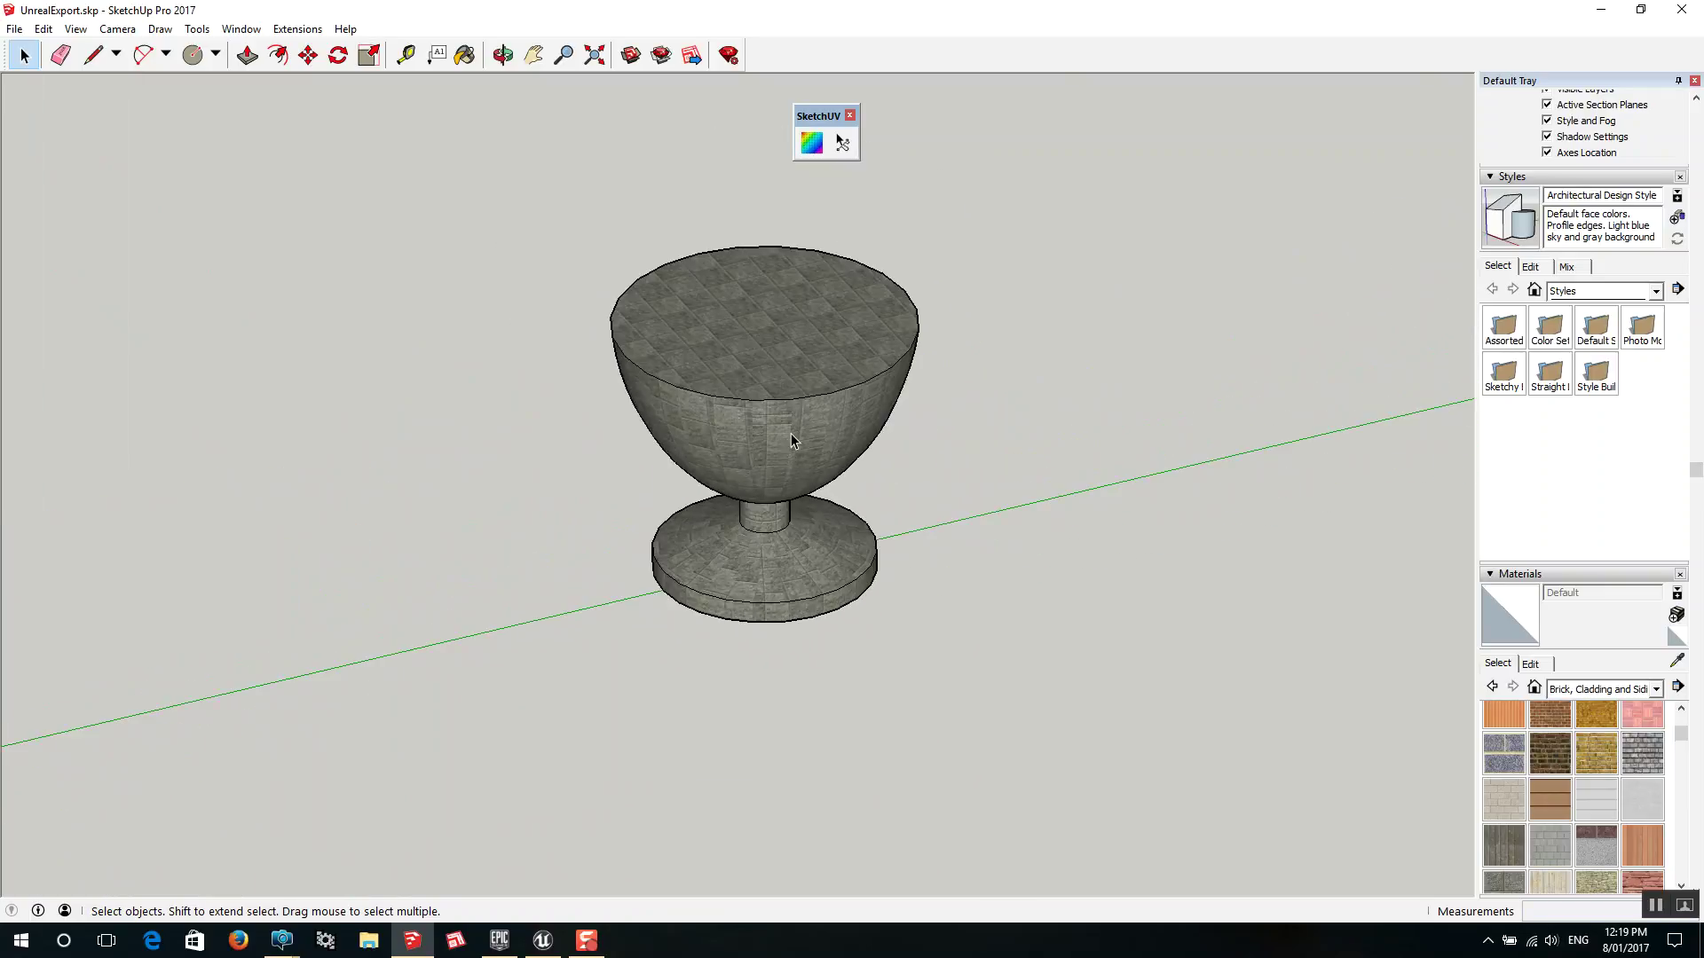
{"action": "key", "text": "4"}
{"action": "key", "text": "5"}
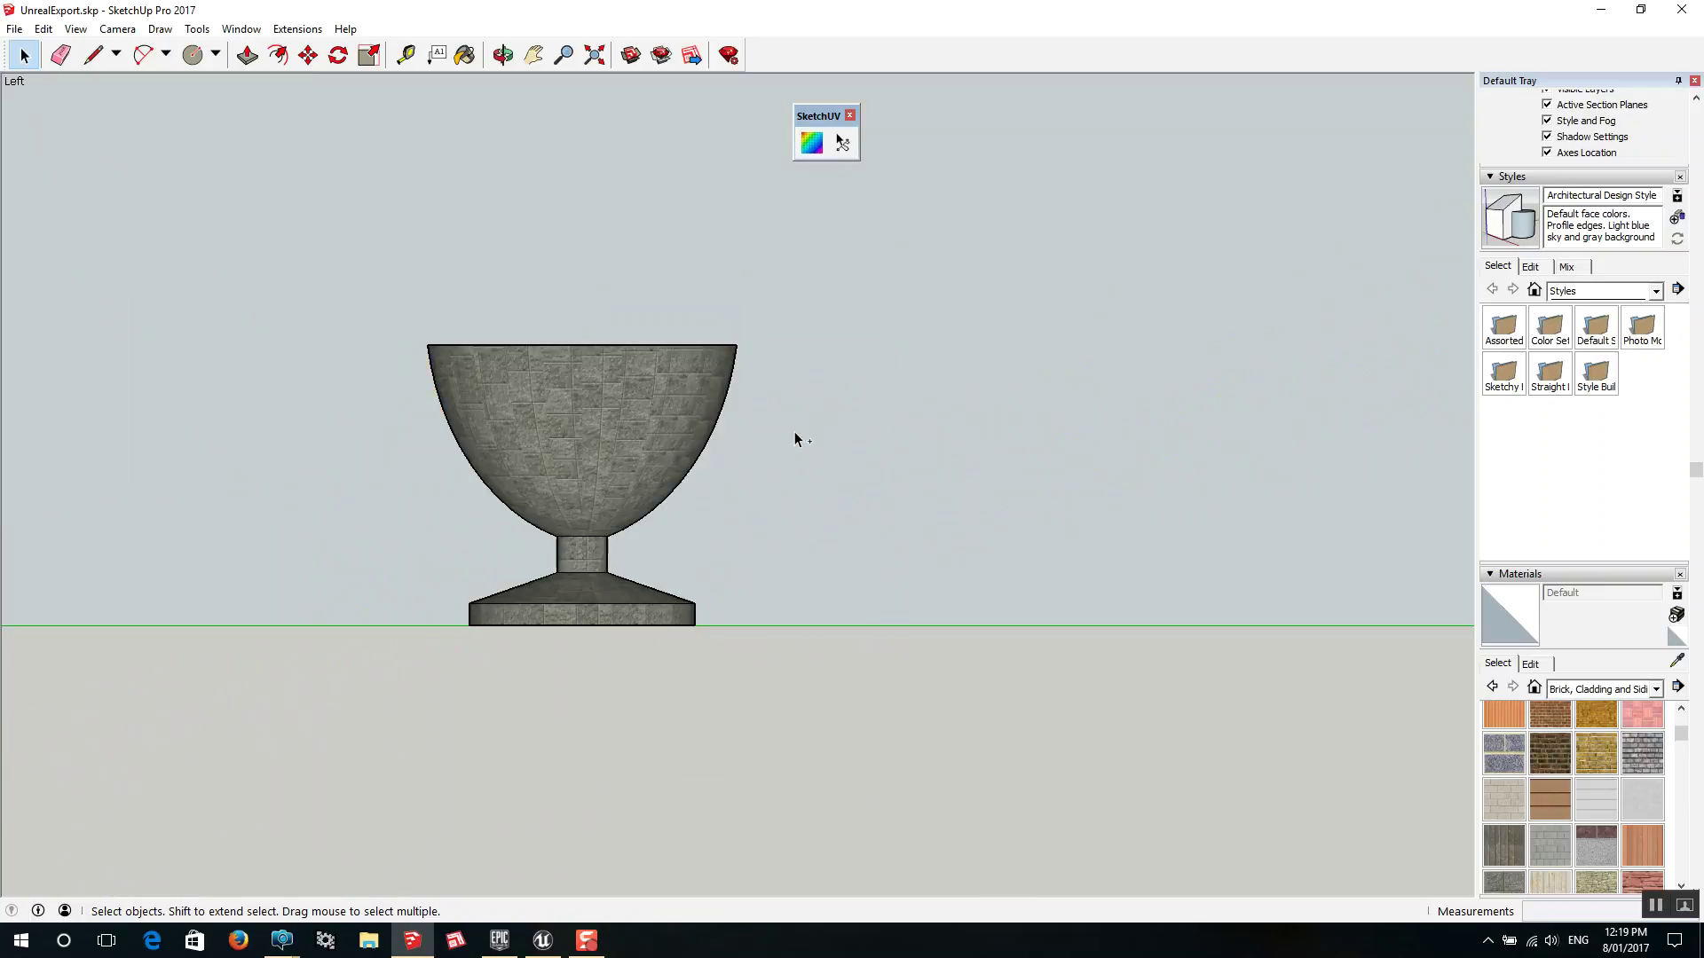
{"action": "double_click", "coordinate": [583, 440]}
{"action": "triple_click", "coordinate": [583, 440]}
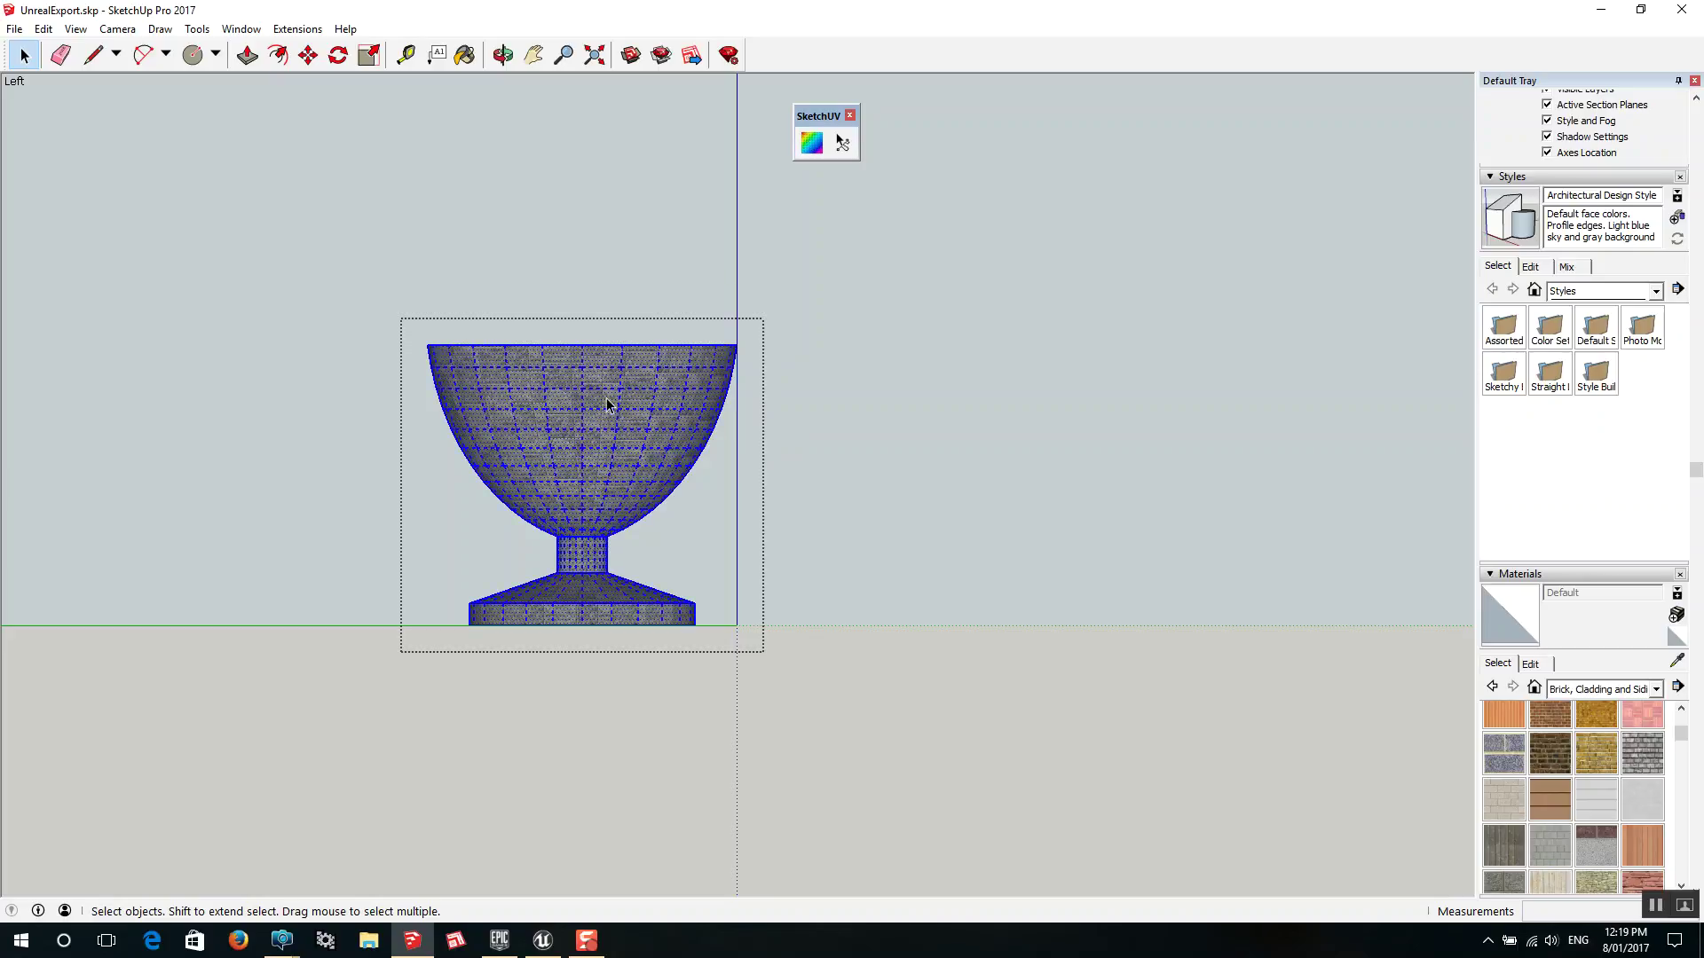
{"action": "left_click", "coordinate": [842, 142]}
{"action": "right_click", "coordinate": [586, 428]}
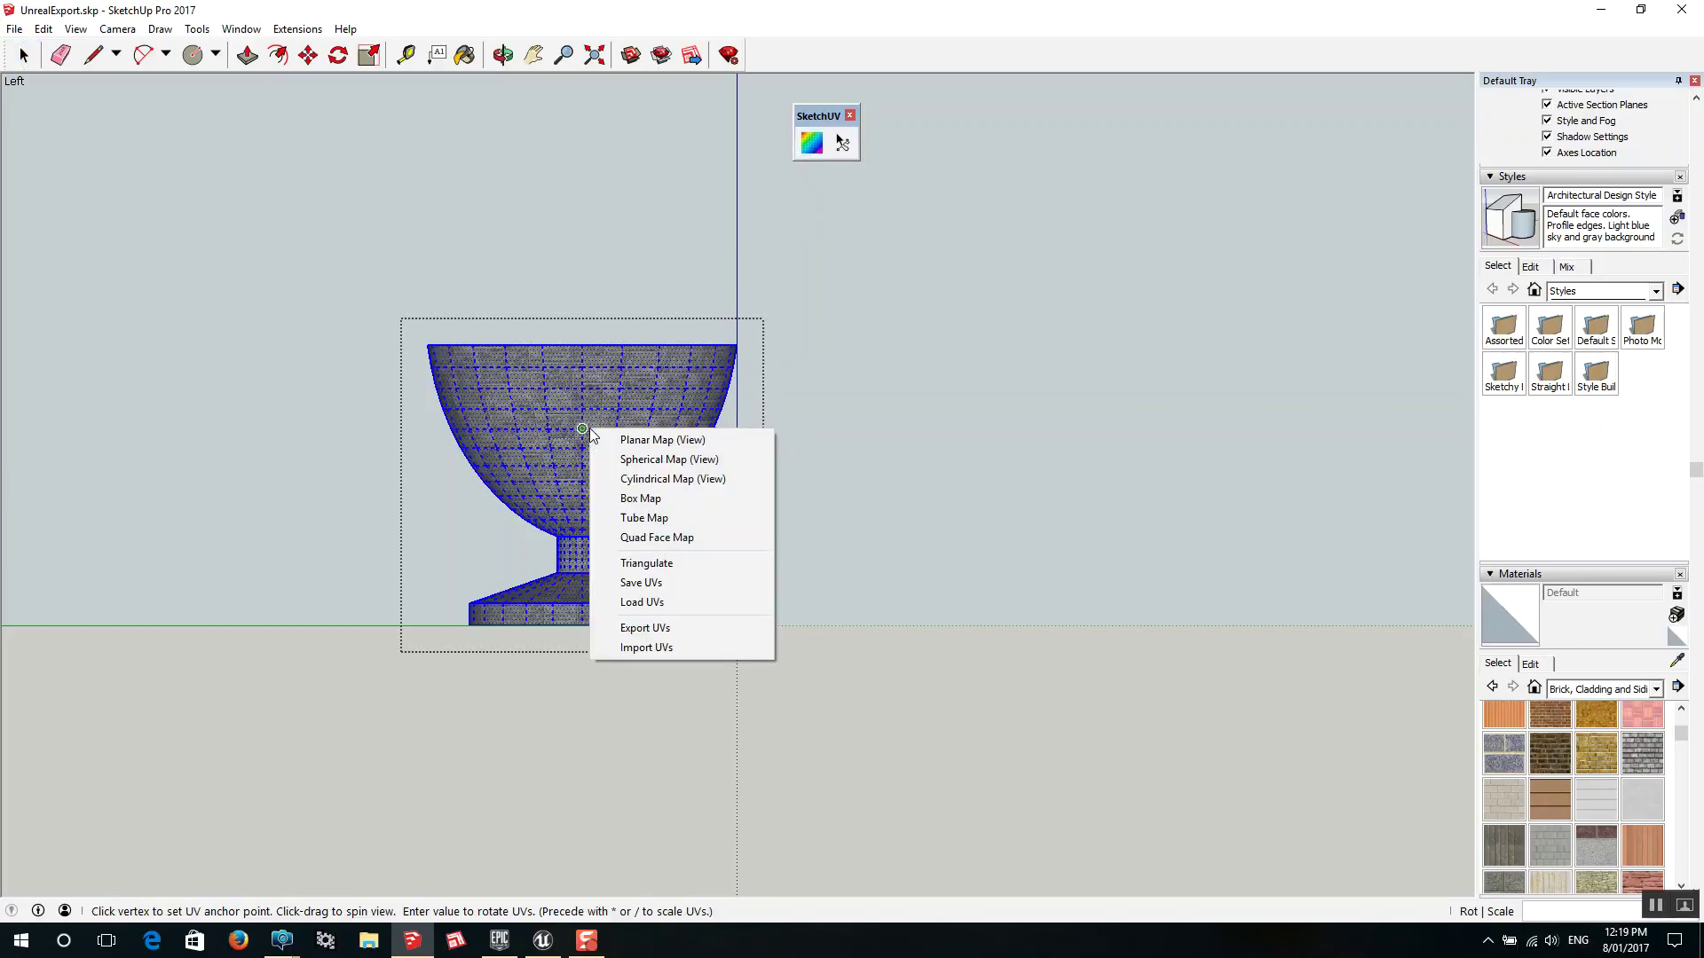
{"action": "left_click", "coordinate": [678, 484]}
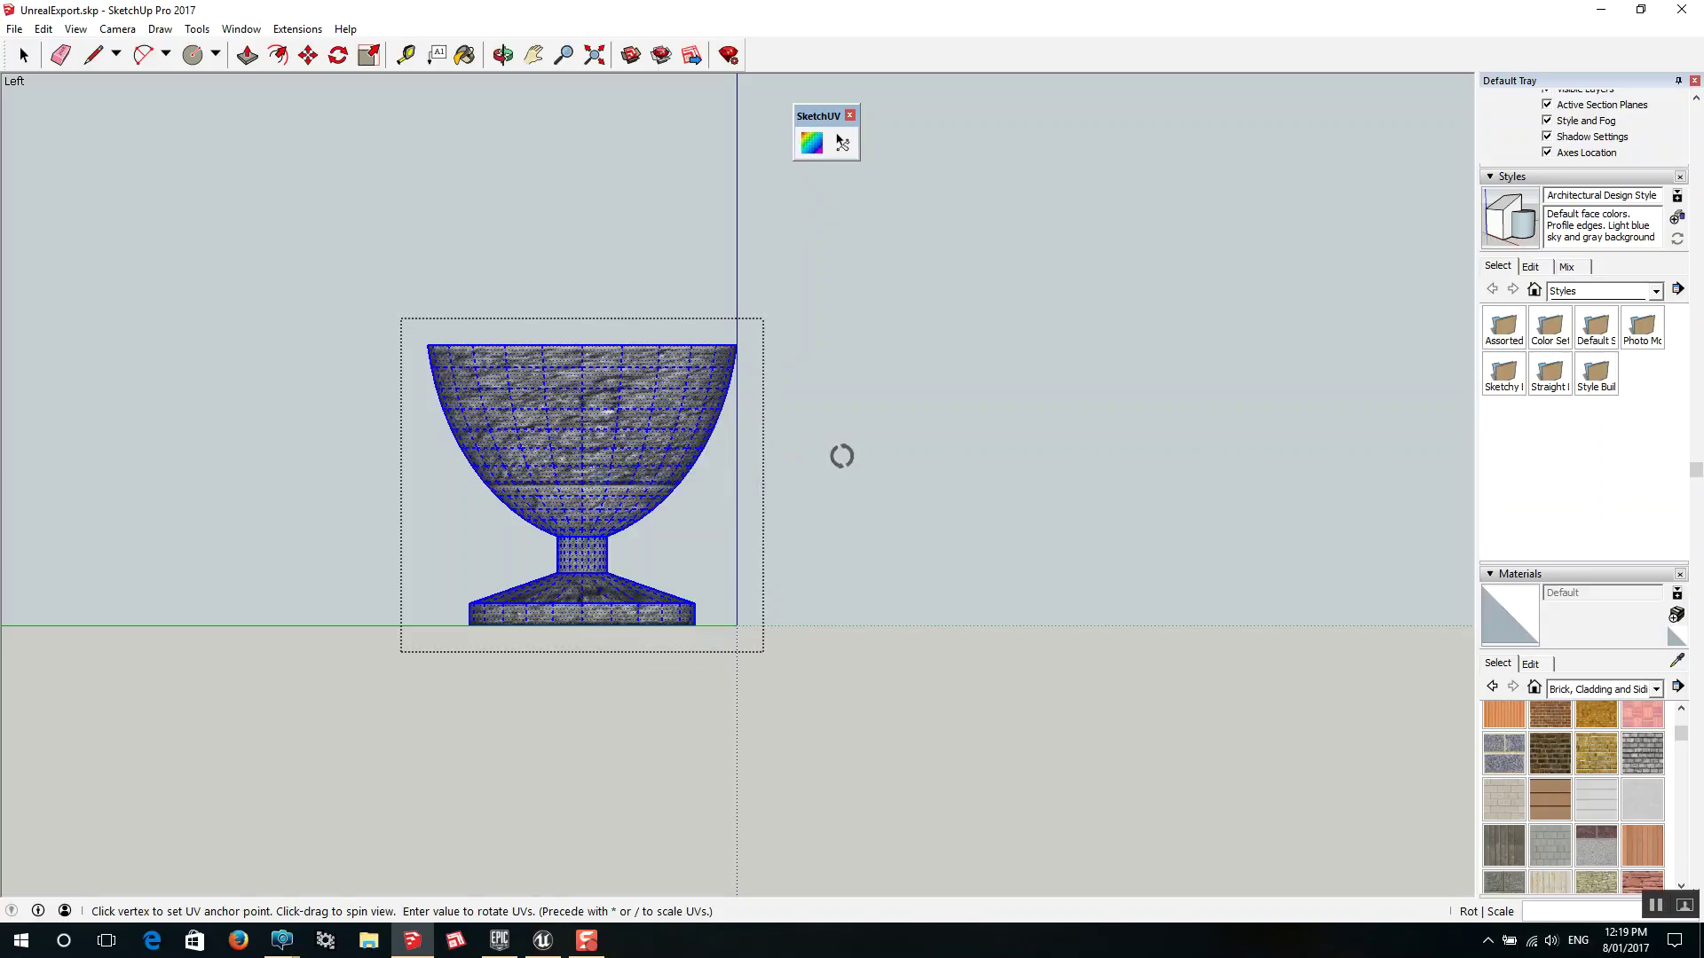
Scale the cup's stone texture by 4 and then by 2 into finer blocks
{"action": "scroll", "coordinate": [548, 439], "scroll_direction": "up", "scroll_amount": 4}
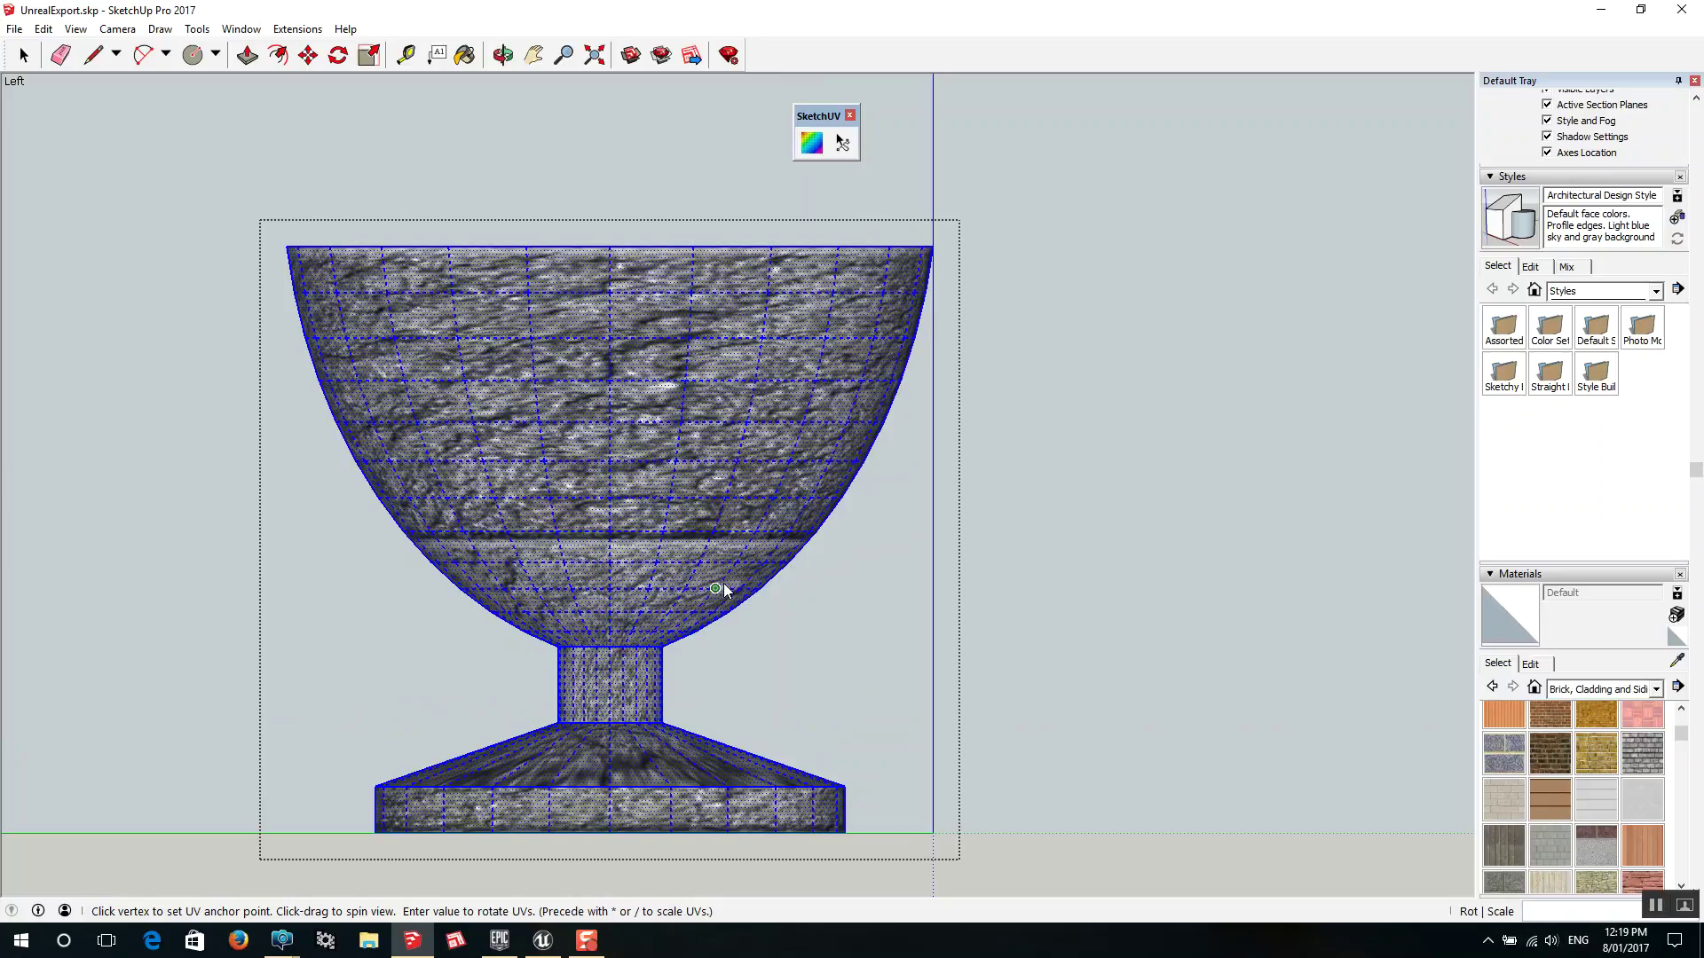
{"action": "key", "text": "Return"}
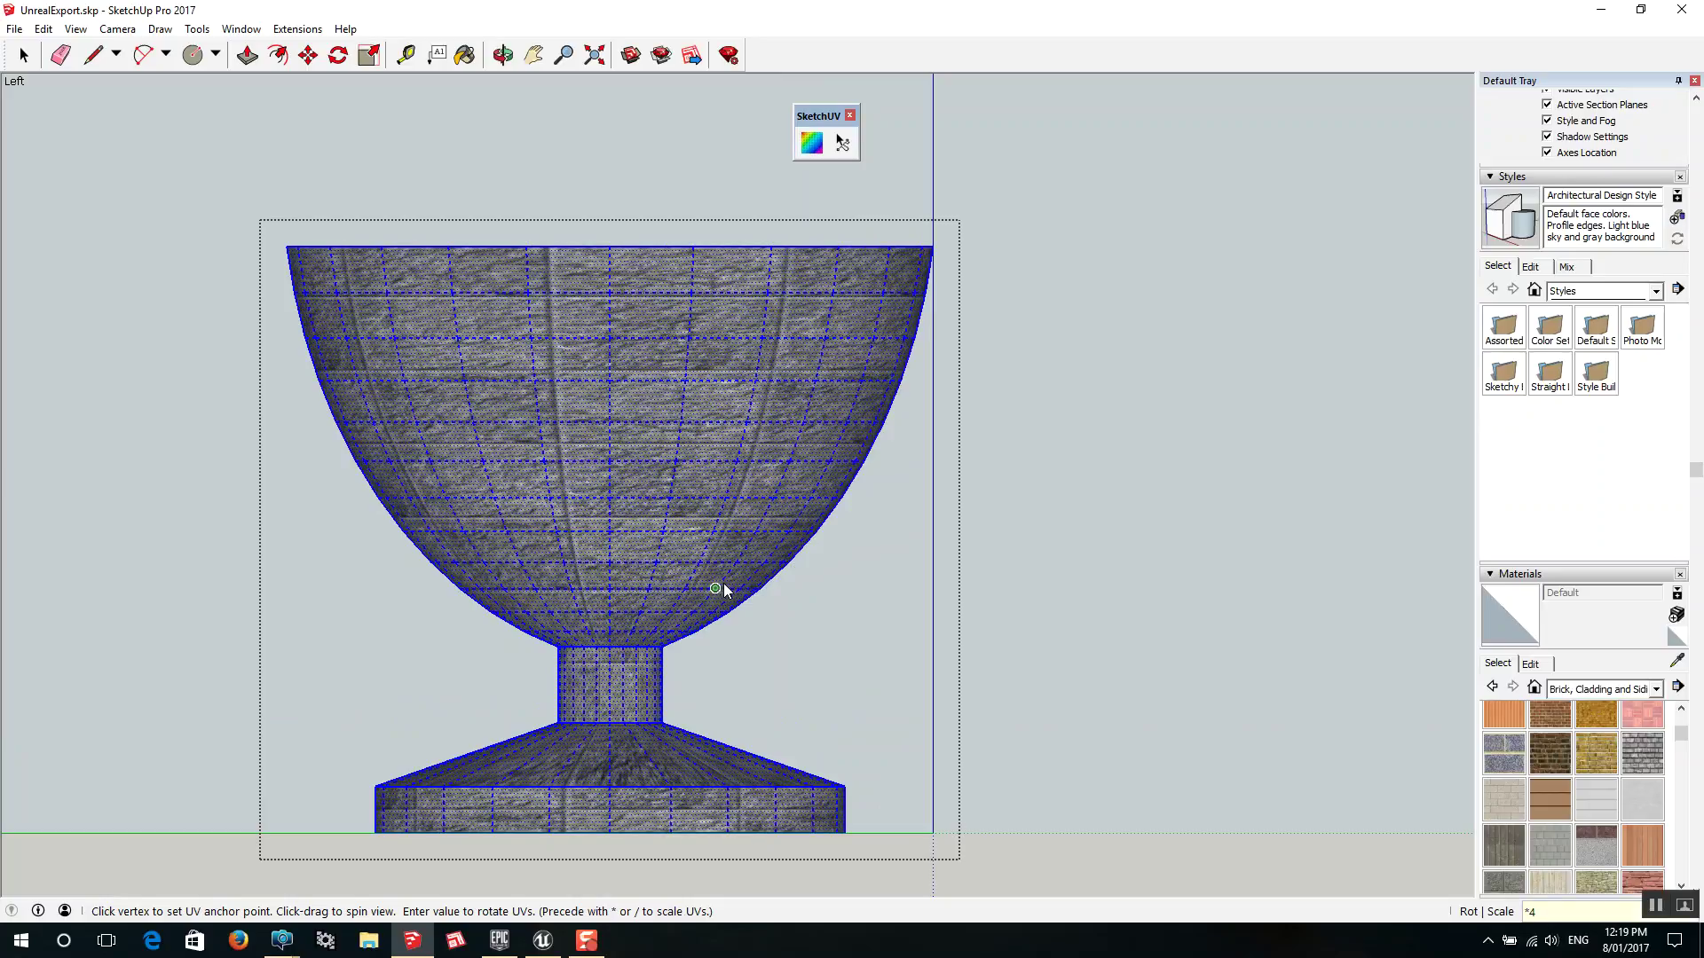
{"action": "scroll", "coordinate": [723, 585], "scroll_direction": "down", "scroll_amount": 1}
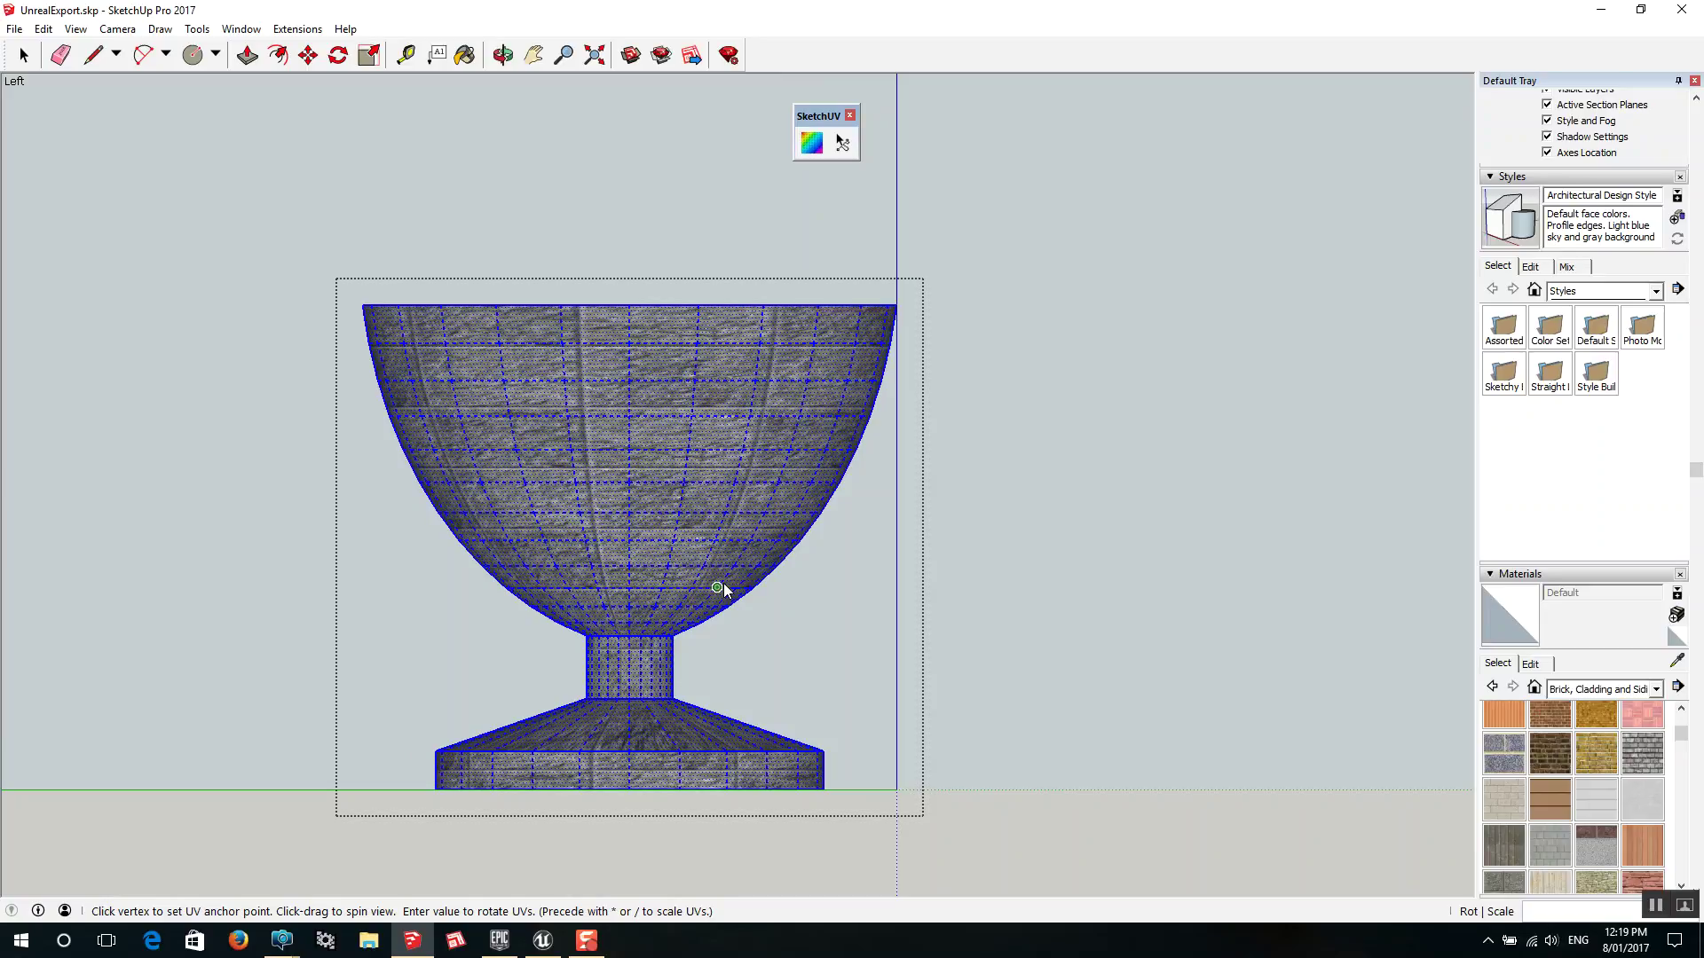
{"action": "key", "text": "Return"}
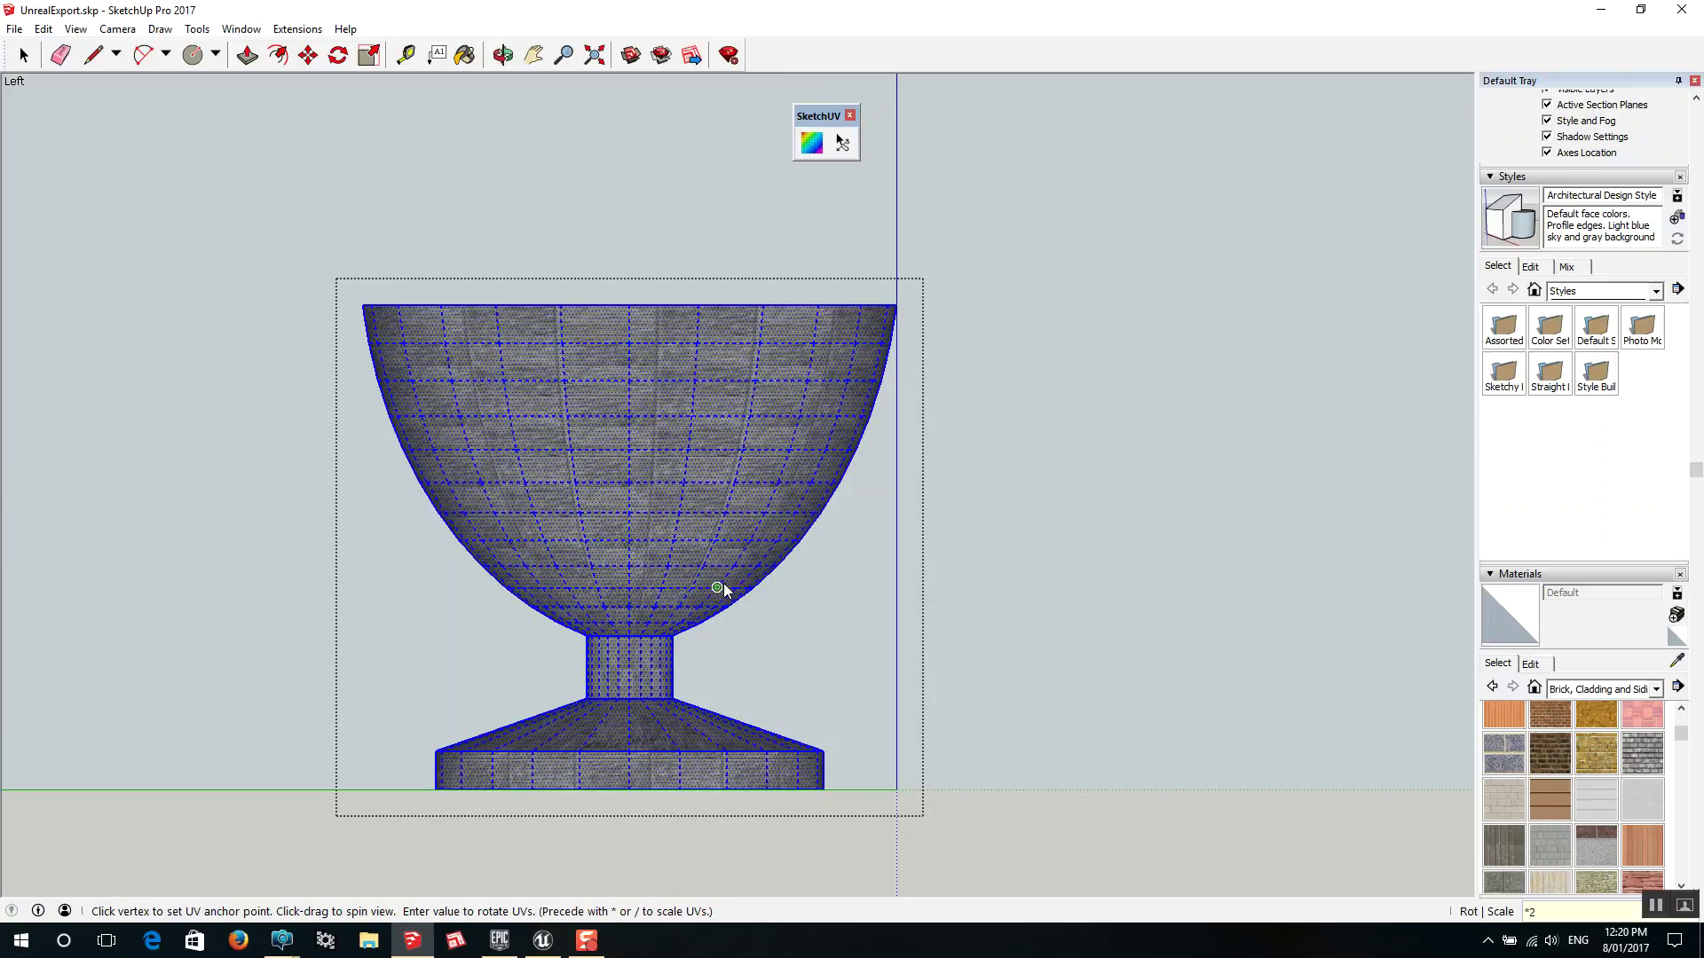
{"action": "key", "text": "space"}
Deselect the cup, orbit to look down on its top, and reopen the cup group
{"action": "left_click", "coordinate": [1152, 562]}
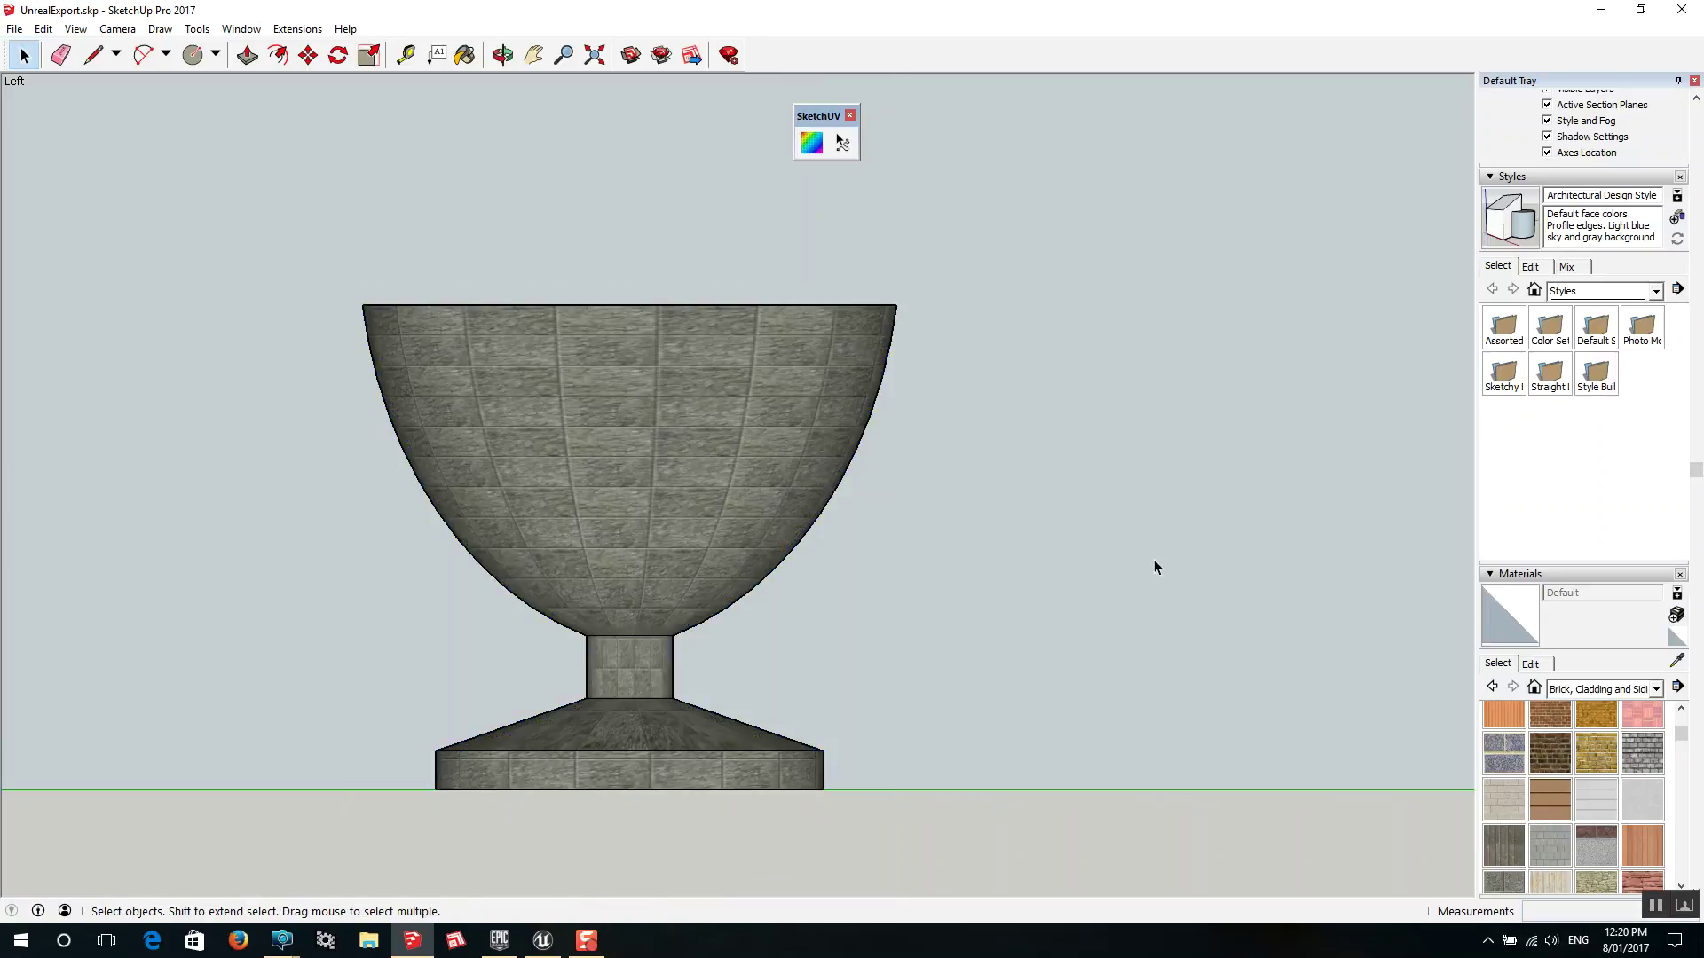
{"action": "scroll", "coordinate": [749, 554], "scroll_direction": "down", "scroll_amount": 2}
{"action": "middle_click_drag", "start_coordinate": [746, 552], "coordinate": [487, 491]}
{"action": "key", "text": "space"}
{"action": "double_click", "coordinate": [489, 407]}
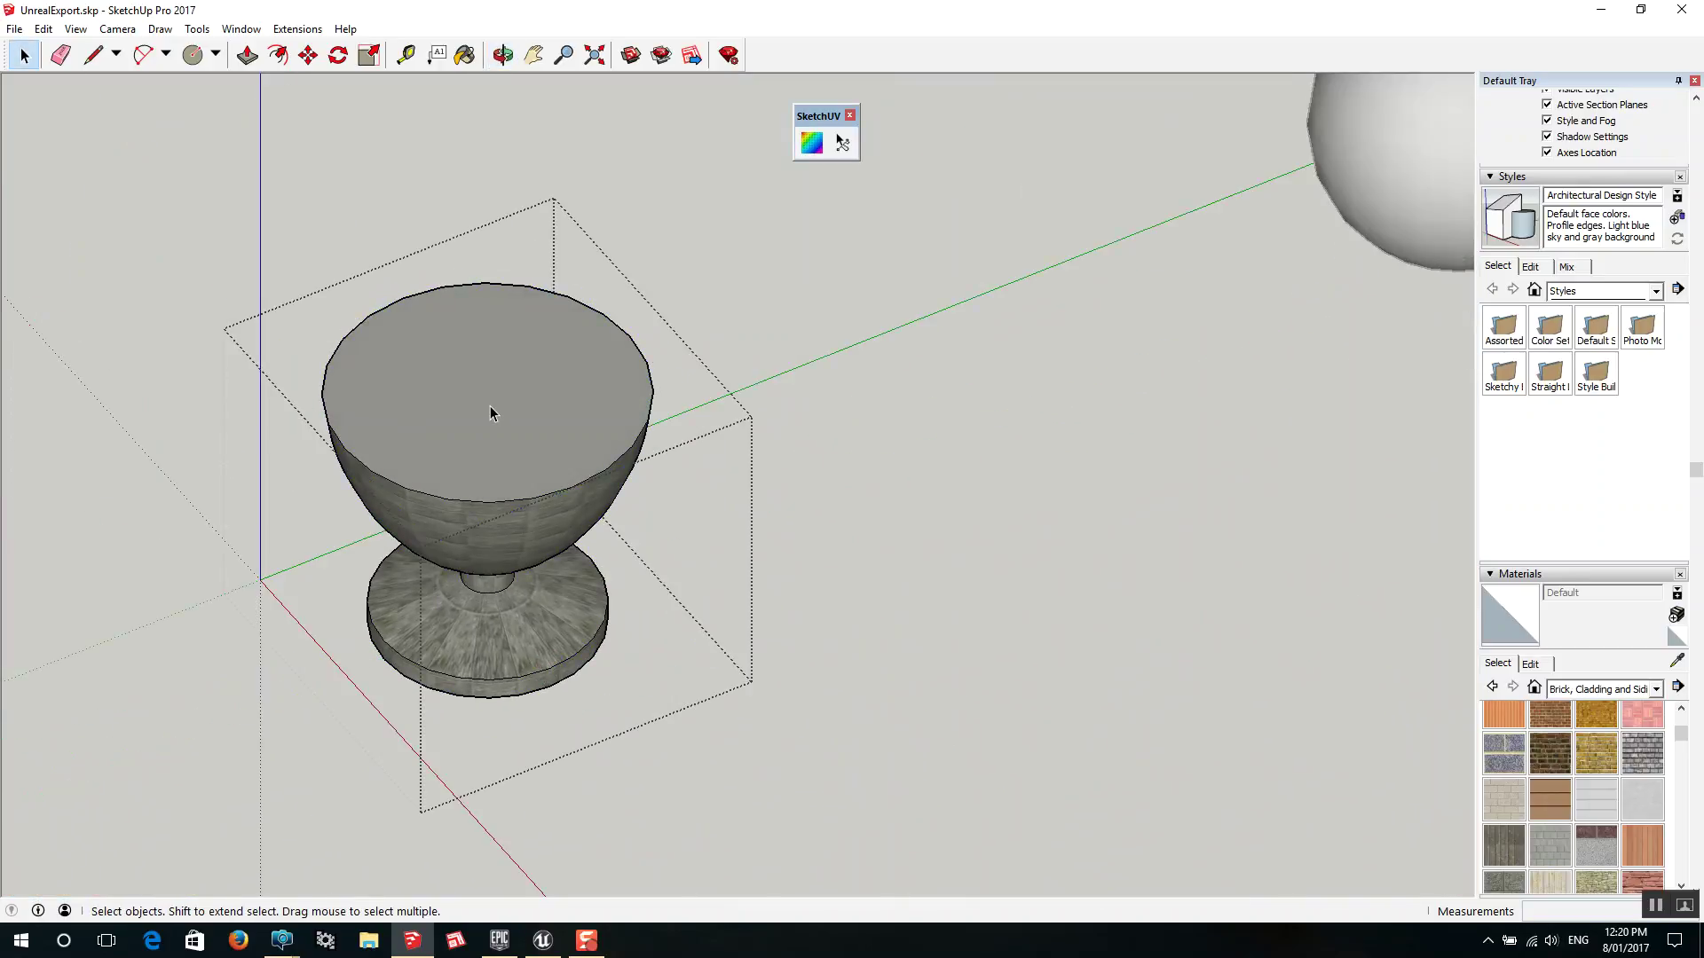
Box-map the stone texture onto the goblet's flat top, scale it by 2, then deselect it
{"action": "left_click", "coordinate": [490, 407]}
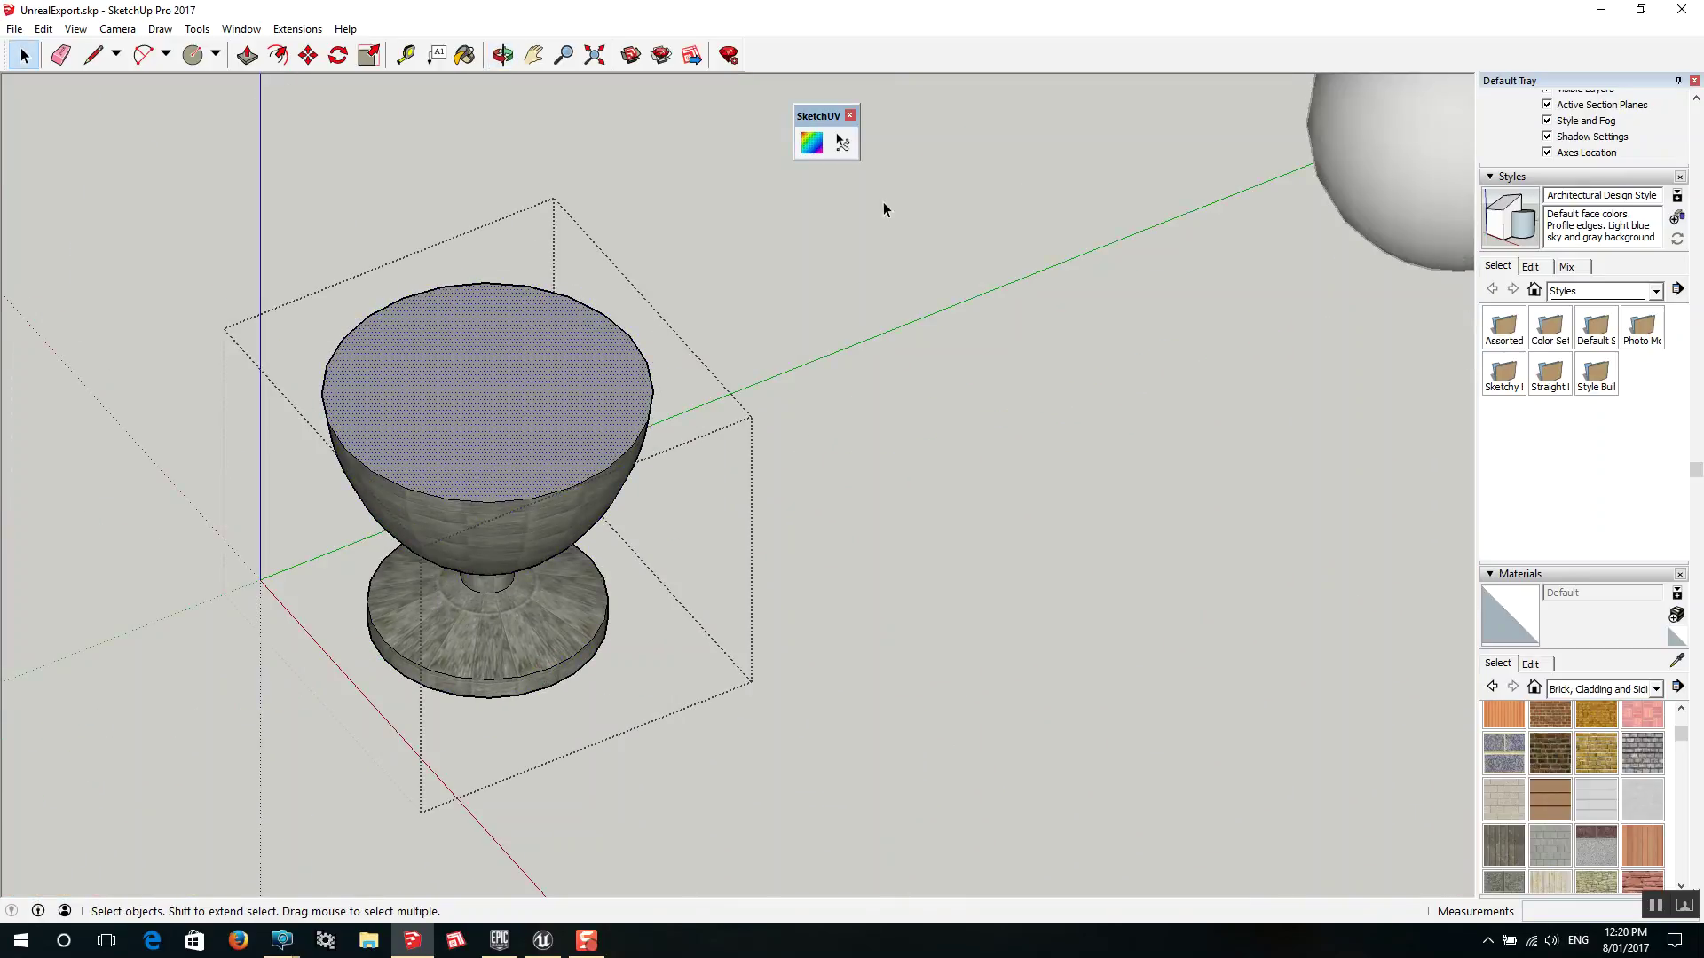
{"action": "left_click", "coordinate": [842, 143]}
{"action": "right_click", "coordinate": [520, 424]}
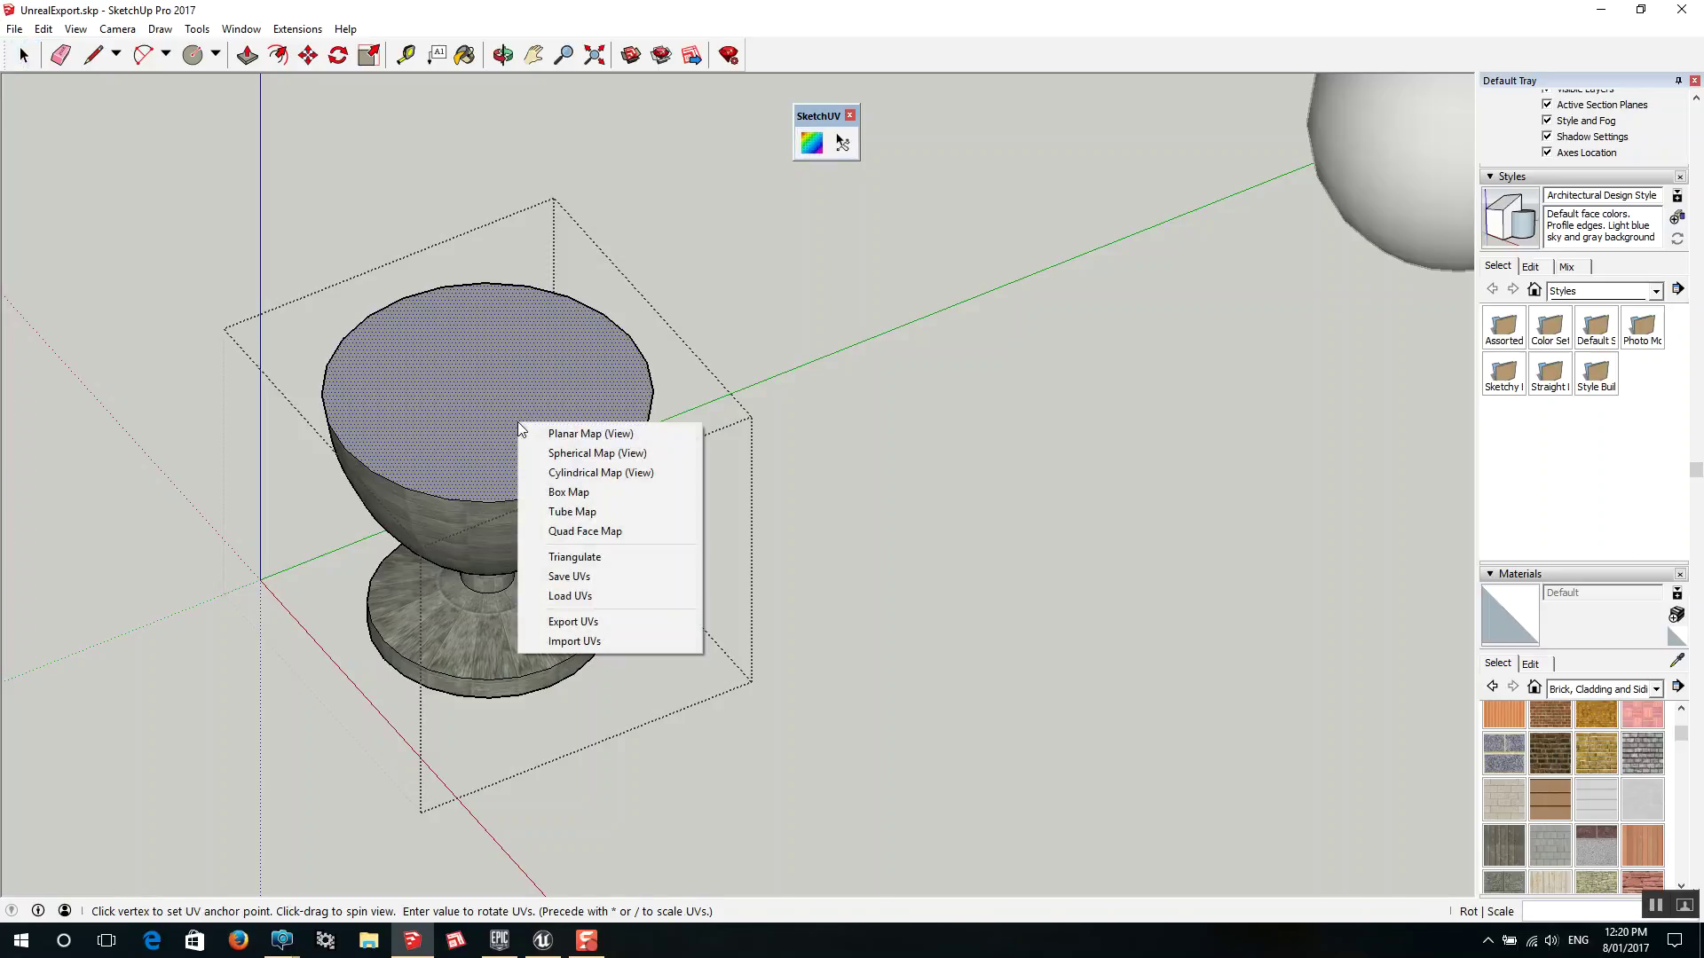
{"action": "left_click", "coordinate": [572, 493]}
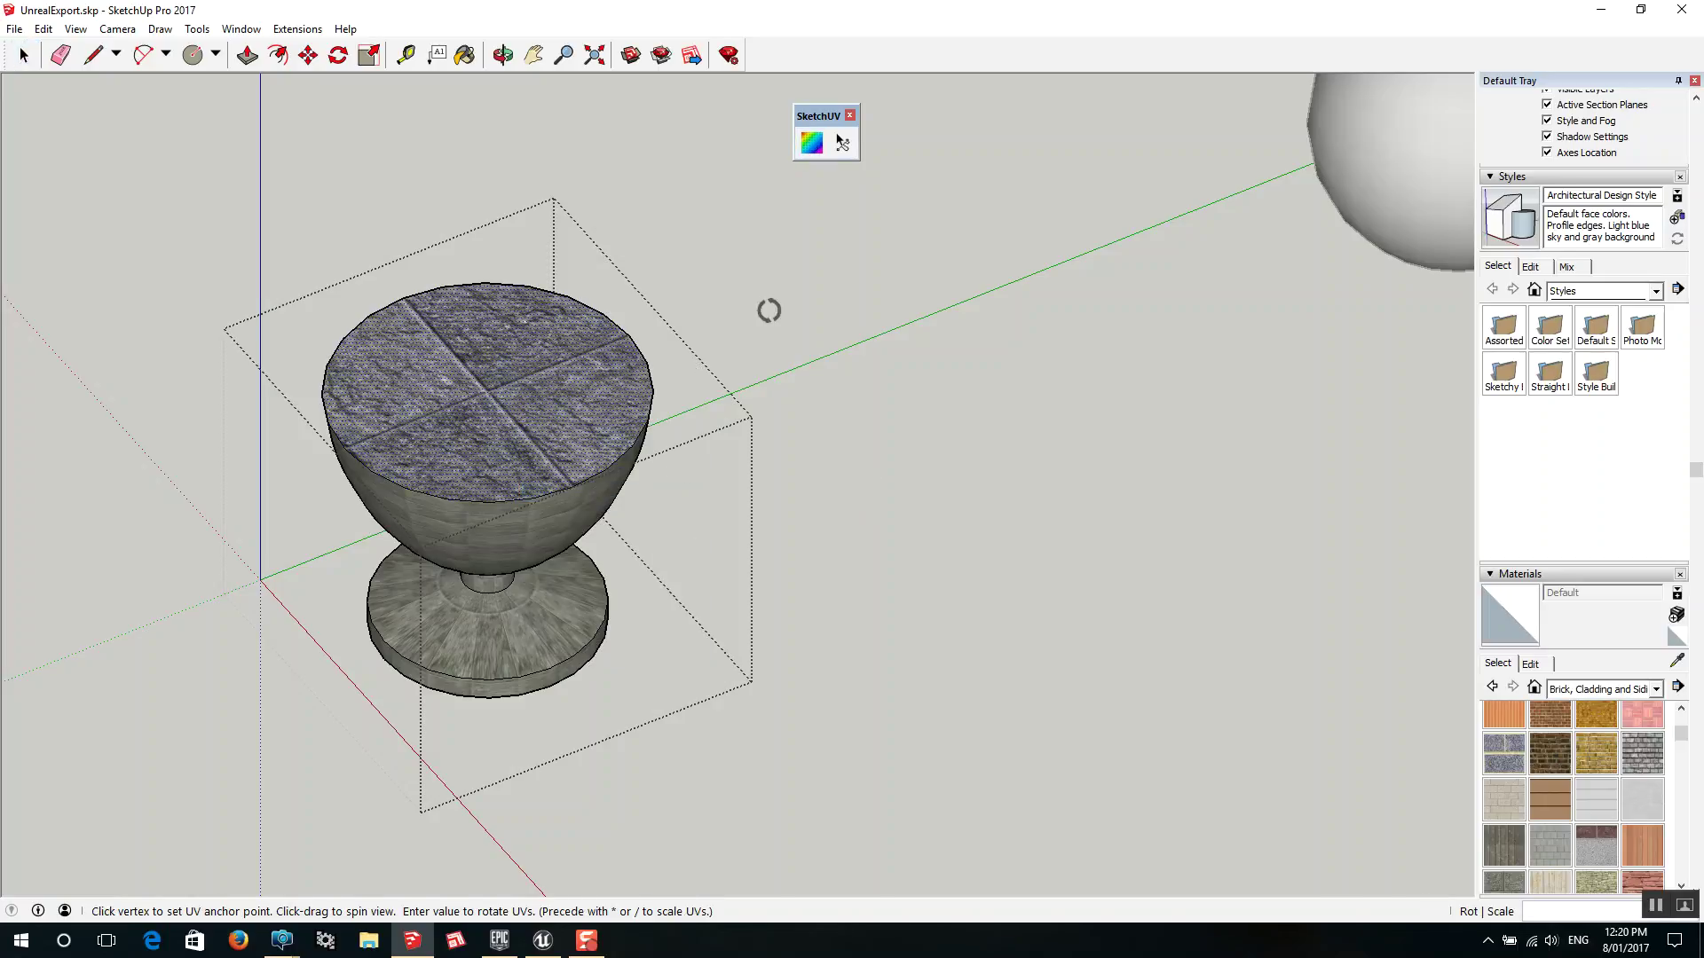
{"action": "type", "text": "2"}
{"action": "key", "text": "Return"}
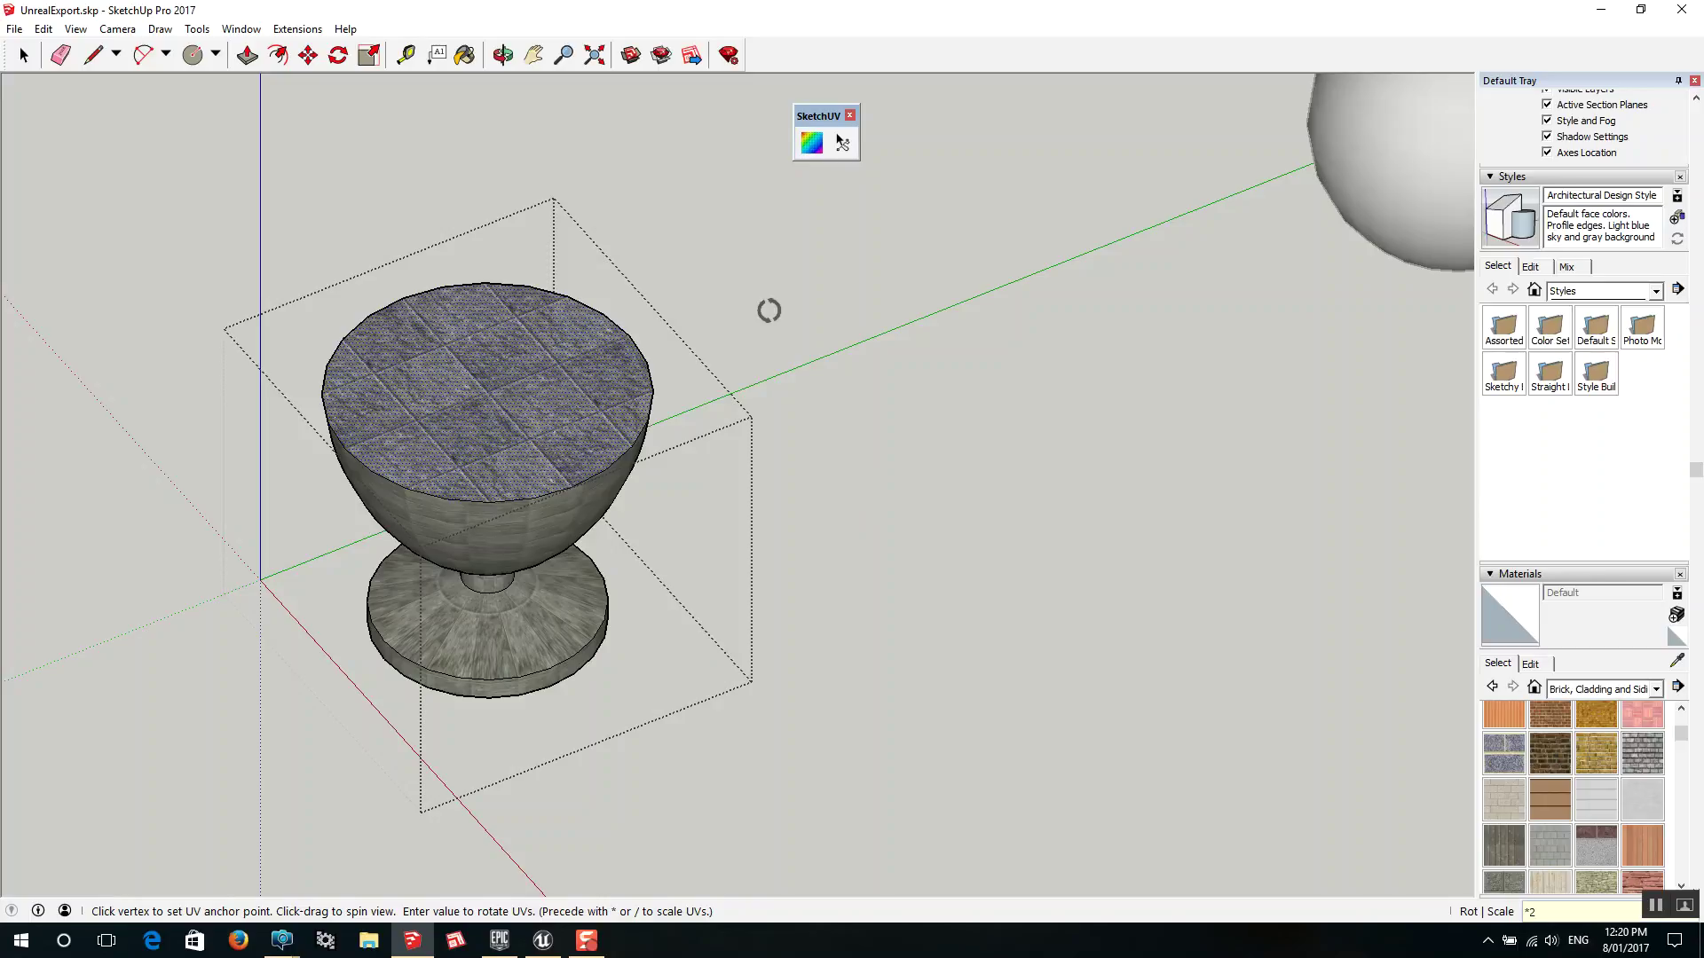
{"action": "key", "text": "space"}
{"action": "left_click", "coordinate": [920, 499]}
From the Left view, apply Spherical (View) mapping to the sphere's brick texture
{"action": "scroll", "coordinate": [600, 365], "scroll_direction": "down", "scroll_amount": 4}
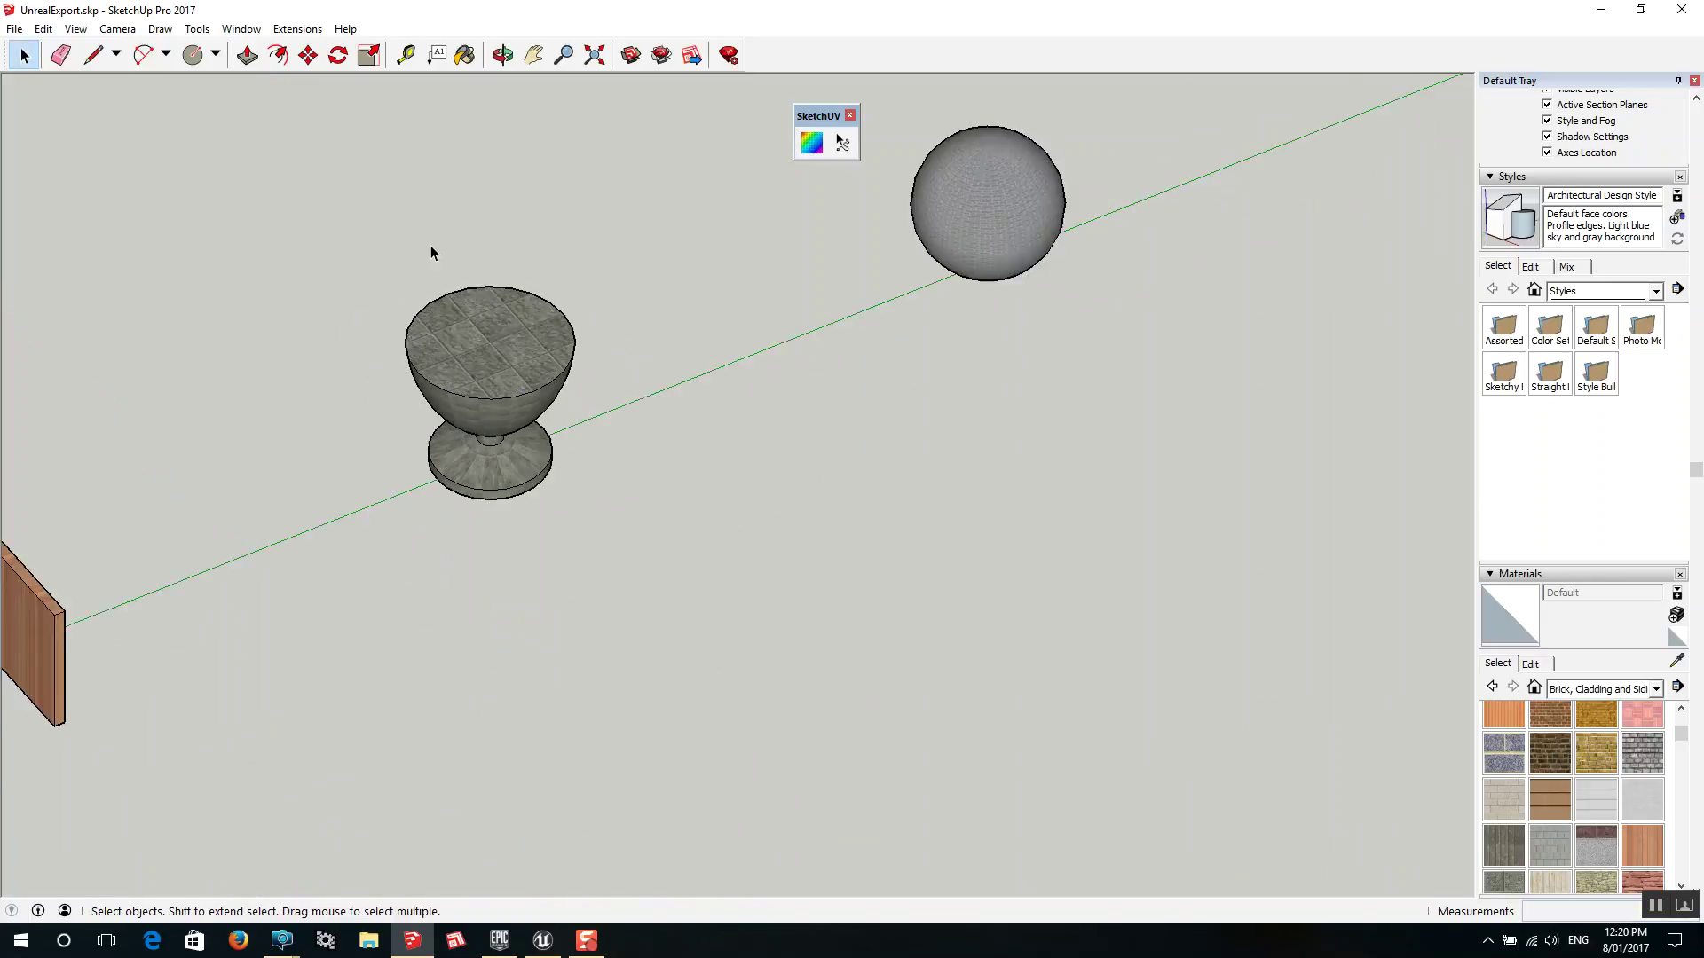
{"action": "scroll", "coordinate": [932, 94], "scroll_direction": "up", "scroll_amount": 6}
{"action": "scroll", "coordinate": [913, 209], "scroll_direction": "up", "scroll_amount": 3}
{"action": "middle_click_drag", "start_coordinate": [1005, 410], "coordinate": [764, 300]}
{"action": "scroll", "coordinate": [761, 350], "scroll_direction": "up", "scroll_amount": 4}
{"action": "scroll", "coordinate": [666, 494], "scroll_direction": "down", "scroll_amount": 4}
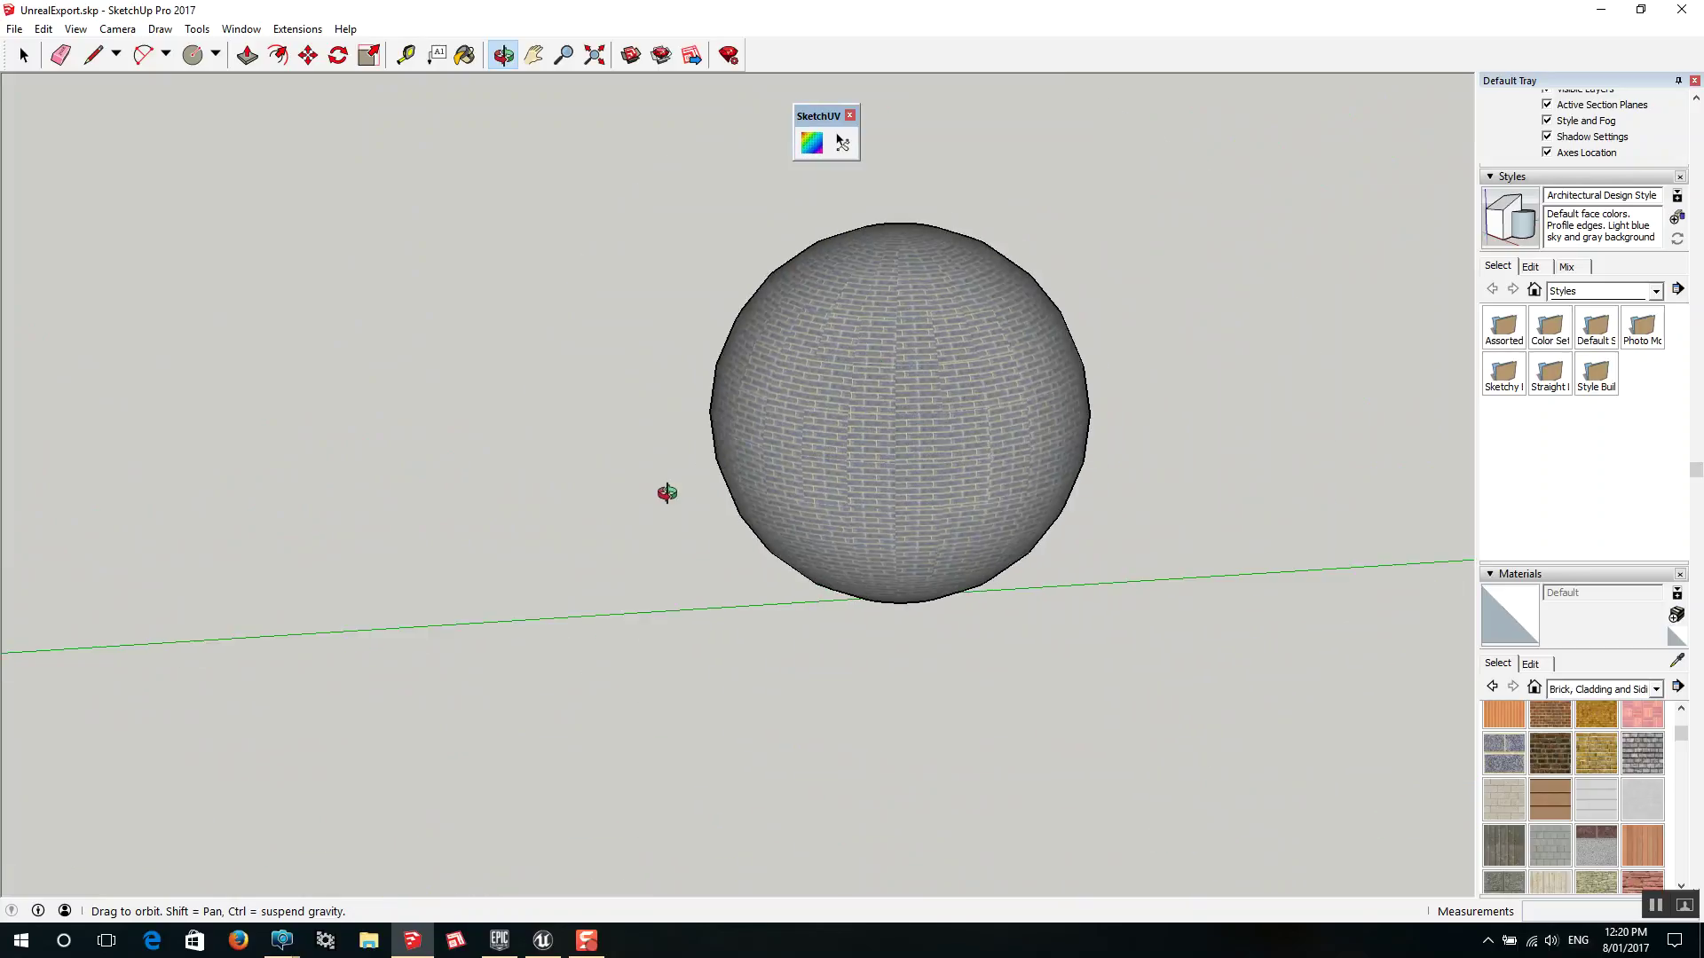
{"action": "middle_click_drag", "start_coordinate": [666, 494], "coordinate": [563, 508]}
{"action": "key", "text": "F6"}
{"action": "scroll", "coordinate": [1000, 539], "scroll_direction": "down", "scroll_amount": 3}
{"action": "scroll", "coordinate": [632, 532], "scroll_direction": "up", "scroll_amount": 4}
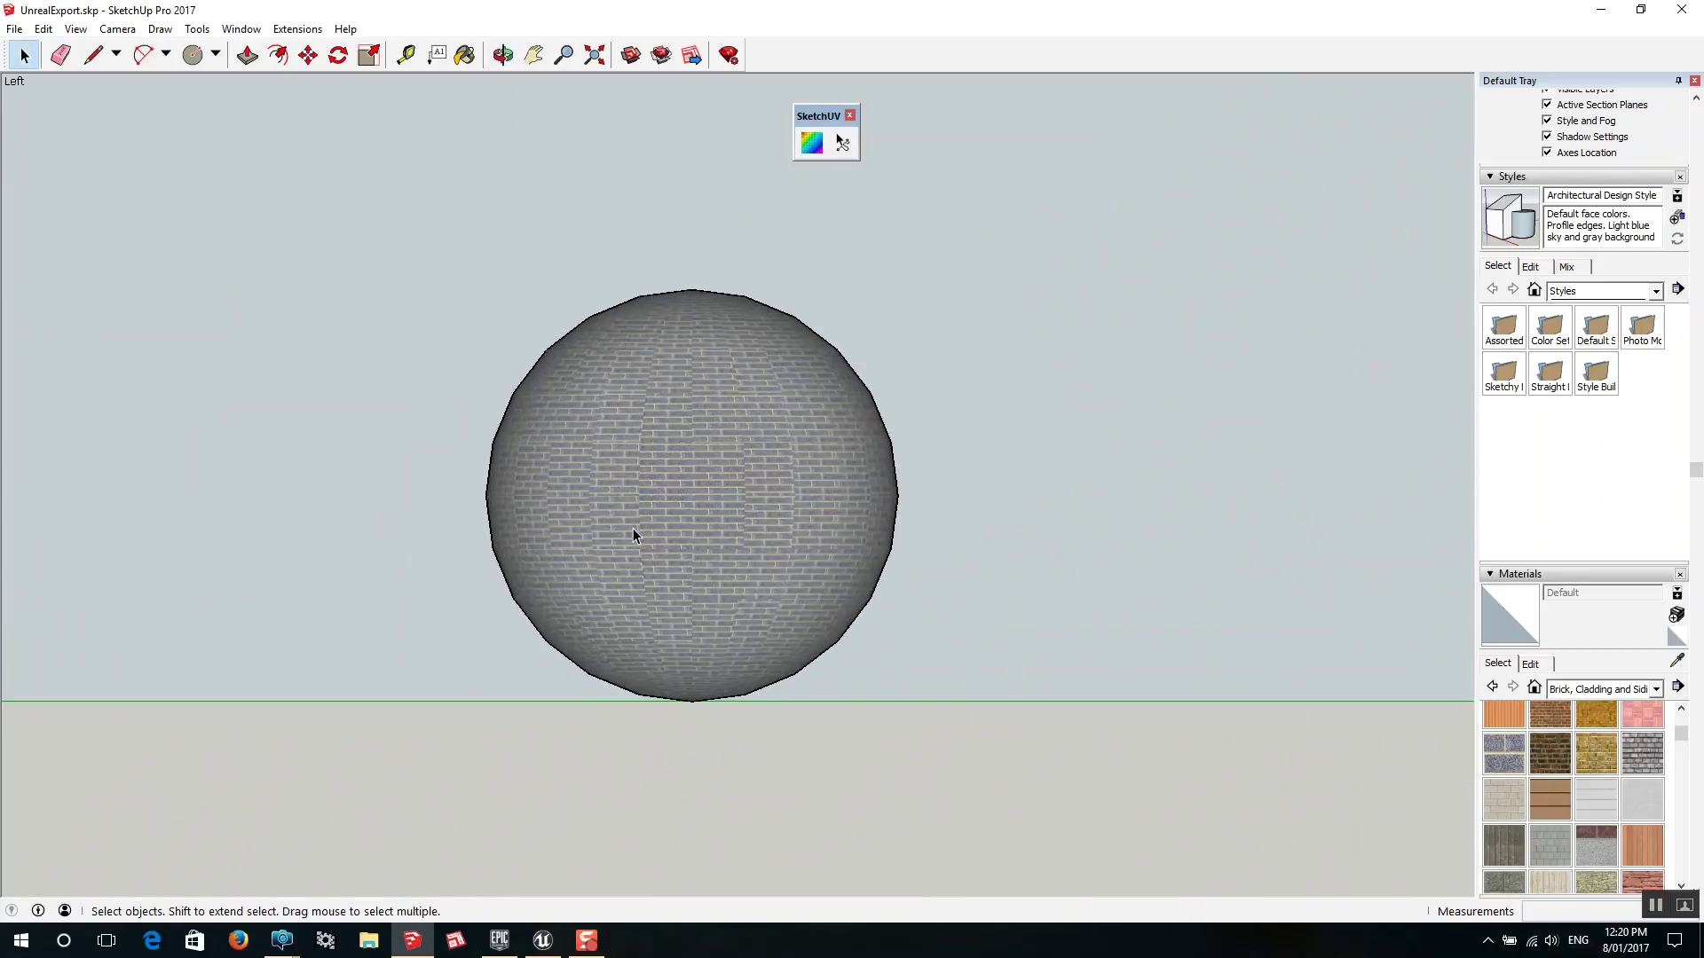
{"action": "triple_click", "coordinate": [732, 503]}
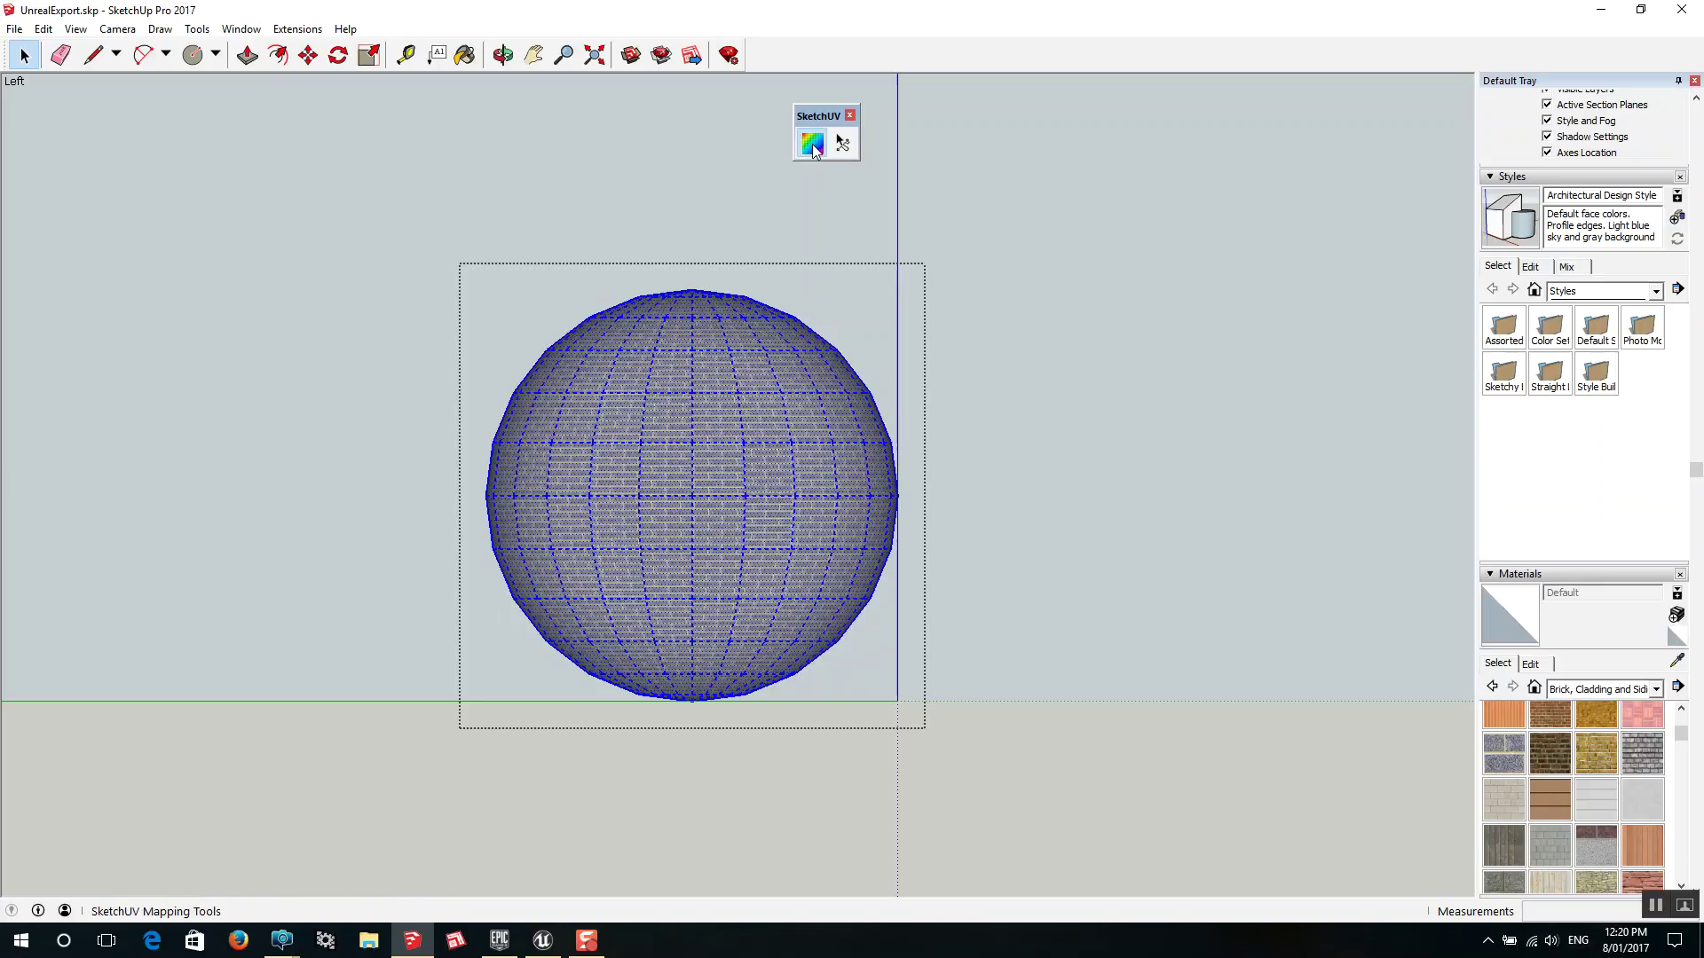
{"action": "left_click", "coordinate": [812, 144]}
{"action": "right_click", "coordinate": [729, 394]}
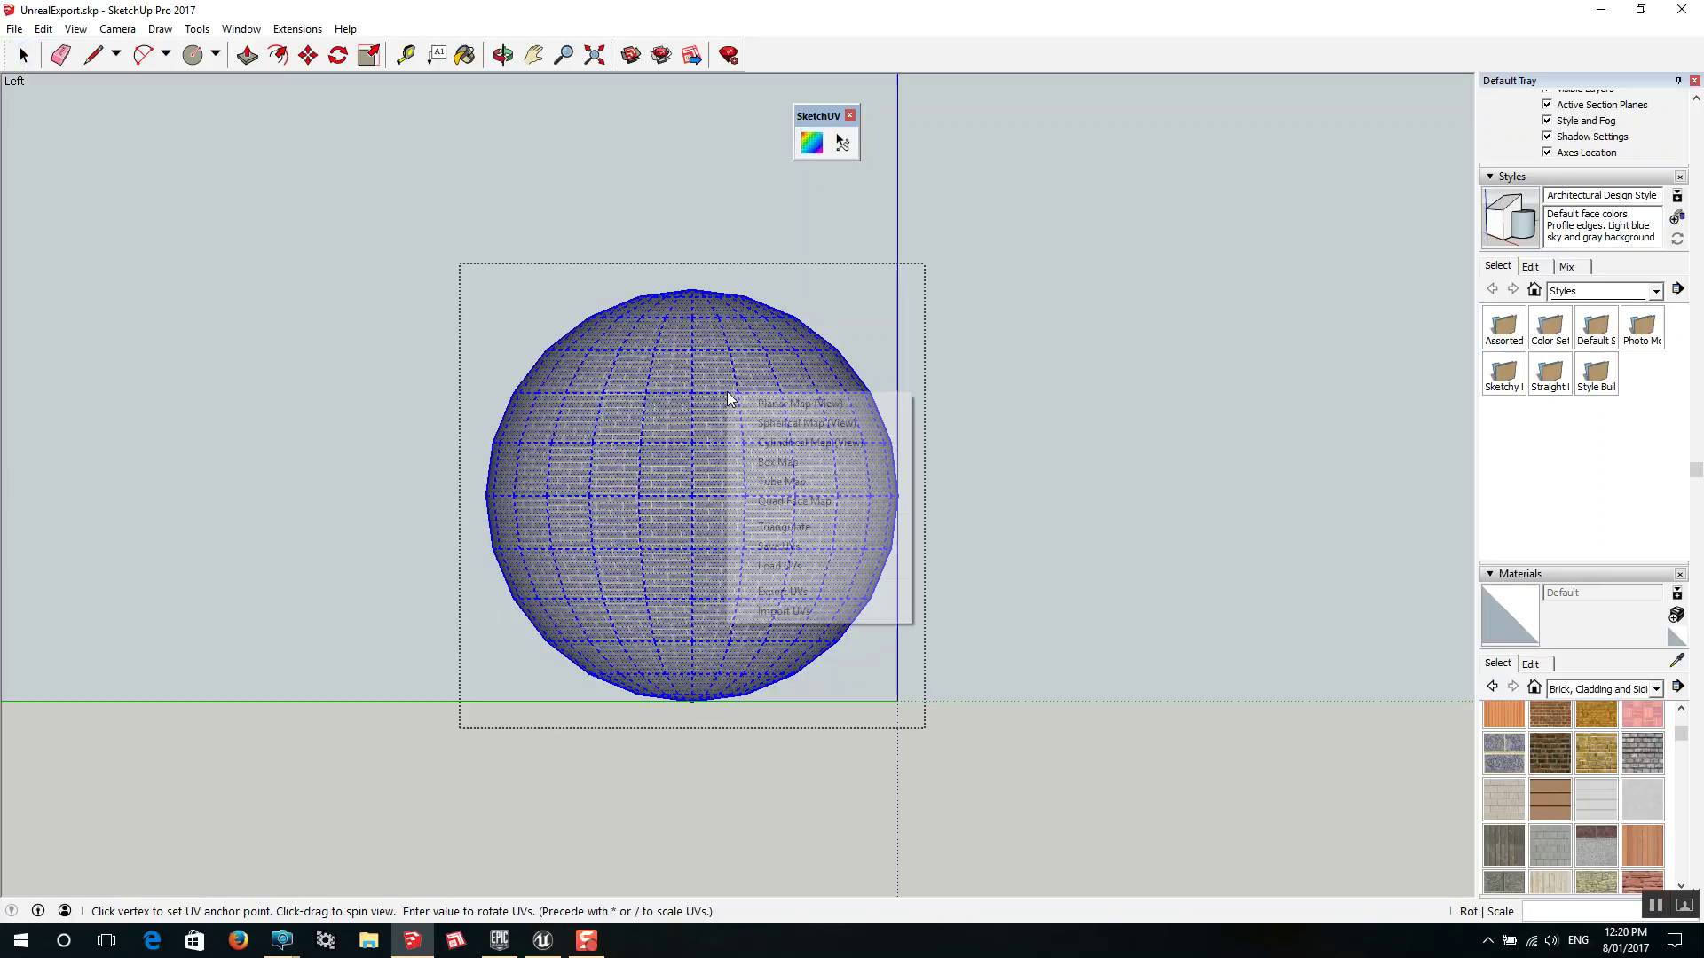
{"action": "left_click", "coordinate": [804, 425]}
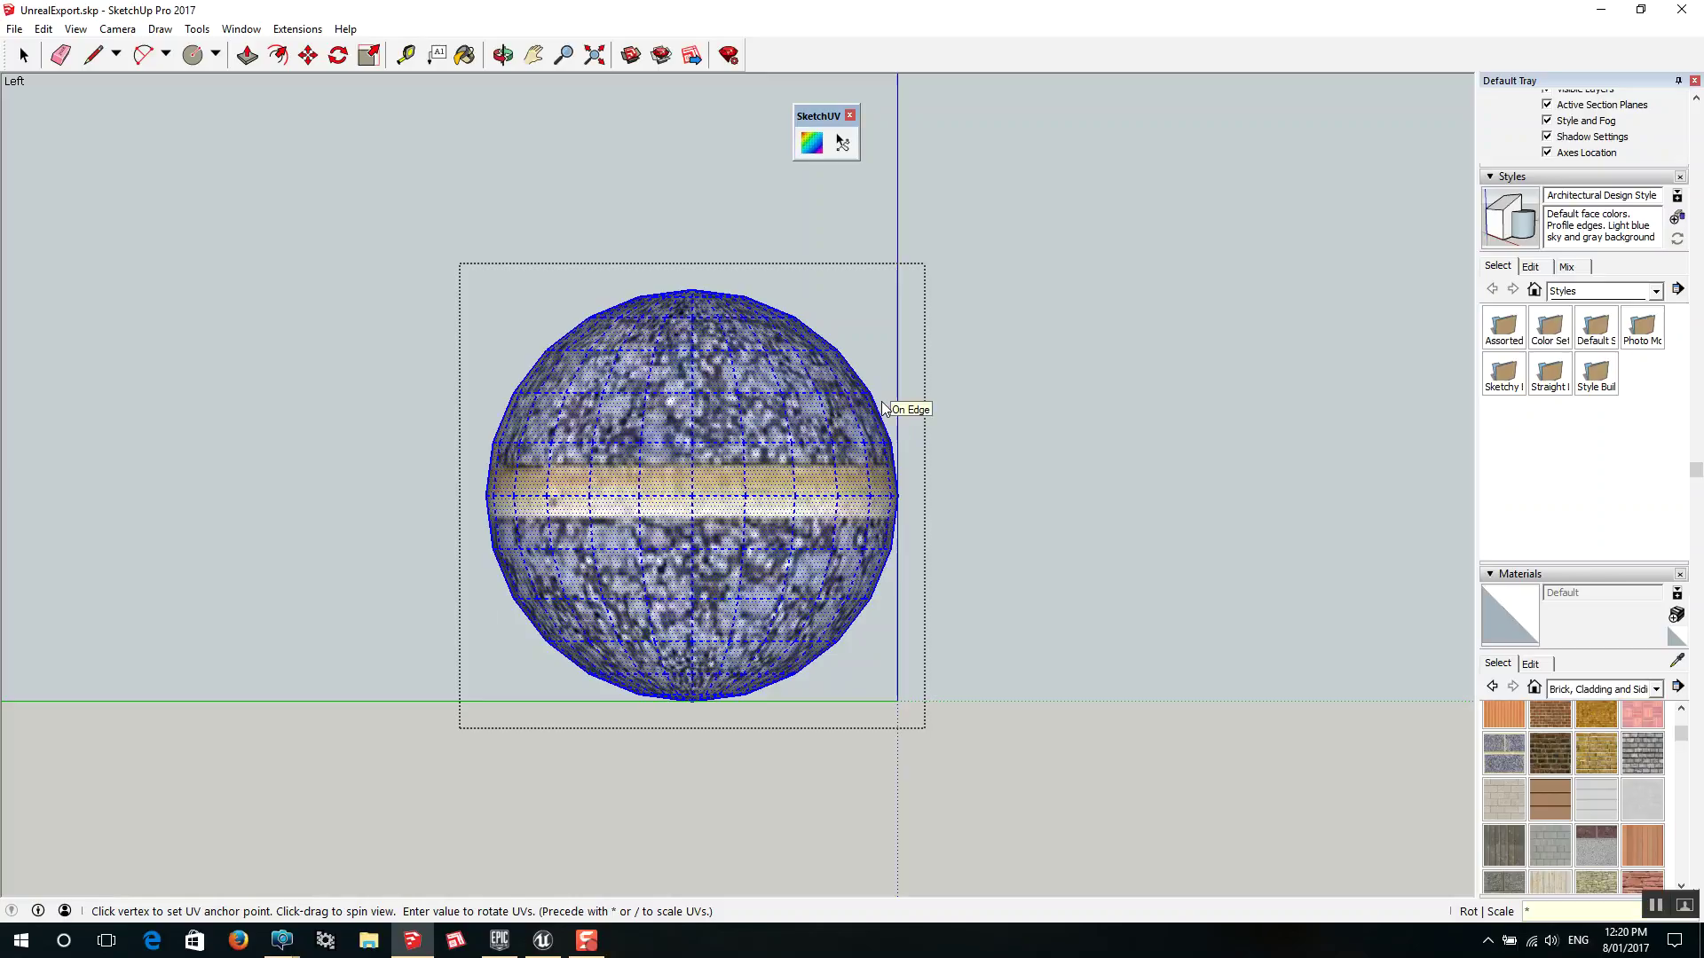
Scale the sphere's brick texture by *5 and then *2, then deselect the sphere
{"action": "type", "text": "*5"}
{"action": "key", "text": "Return"}
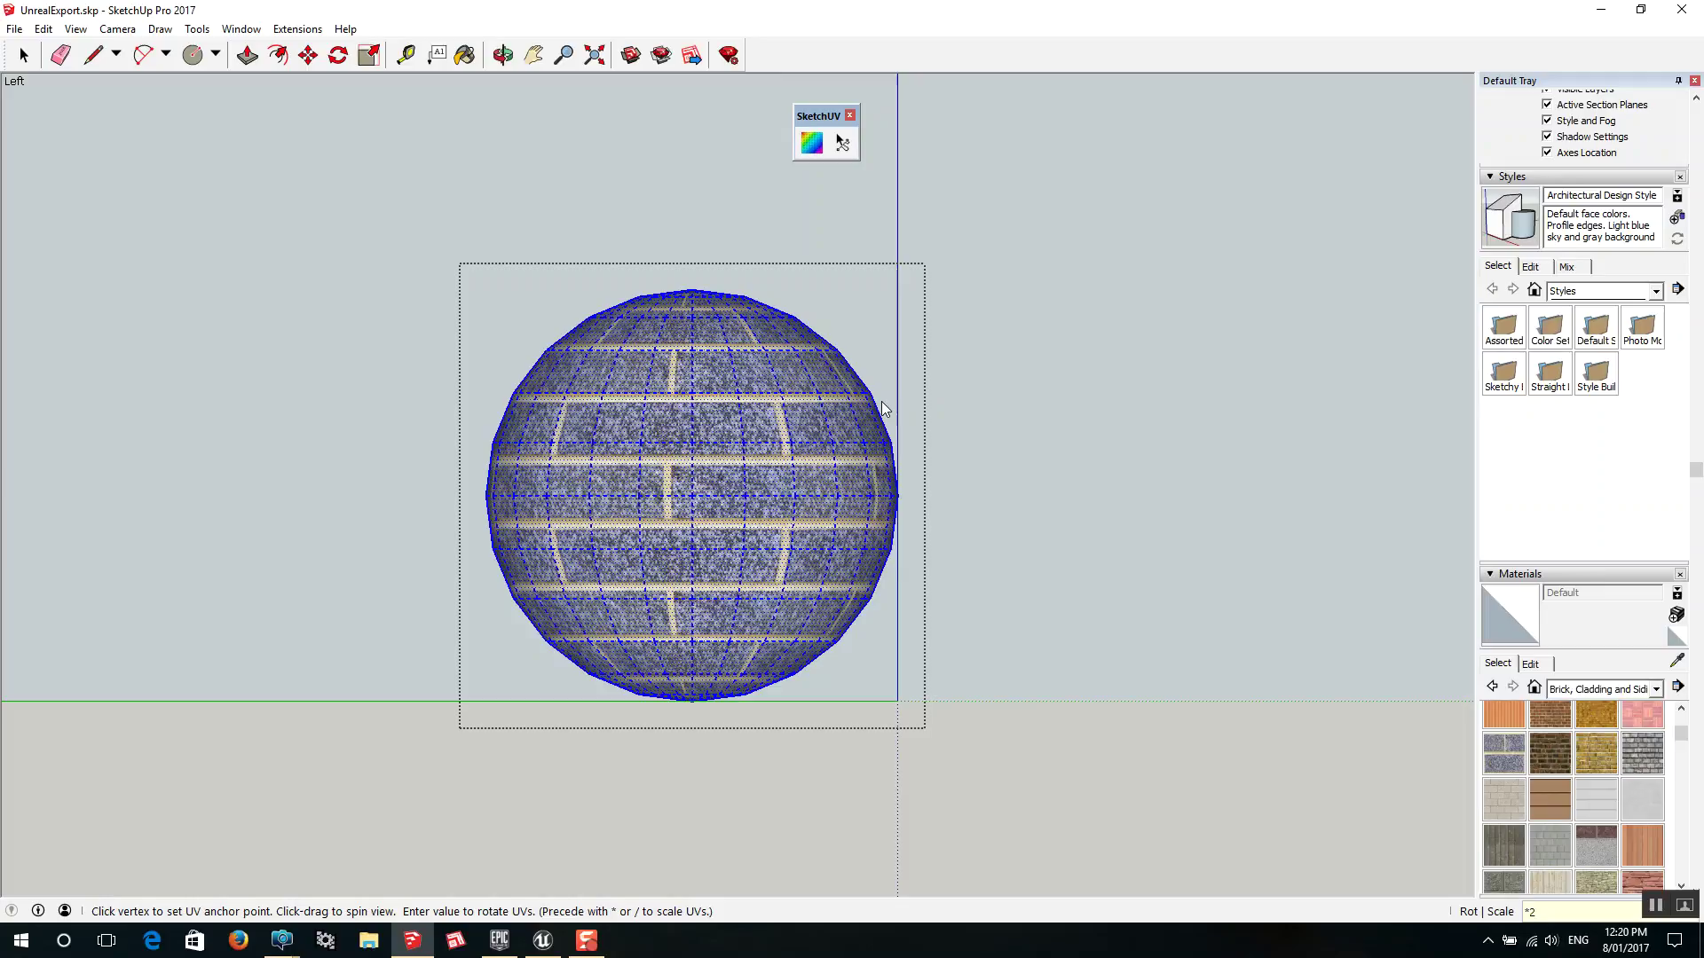
{"action": "type", "text": "*2"}
{"action": "key", "text": "Return"}
{"action": "key", "text": "space"}
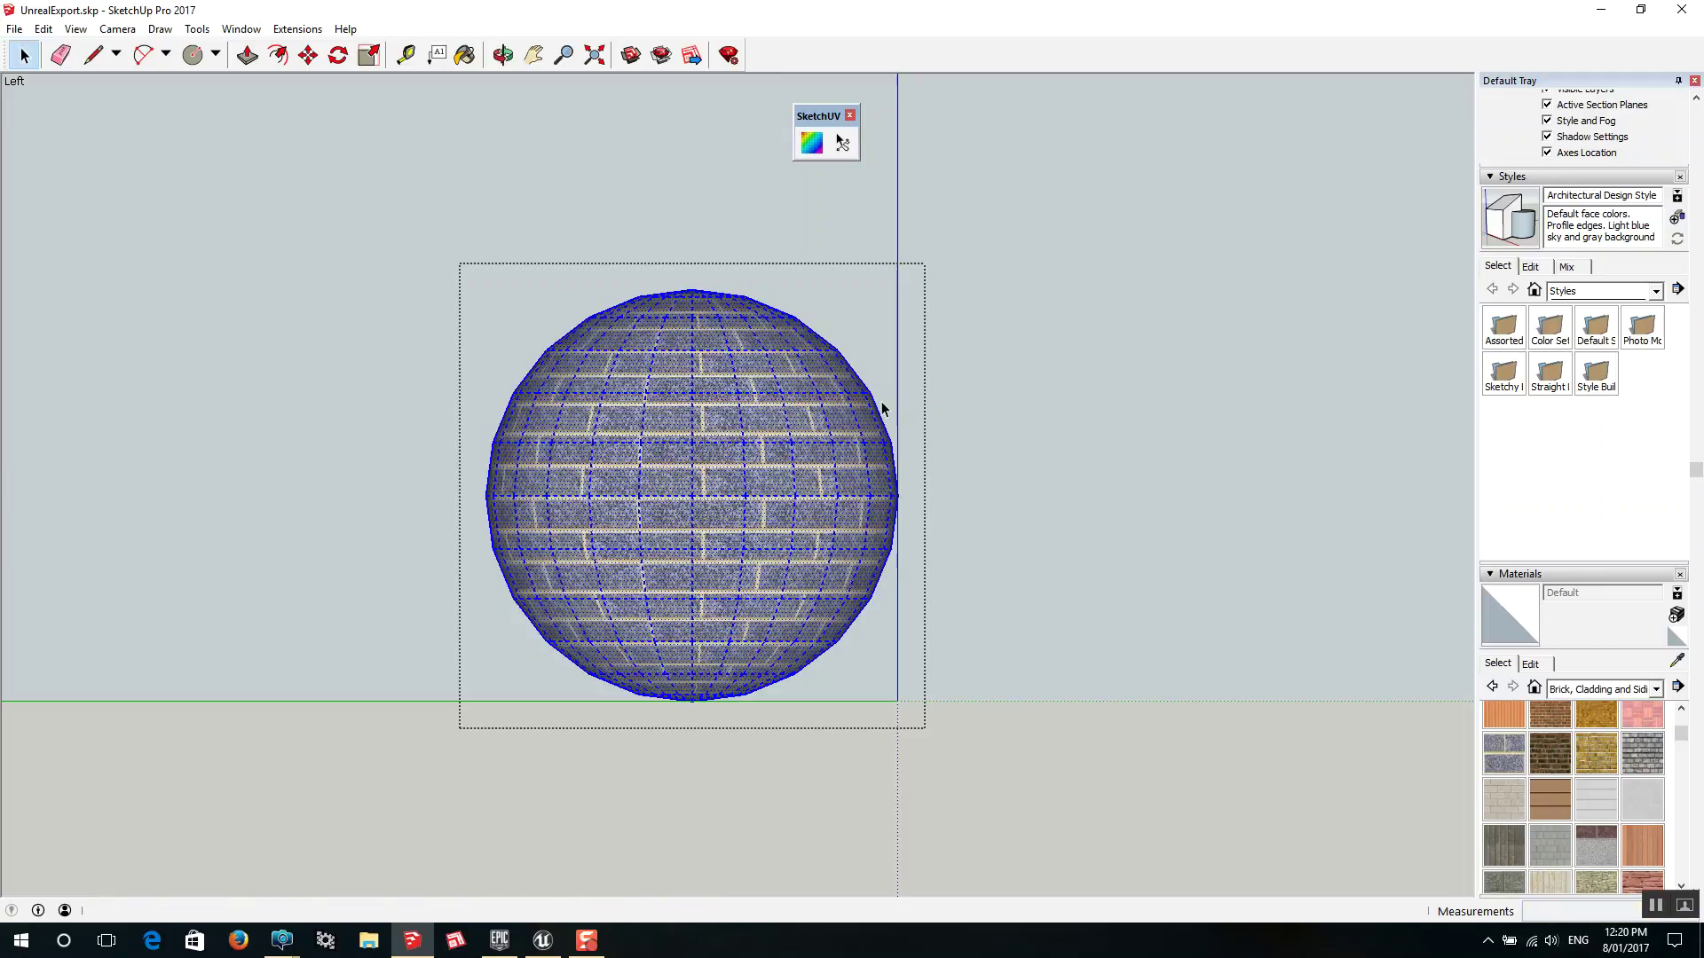
{"action": "left_click", "coordinate": [1037, 524]}
{"action": "scroll", "coordinate": [839, 527], "scroll_direction": "down", "scroll_amount": 3}
{"action": "scroll", "coordinate": [827, 527], "scroll_direction": "up", "scroll_amount": 3}
Orbit and zoom around the wall, goblet and sphere to inspect their new textures
{"action": "key", "text": "o"}
{"action": "left_click_drag", "start_coordinate": [915, 494], "coordinate": [695, 707]}
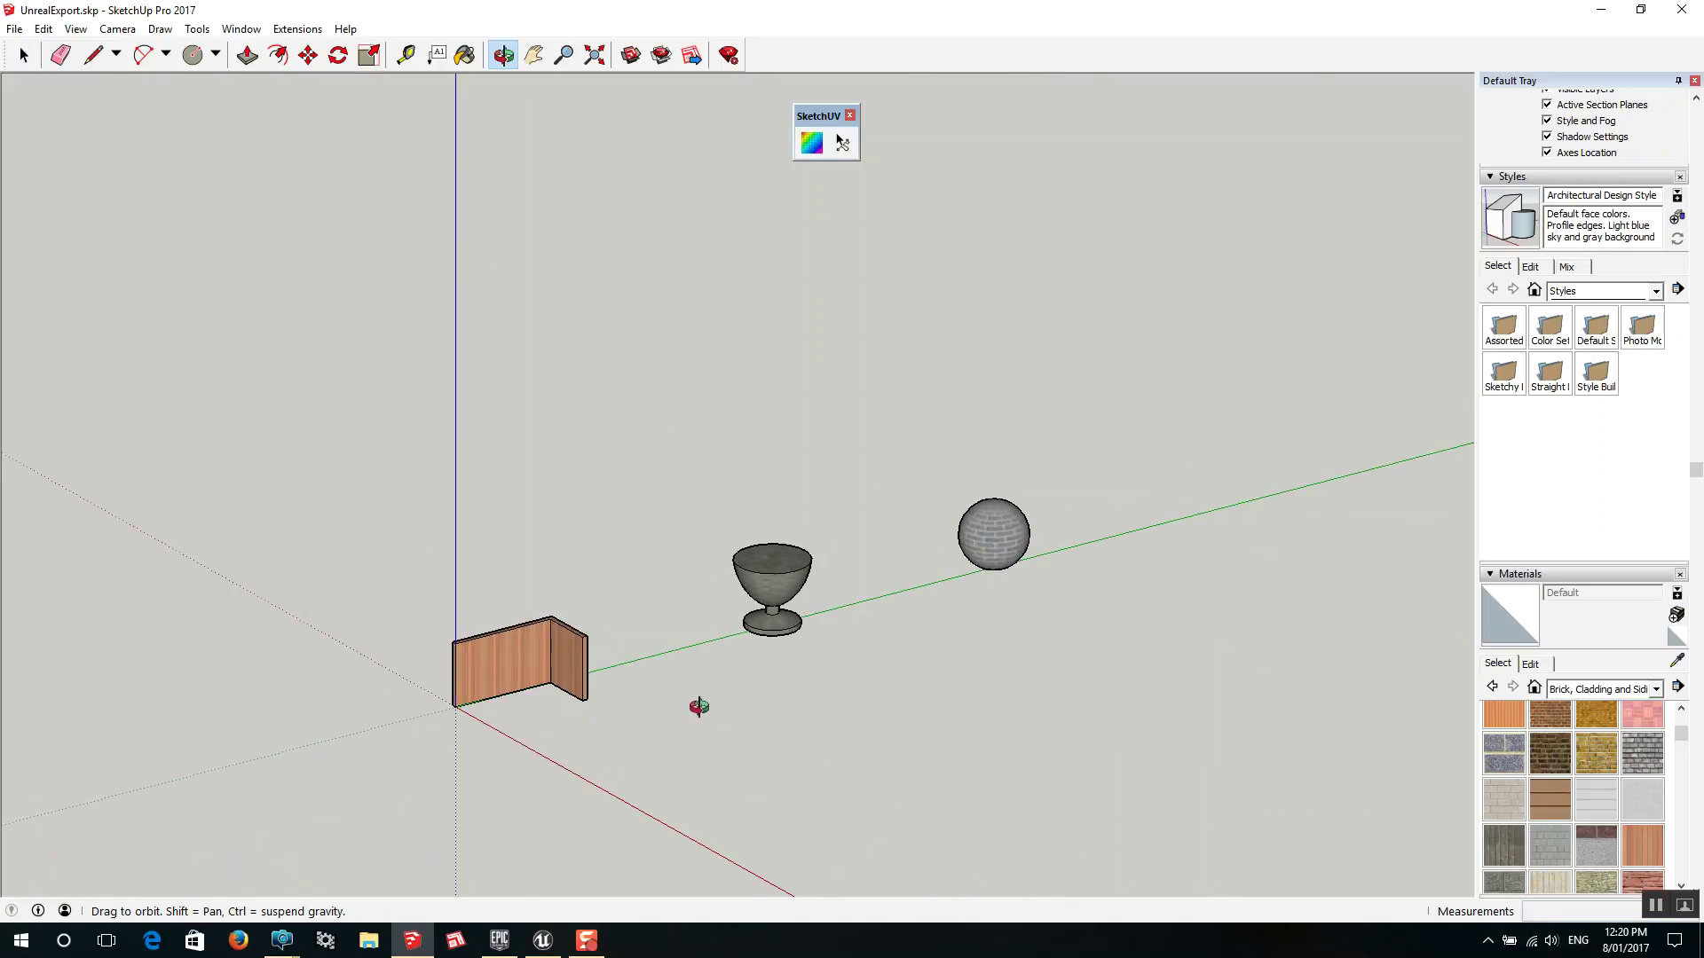
{"action": "scroll", "coordinate": [702, 709], "scroll_direction": "up", "scroll_amount": 3}
{"action": "scroll", "coordinate": [1062, 509], "scroll_direction": "up", "scroll_amount": 2}
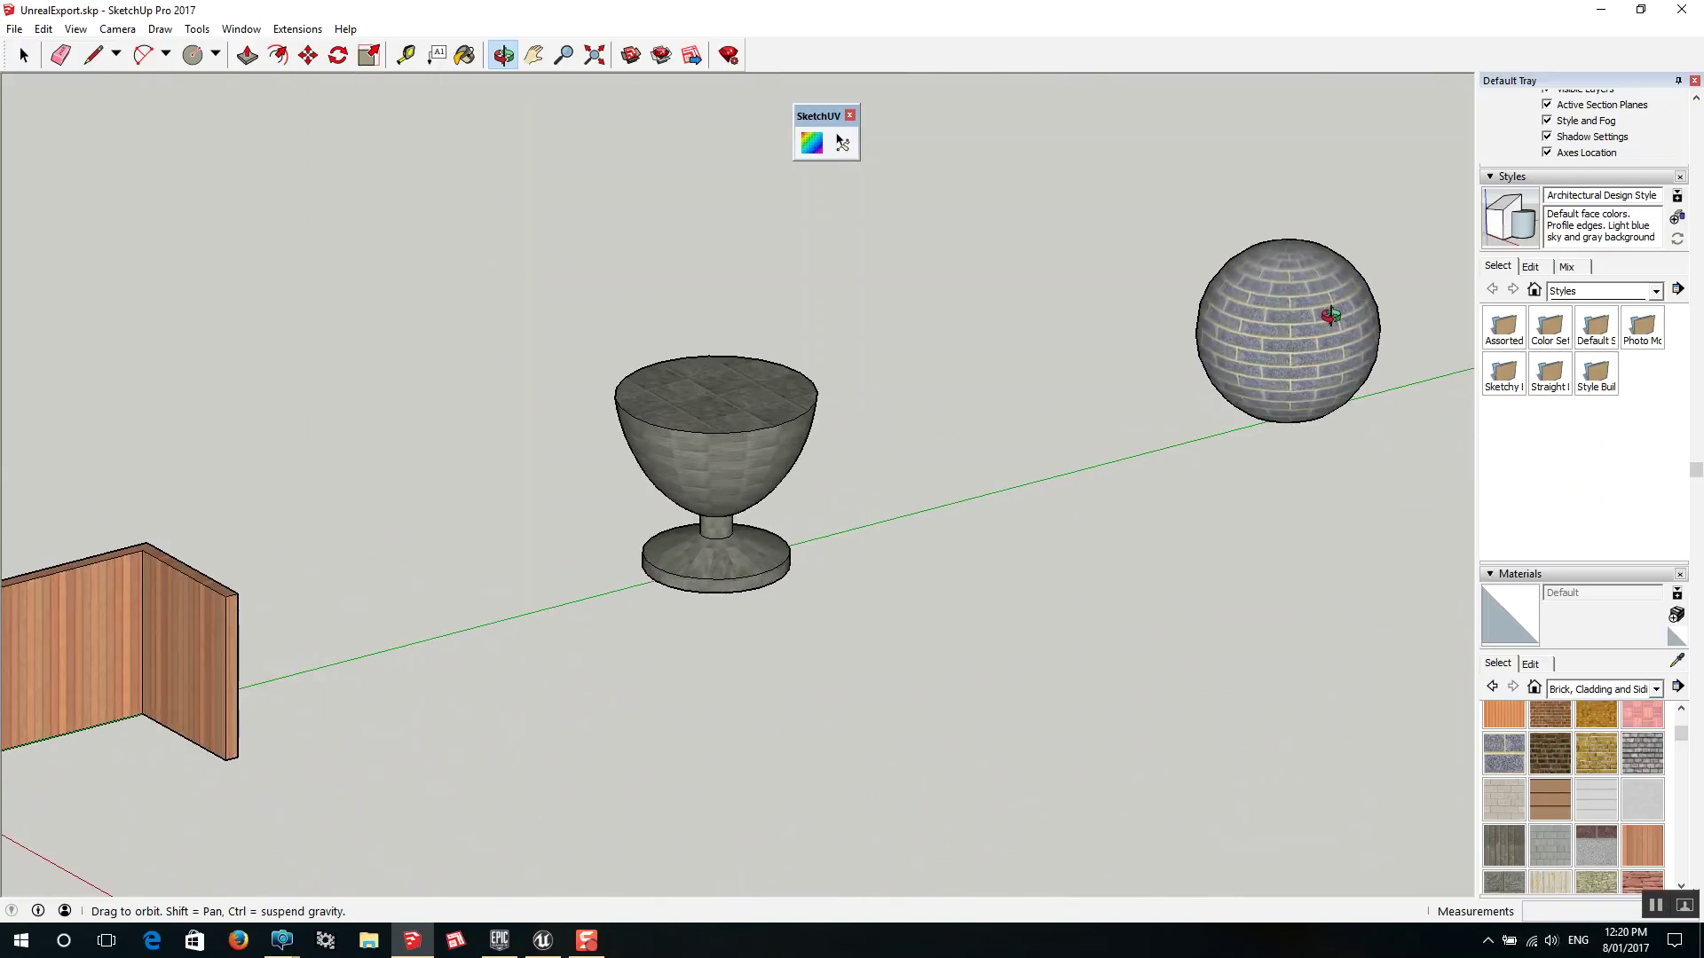
{"action": "scroll", "coordinate": [1329, 316], "scroll_direction": "down", "scroll_amount": 2}
{"action": "scroll", "coordinate": [625, 418], "scroll_direction": "down", "scroll_amount": 2}
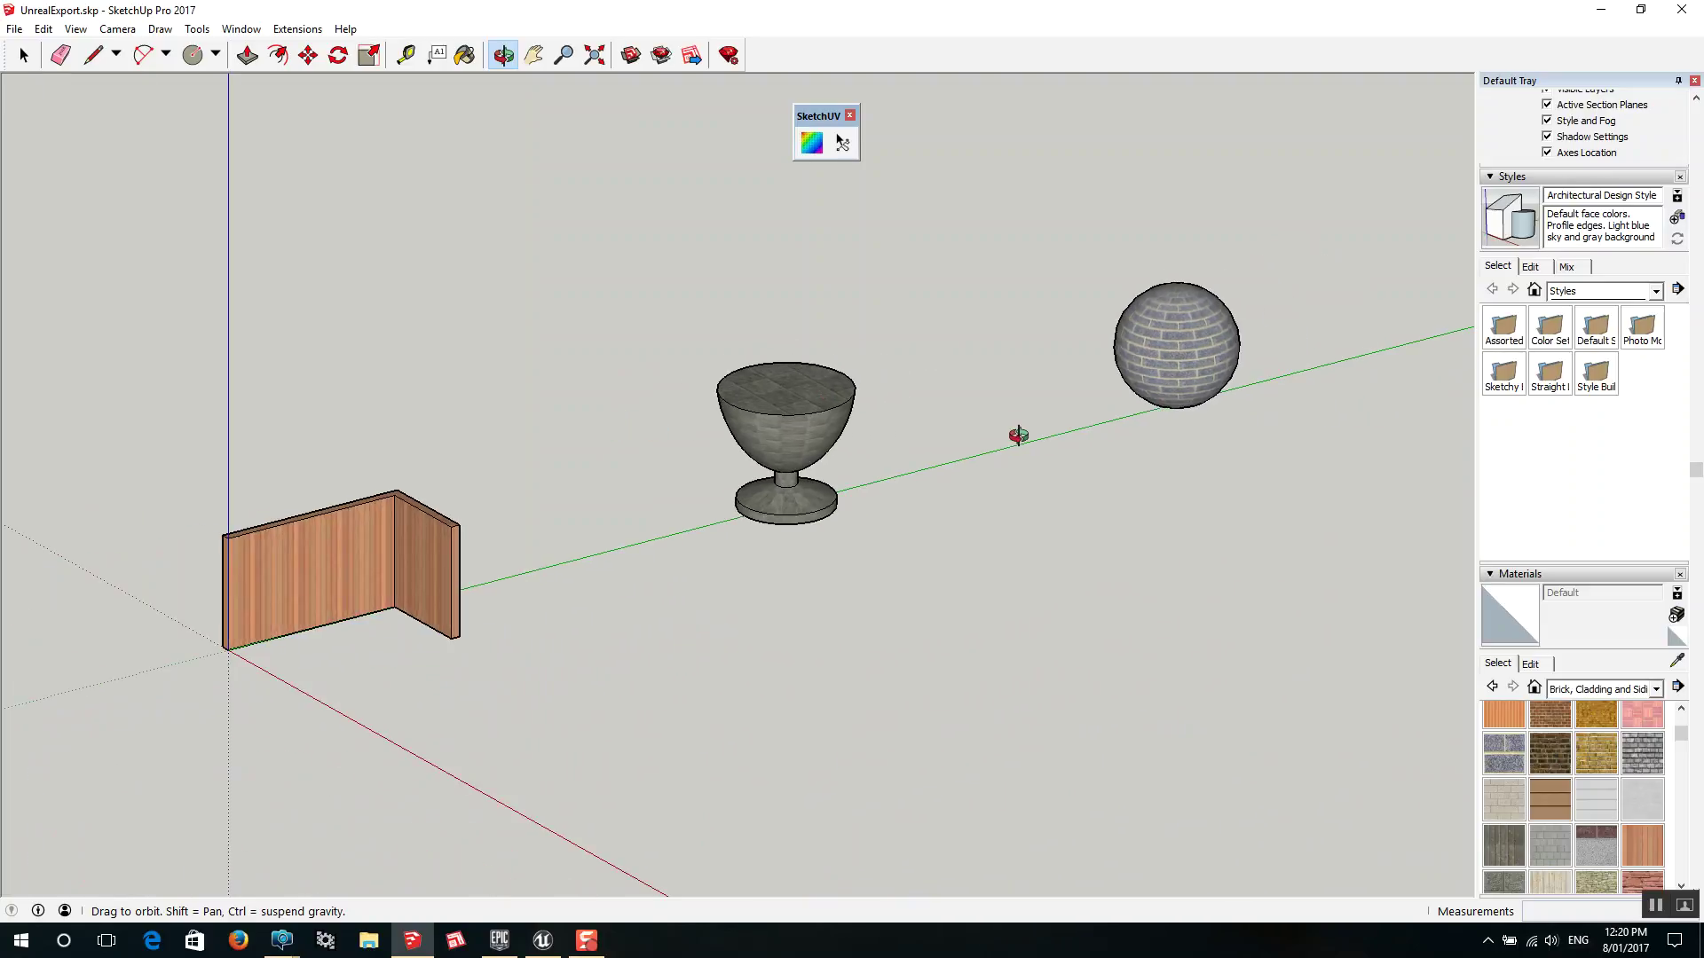
{"action": "scroll", "coordinate": [1017, 433], "scroll_direction": "up", "scroll_amount": 3}
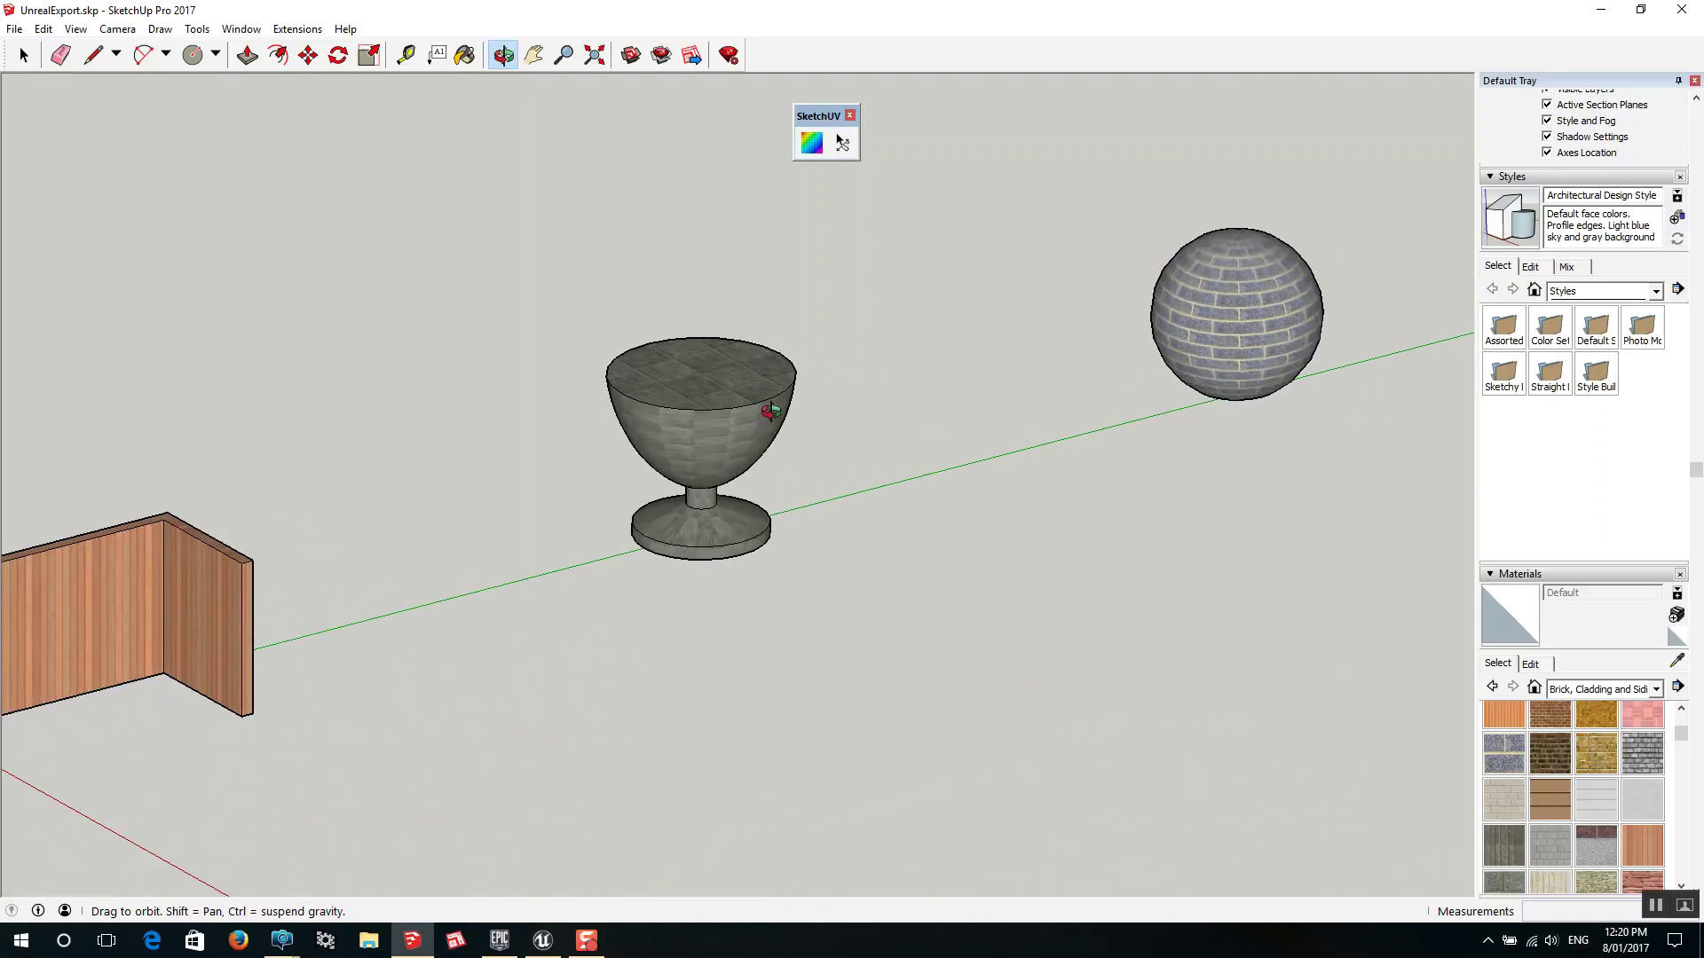
{"action": "scroll", "coordinate": [781, 413], "scroll_direction": "down", "scroll_amount": 1}
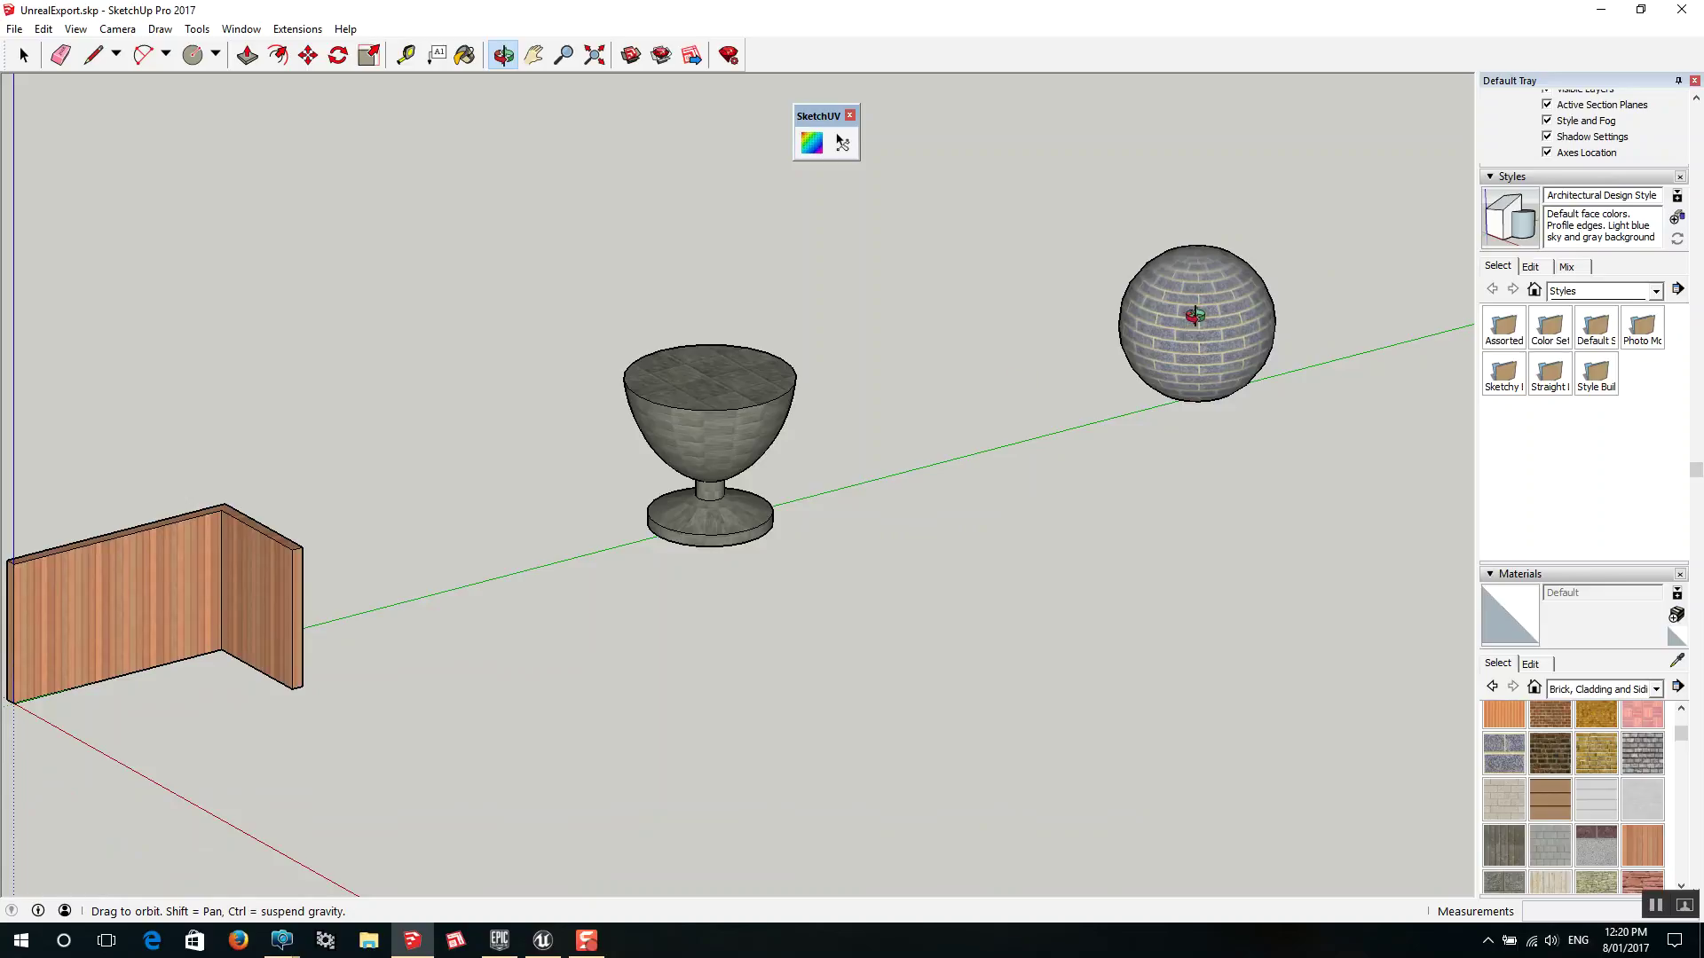
{"action": "scroll", "coordinate": [689, 368], "scroll_direction": "up", "scroll_amount": 2}
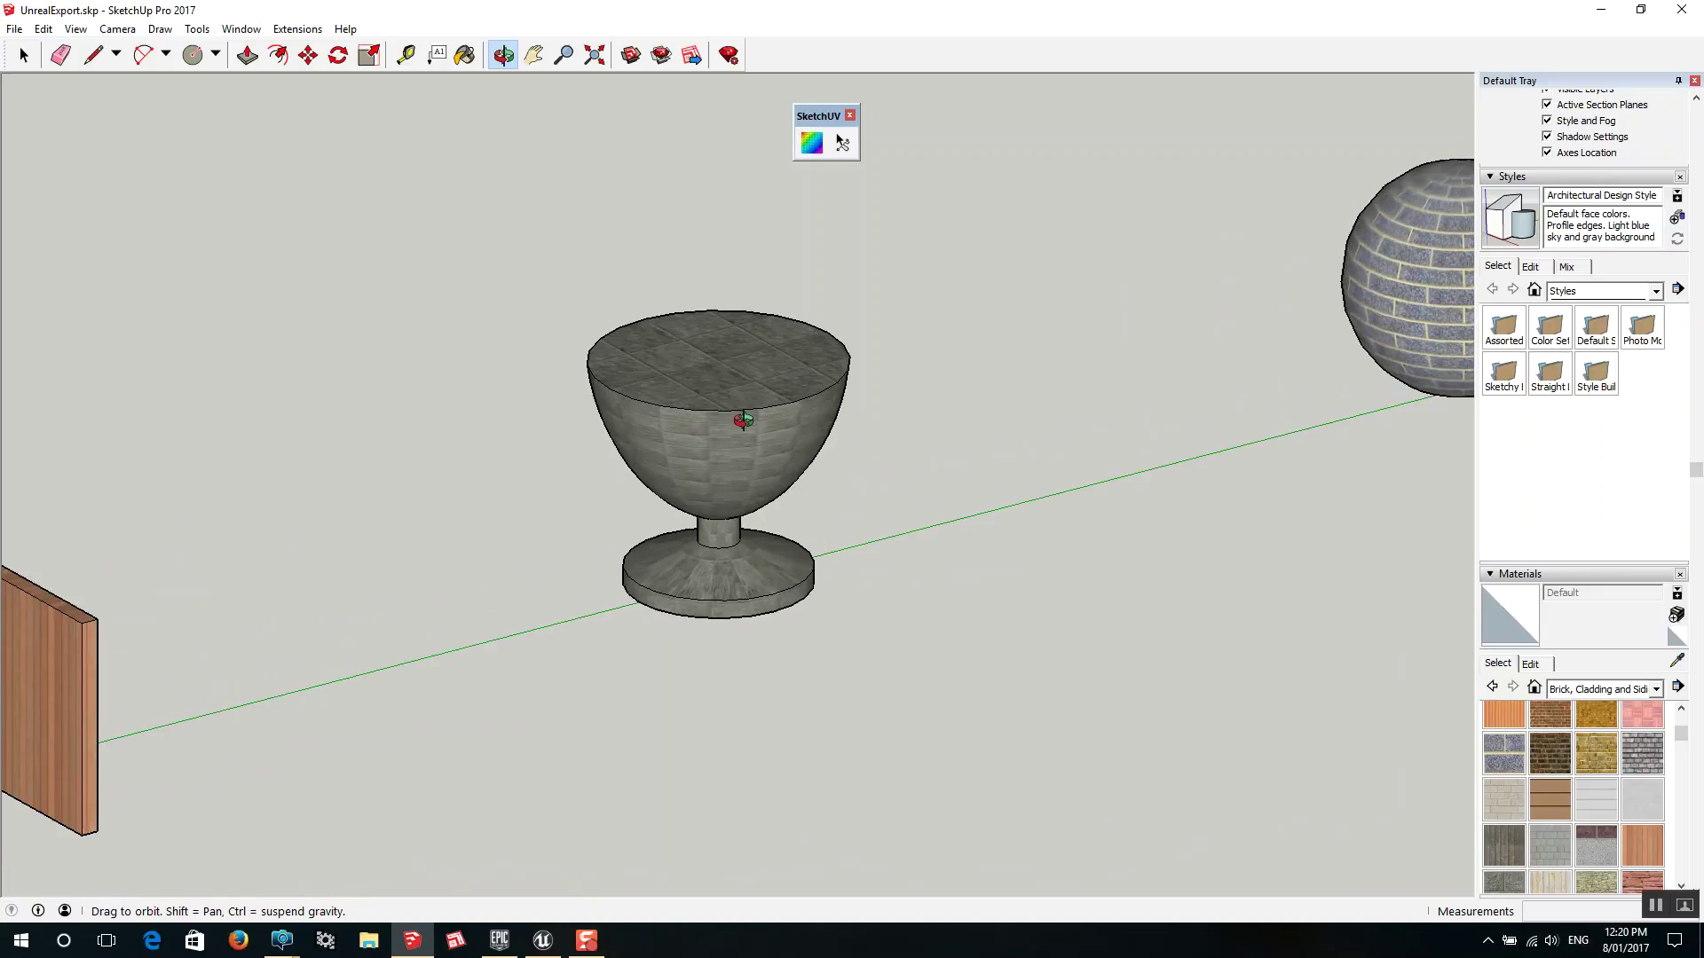
{"action": "scroll", "coordinate": [744, 420], "scroll_direction": "down", "scroll_amount": 2}
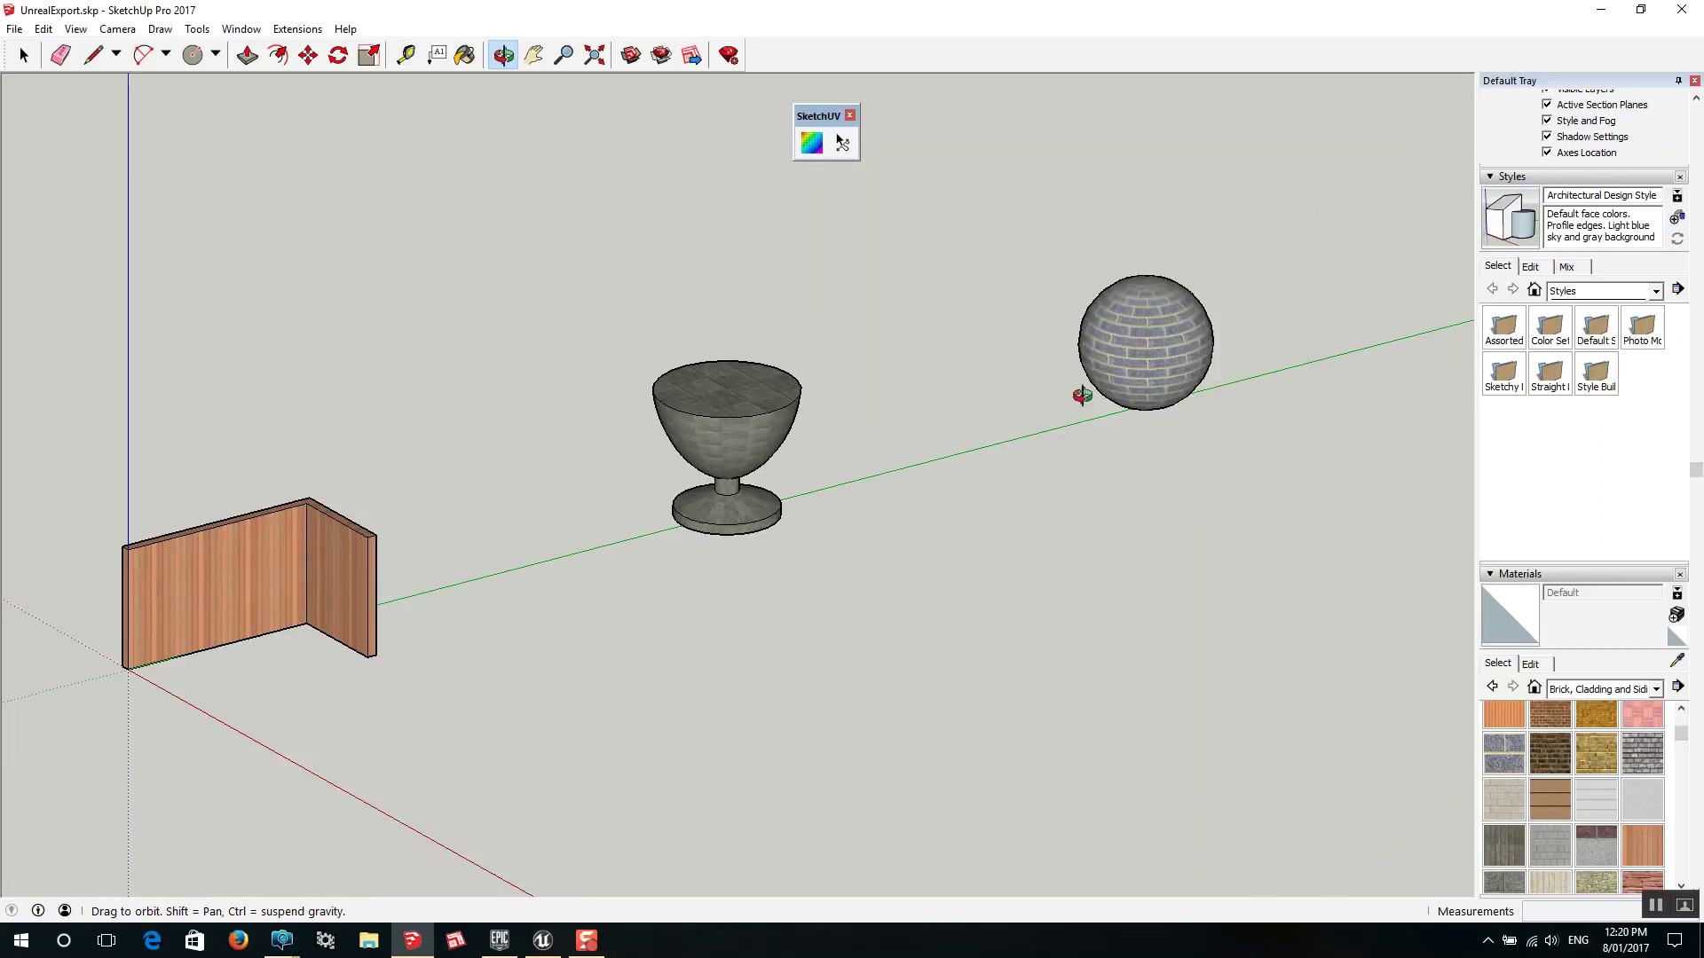
{"action": "scroll", "coordinate": [1158, 315], "scroll_direction": "up", "scroll_amount": 3}
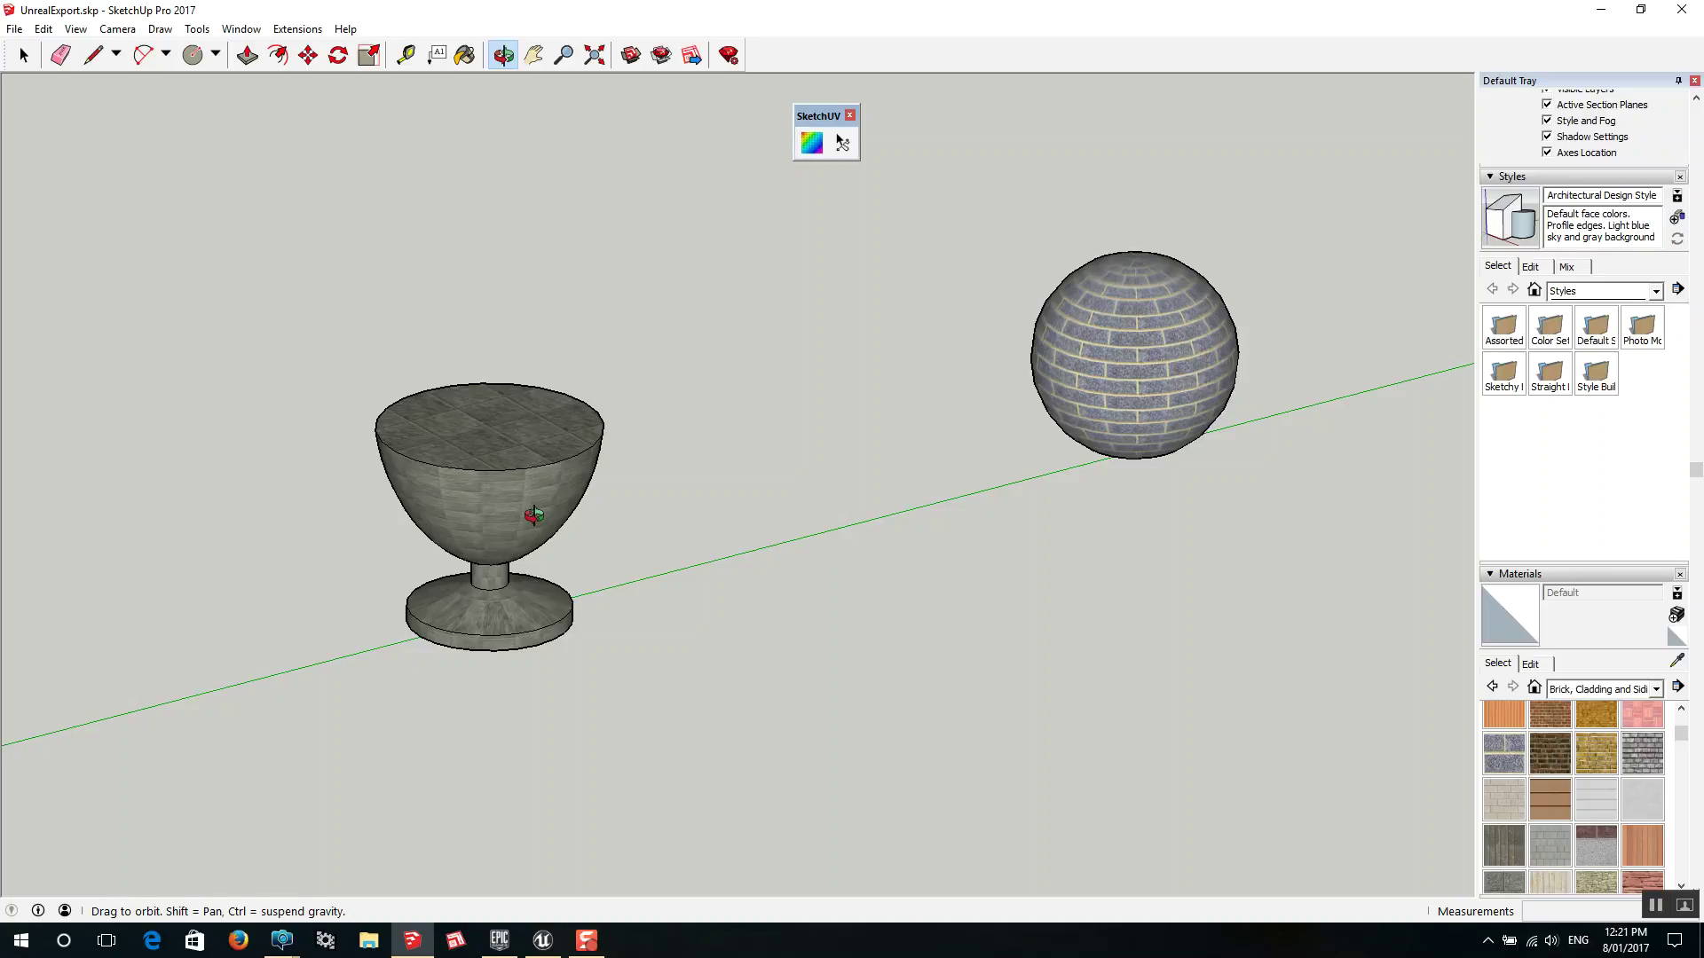
Triangulate all of the goblet's faces with the SketchUV mapping tool
{"action": "key", "text": "space"}
{"action": "double_click", "coordinate": [497, 511]}
{"action": "triple_click", "coordinate": [497, 513]}
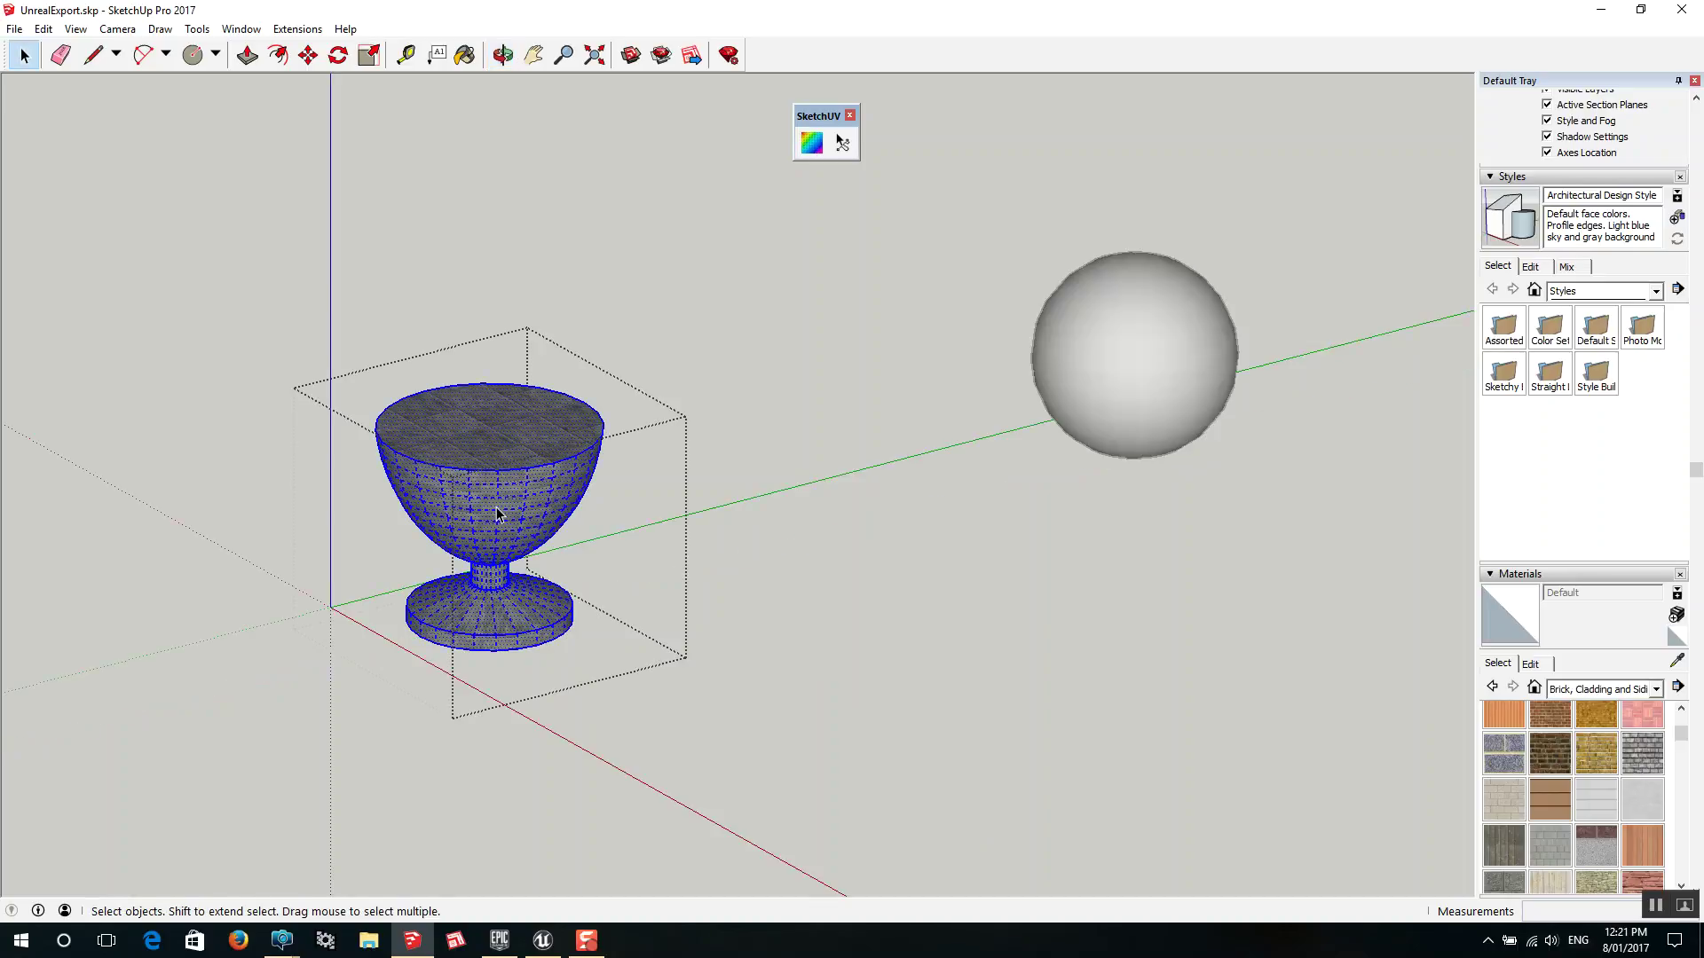
{"action": "scroll", "coordinate": [497, 513], "scroll_direction": "up", "scroll_amount": 5}
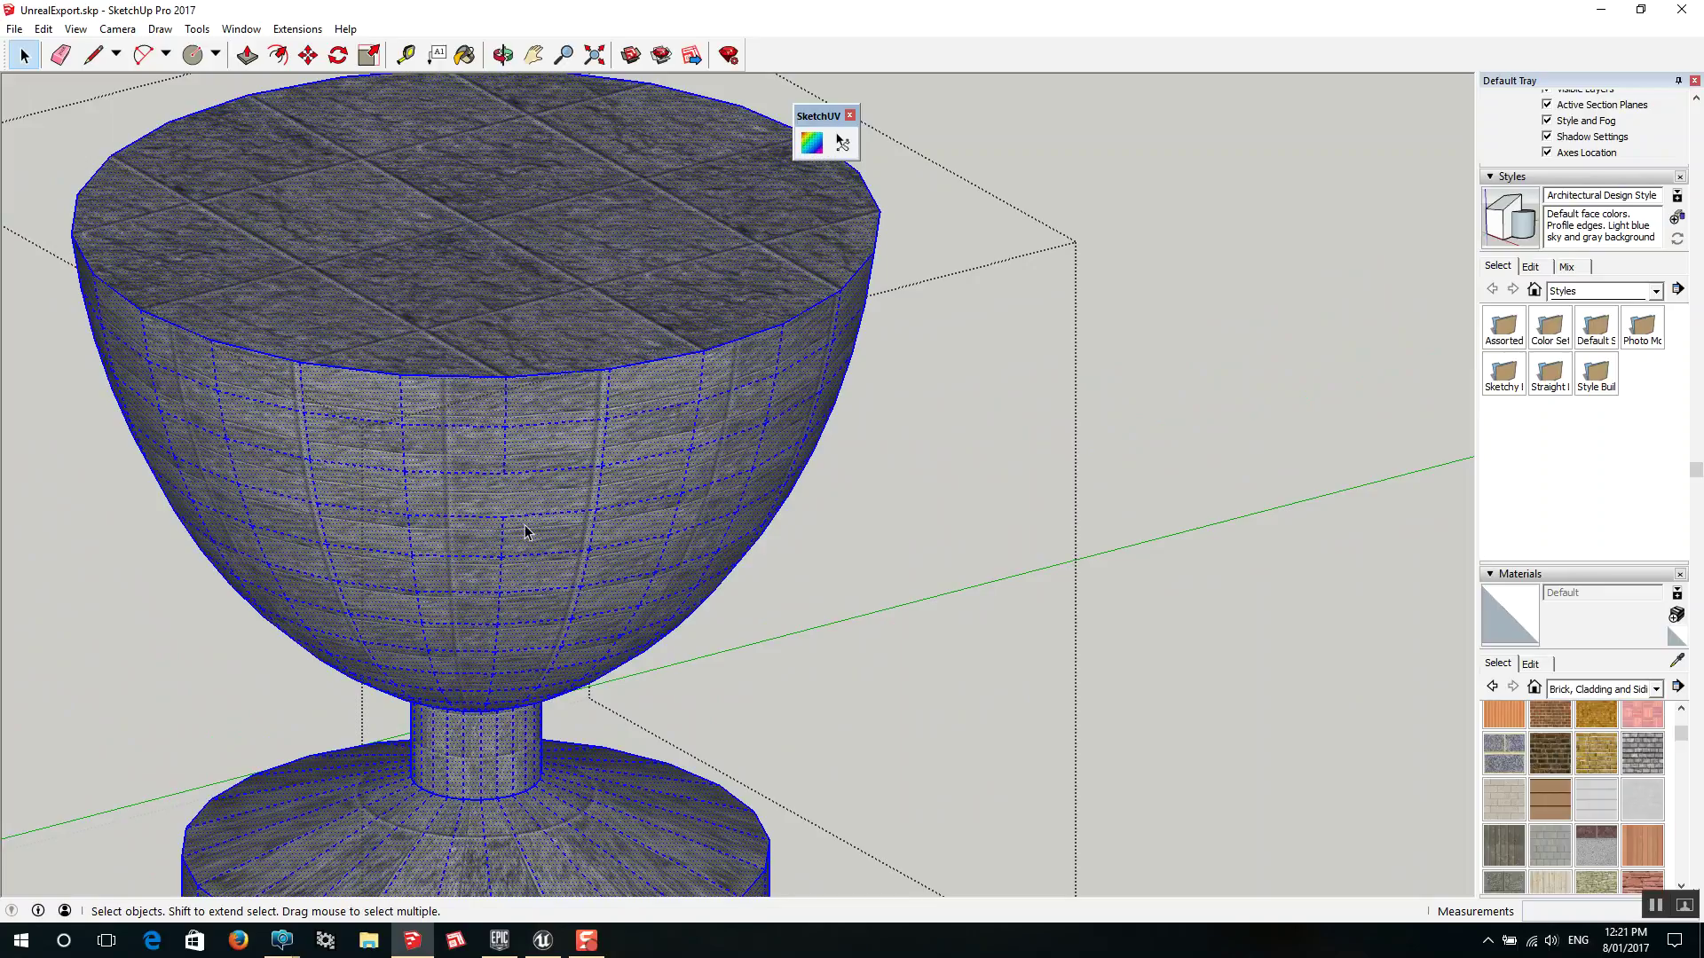
{"action": "scroll", "coordinate": [391, 471], "scroll_direction": "down", "scroll_amount": 5}
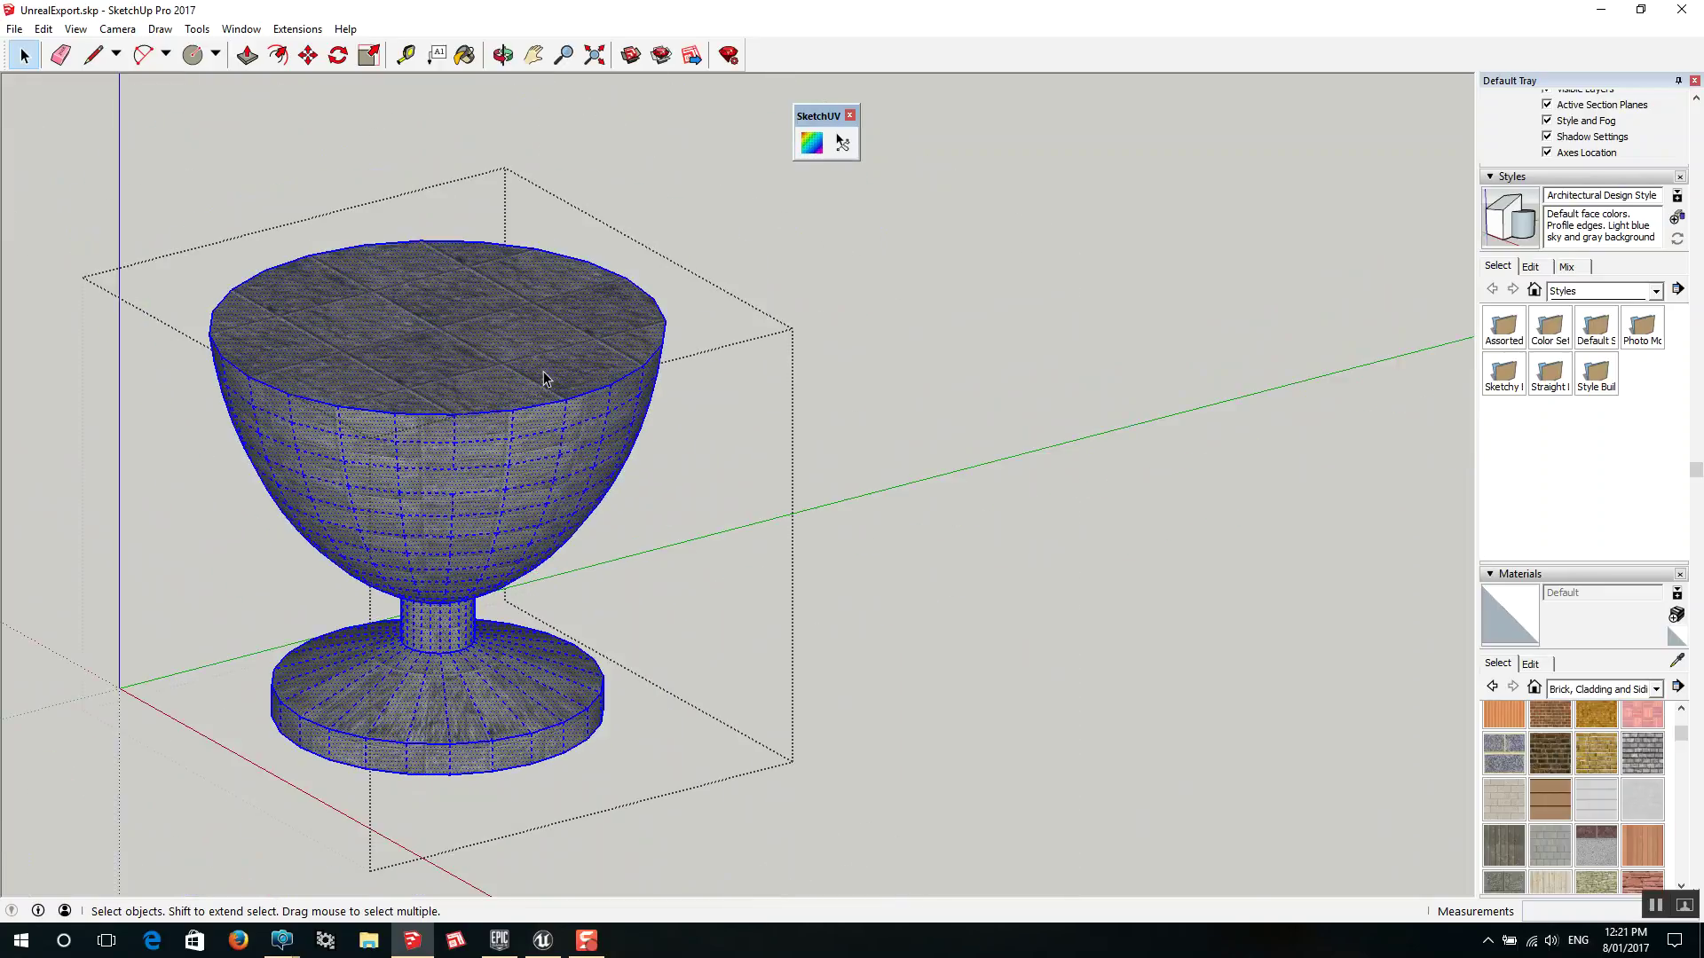
{"action": "scroll", "coordinate": [501, 513], "scroll_direction": "down", "scroll_amount": 3}
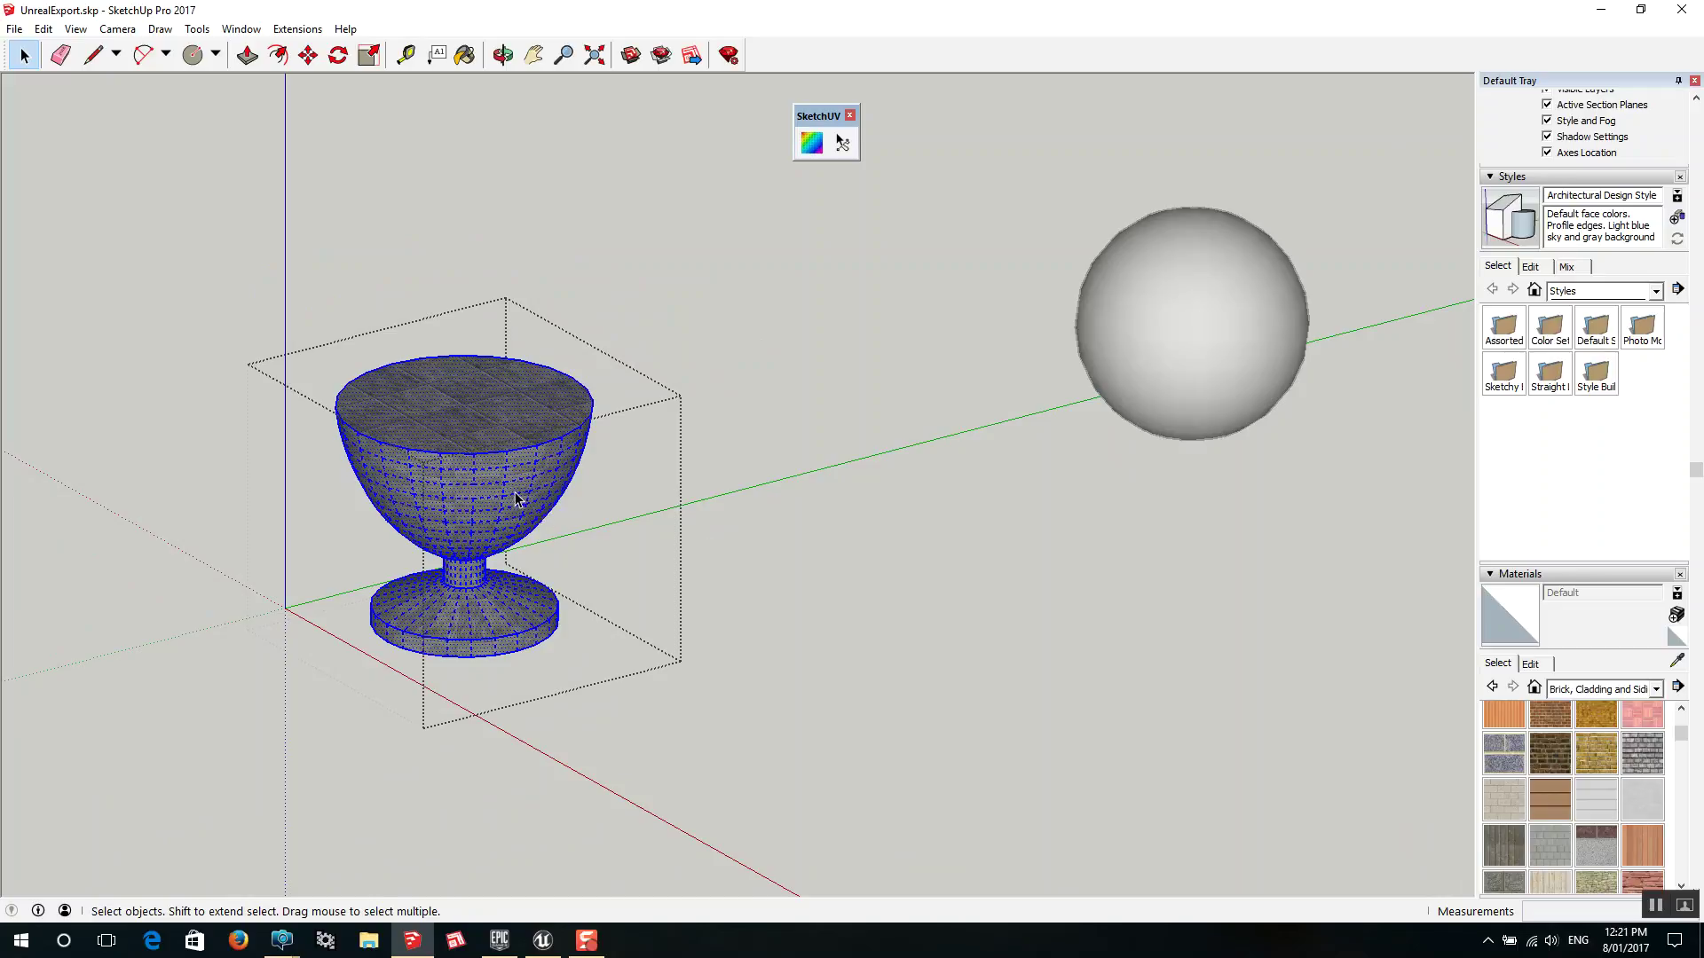
{"action": "left_click", "coordinate": [811, 142]}
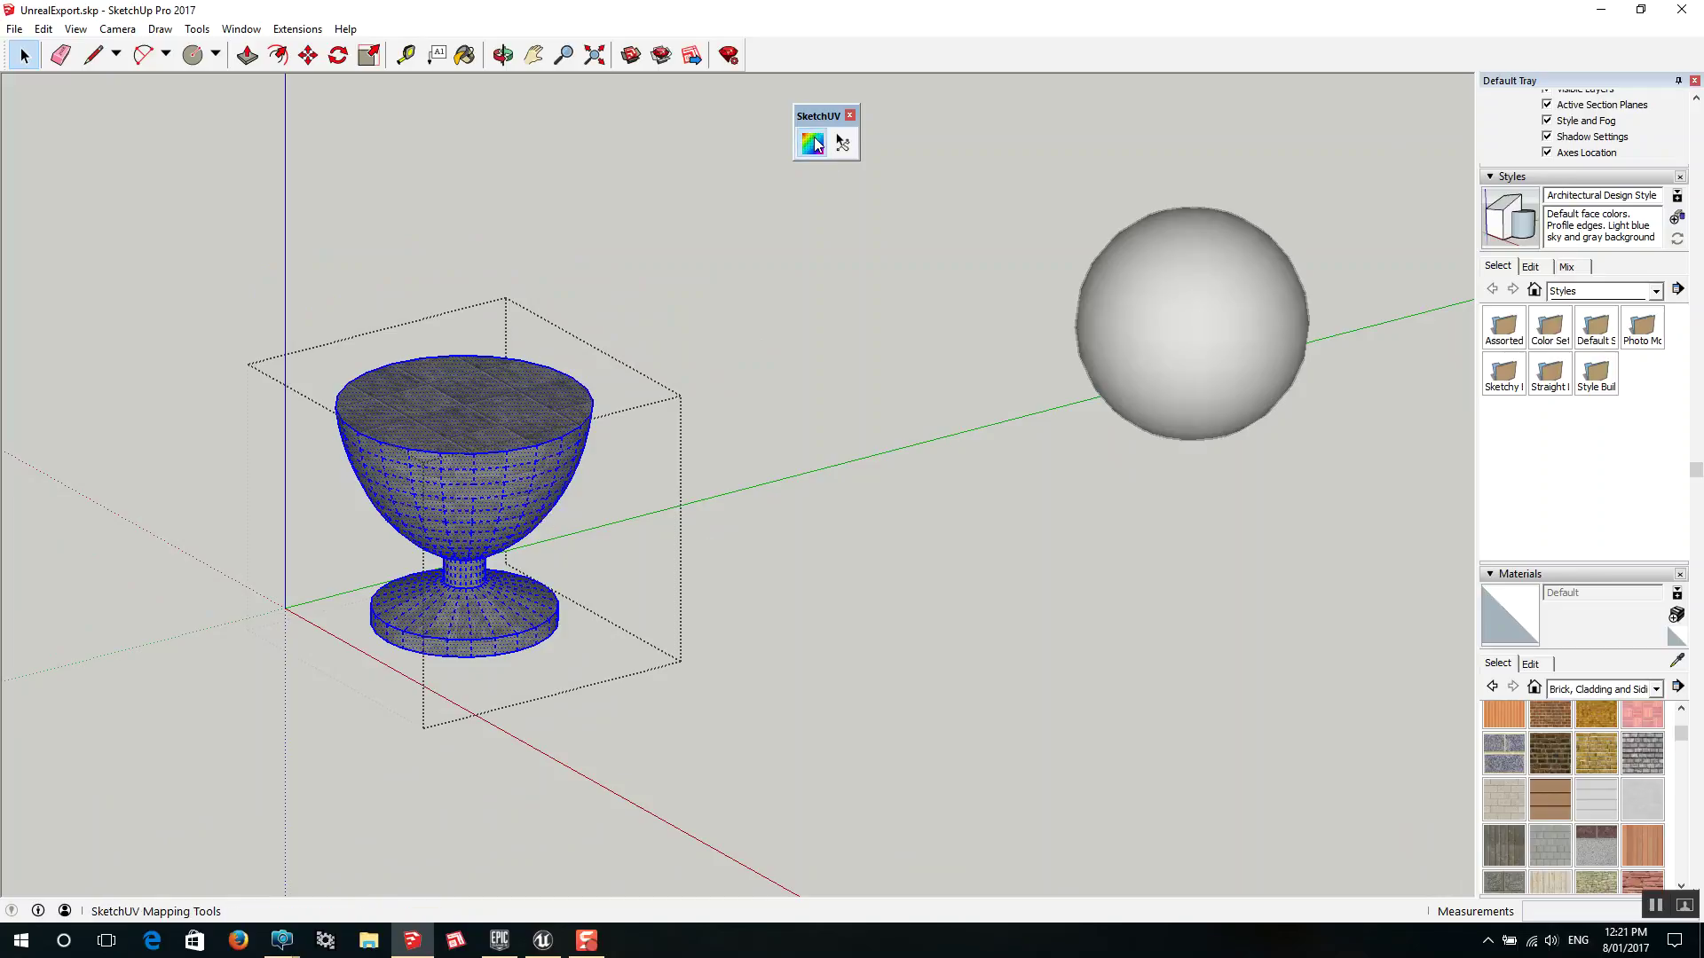
{"action": "right_click", "coordinate": [481, 467]}
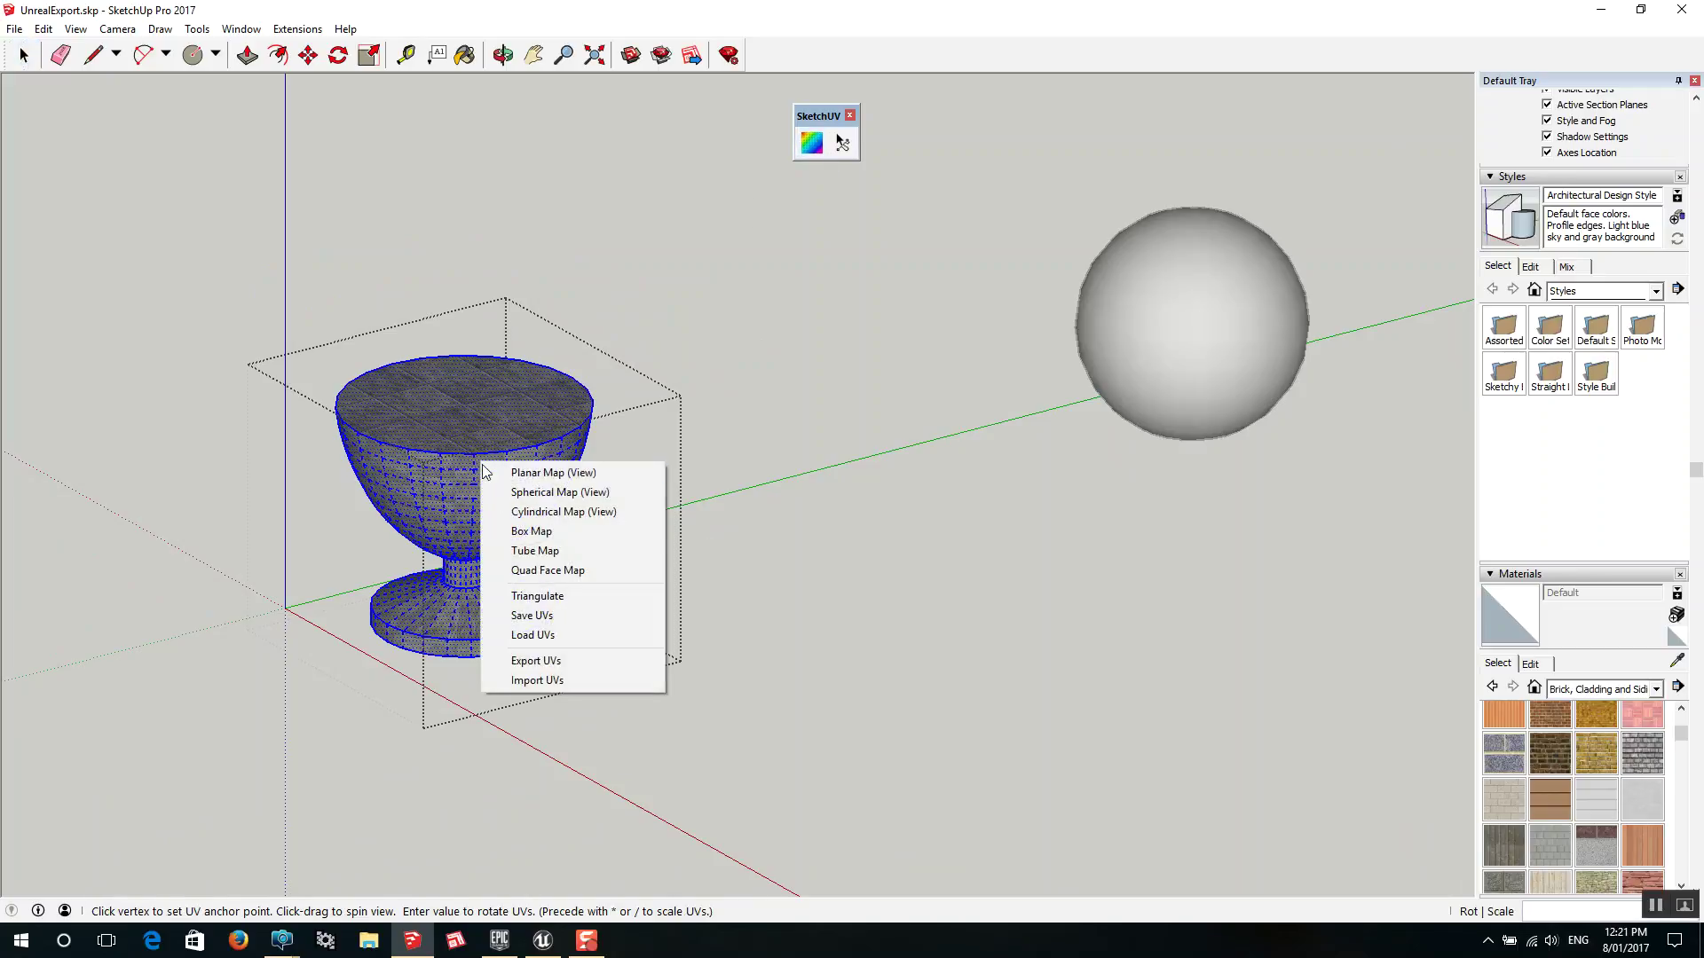
{"action": "left_click", "coordinate": [567, 596]}
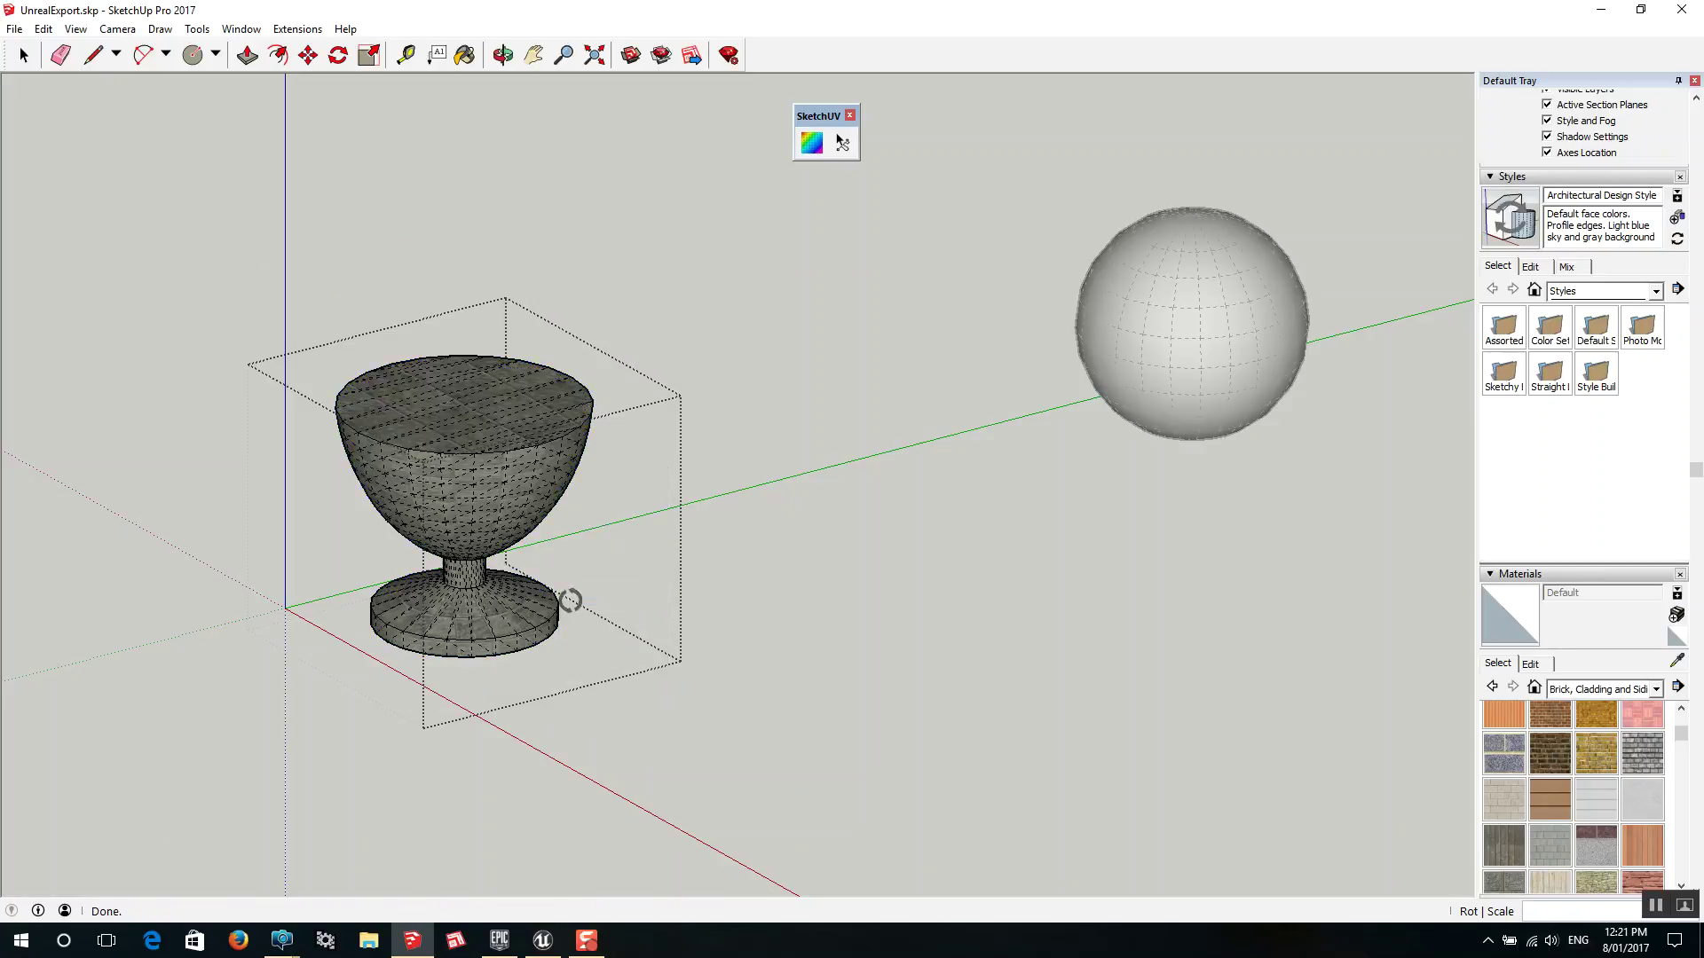
{"action": "scroll", "coordinate": [551, 567], "scroll_direction": "down", "scroll_amount": 3}
Triangulate the sphere's faces, then exit the group back to the full model
{"action": "key", "text": "space"}
{"action": "scroll", "coordinate": [971, 402], "scroll_direction": "up", "scroll_amount": 4}
{"action": "left_click", "coordinate": [968, 400]}
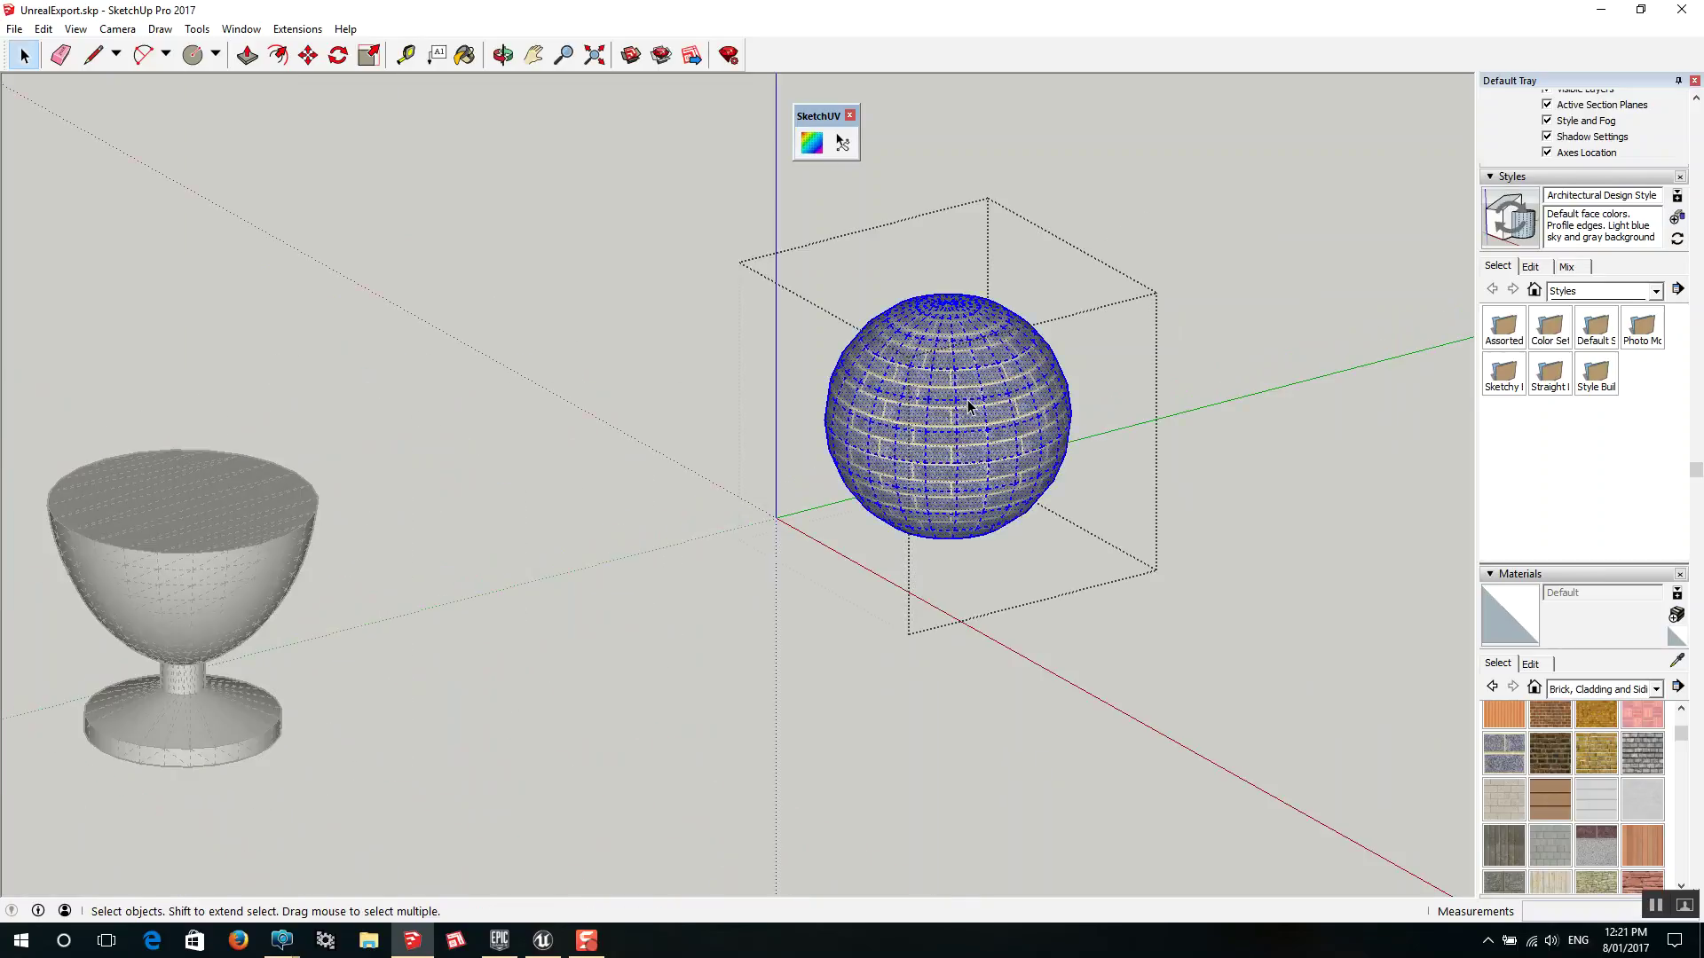
{"action": "right_click", "coordinate": [967, 399]}
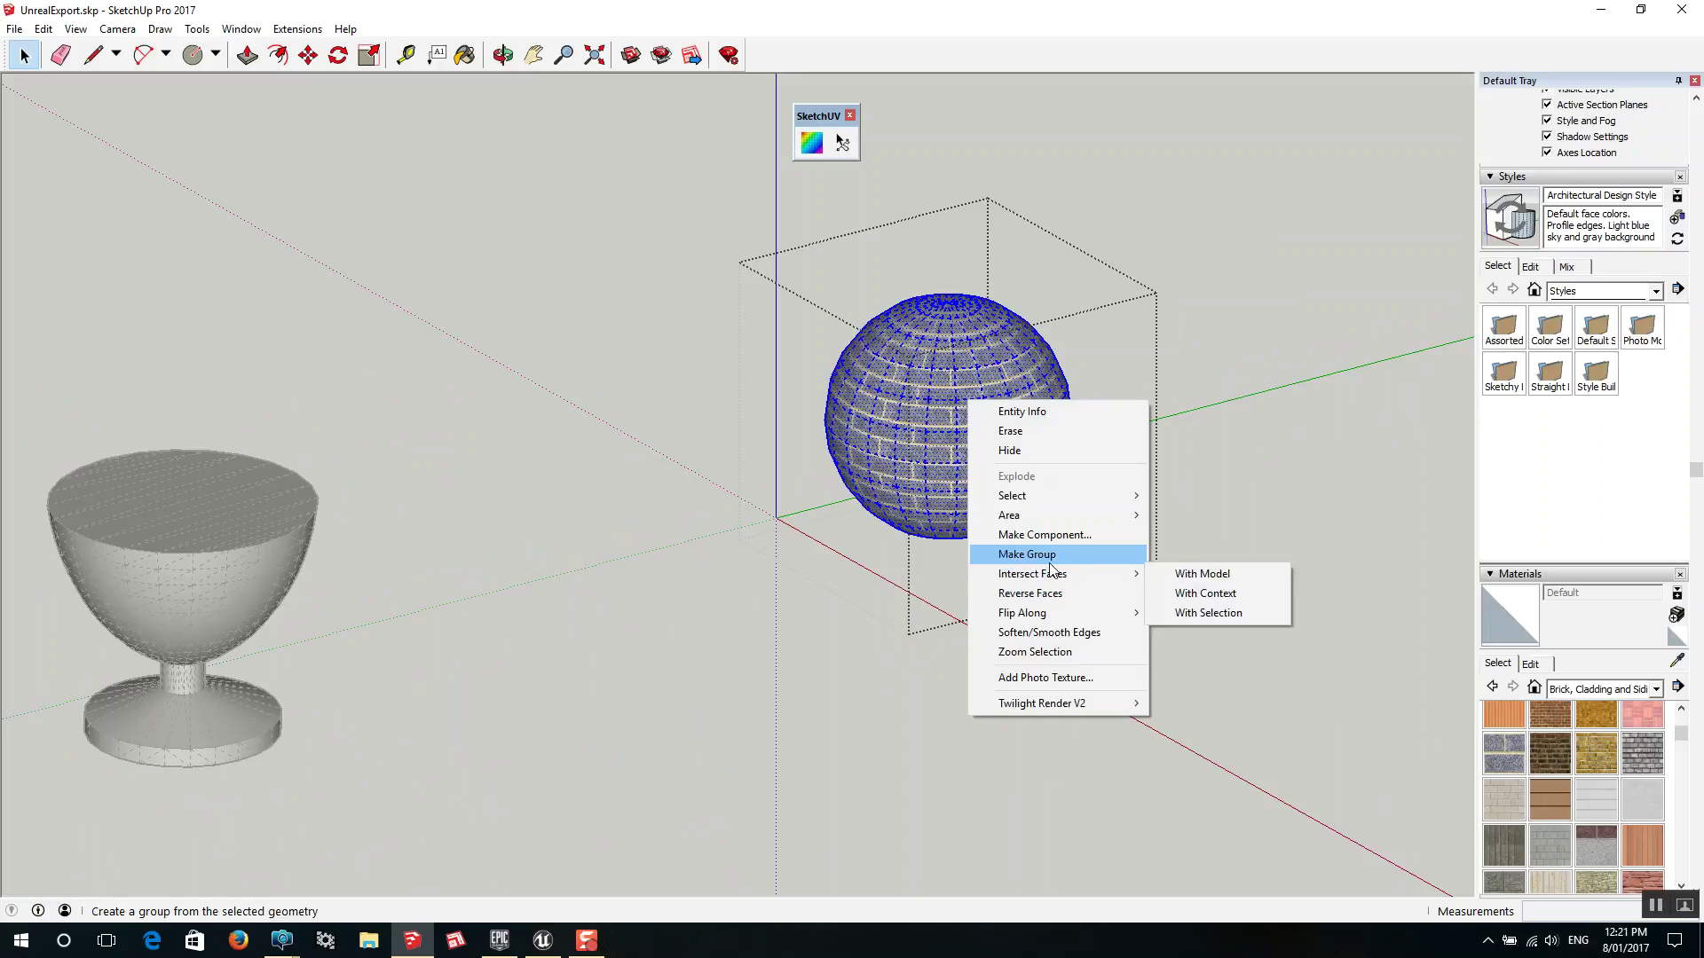
{"action": "left_click", "coordinate": [812, 142]}
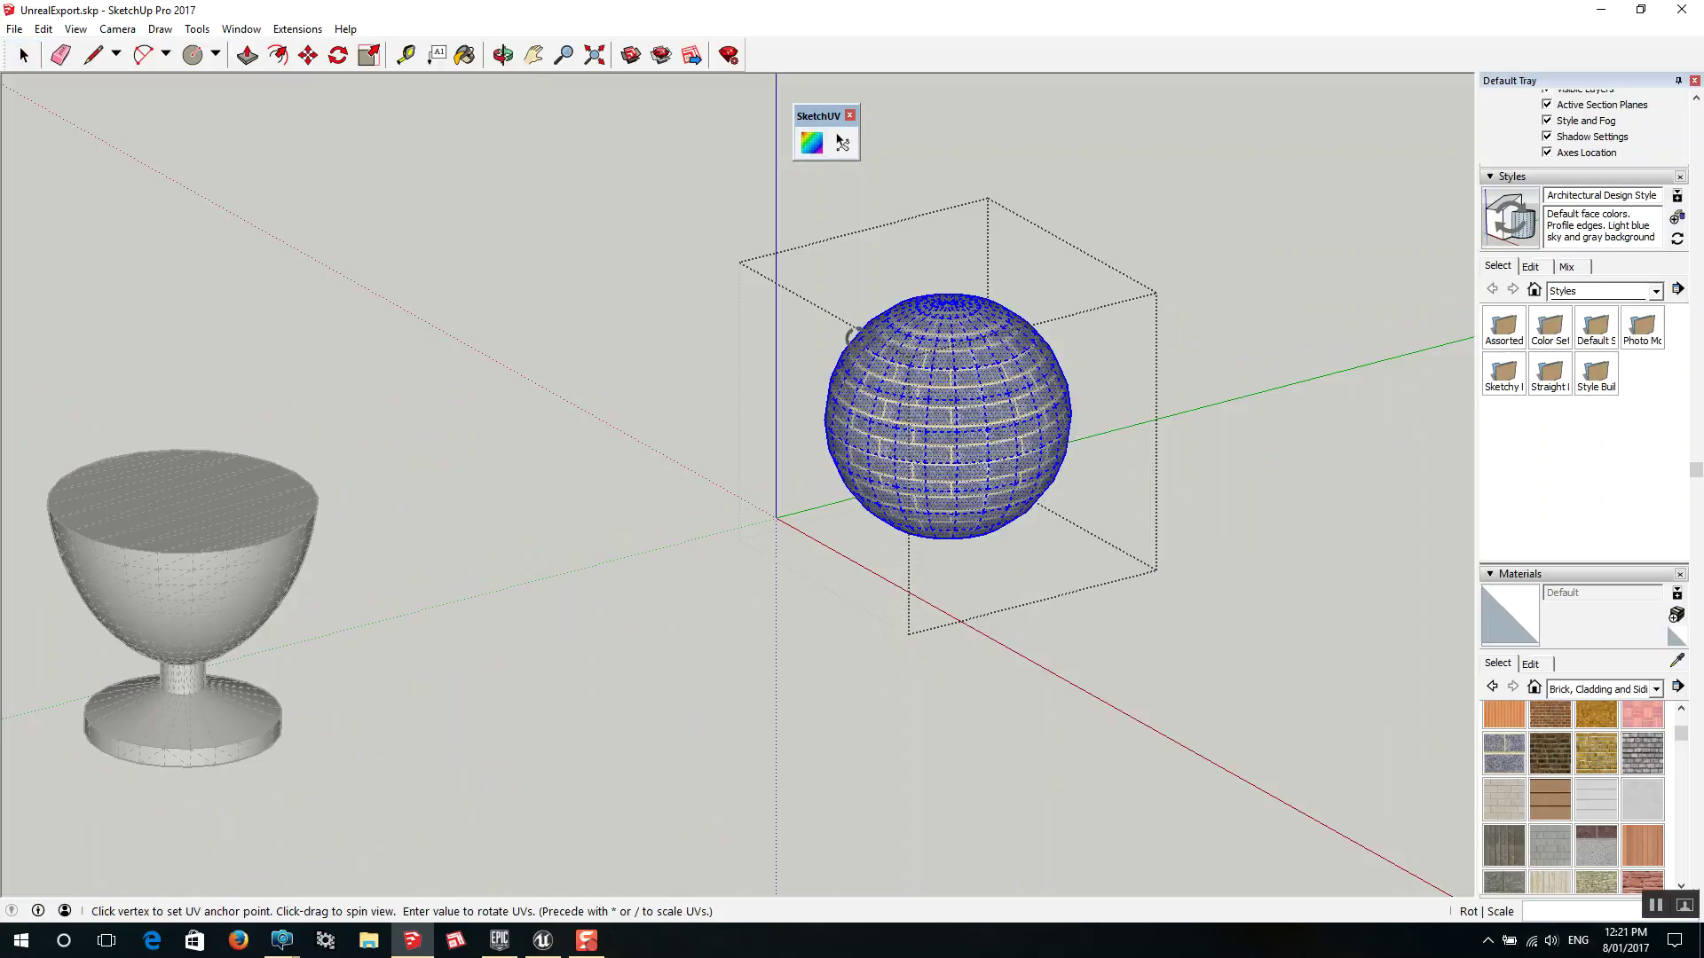
{"action": "right_click", "coordinate": [890, 433]}
{"action": "left_click", "coordinate": [955, 572]}
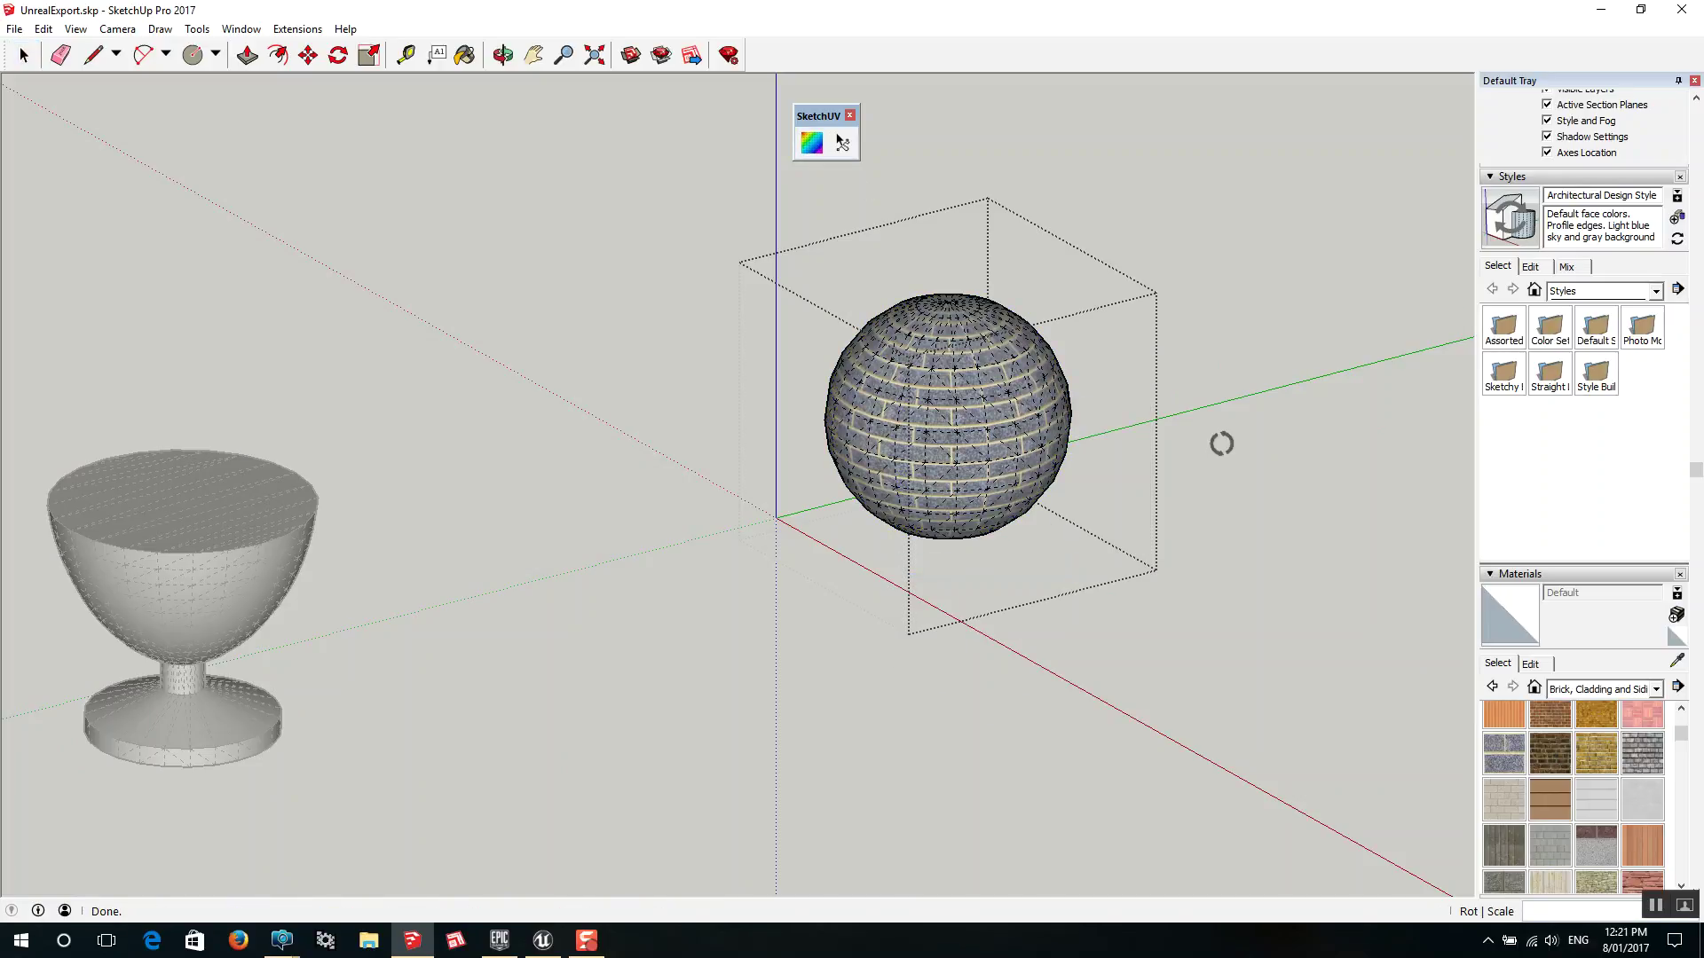
{"action": "key", "text": "space"}
{"action": "left_click", "coordinate": [1269, 568]}
{"action": "scroll", "coordinate": [1101, 426], "scroll_direction": "down", "scroll_amount": 5}
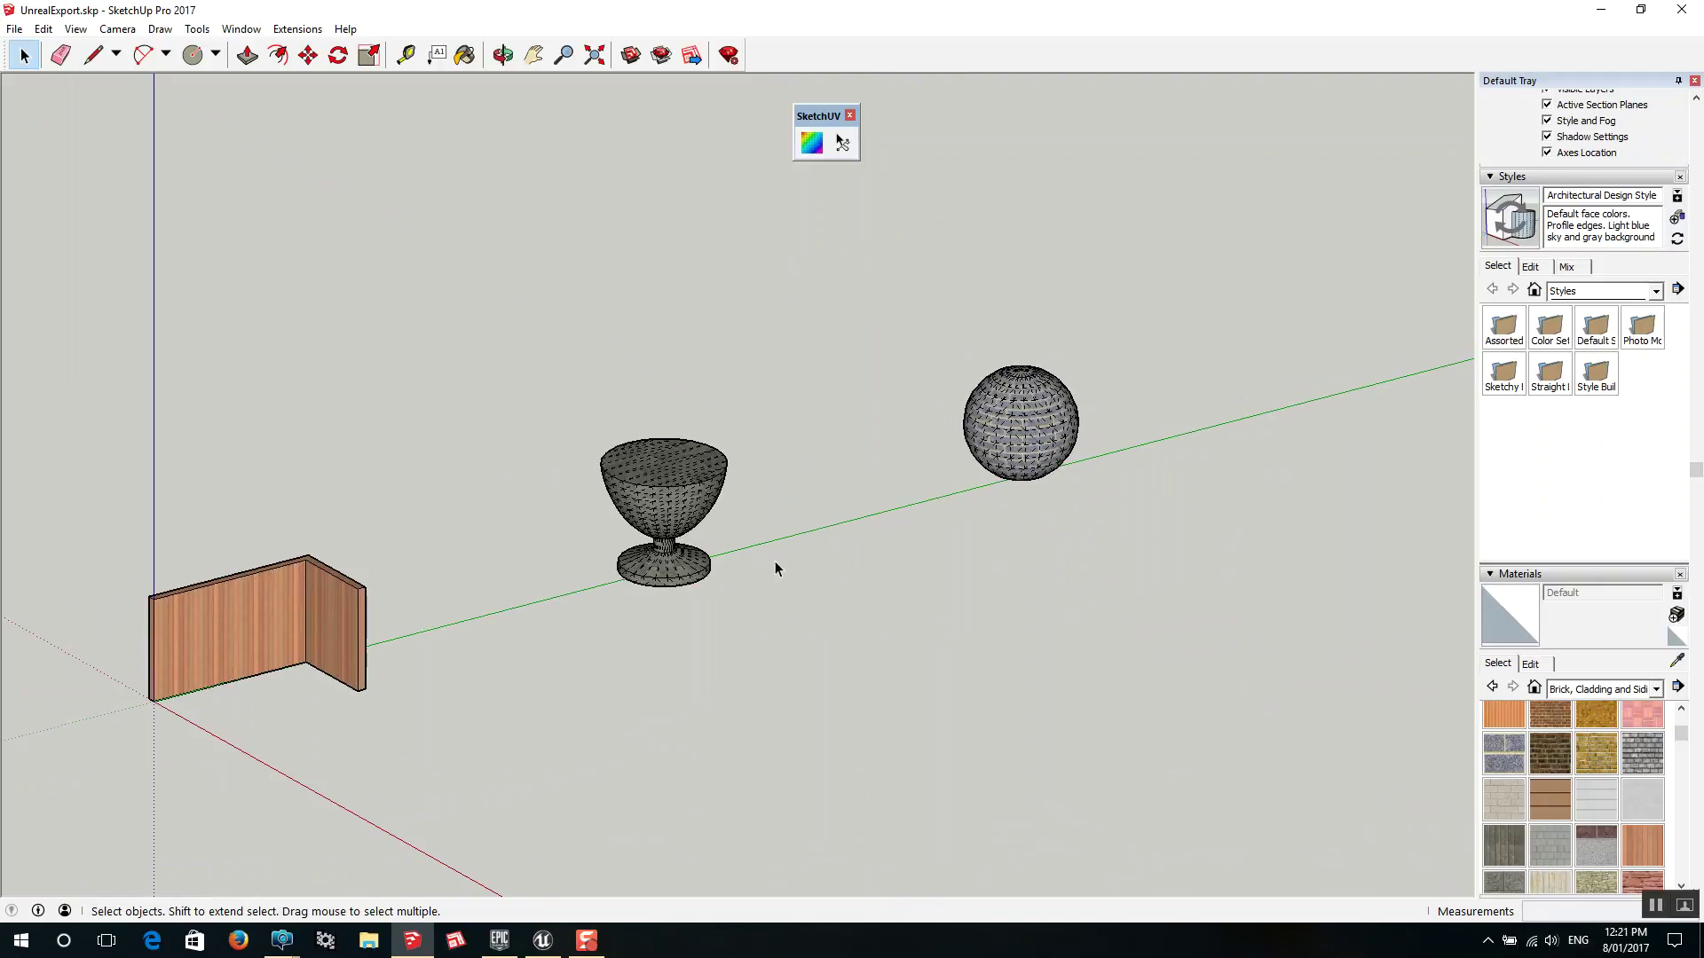
Zoom in and out to frame the wall, cup and sphere in the view
{"action": "scroll", "coordinate": [261, 701], "scroll_direction": "up", "scroll_amount": 3}
{"action": "scroll", "coordinate": [280, 665], "scroll_direction": "down", "scroll_amount": 2}
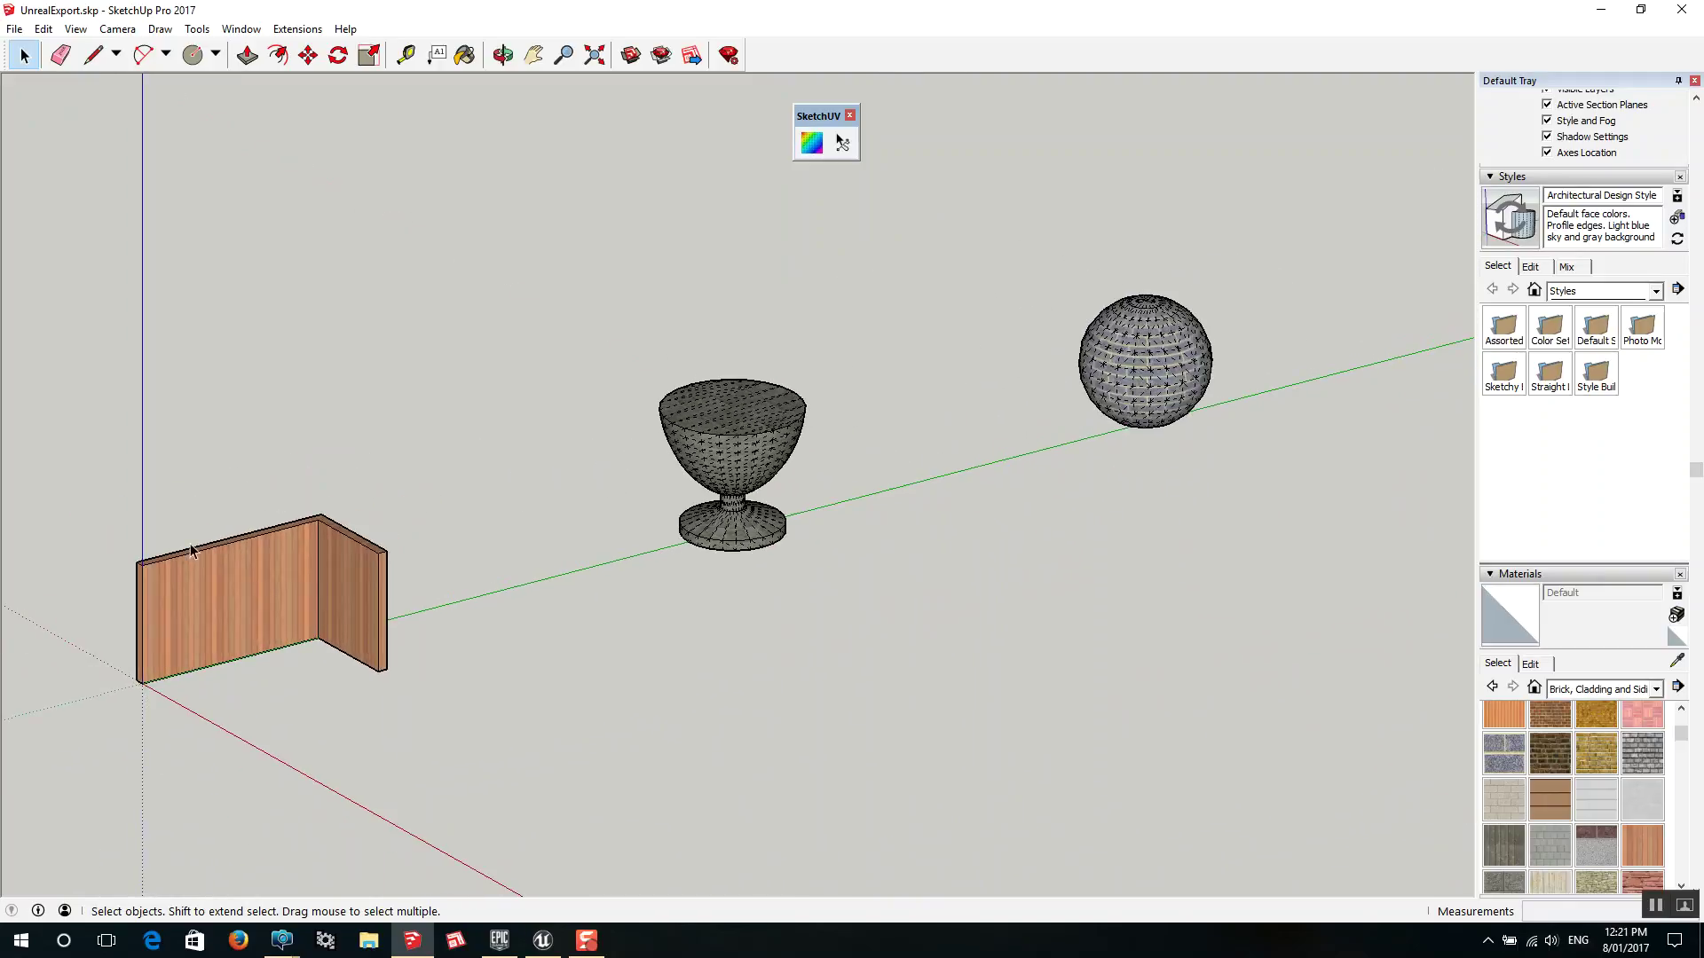
{"action": "scroll", "coordinate": [498, 483], "scroll_direction": "down", "scroll_amount": 1}
{"action": "scroll", "coordinate": [795, 411], "scroll_direction": "up", "scroll_amount": 2}
{"action": "scroll", "coordinate": [1122, 369], "scroll_direction": "down", "scroll_amount": 2}
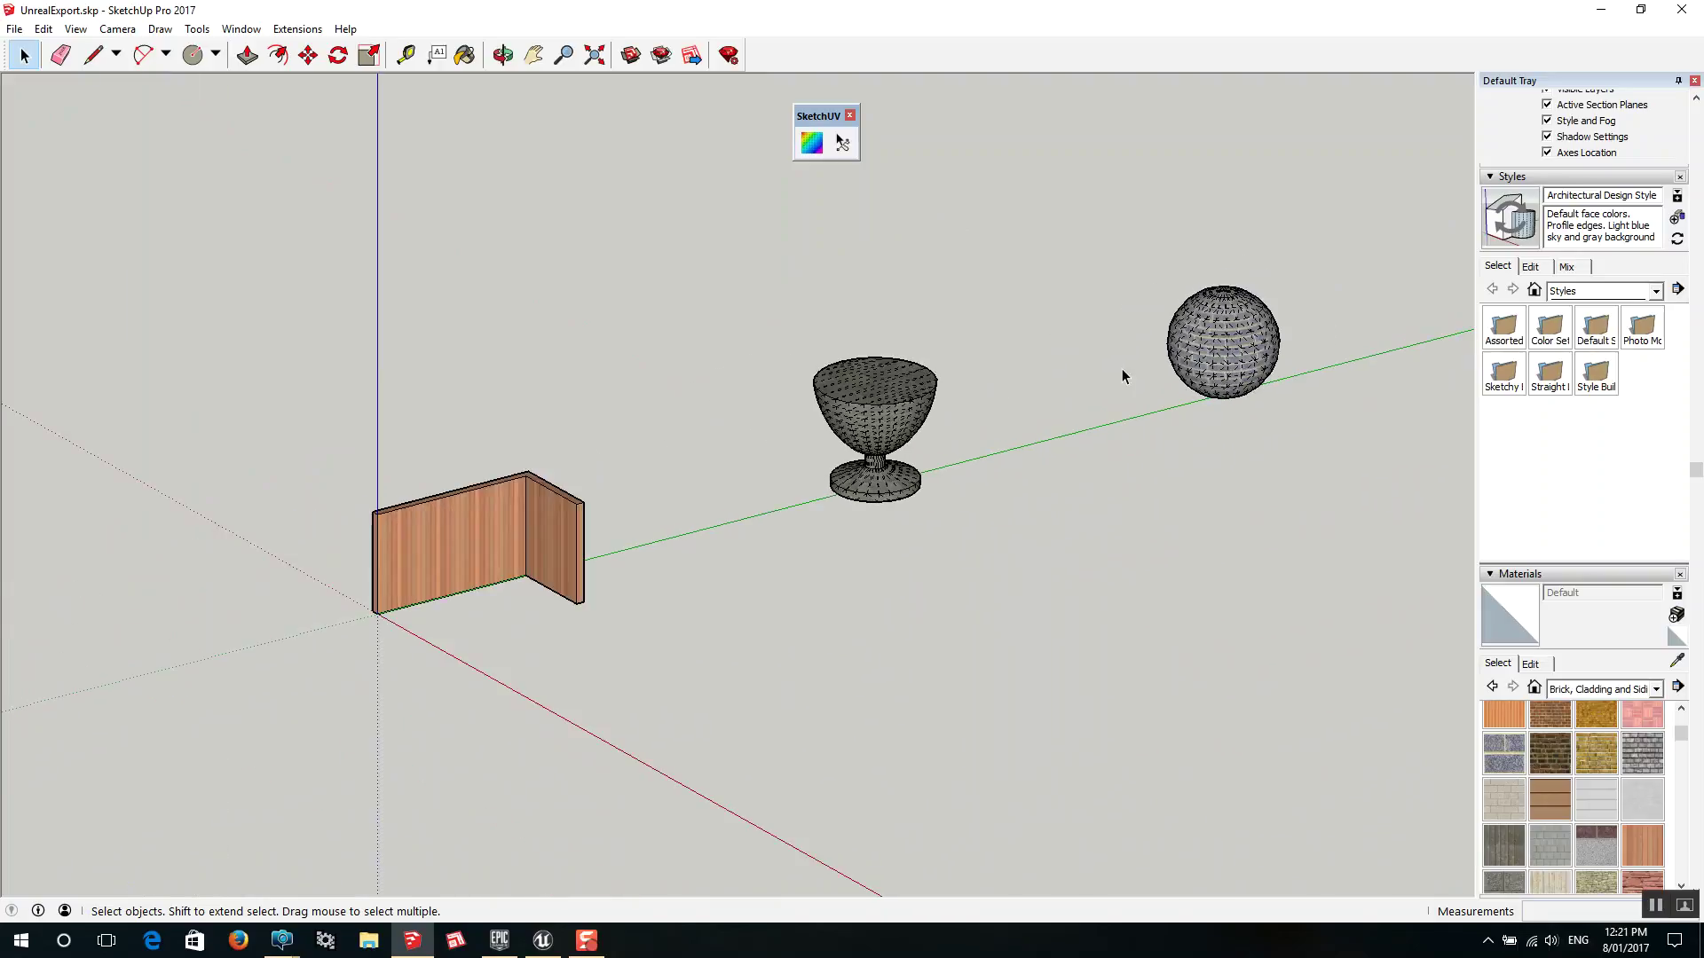
{"action": "scroll", "coordinate": [1009, 451], "scroll_direction": "up", "scroll_amount": 2}
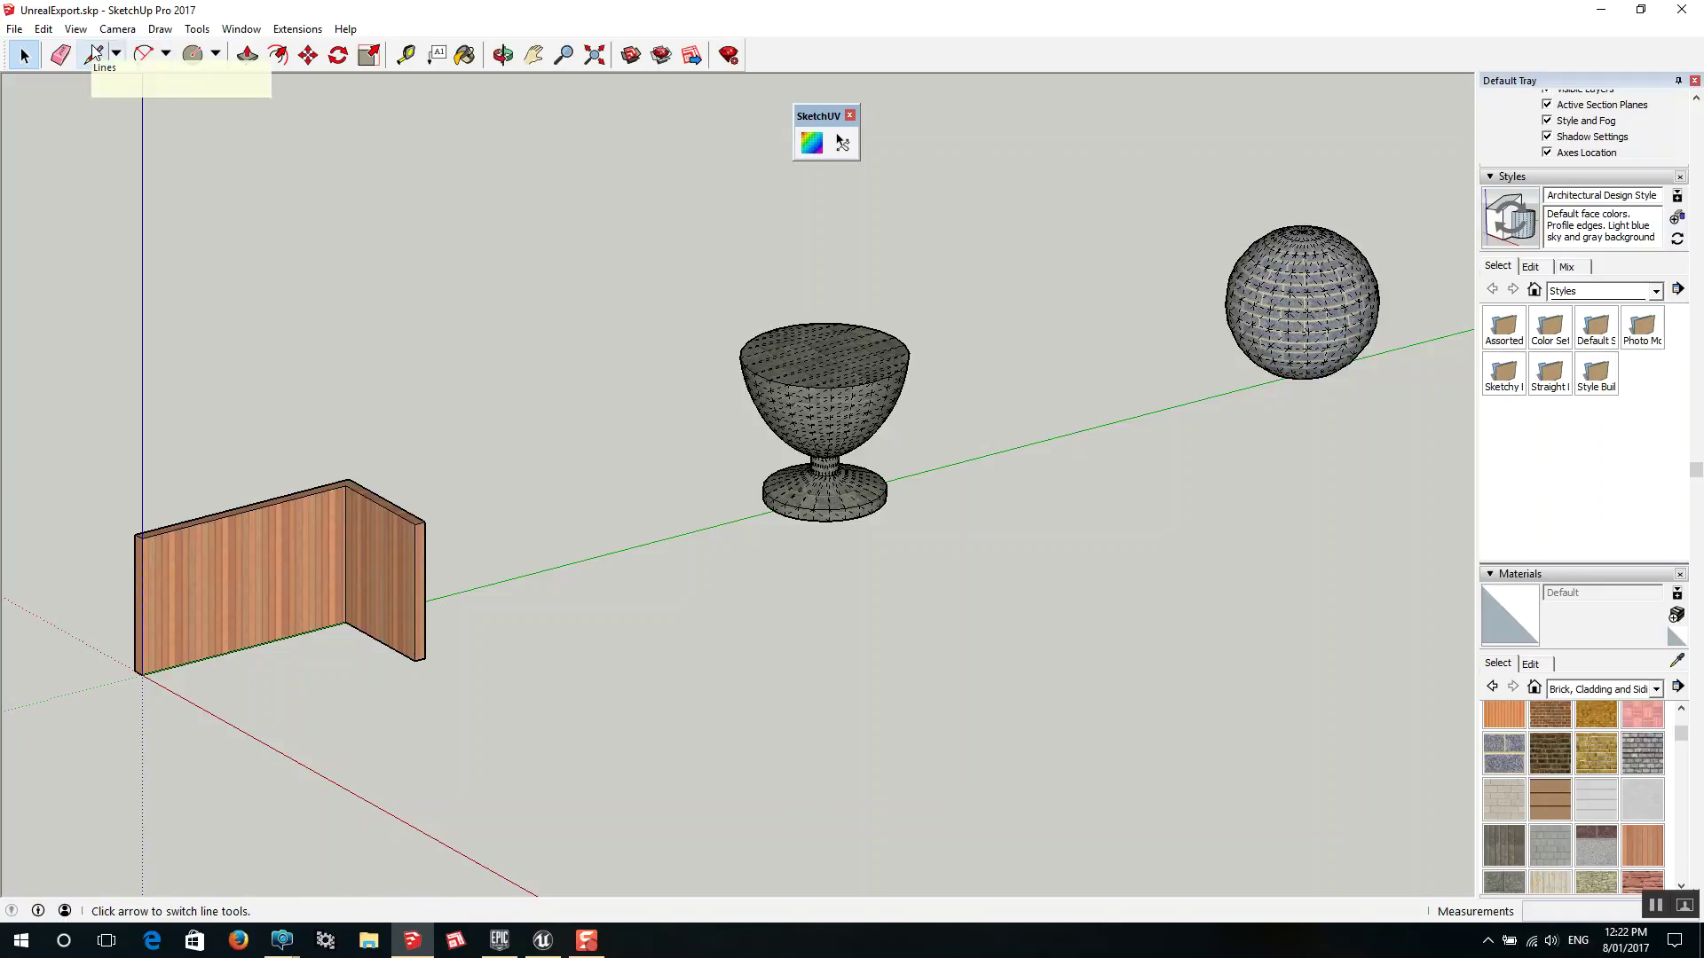
Export the model as UnrealExport.obj to the Desktop with texture maps in centimetres
{"action": "left_click", "coordinate": [15, 32]}
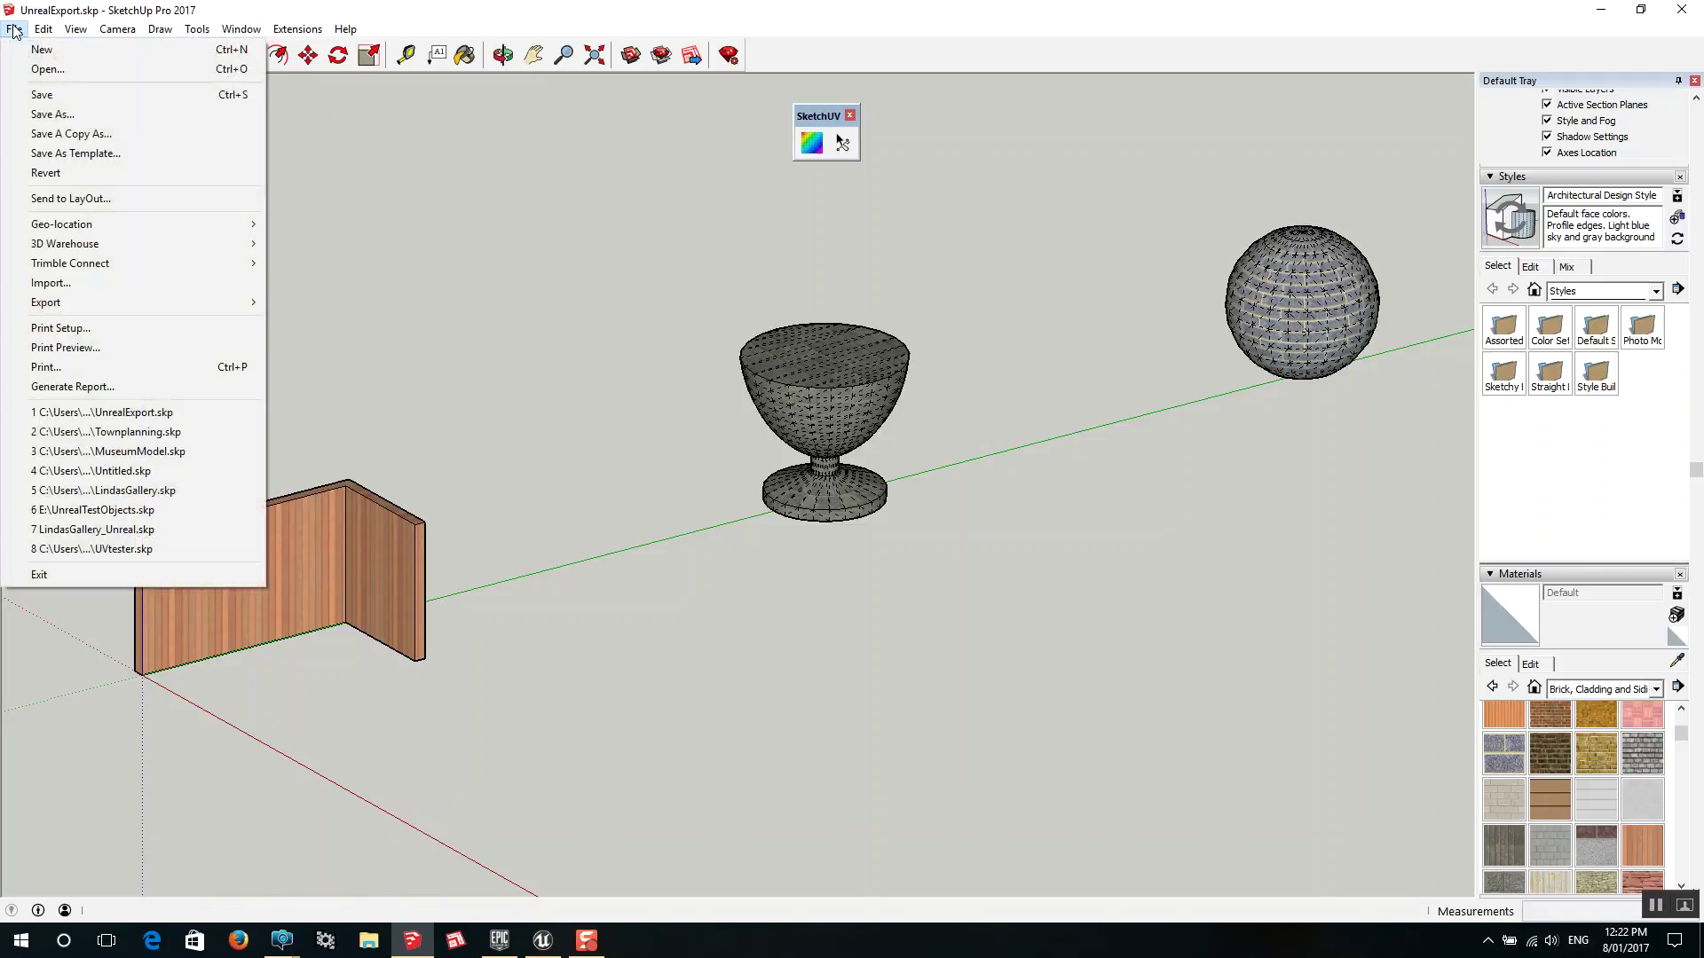
{"action": "mouse_move", "coordinate": [84, 304]}
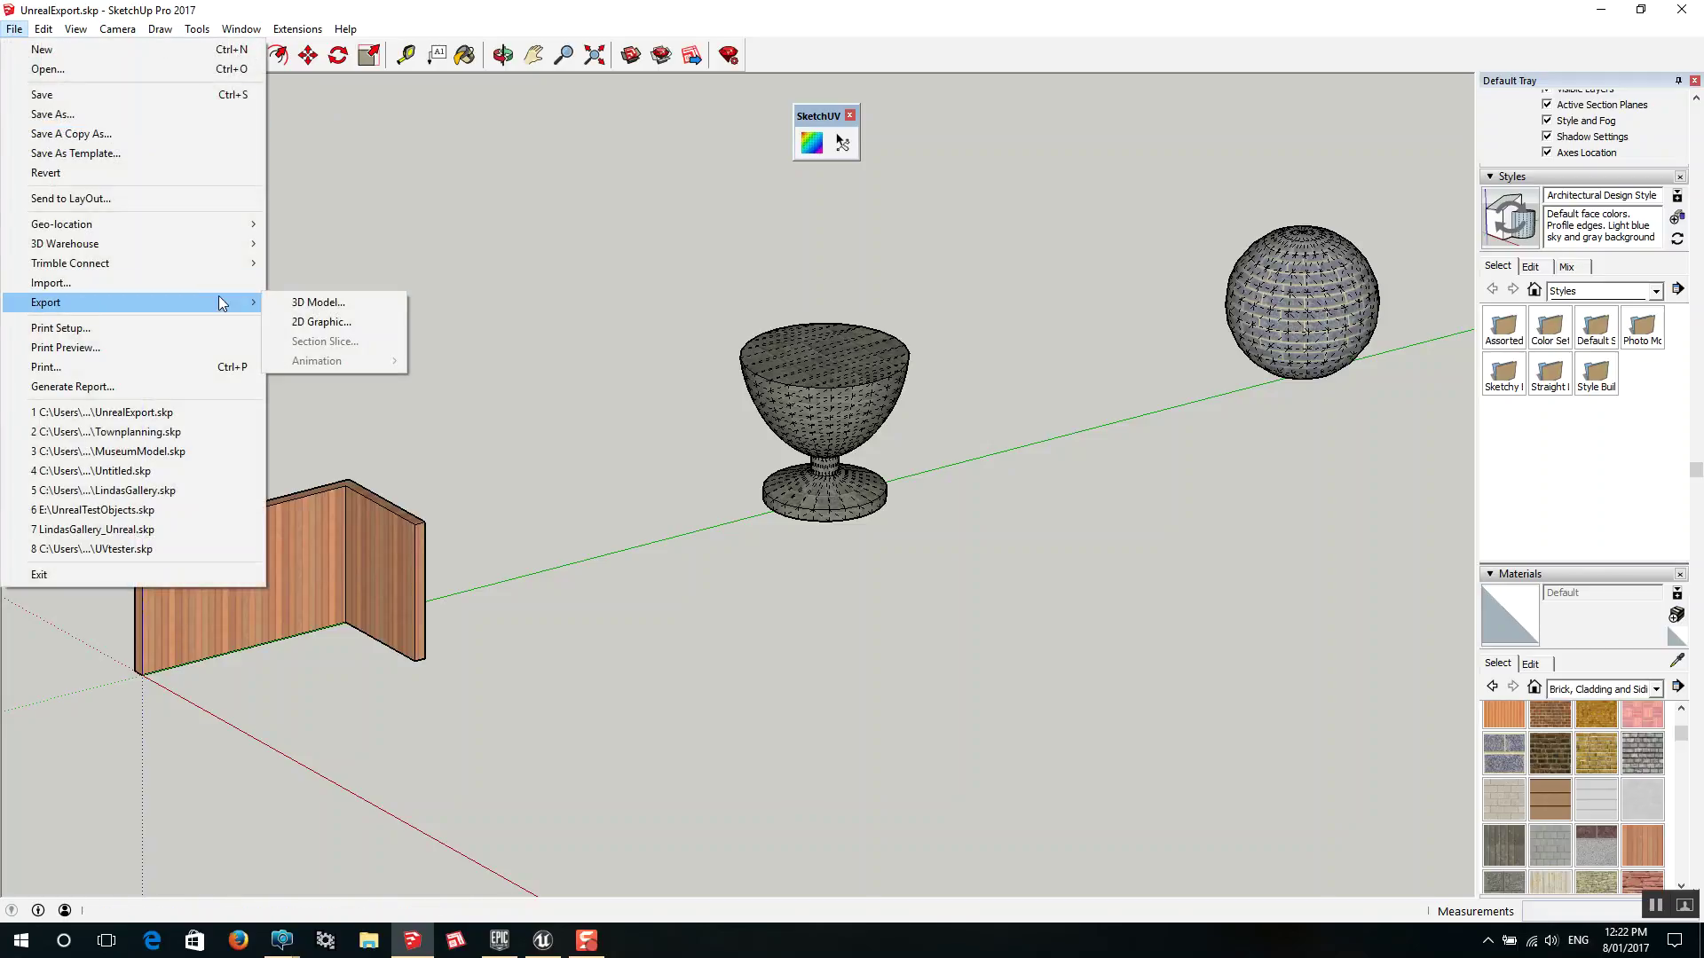
{"action": "left_click", "coordinate": [321, 305]}
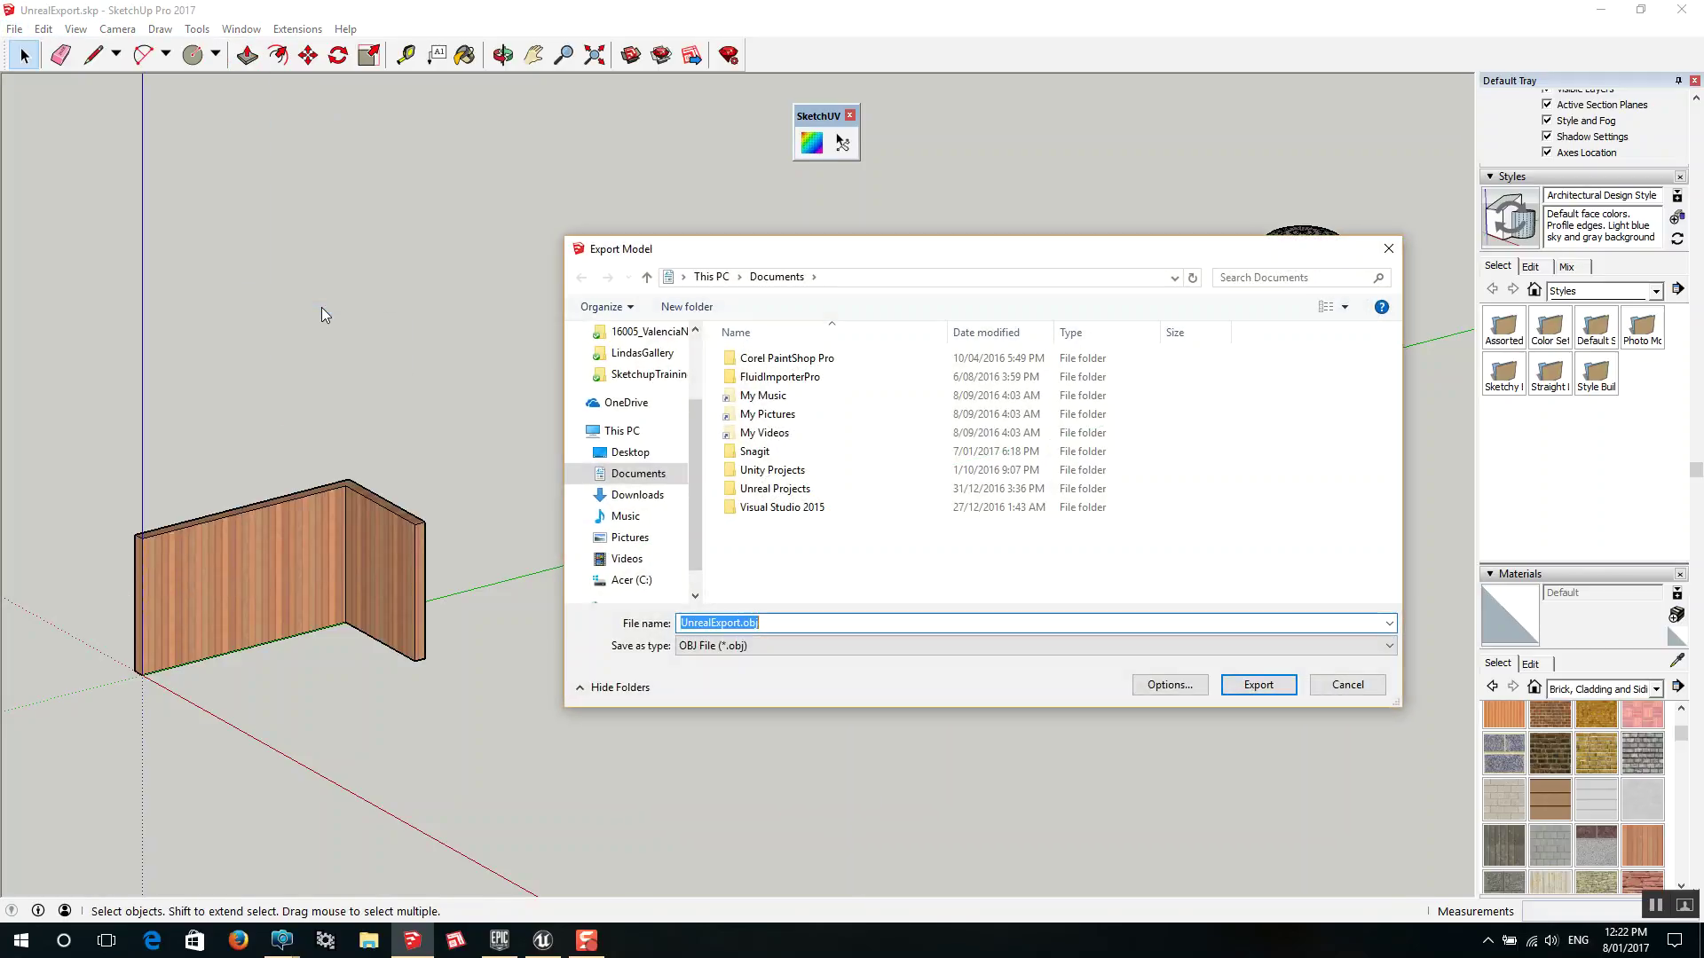
{"action": "left_click", "coordinate": [658, 451]}
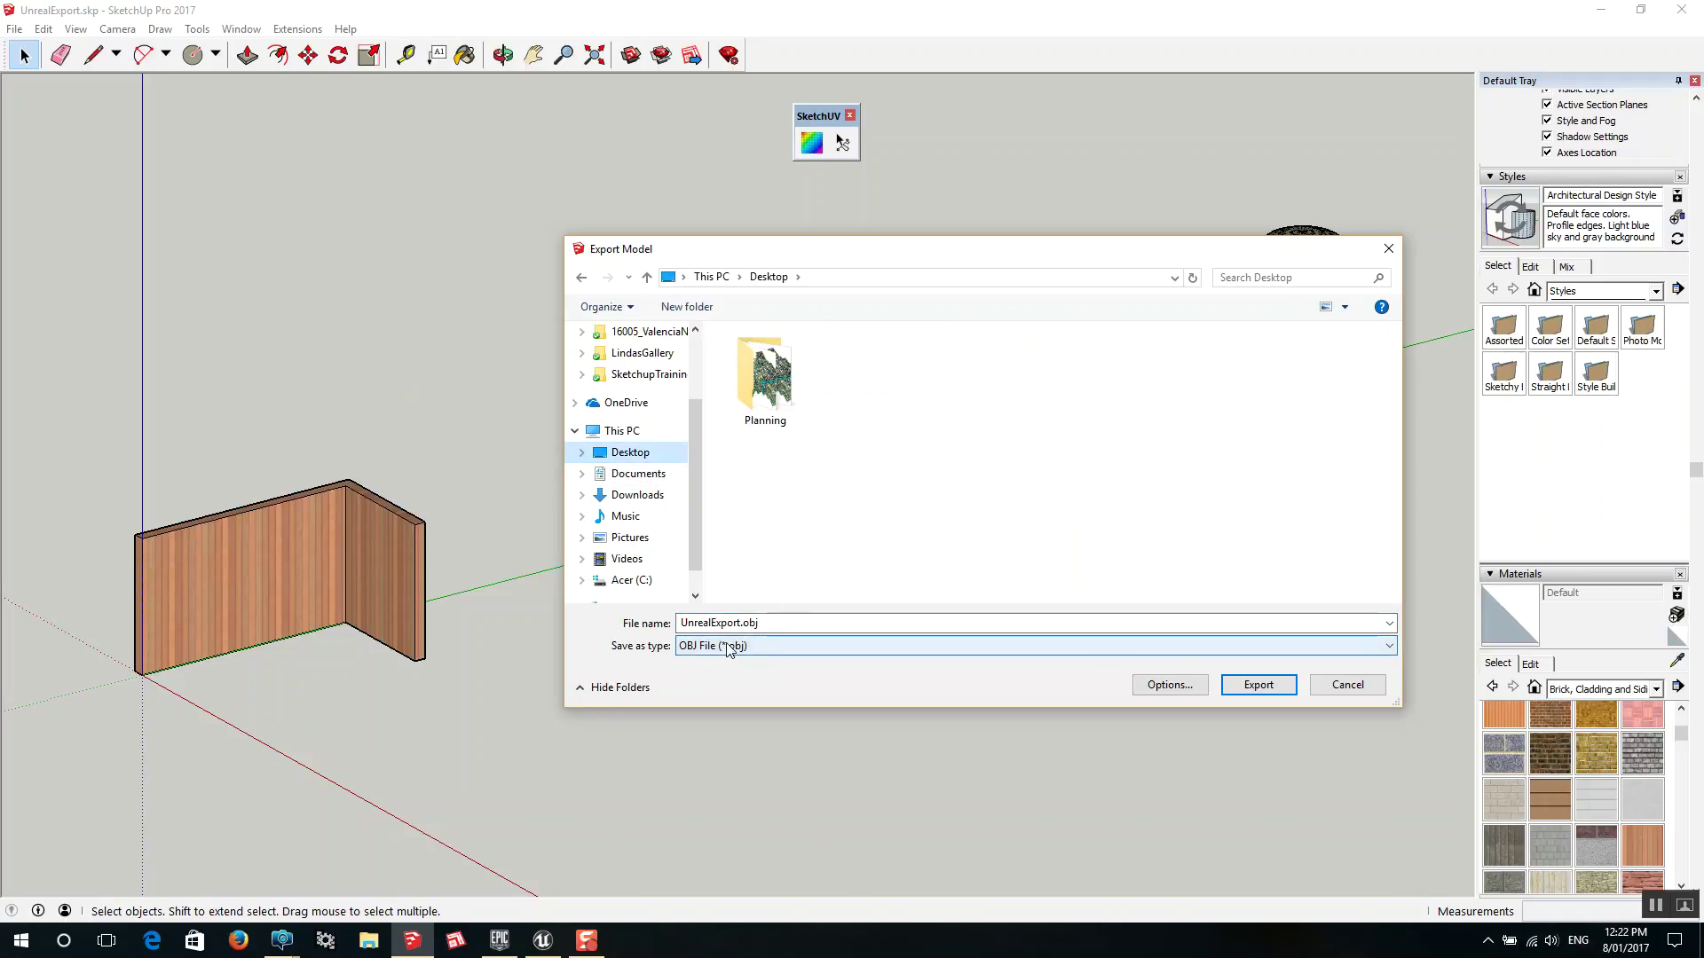
{"action": "left_click", "coordinate": [1192, 684]}
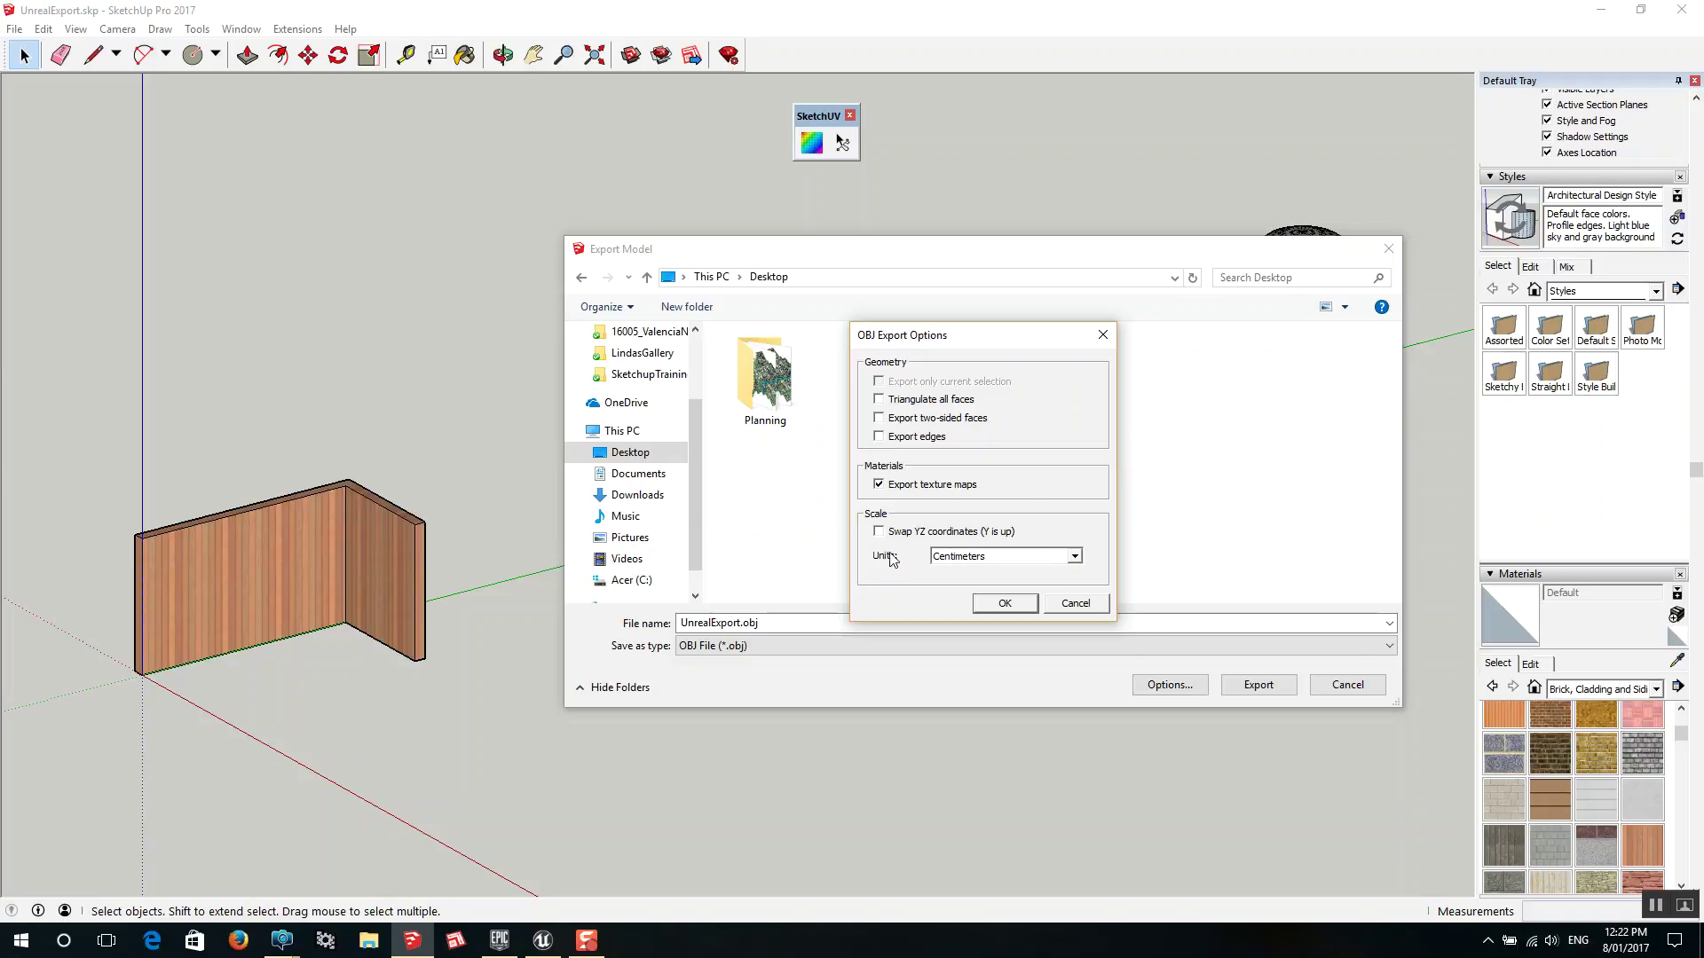
{"action": "left_click", "coordinate": [999, 602]}
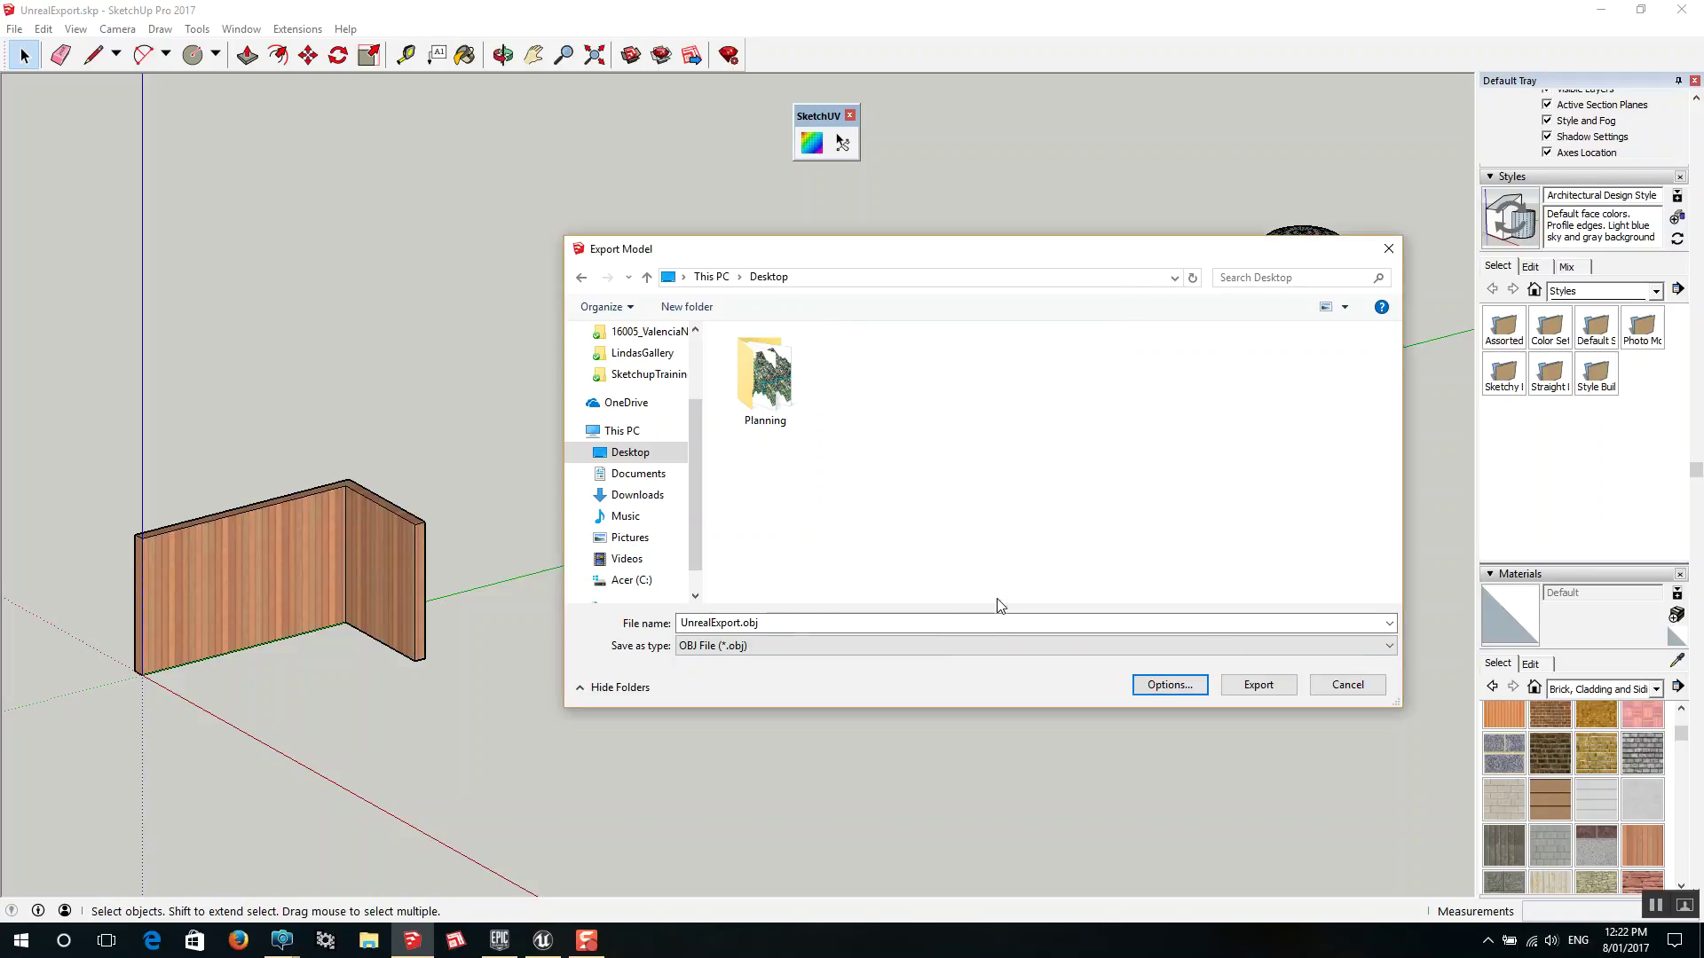
{"action": "left_click", "coordinate": [1266, 688]}
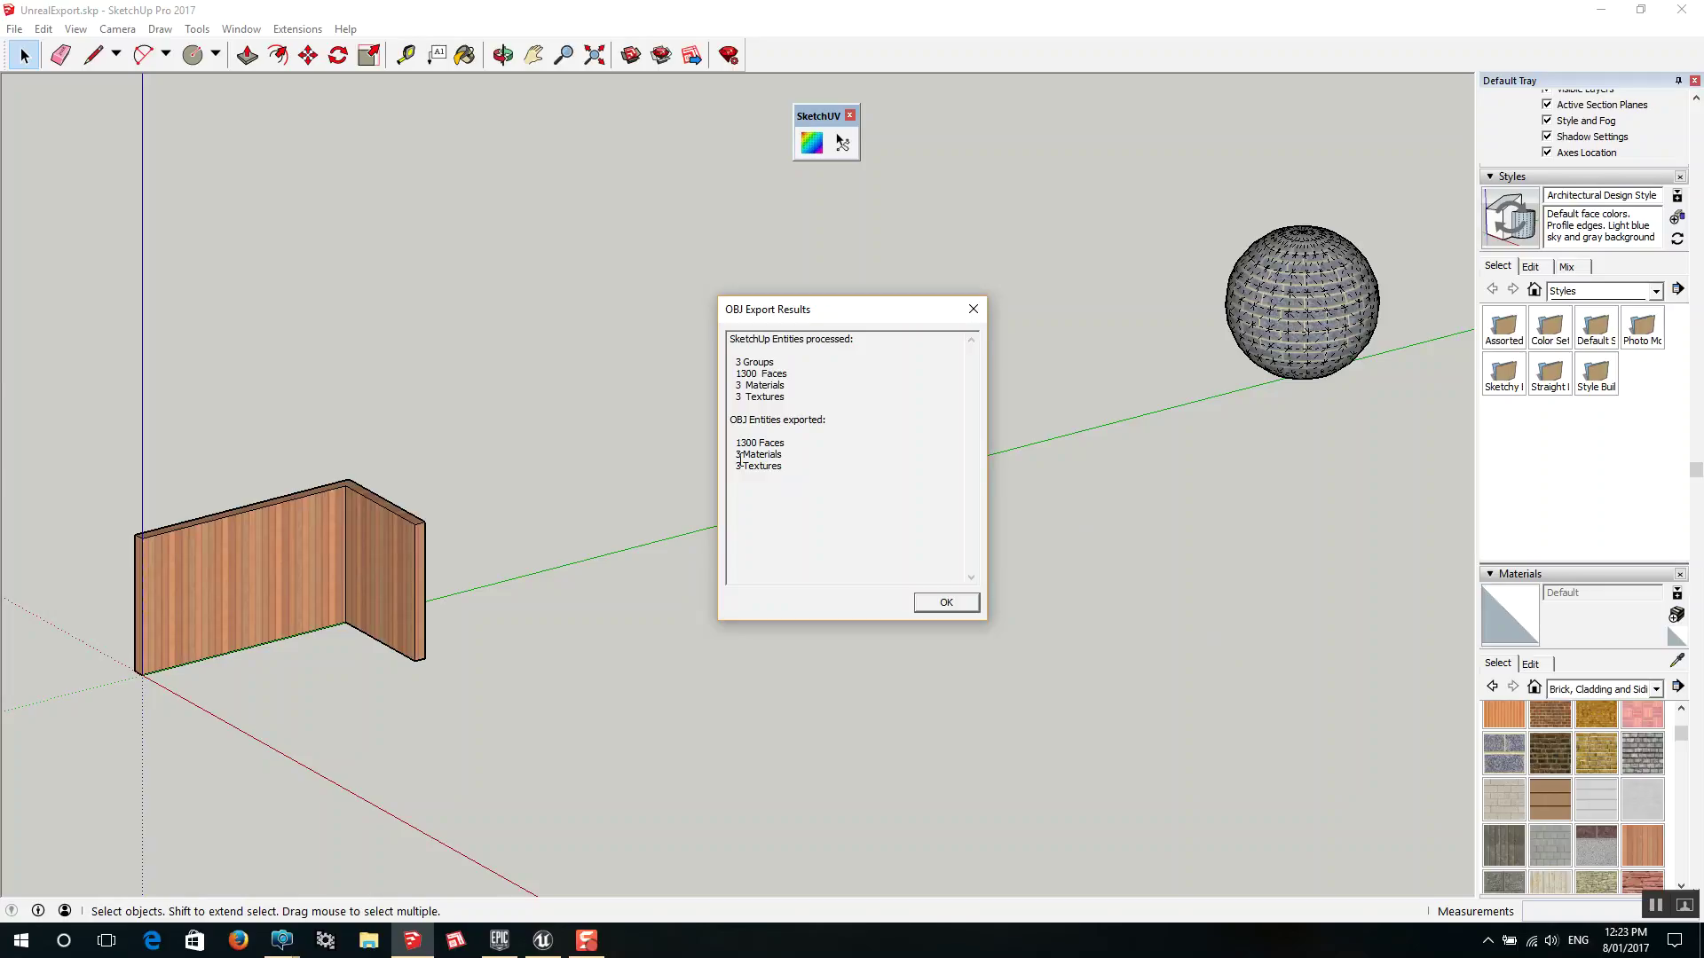
Review the OBJ export results (1300 faces, 3 materials, 3 textures) and close the report
{"action": "left_click_drag", "start_coordinate": [849, 317], "coordinate": [1055, 349]}
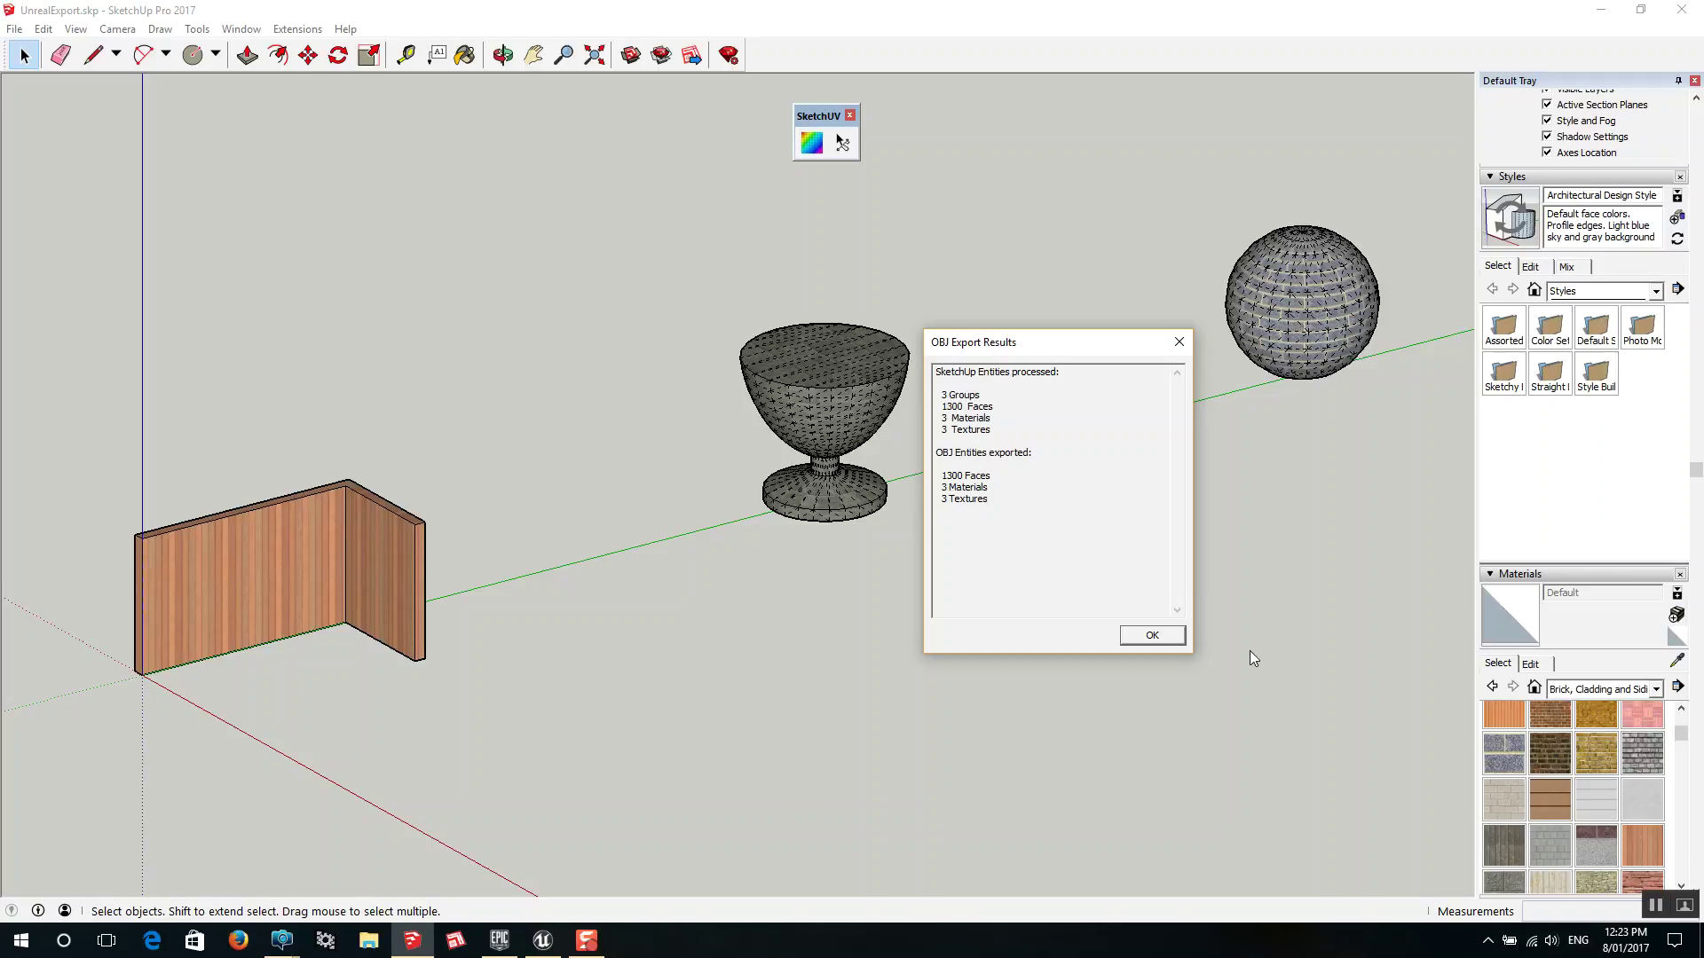
{"action": "left_click", "coordinate": [1165, 639]}
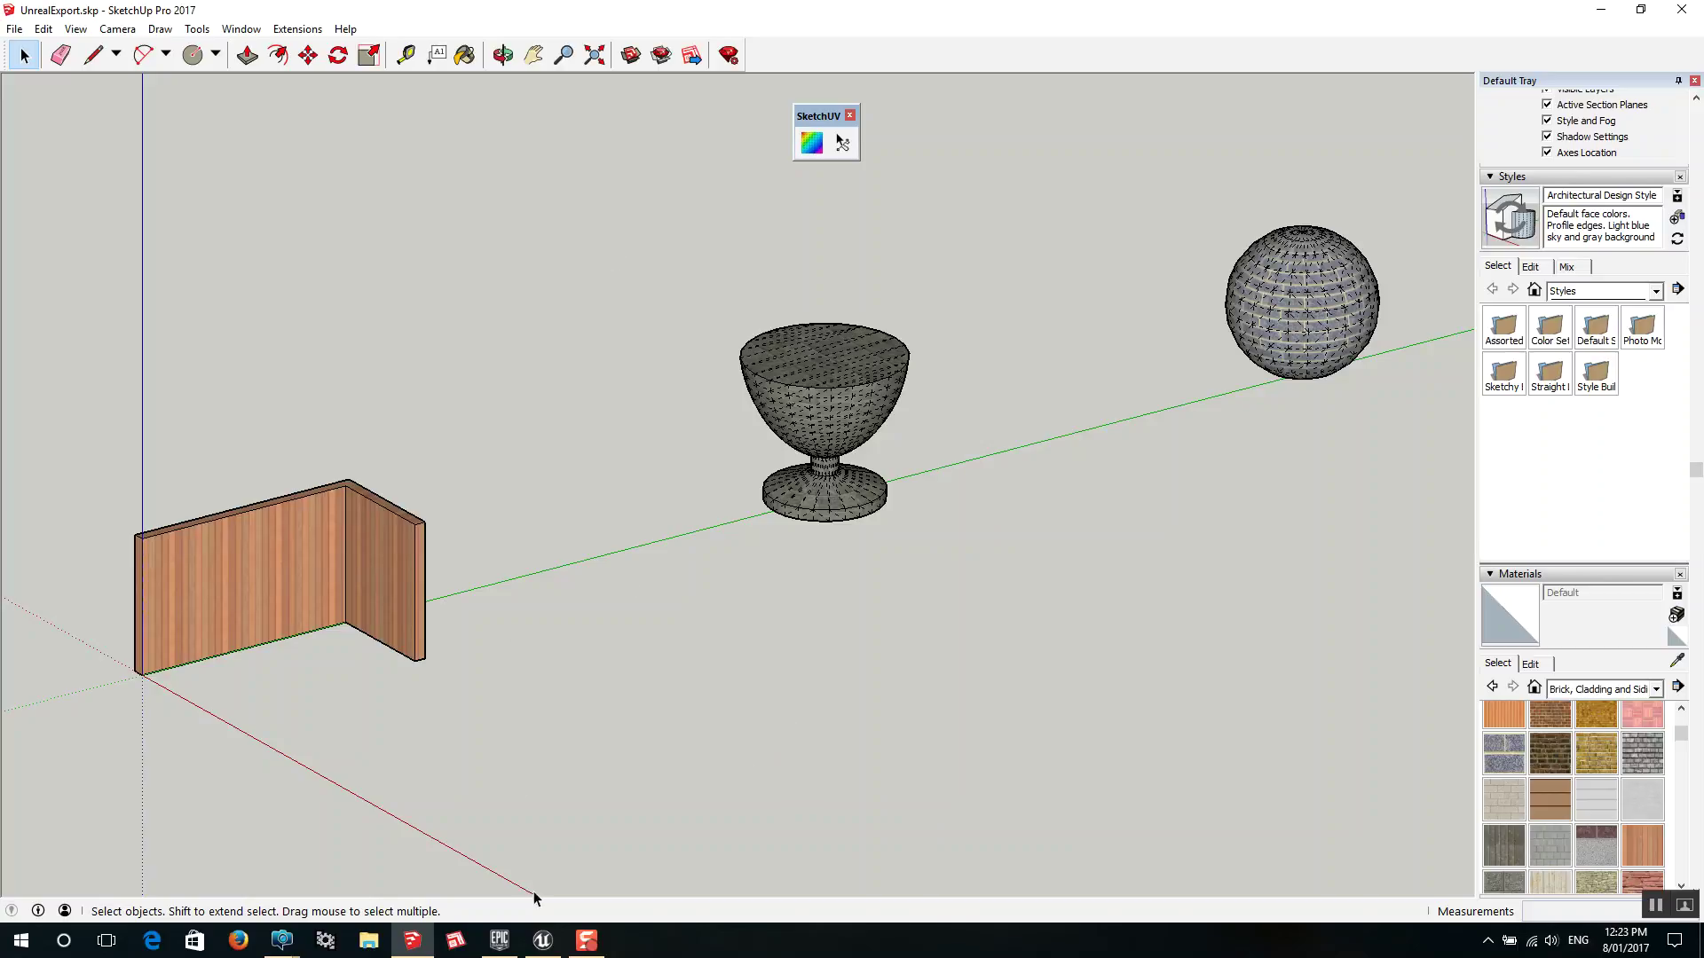
Bring up the Unreal Editor on NewMap, nudge the camera toward the floor, and browse the File menu
{"action": "left_click", "coordinate": [541, 947]}
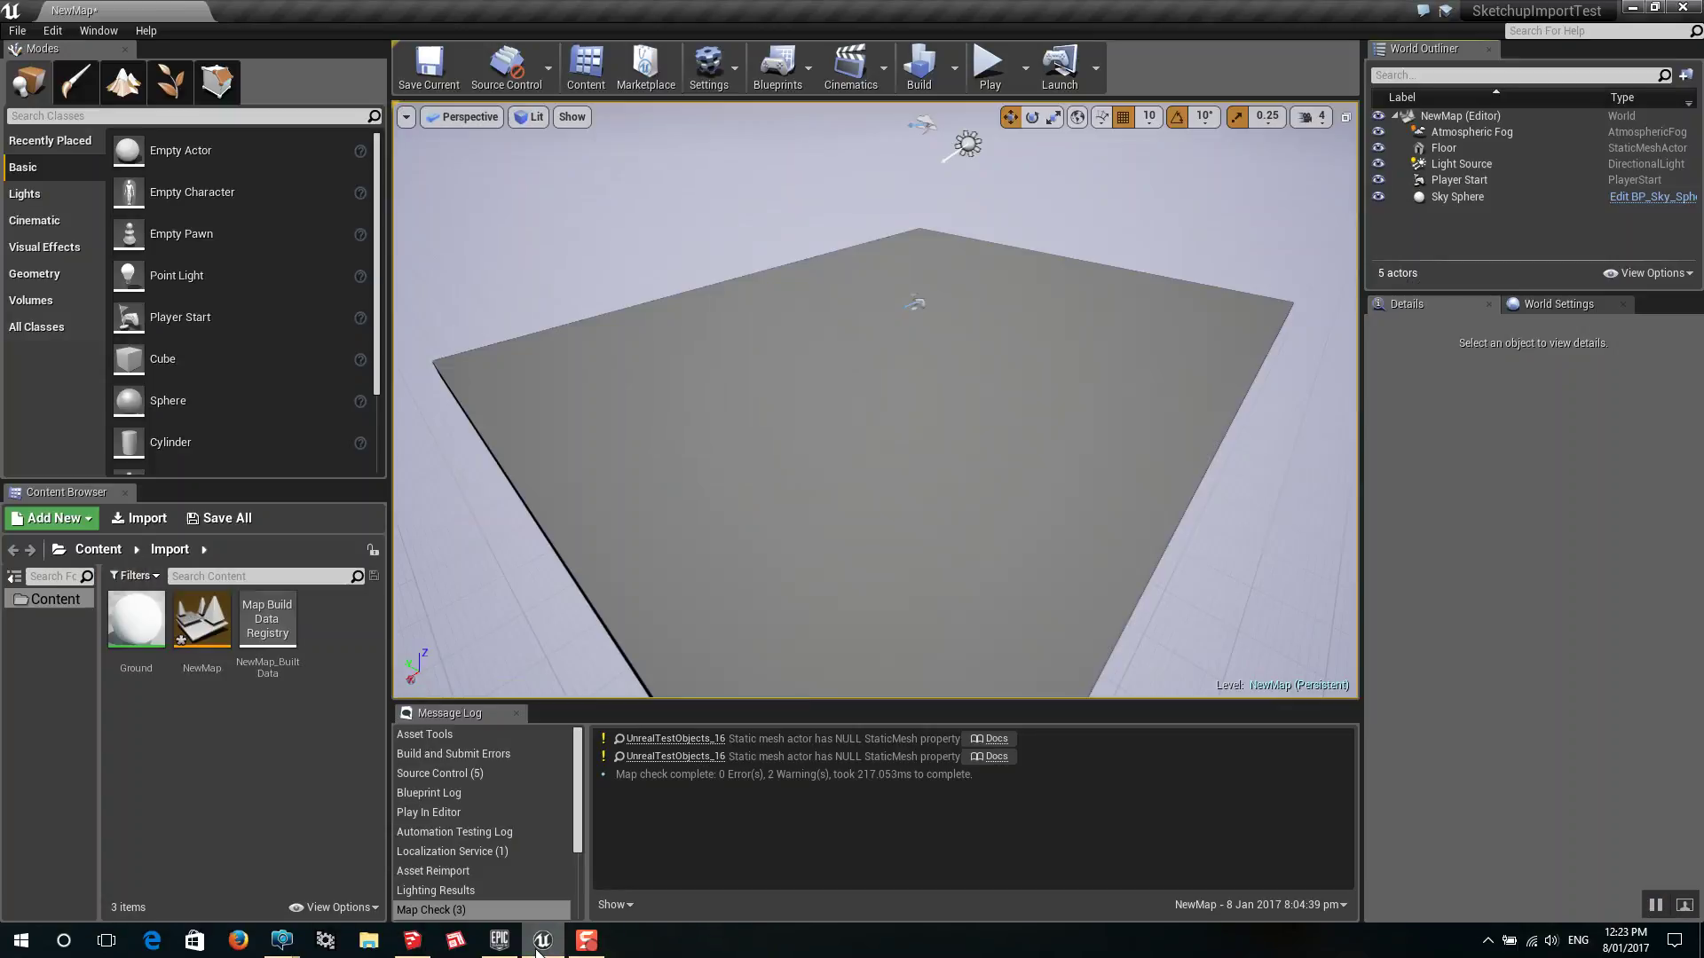
{"action": "key", "text": "Up"}
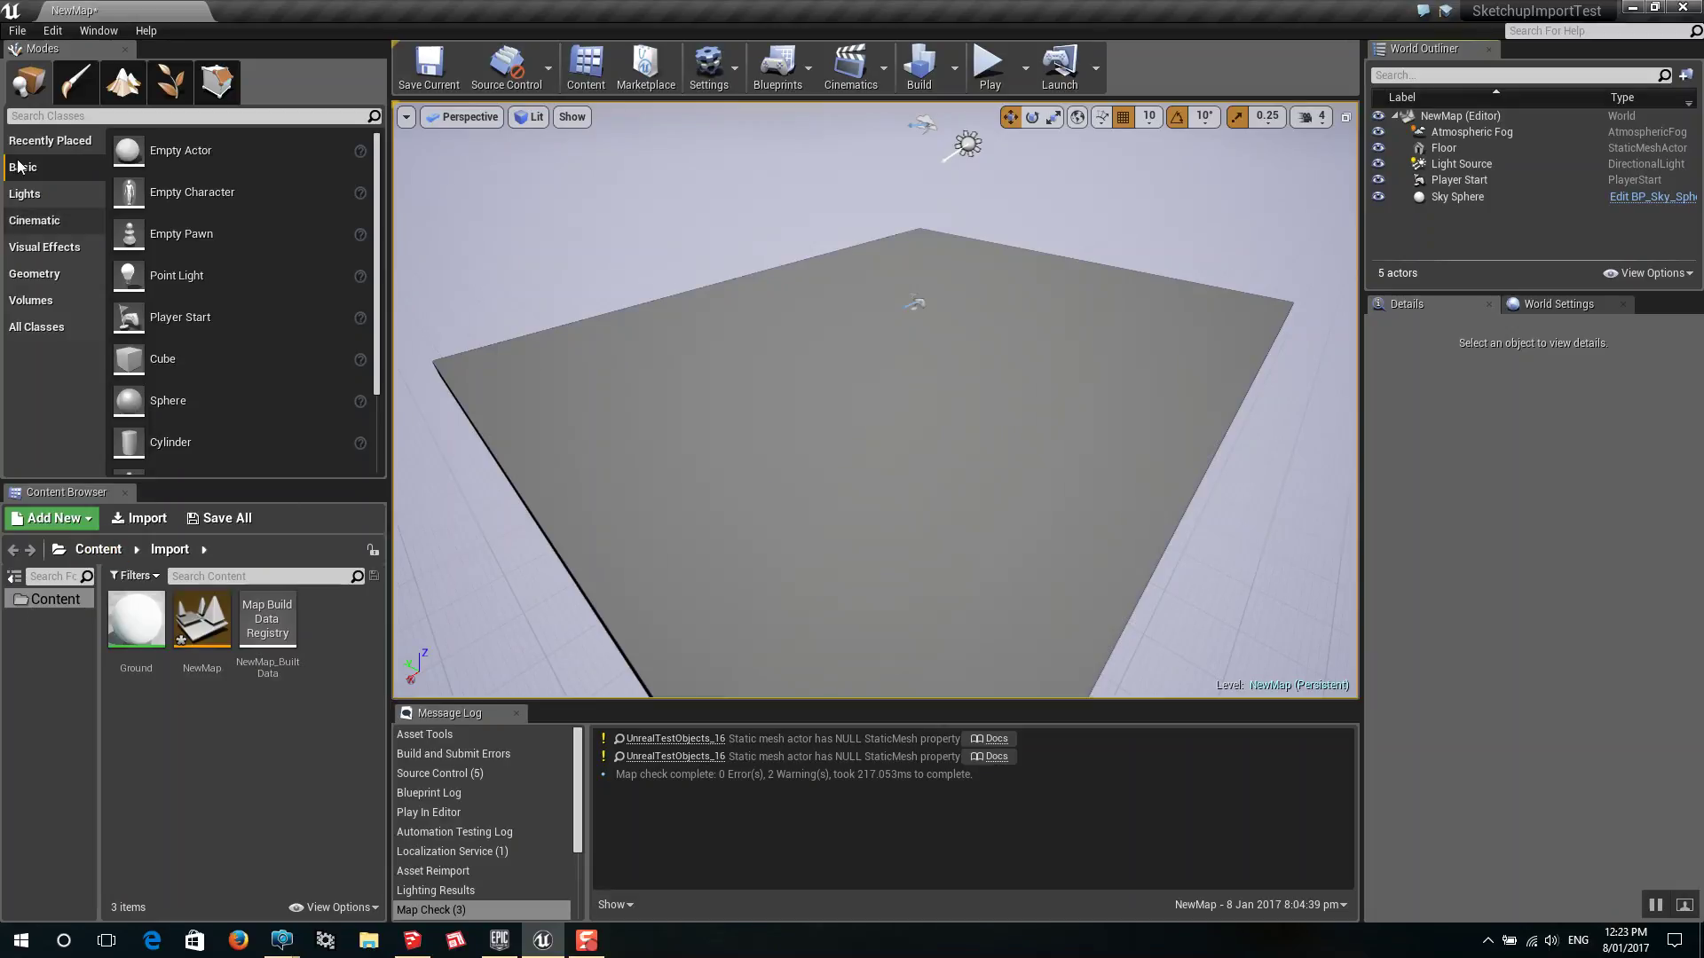
{"action": "left_click", "coordinate": [18, 31]}
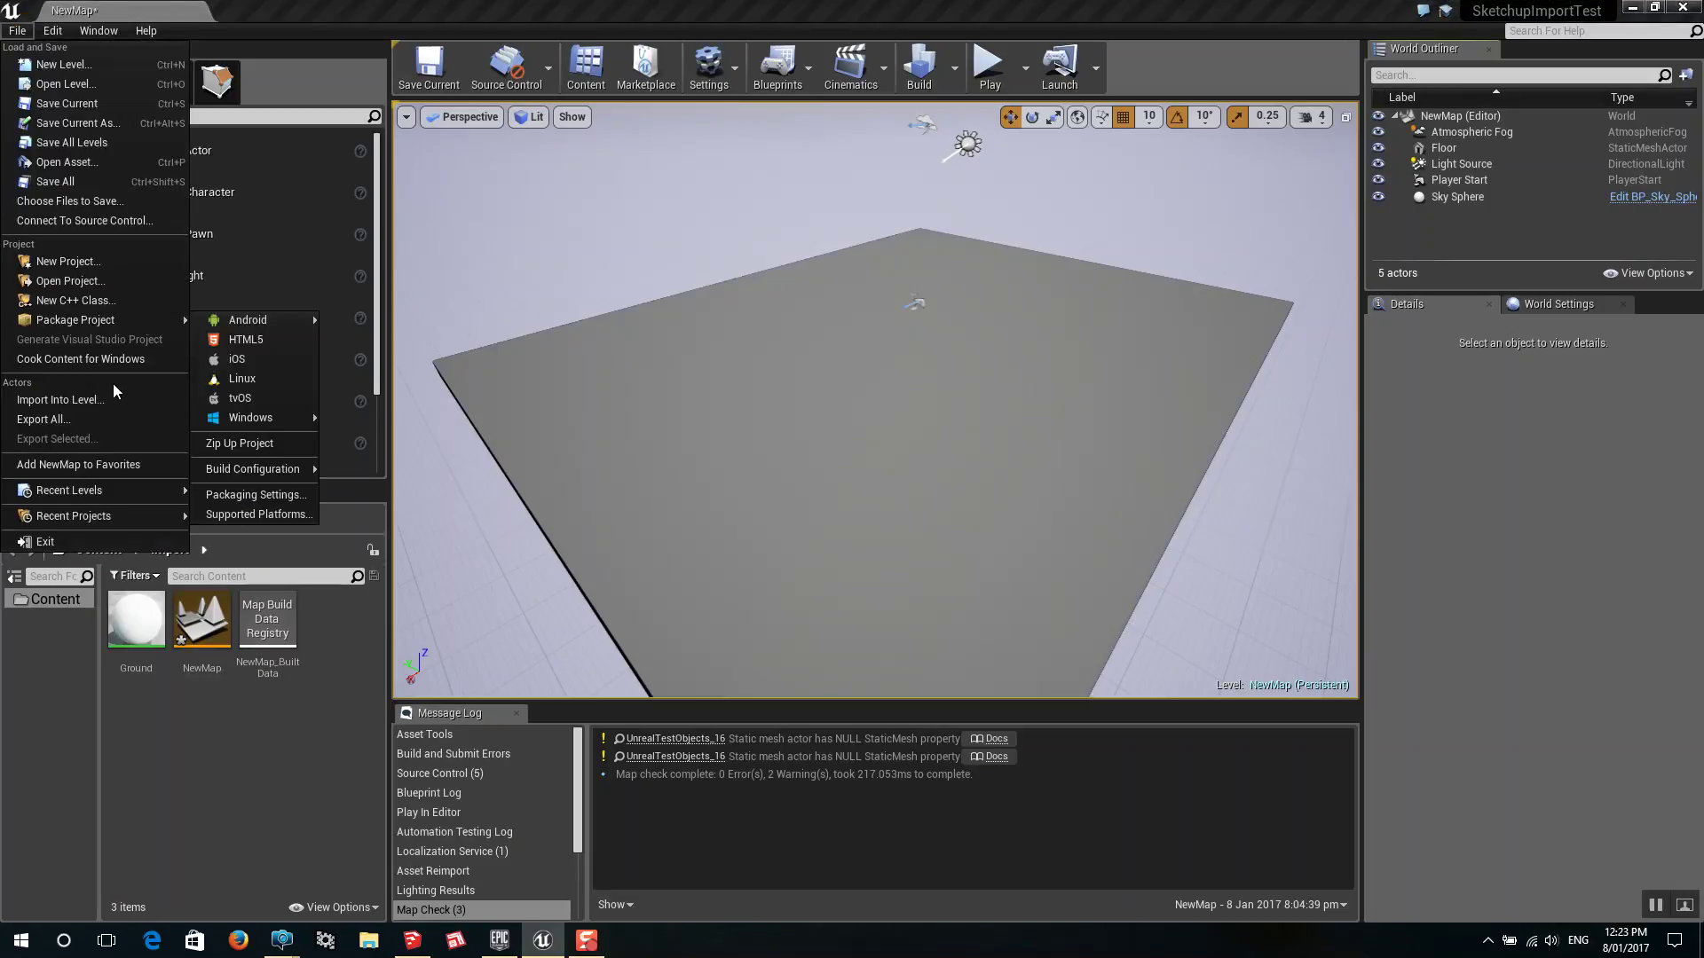
{"action": "left_click", "coordinate": [33, 672]}
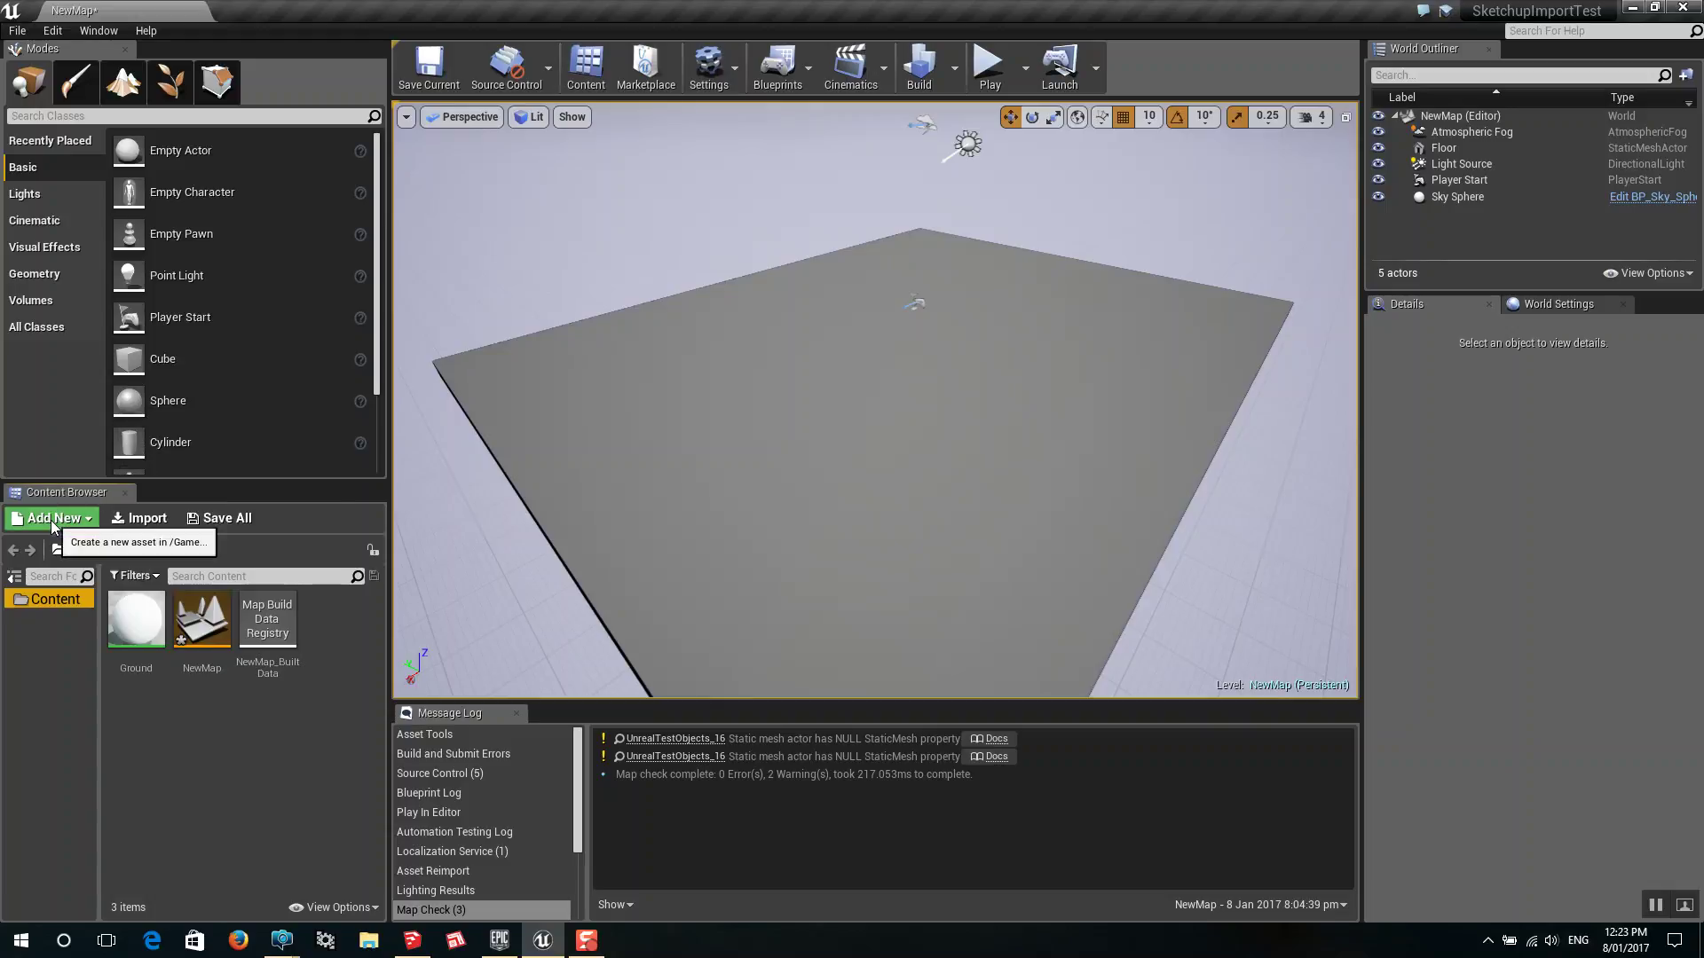
Create a new folder named Import under Content
{"action": "right_click", "coordinate": [55, 636]}
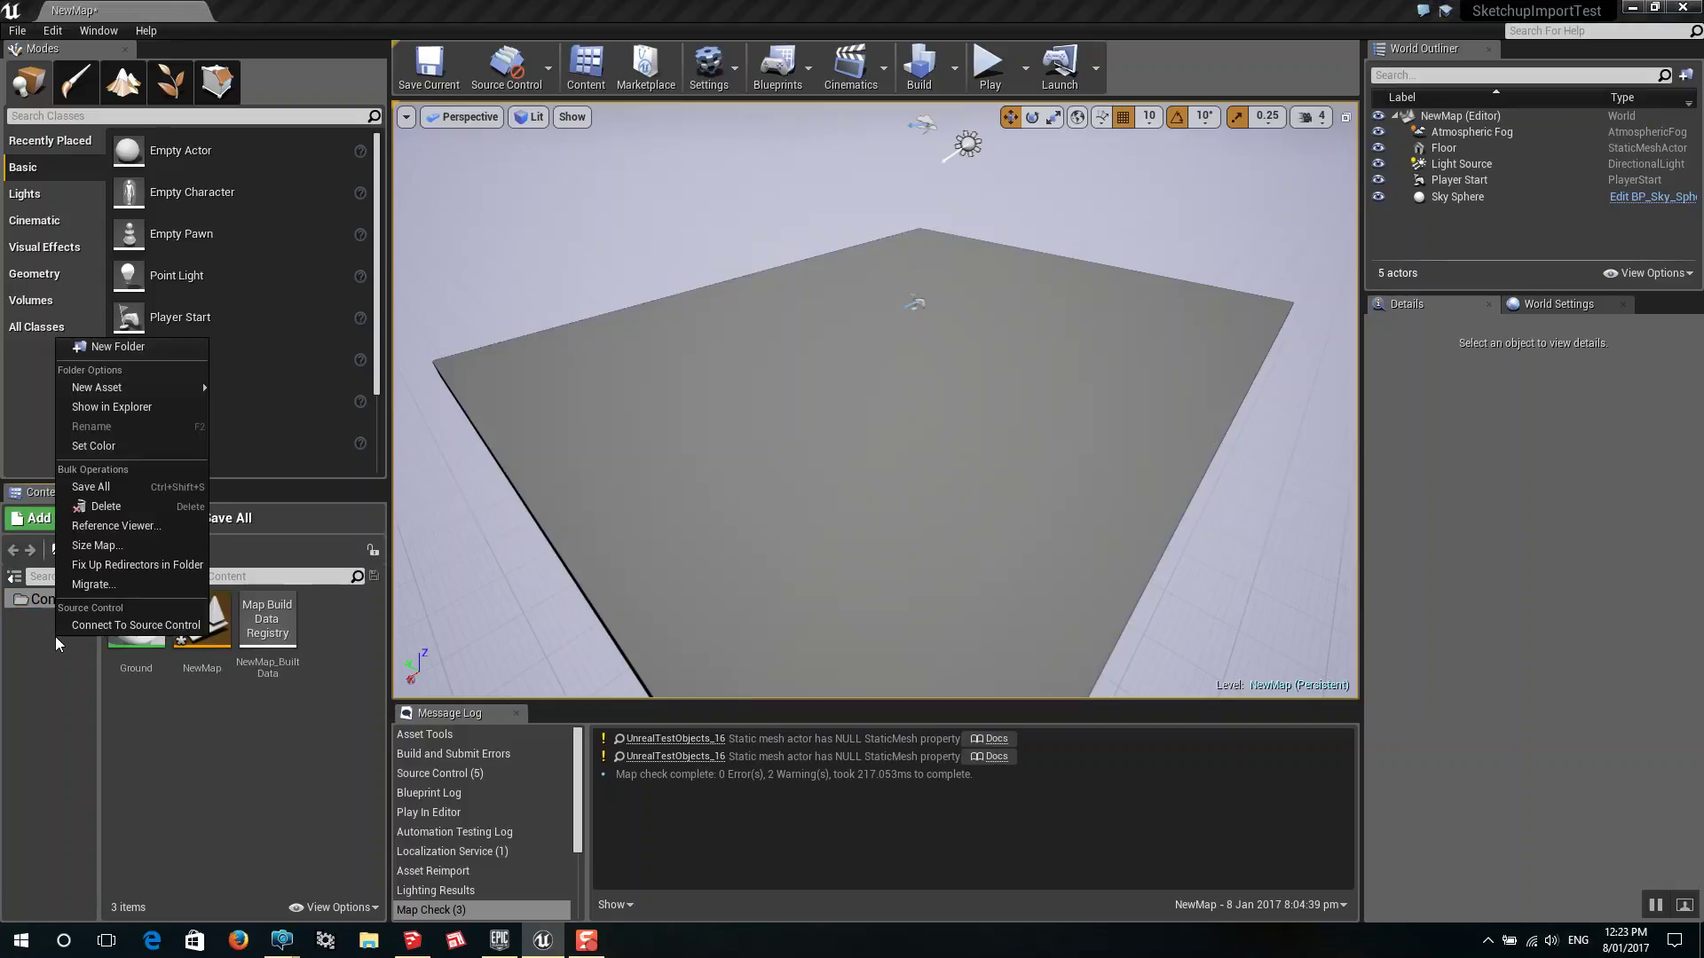
{"action": "left_click", "coordinate": [130, 348]}
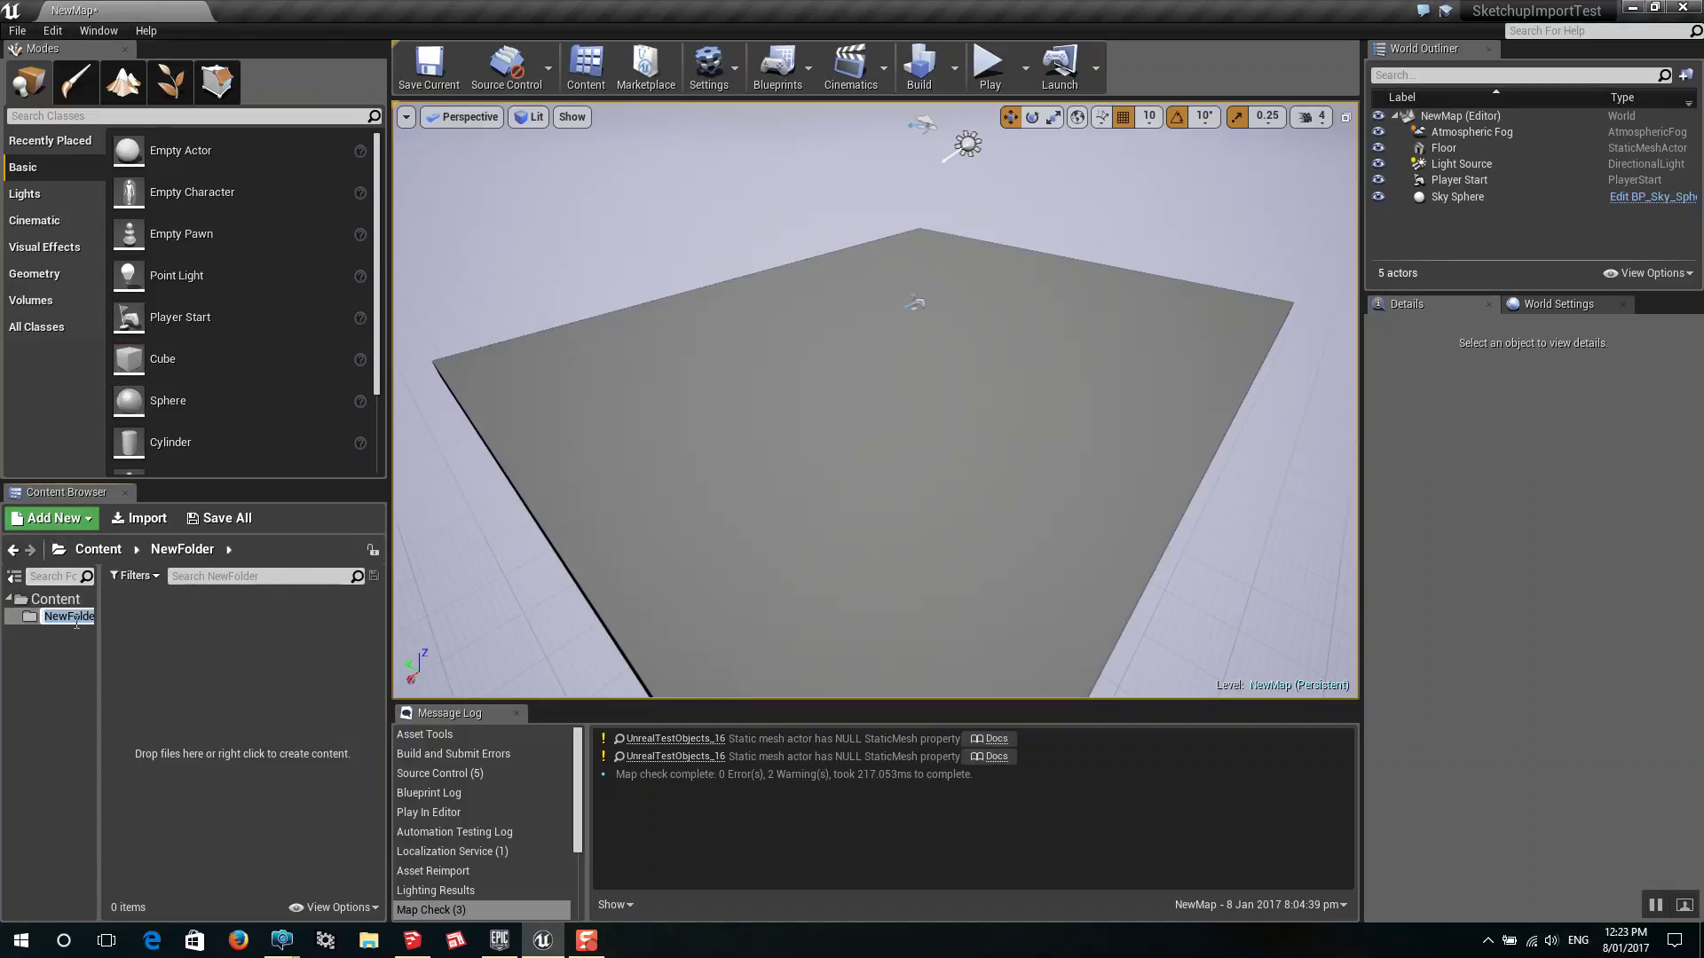
{"action": "type", "text": "Import"}
{"action": "key", "text": "Return"}
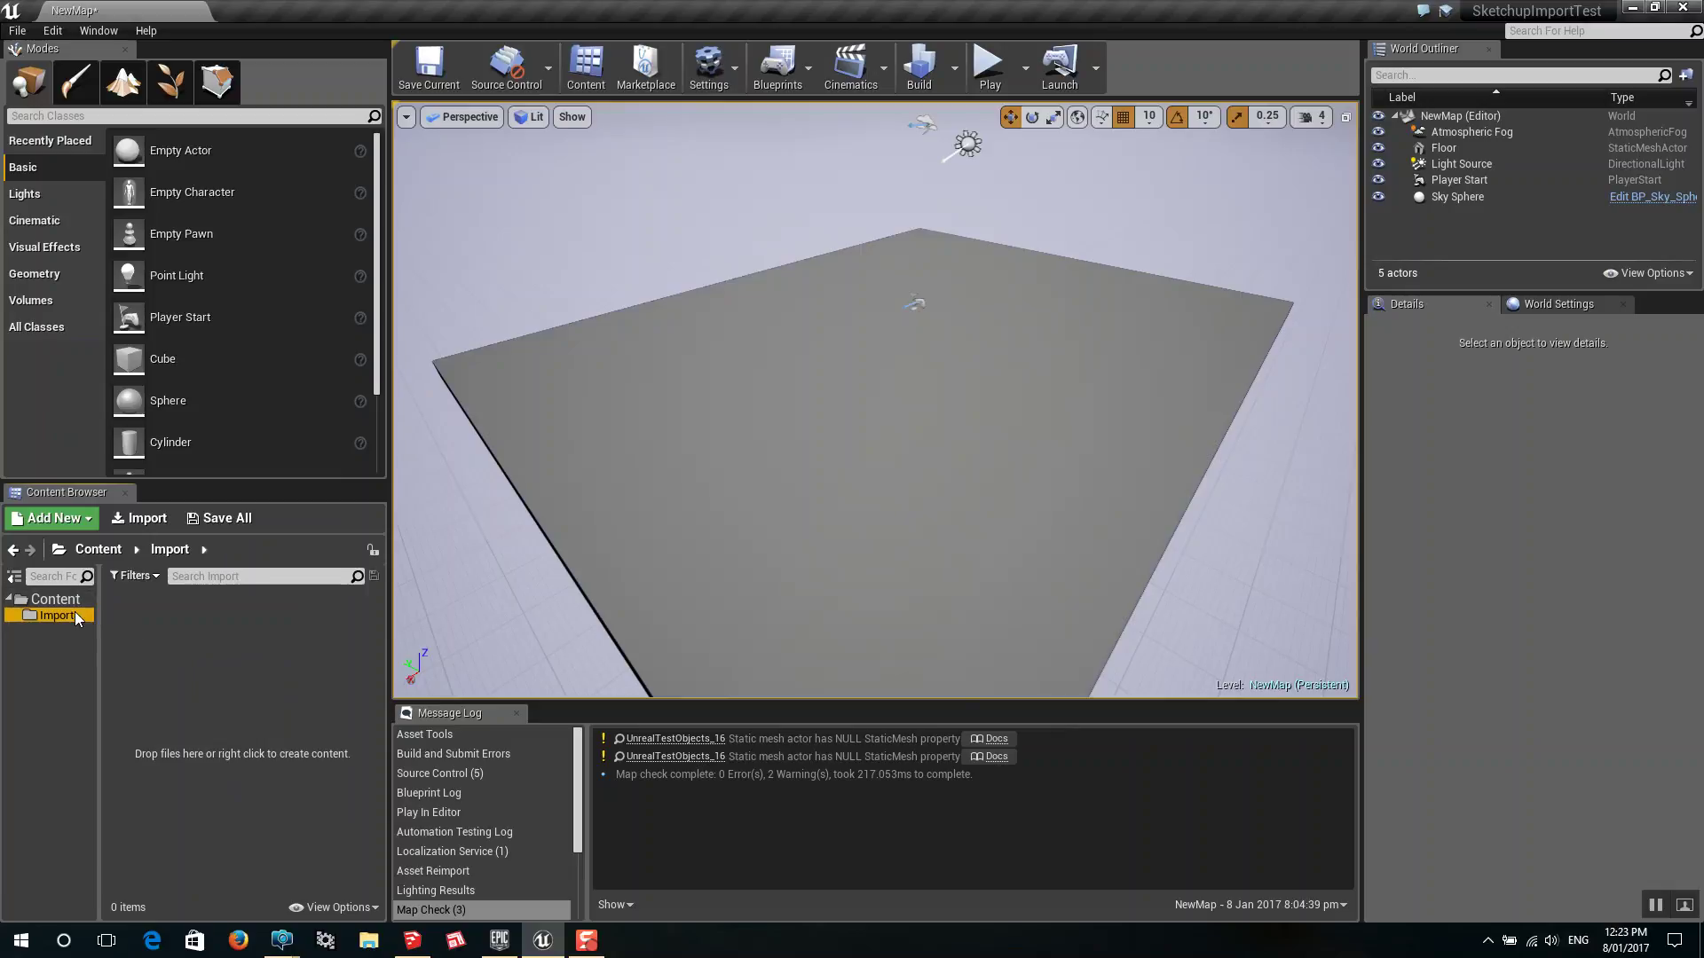
Import UnrealExport.obj with all its materials and drag the mesh into the level
{"action": "left_click", "coordinate": [135, 520]}
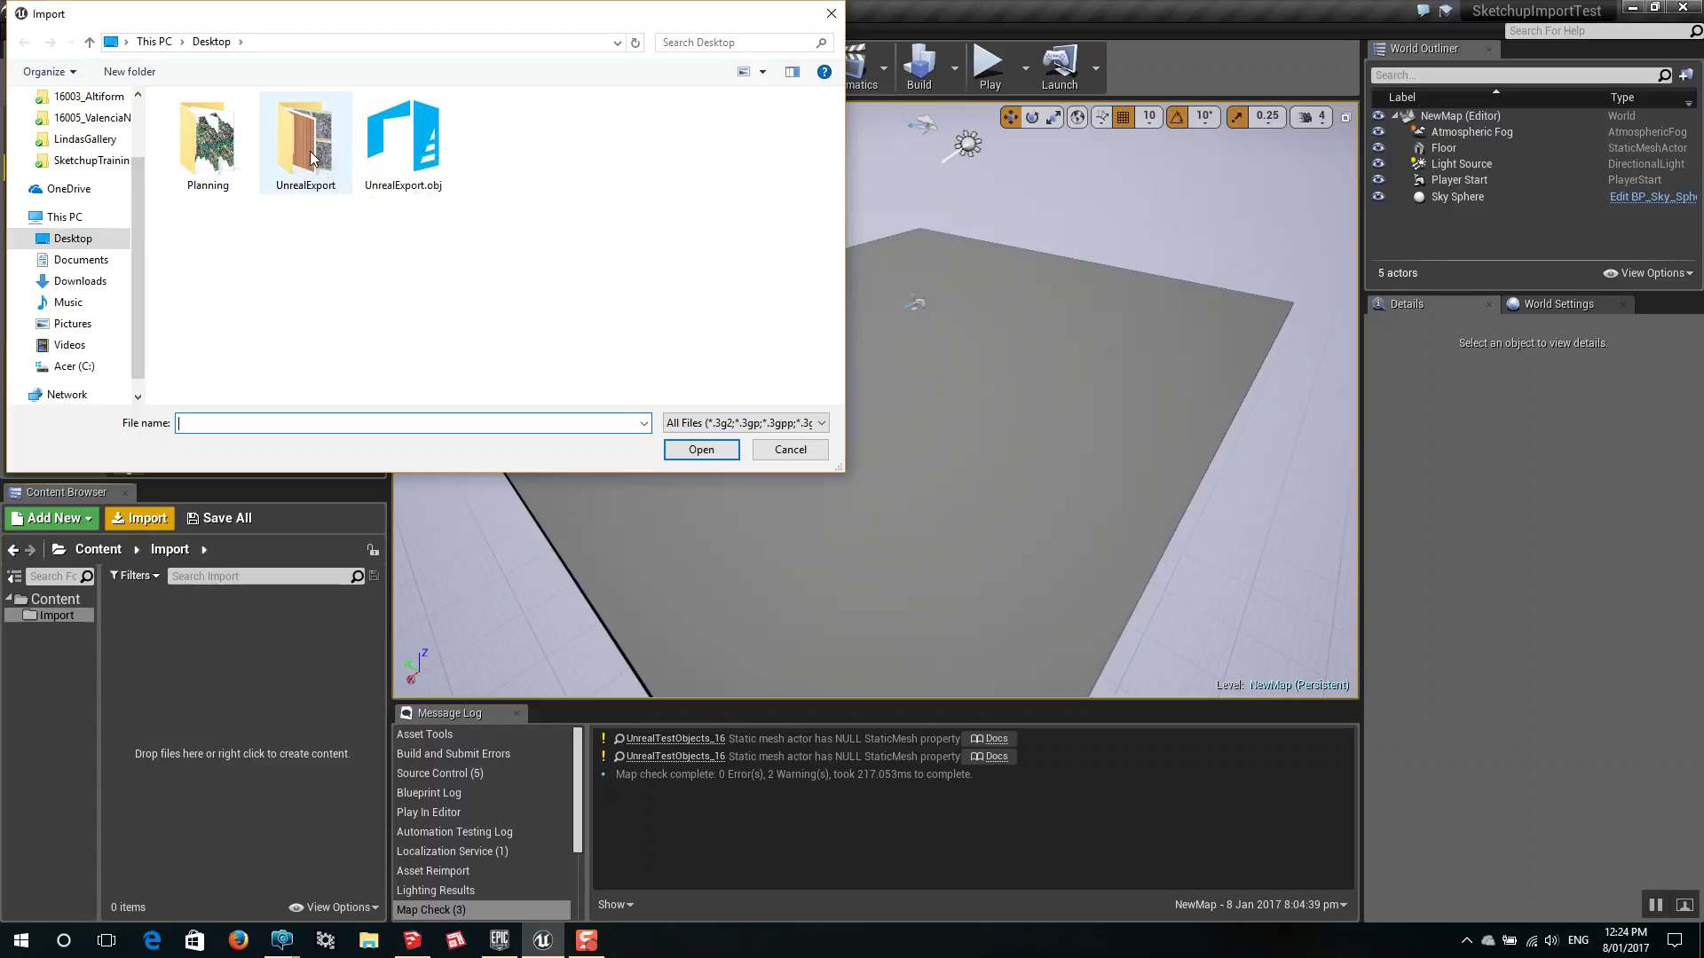
{"action": "left_click", "coordinate": [414, 135]}
{"action": "left_click", "coordinate": [701, 449]}
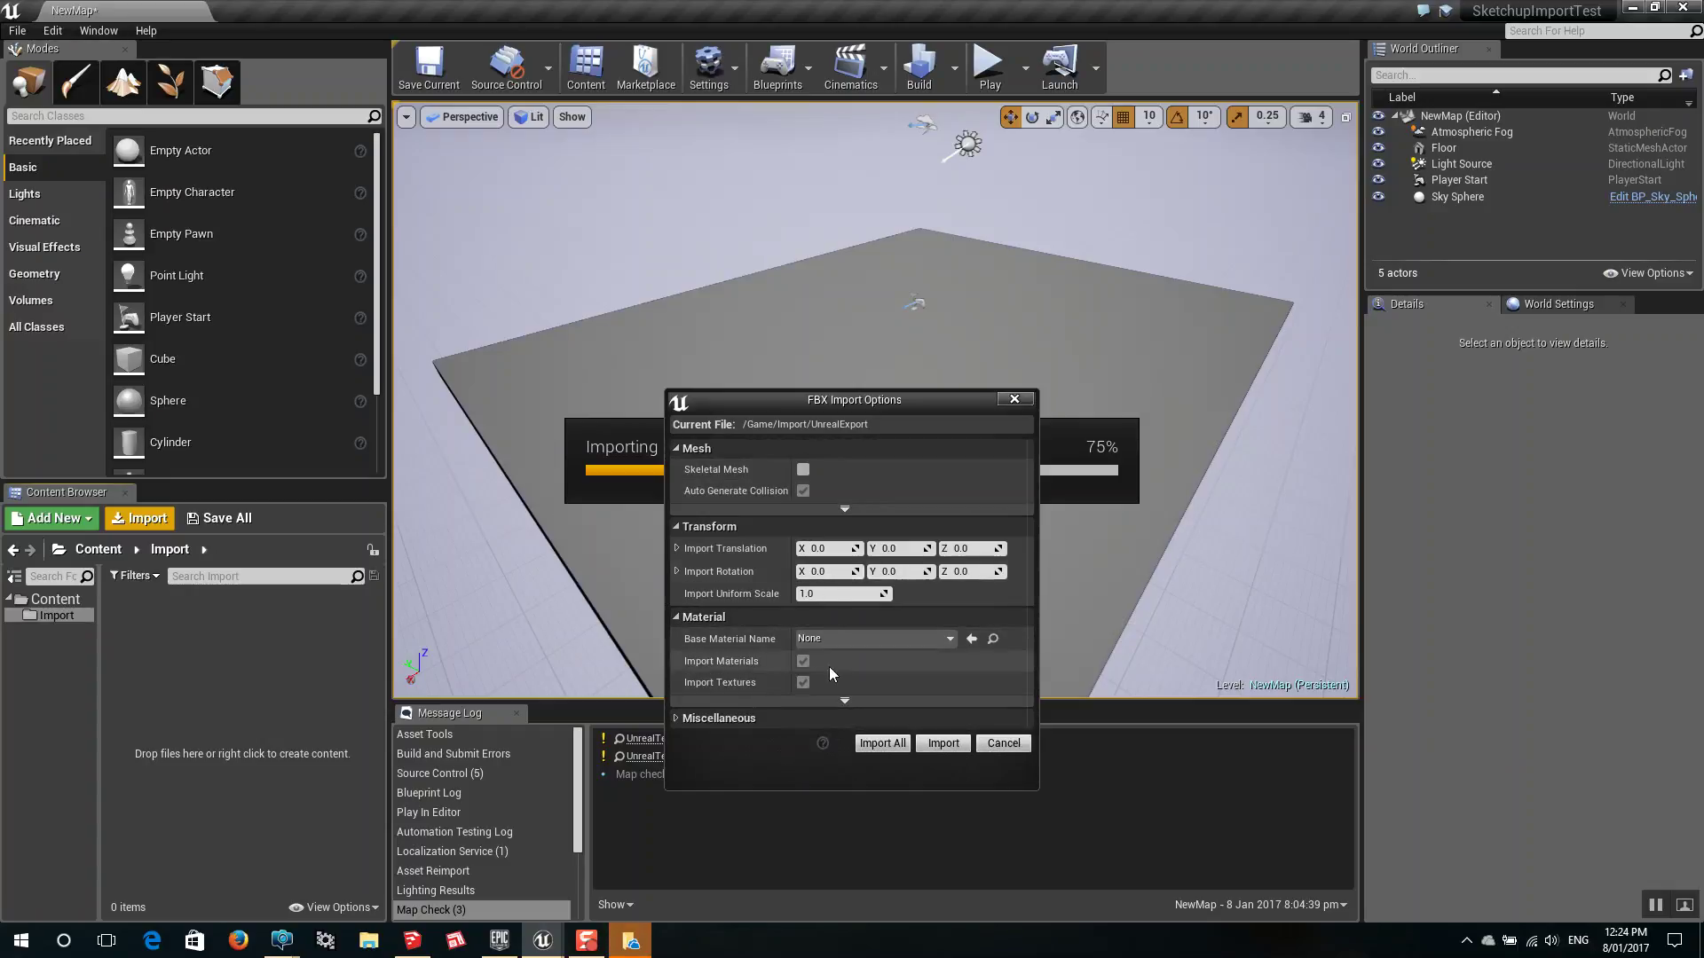
{"action": "left_click", "coordinate": [892, 744]}
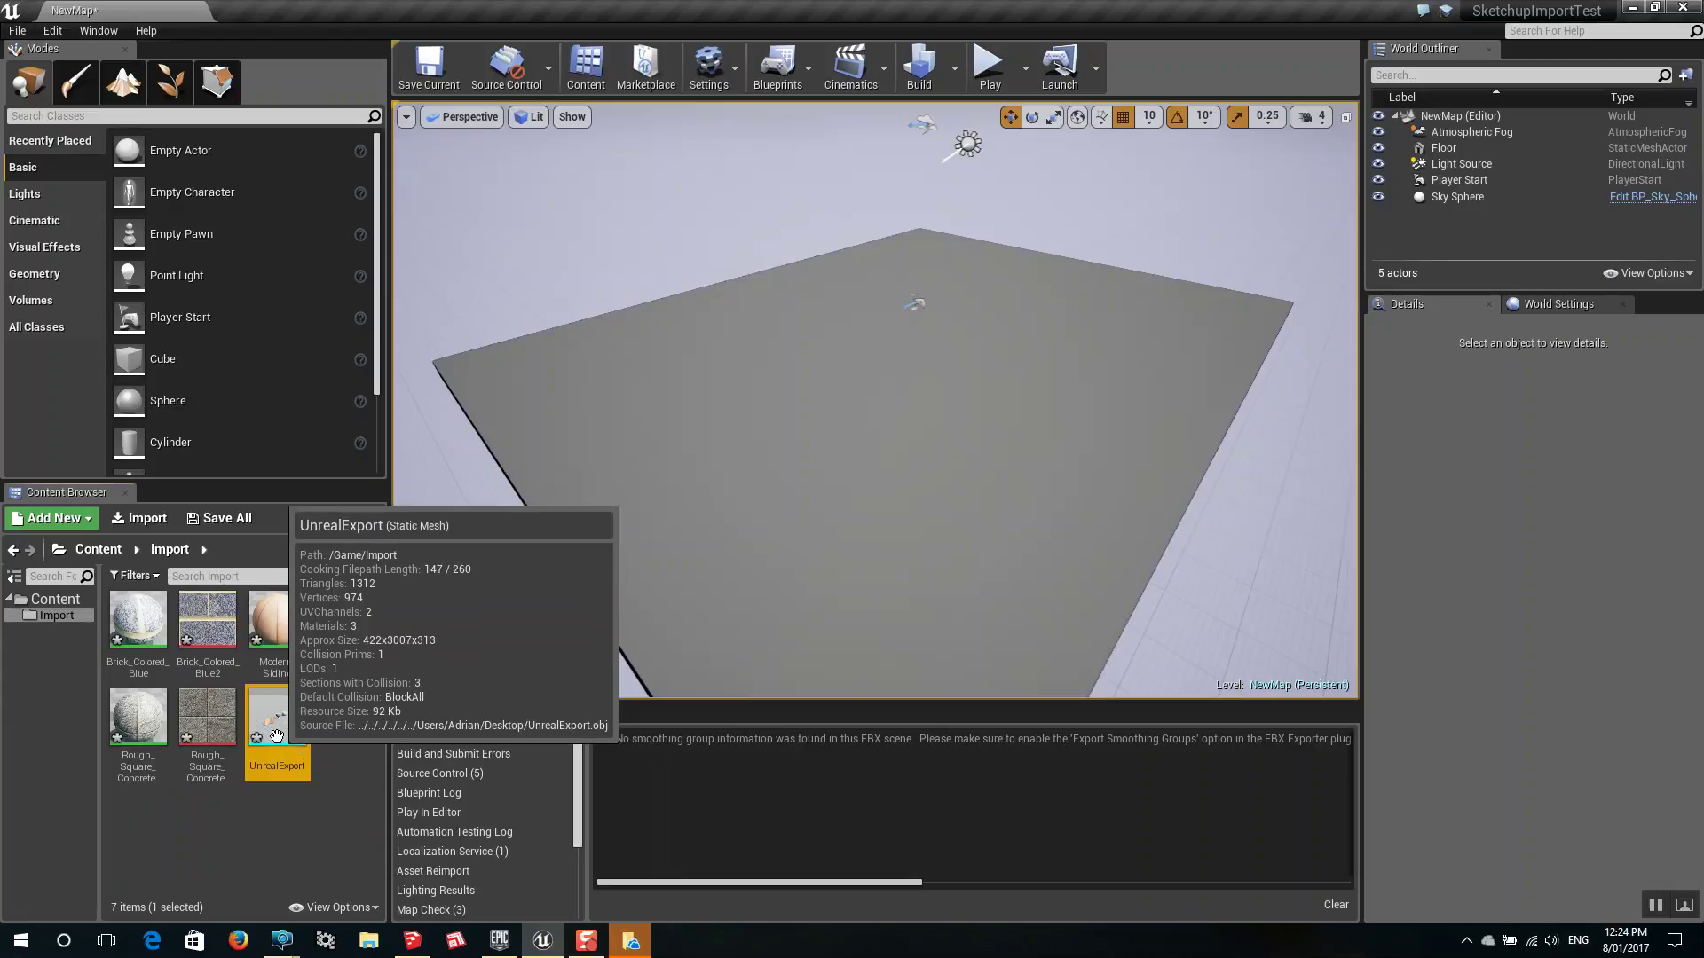
{"action": "left_click_drag", "start_coordinate": [277, 719], "coordinate": [703, 316]}
{"action": "scroll", "coordinate": [701, 313], "scroll_direction": "down", "scroll_amount": 6}
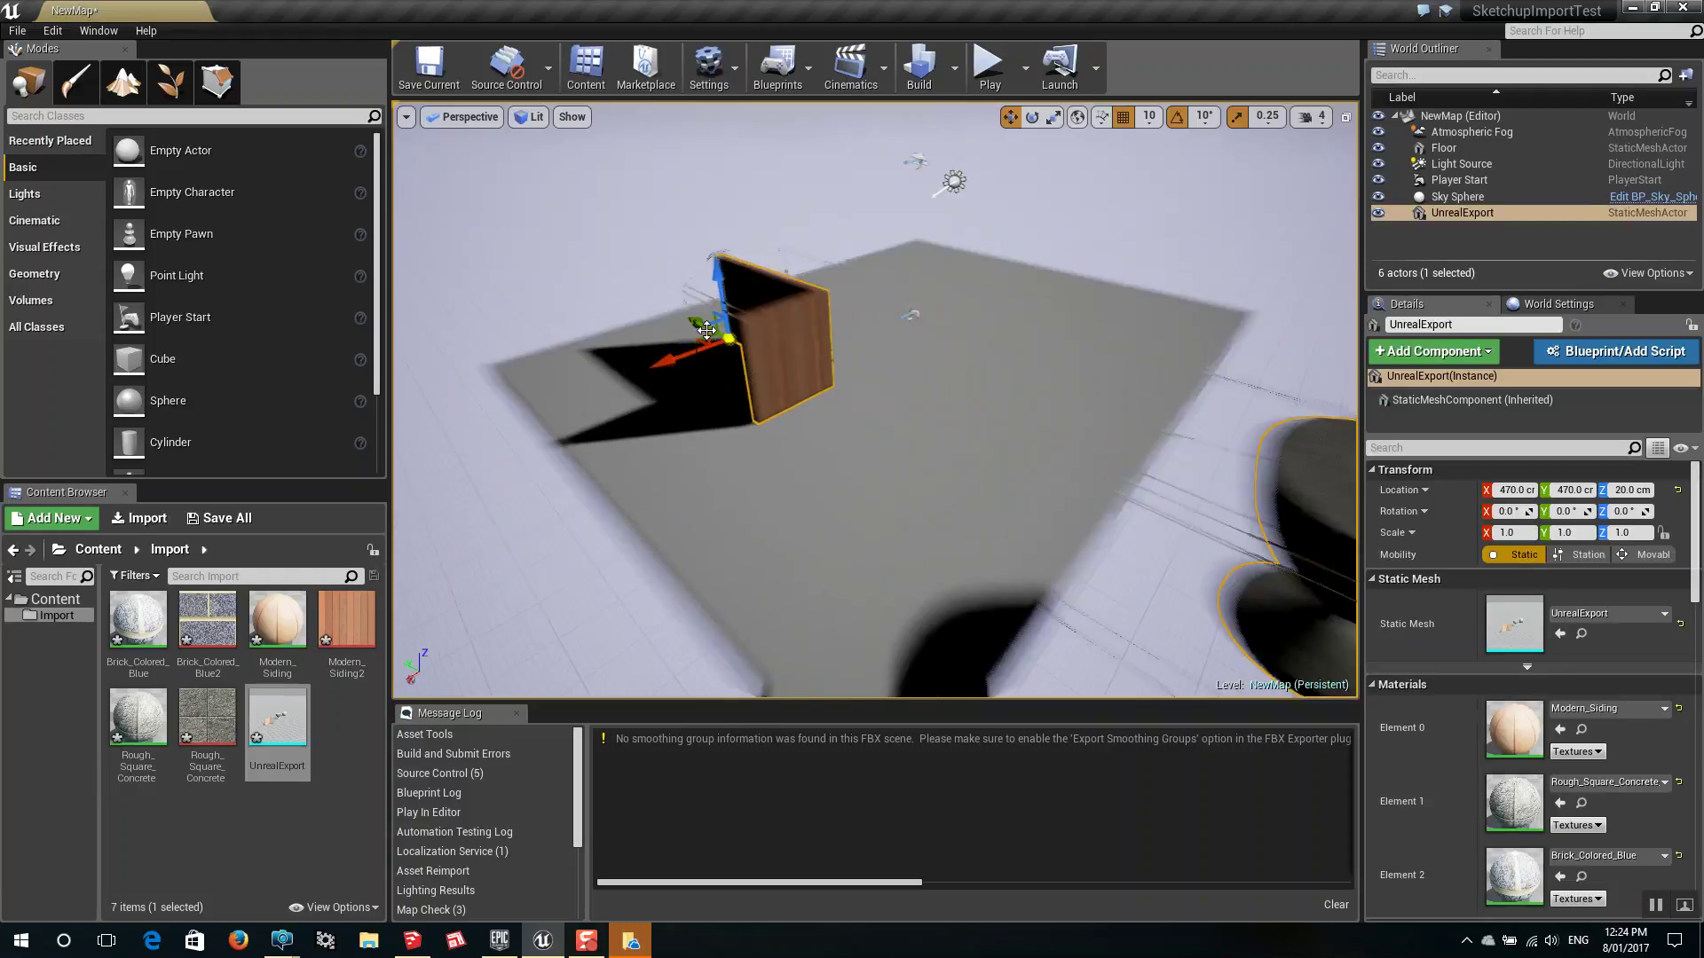
{"action": "scroll", "coordinate": [886, 529], "scroll_direction": "down", "scroll_amount": 3}
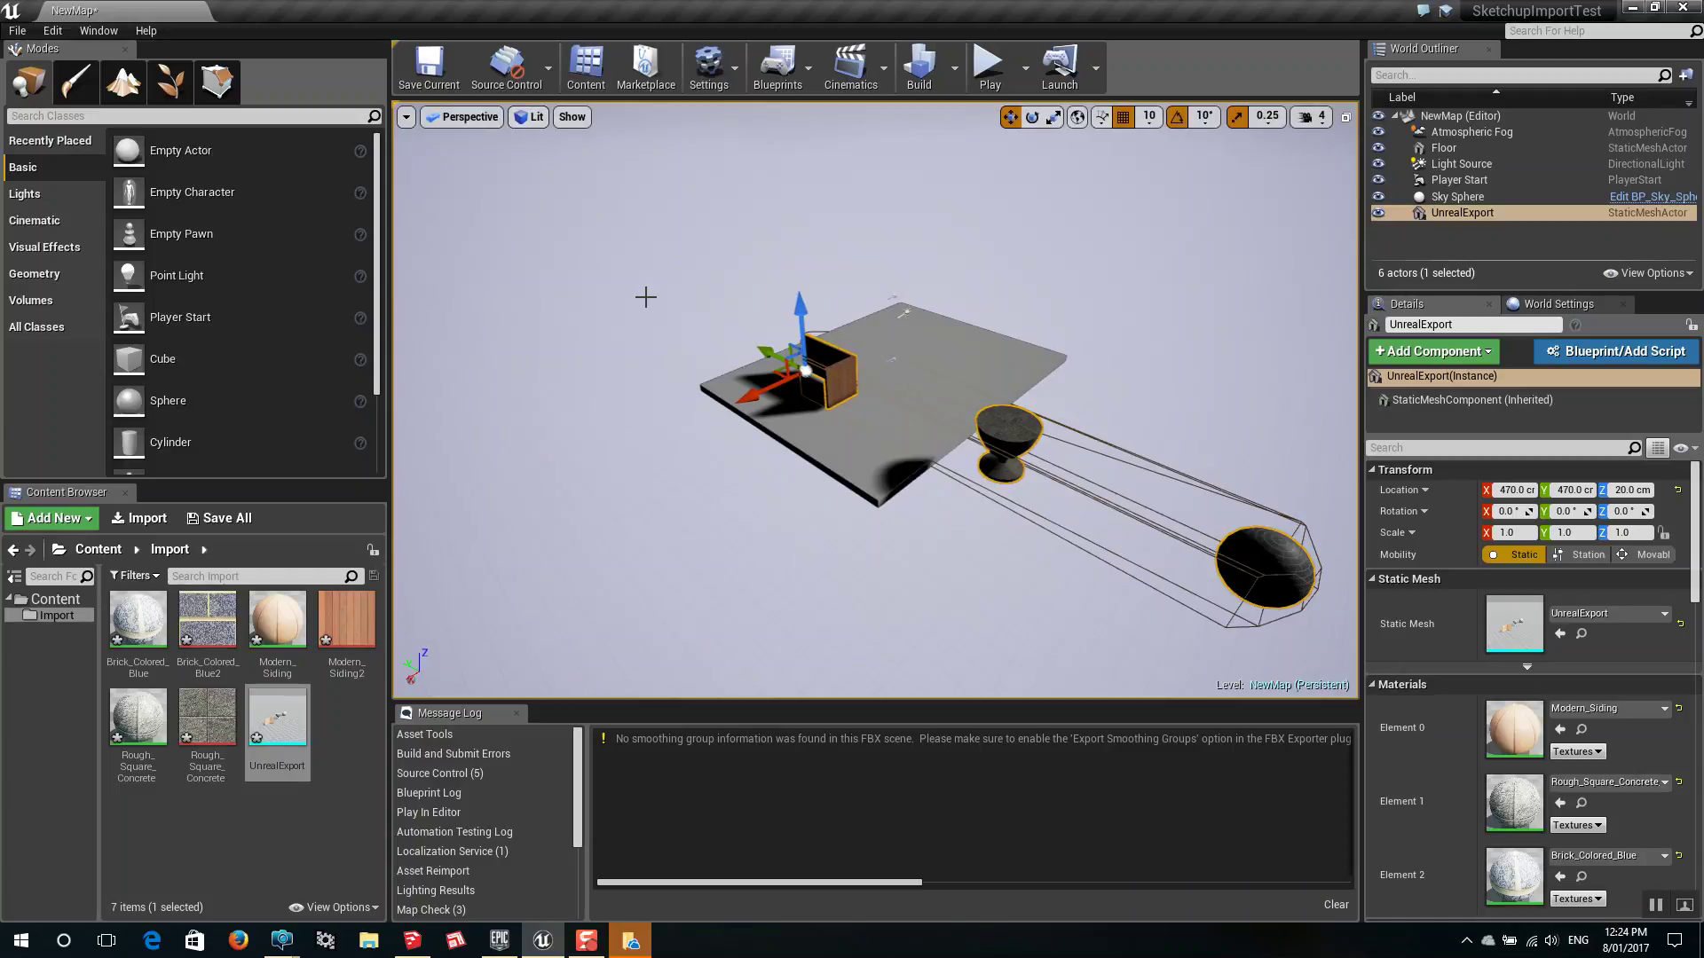
{"action": "left_click", "coordinate": [755, 364]}
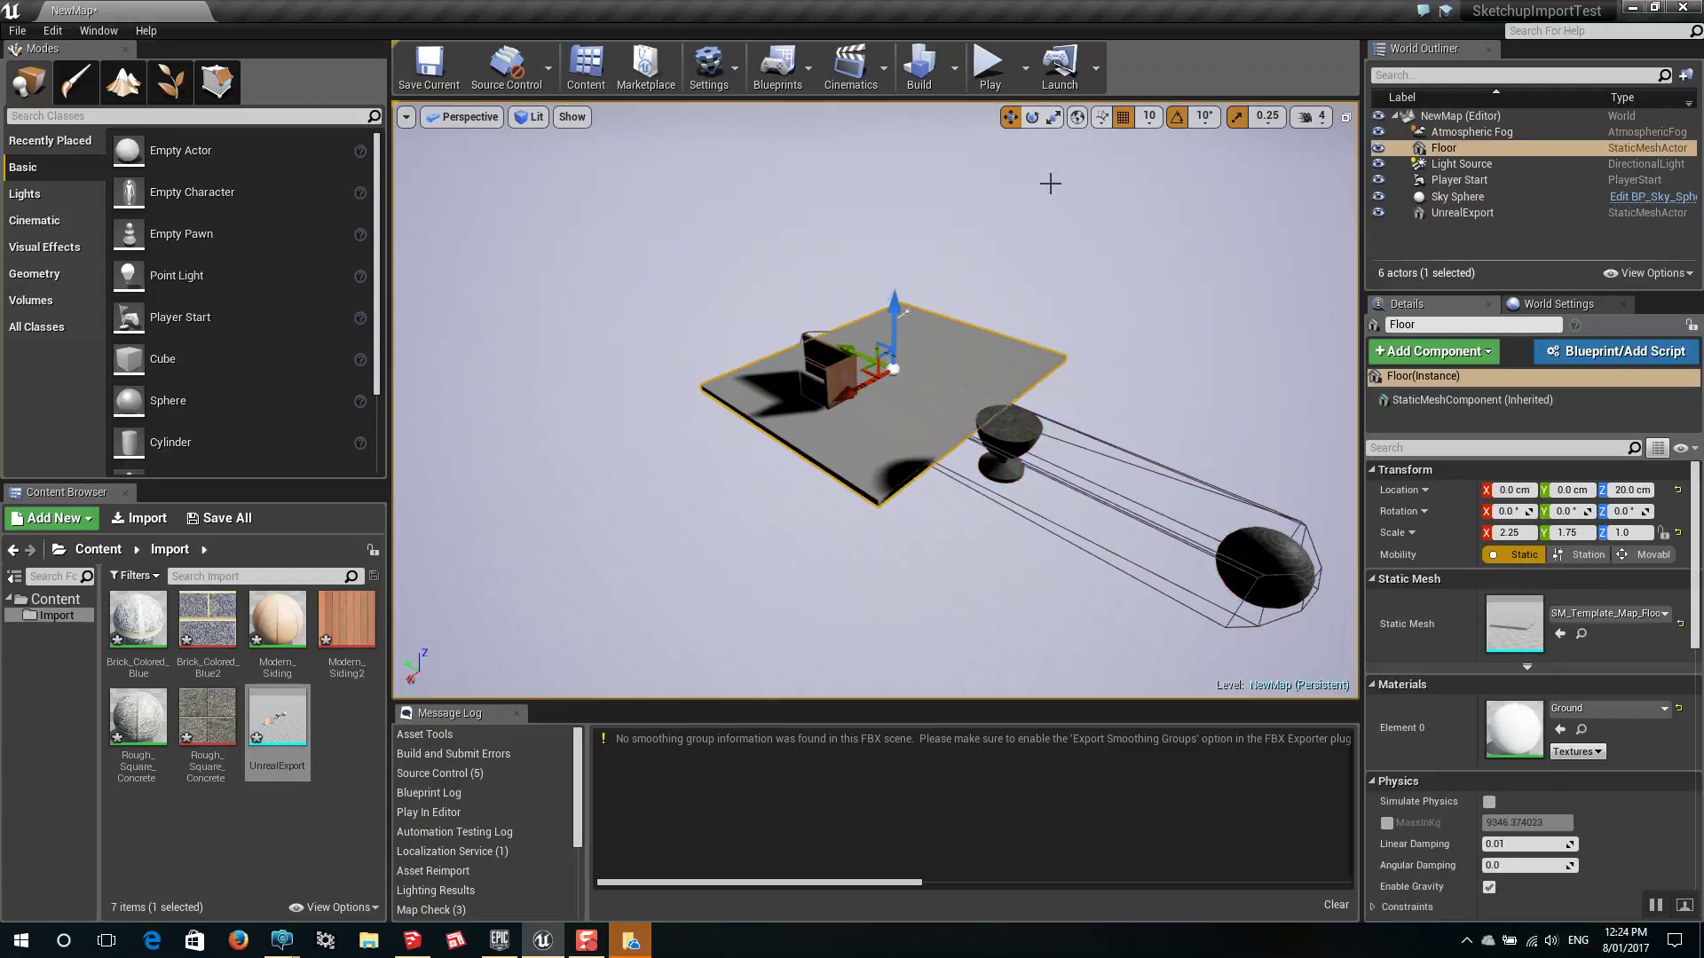
{"action": "left_click", "coordinate": [1053, 121]}
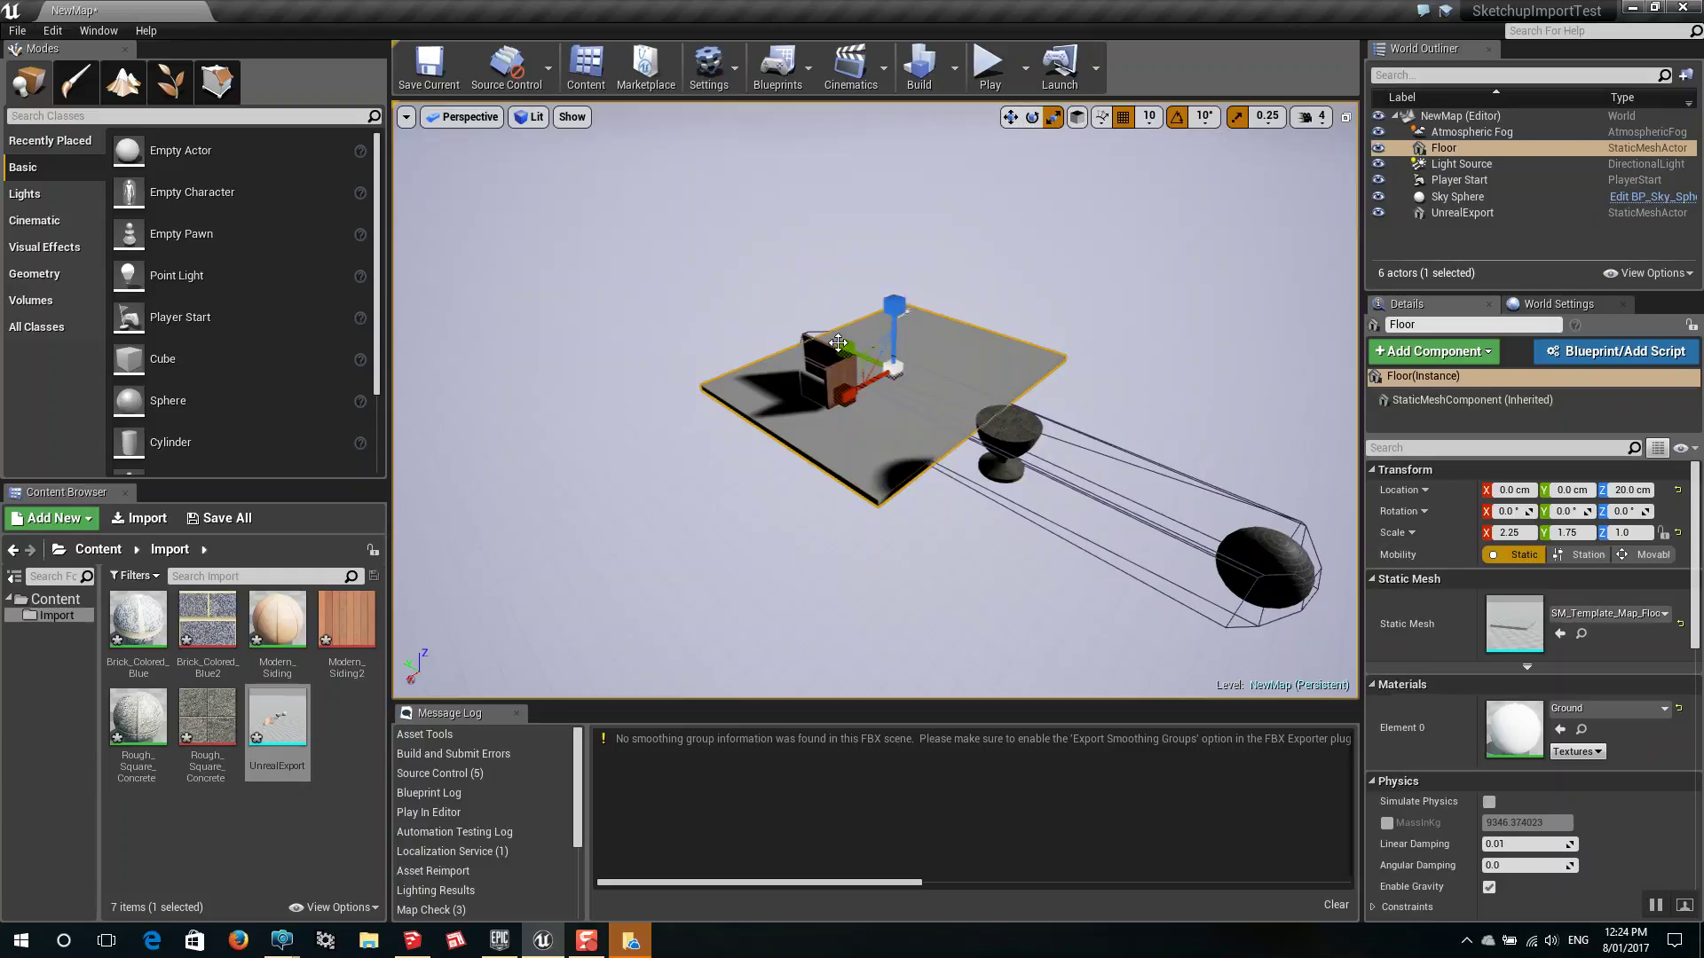
{"action": "left_click_drag", "start_coordinate": [846, 347], "coordinate": [750, 306]}
{"action": "scroll", "coordinate": [1006, 402], "scroll_direction": "down", "scroll_amount": 1}
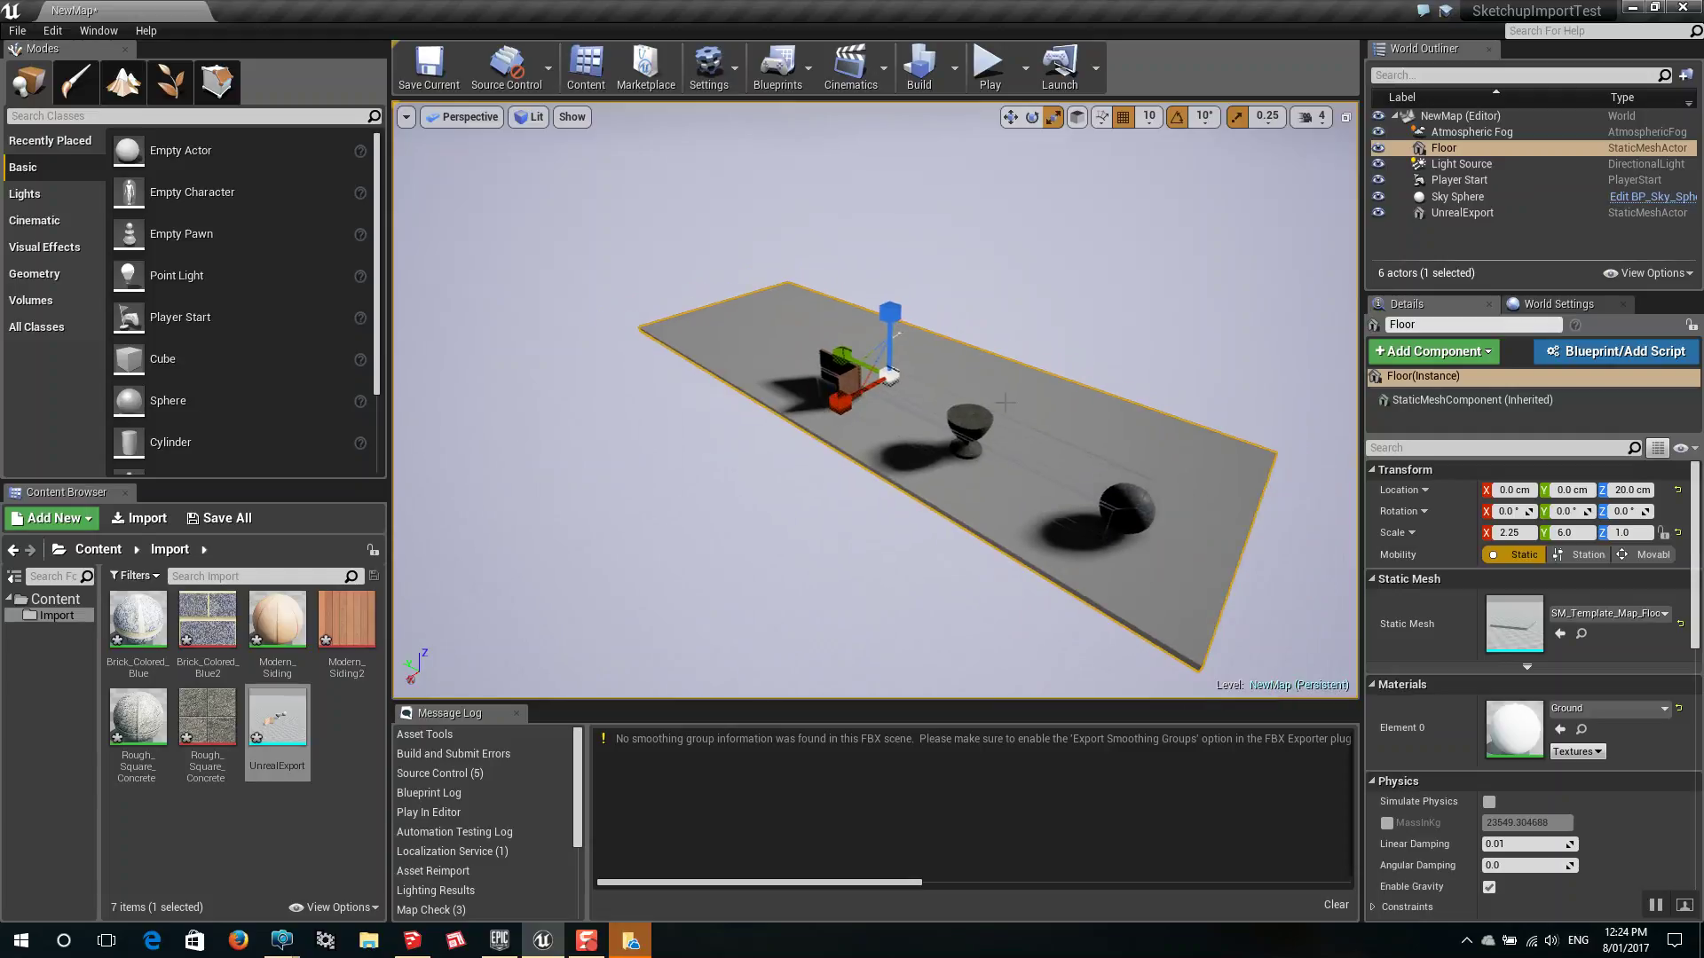
{"action": "key", "text": "w"}
{"action": "scroll", "coordinate": [876, 400], "scroll_direction": "up", "scroll_amount": 2}
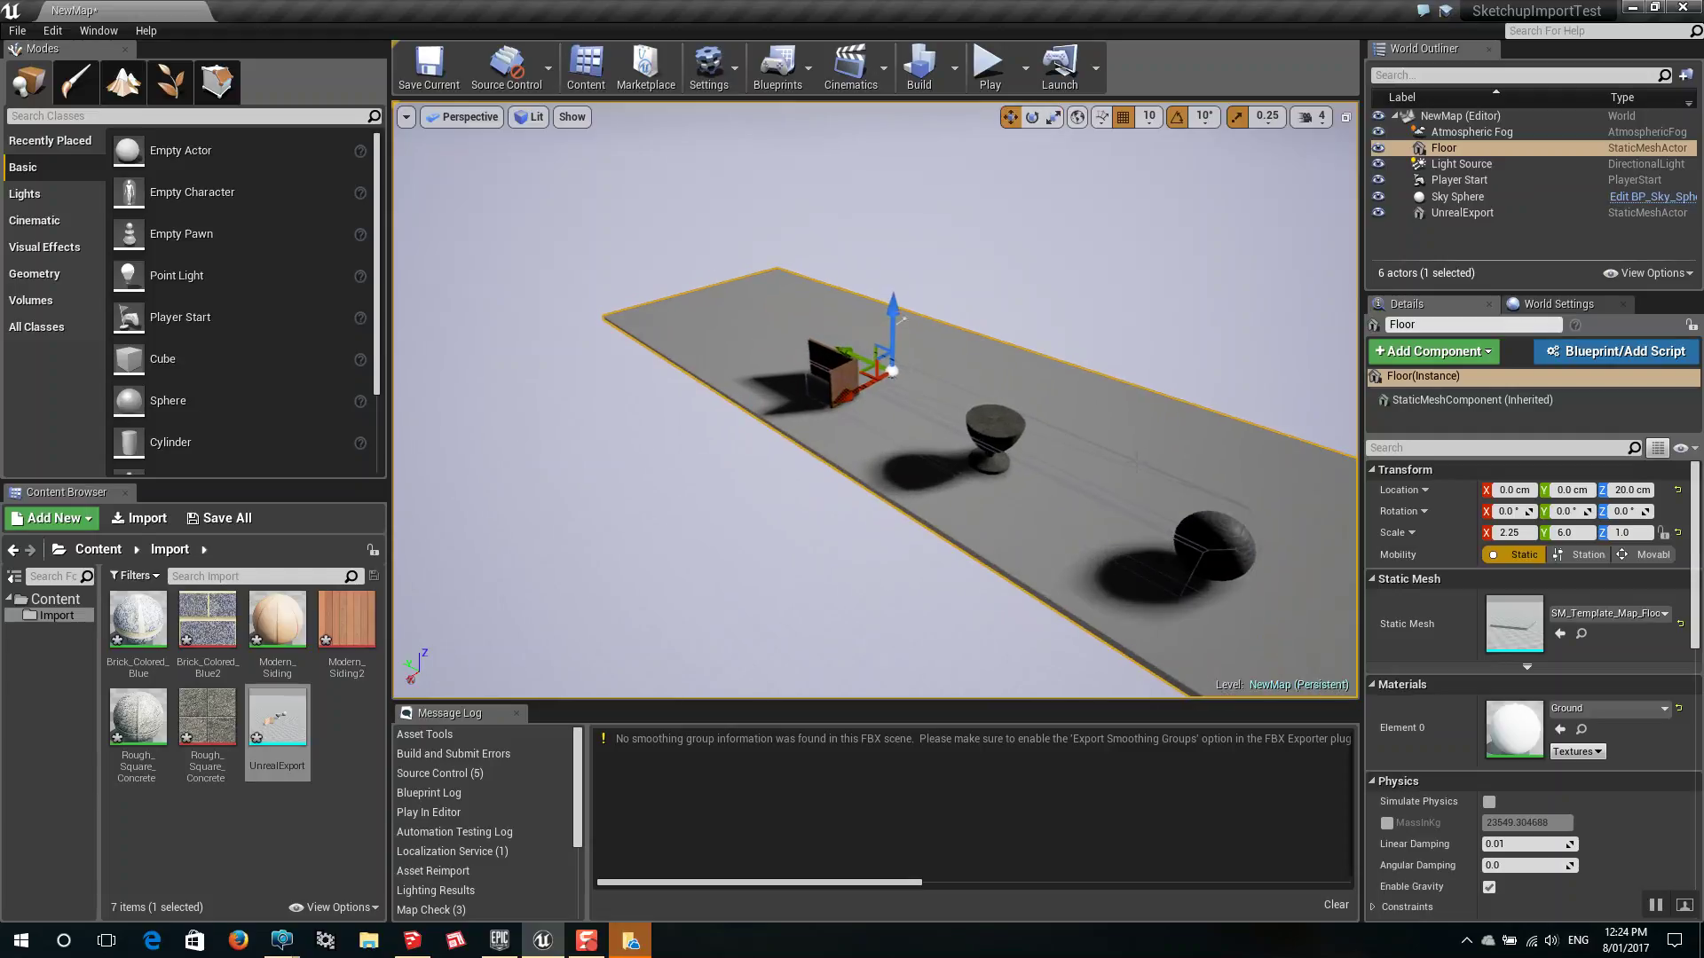
{"action": "right_click_drag", "start_coordinate": [1063, 394], "coordinate": [1061, 293]}
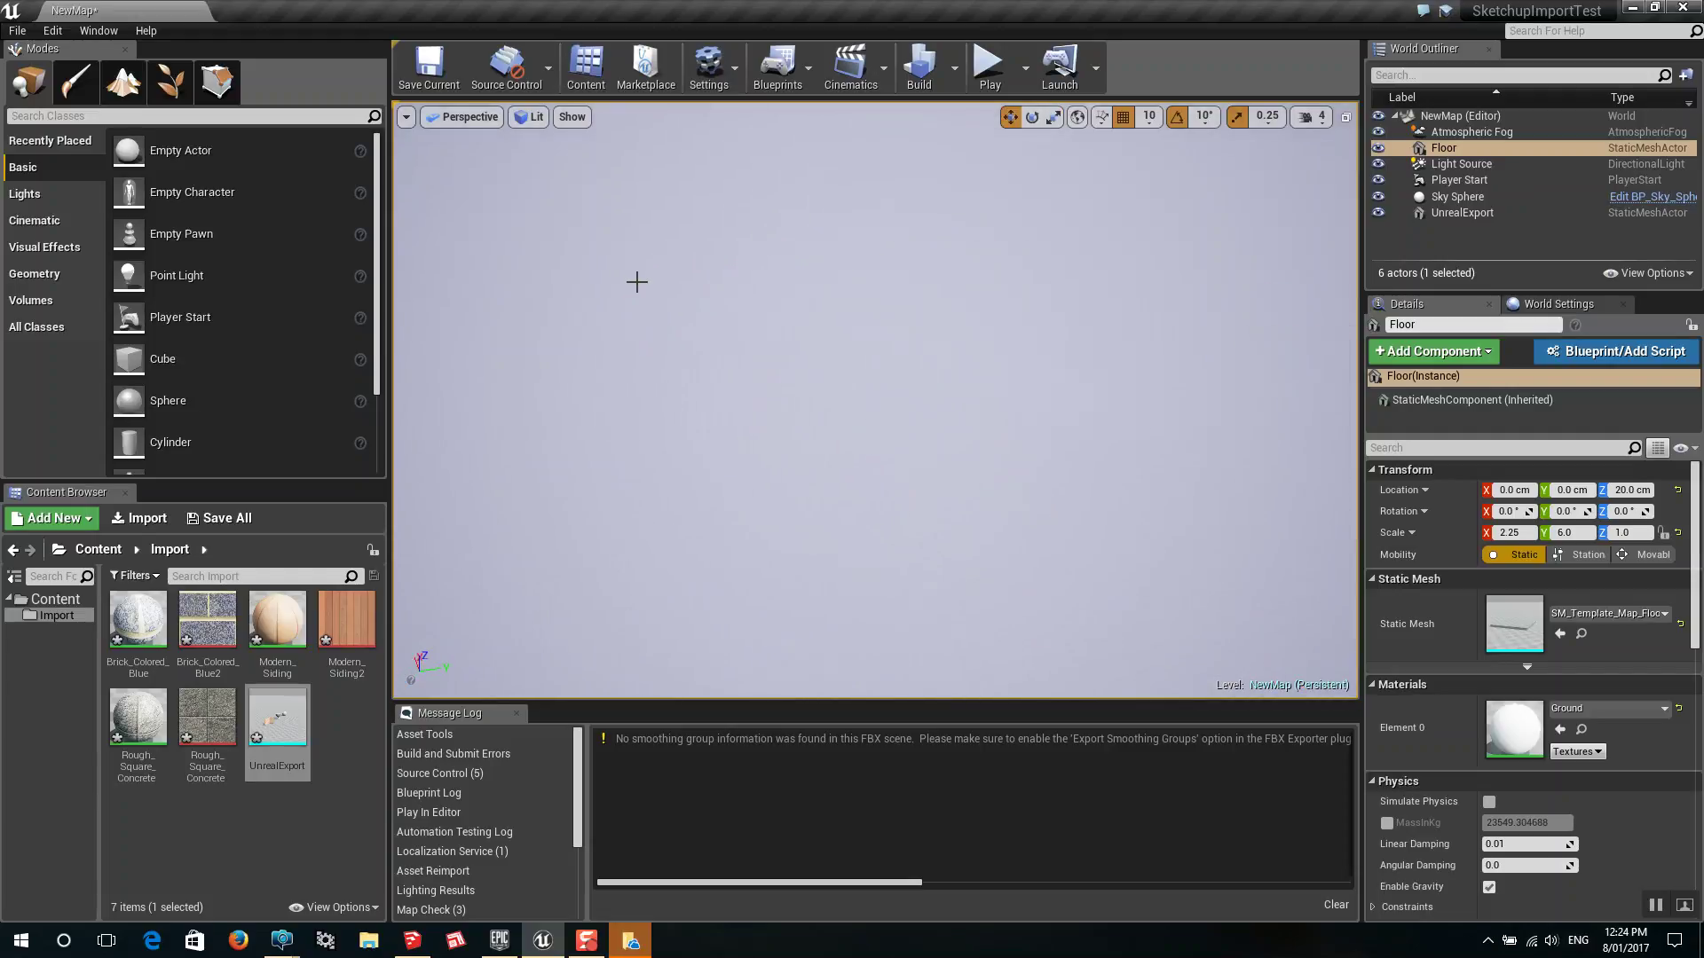
{"action": "key", "text": "f"}
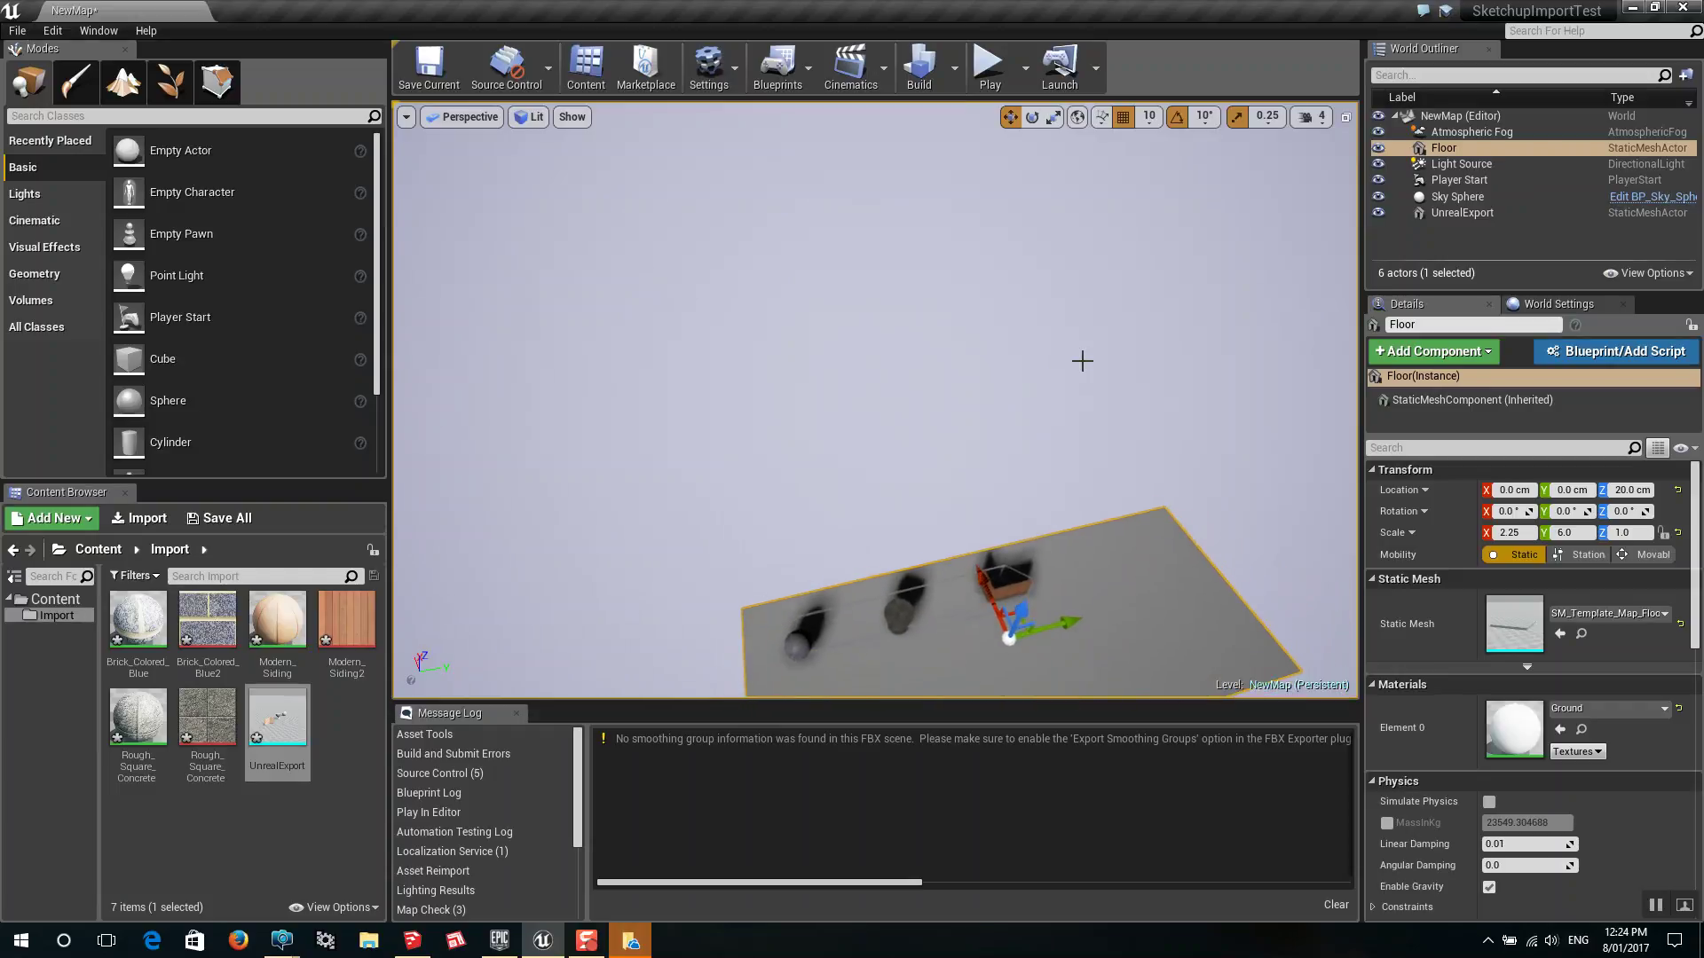
{"action": "mouse_move", "coordinate": [932, 488]}
{"action": "right_mouse_down"}
{"action": "mouse_move", "coordinate": [946, 465]}
{"action": "mouse_move", "coordinate": [914, 480]}
{"action": "mouse_move", "coordinate": [921, 542]}
{"action": "mouse_move", "coordinate": [981, 614]}
{"action": "mouse_move", "coordinate": [963, 418]}
{"action": "mouse_move", "coordinate": [957, 503]}
{"action": "right_mouse_up"}
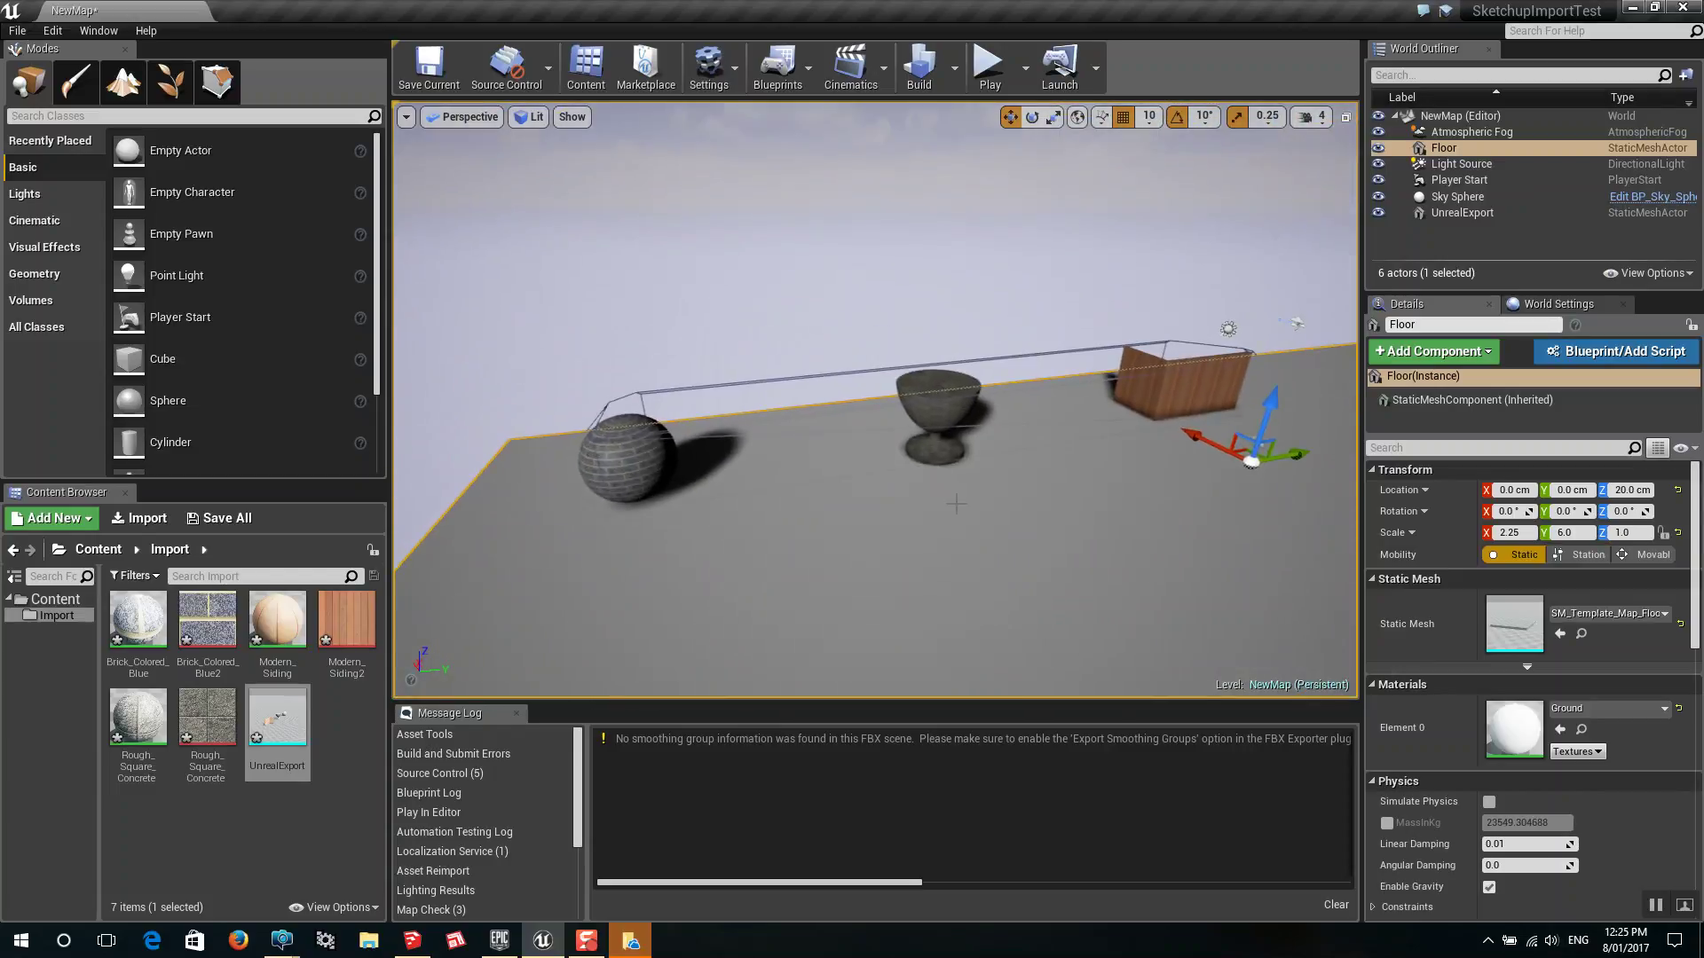
{"action": "scroll", "coordinate": [960, 516], "scroll_direction": "up", "scroll_amount": 2}
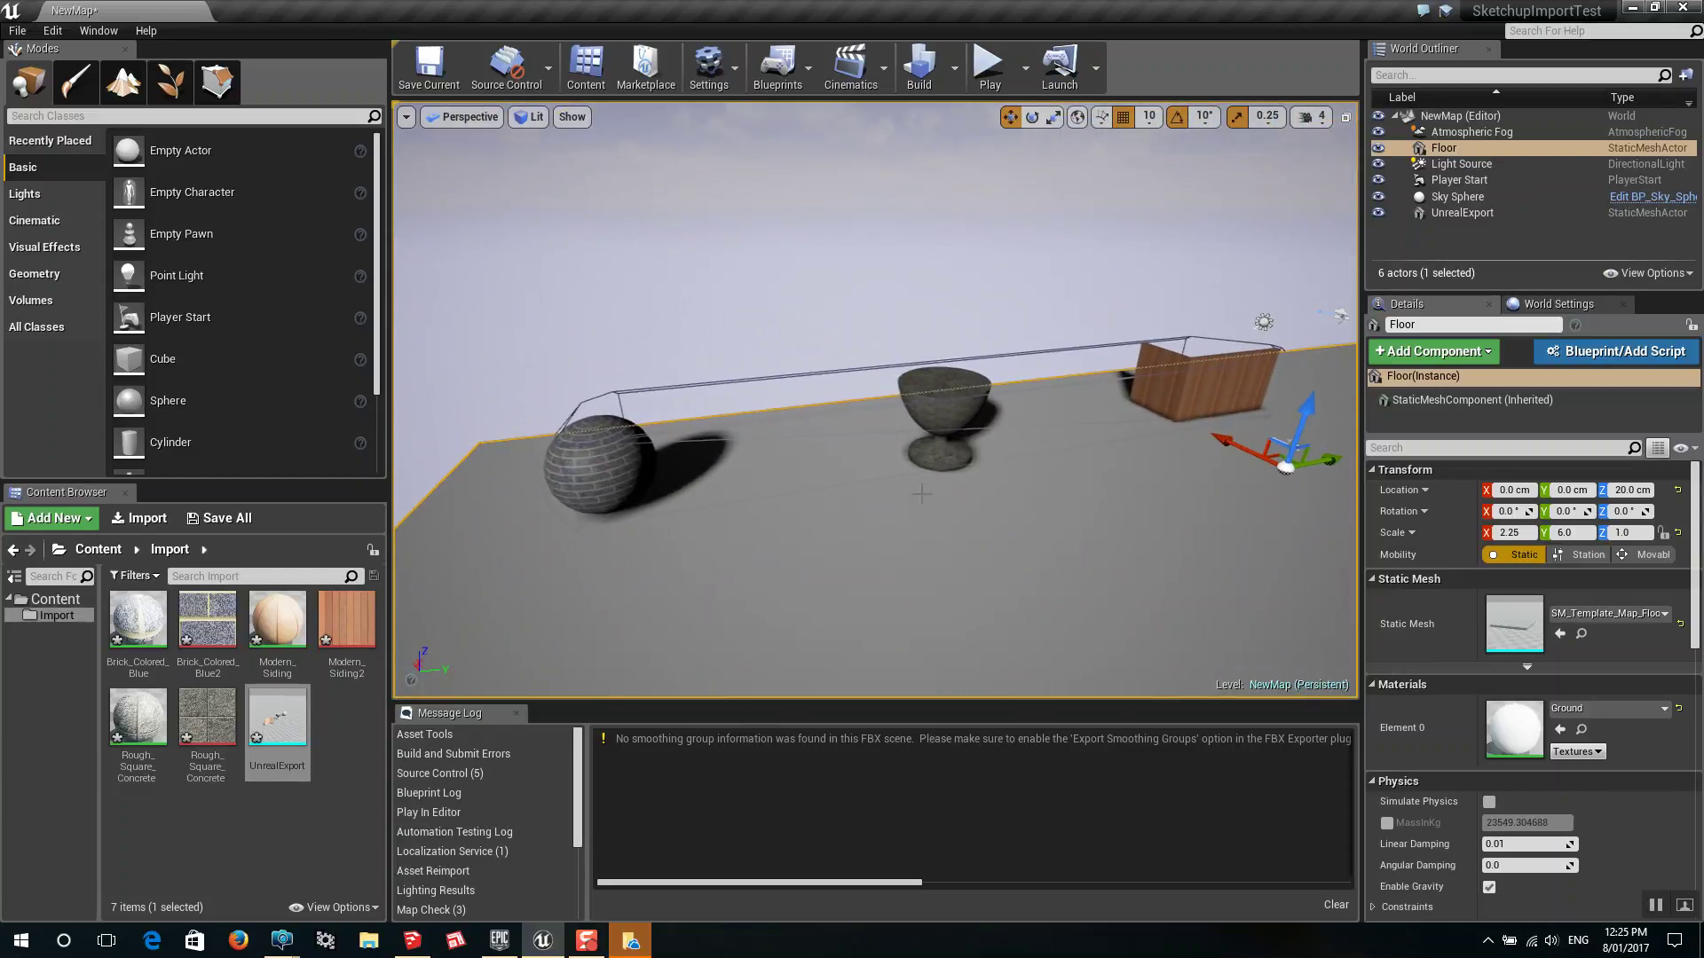
{"action": "left_click", "coordinate": [829, 305]}
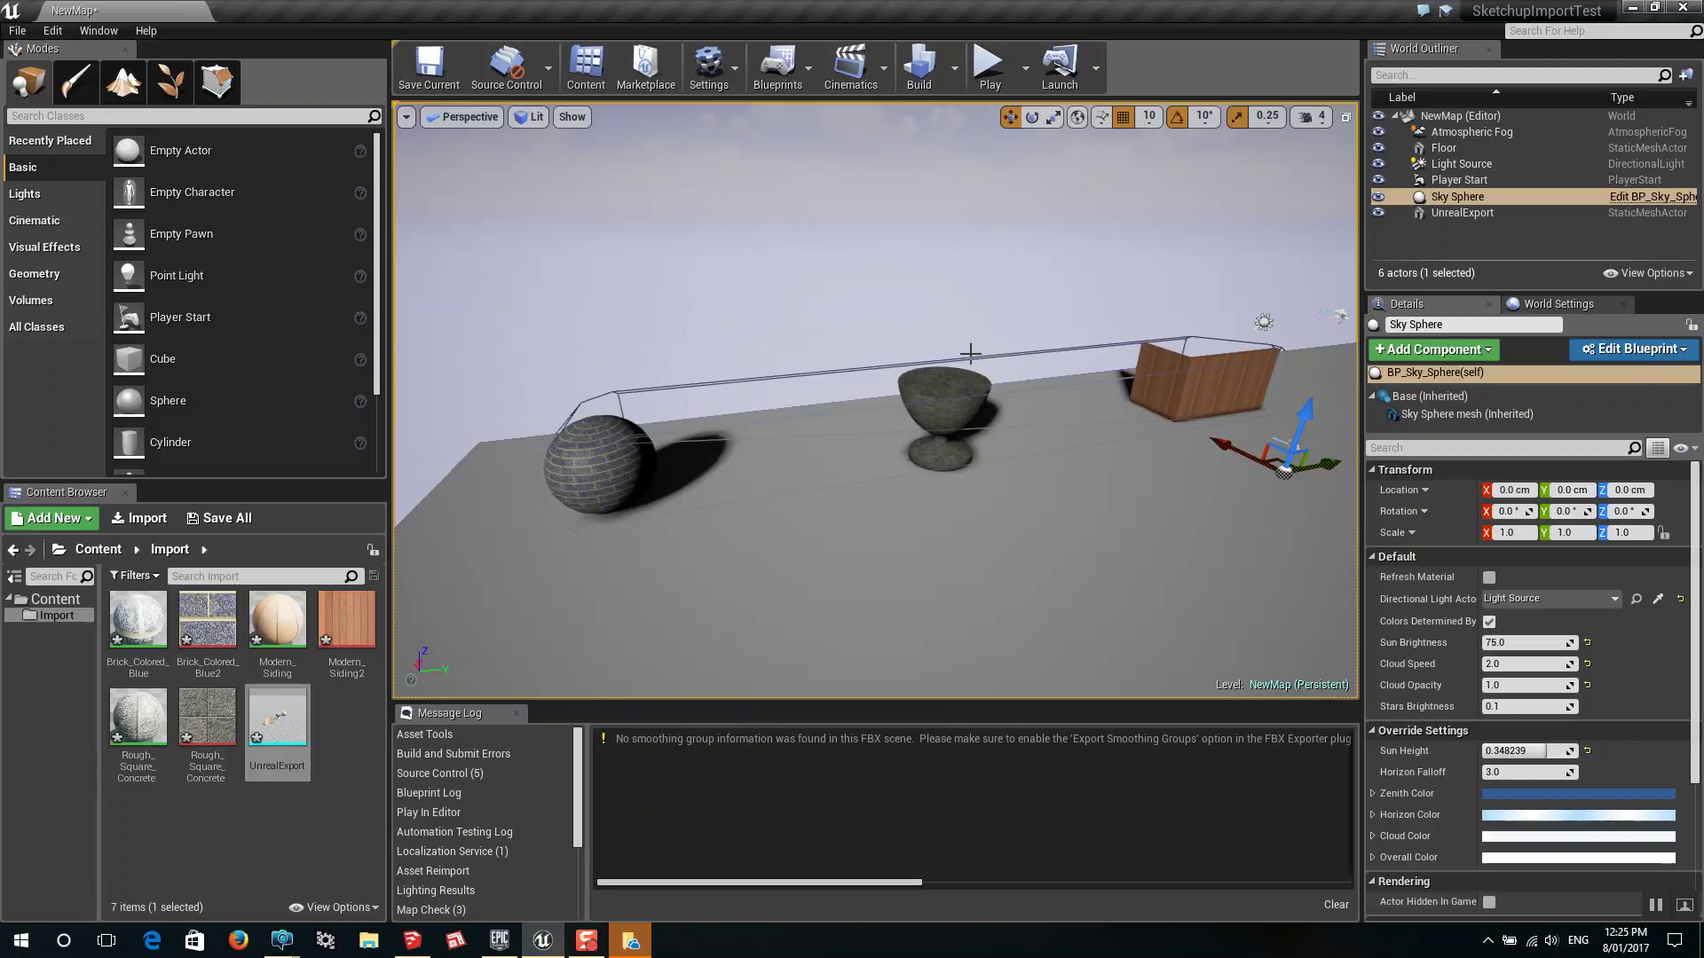
Start play, build lighting, walk past the ball, cup and wooden block, then select the UnrealExport actor
{"action": "left_click", "coordinate": [988, 70]}
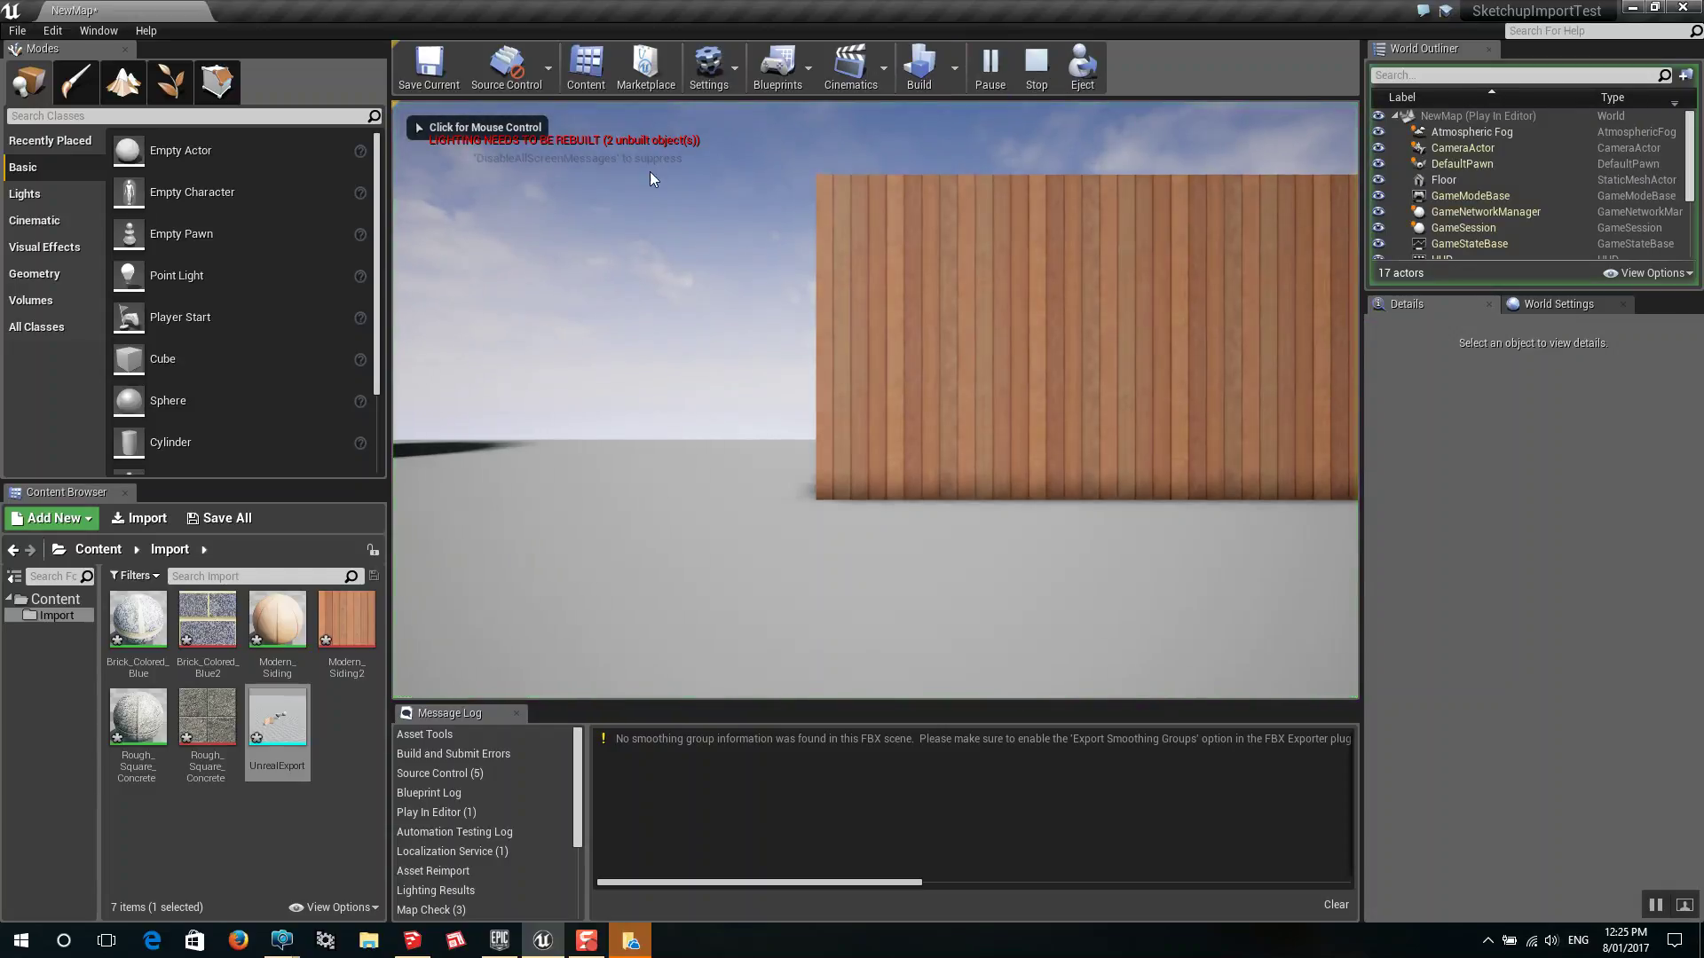
{"action": "left_click", "coordinate": [915, 68]}
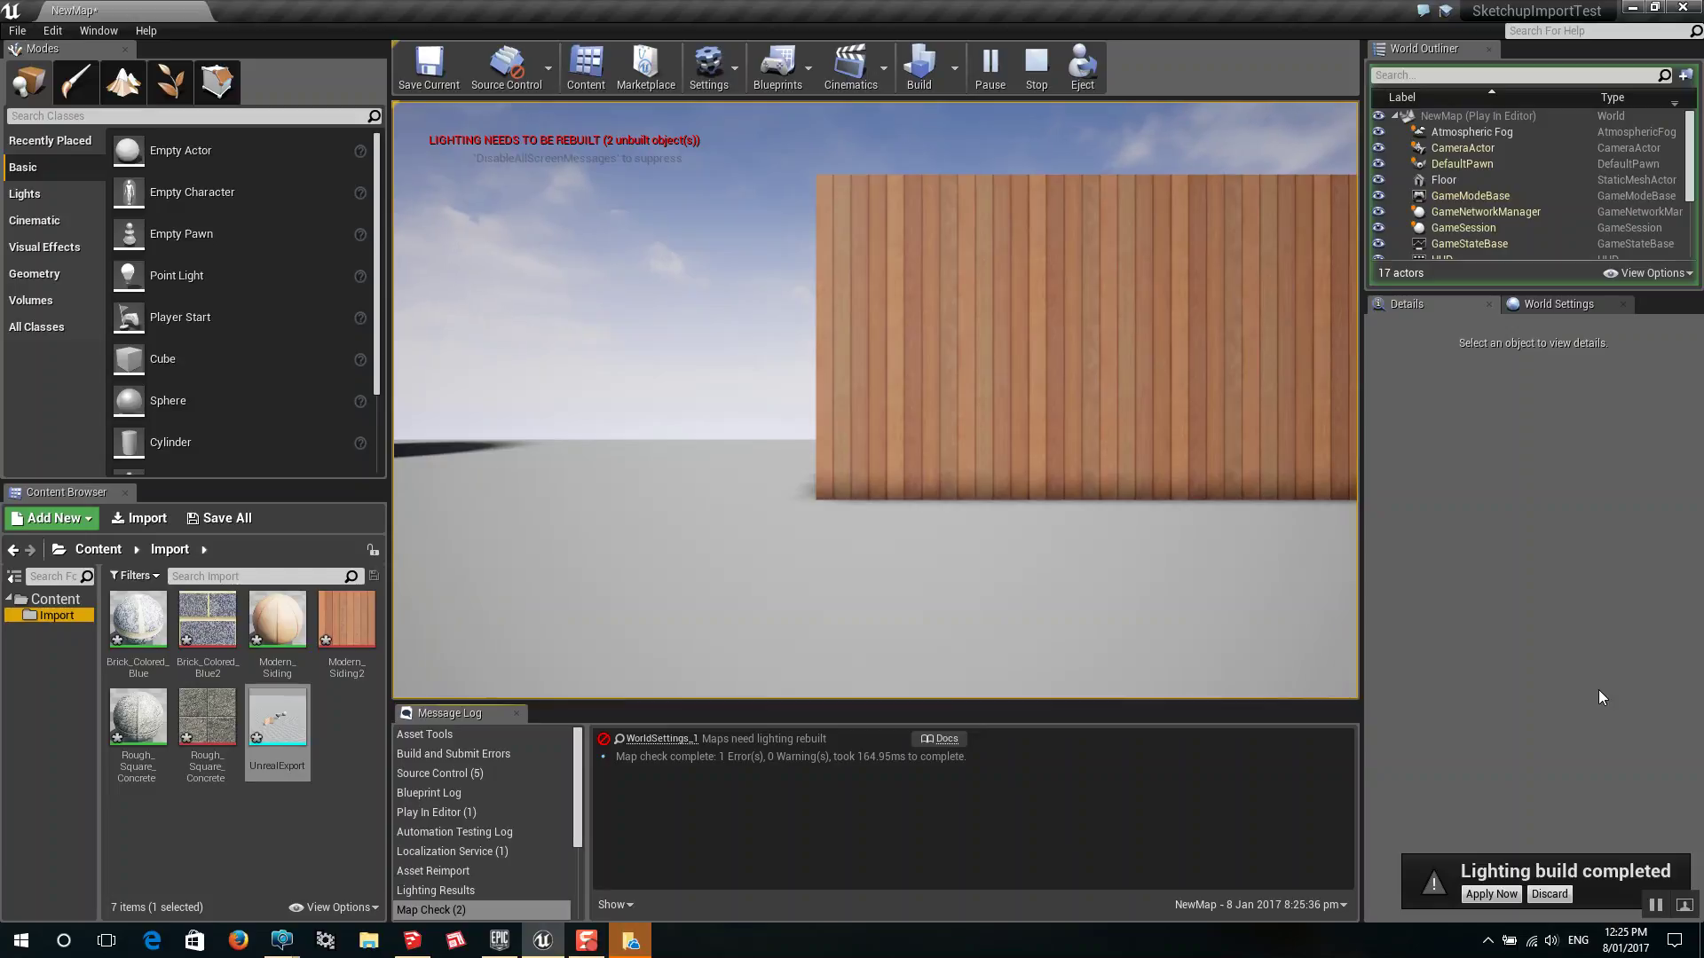
{"action": "left_click", "coordinate": [978, 499]}
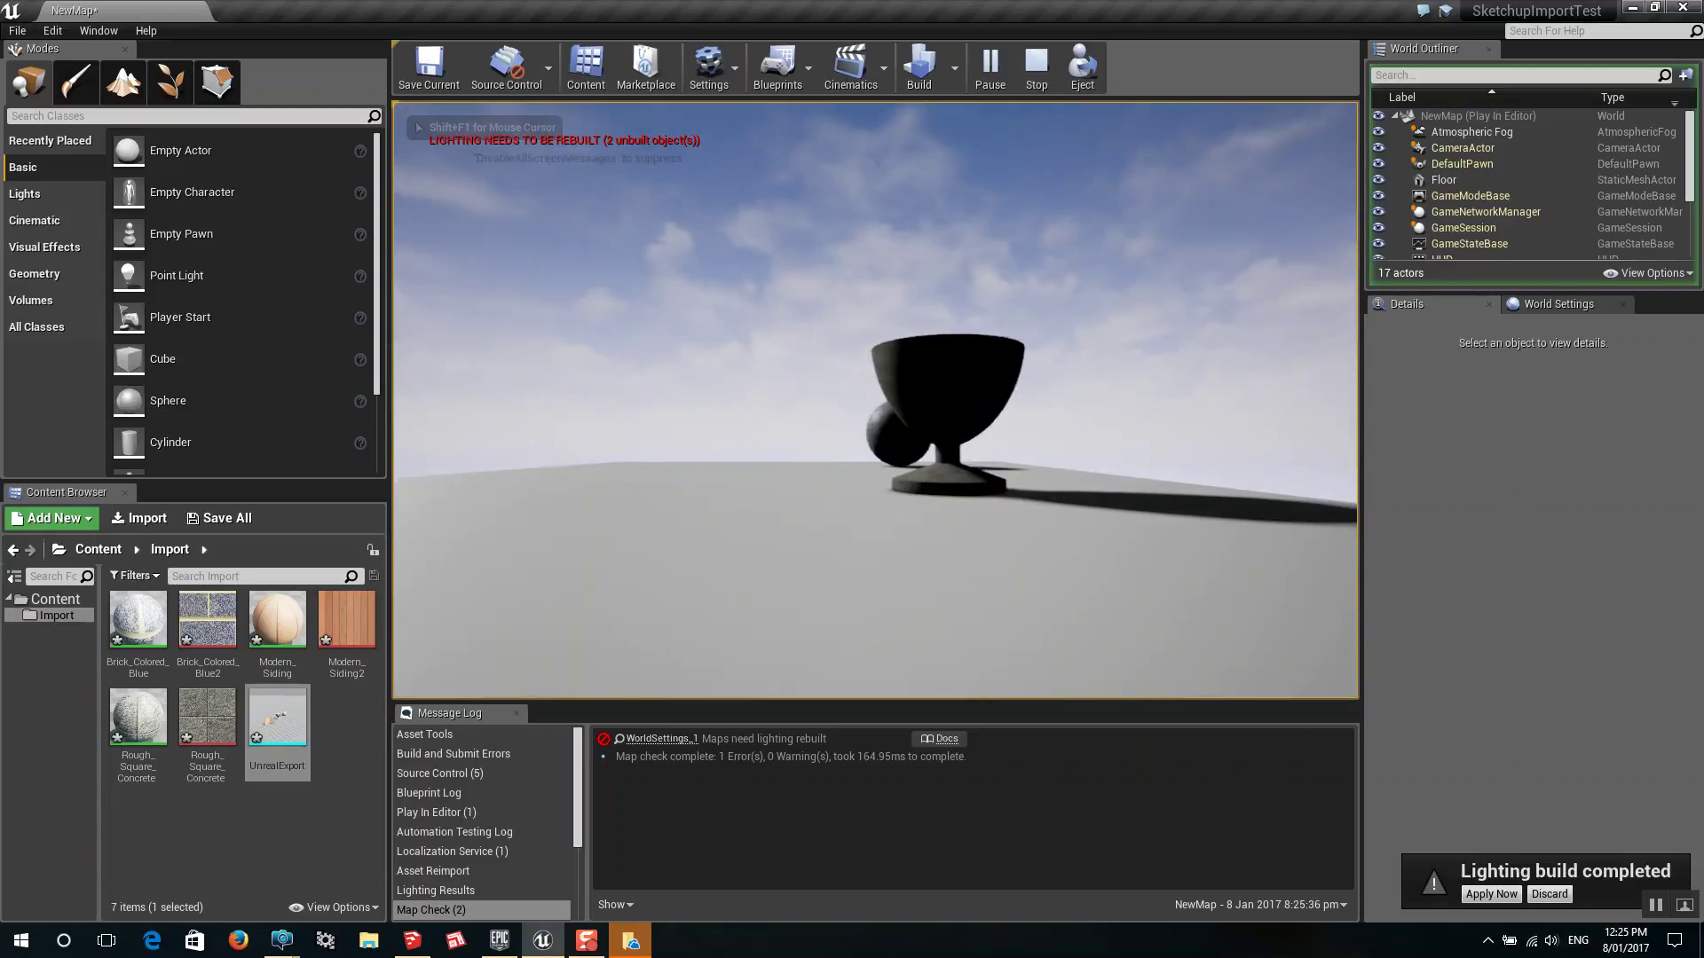
{"action": "key", "text": "w"}
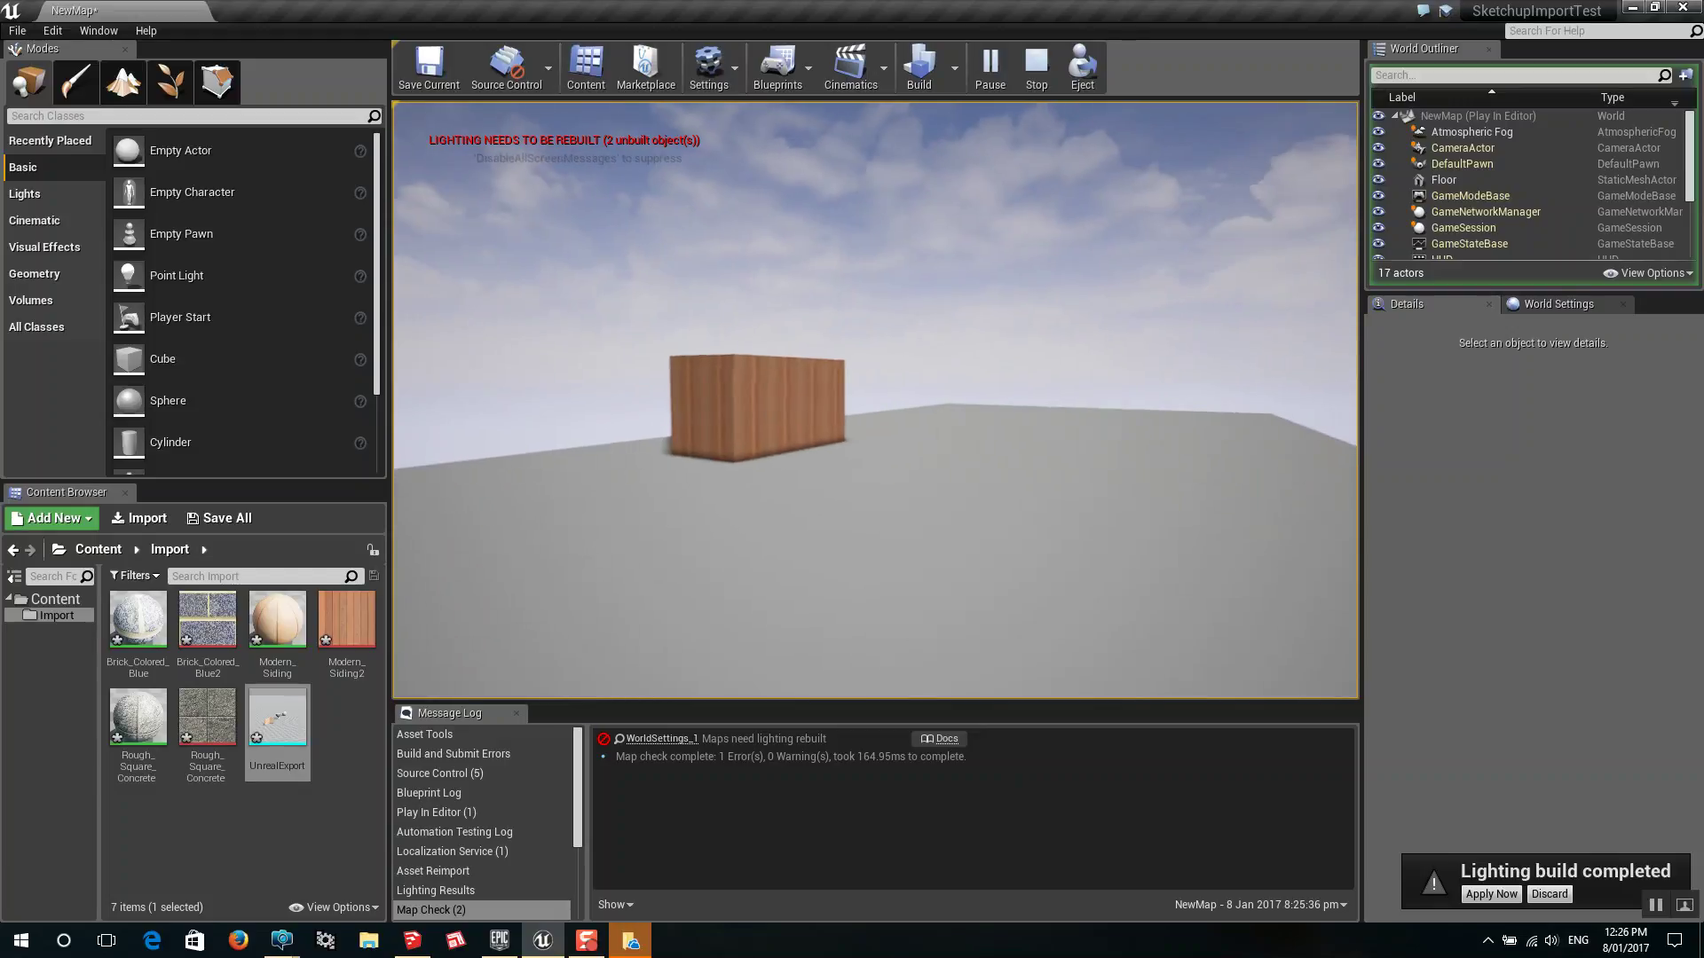
{"action": "key", "text": "w"}
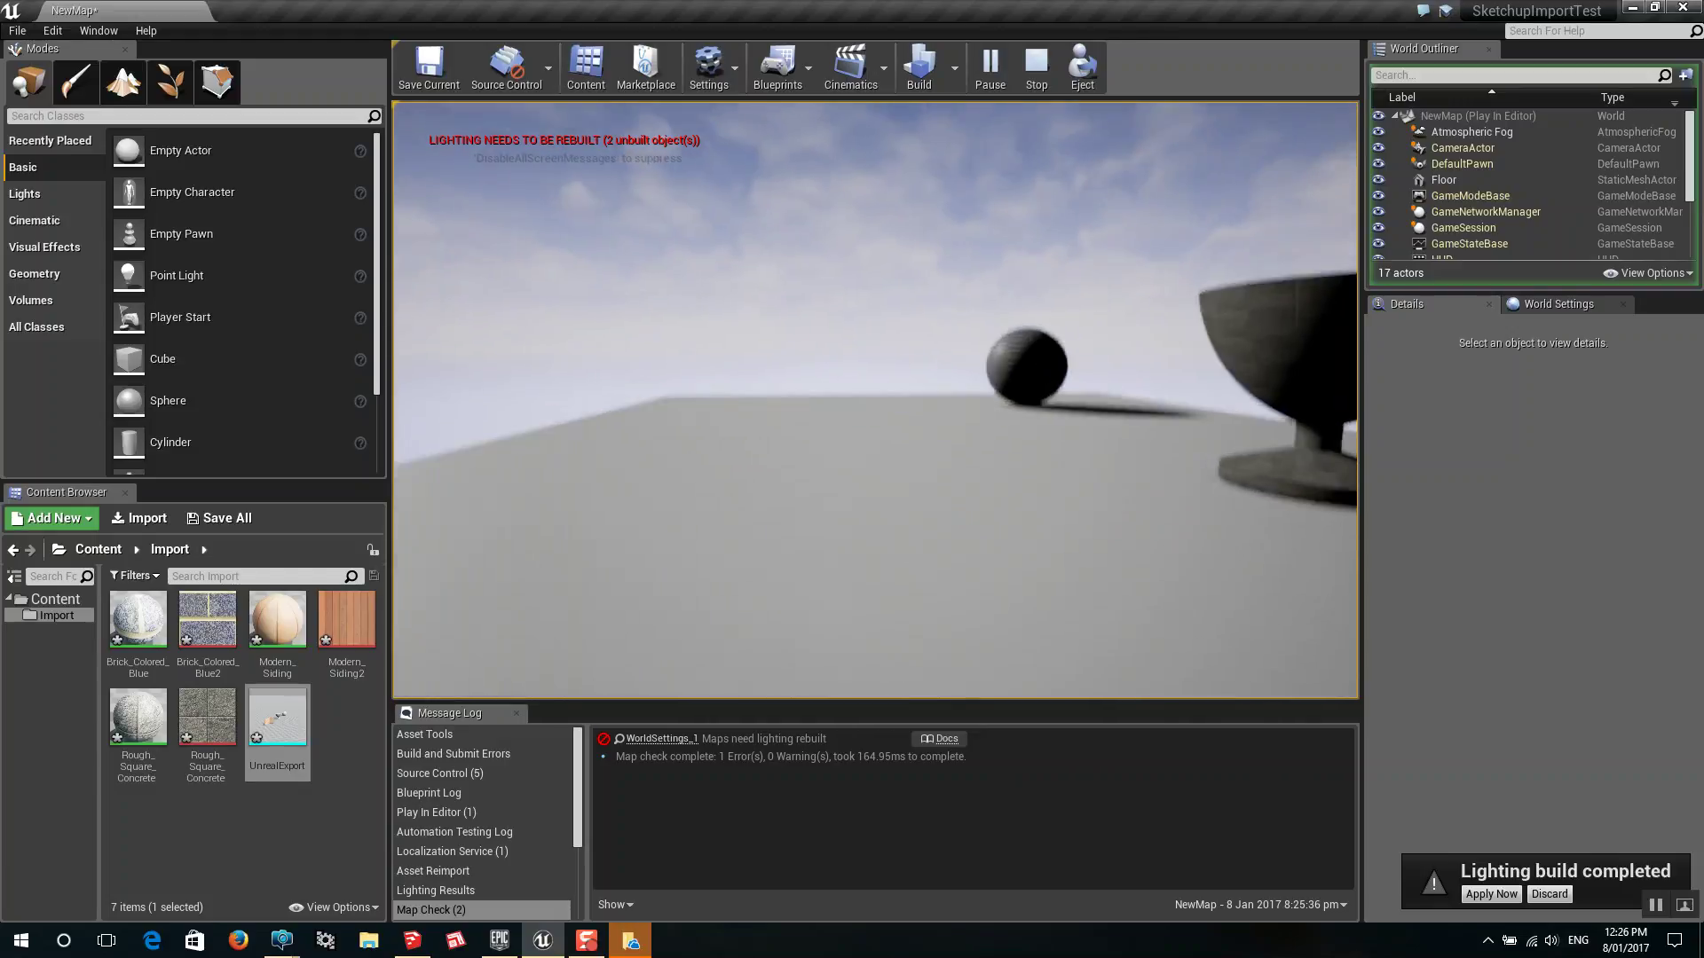
{"action": "key", "text": "w"}
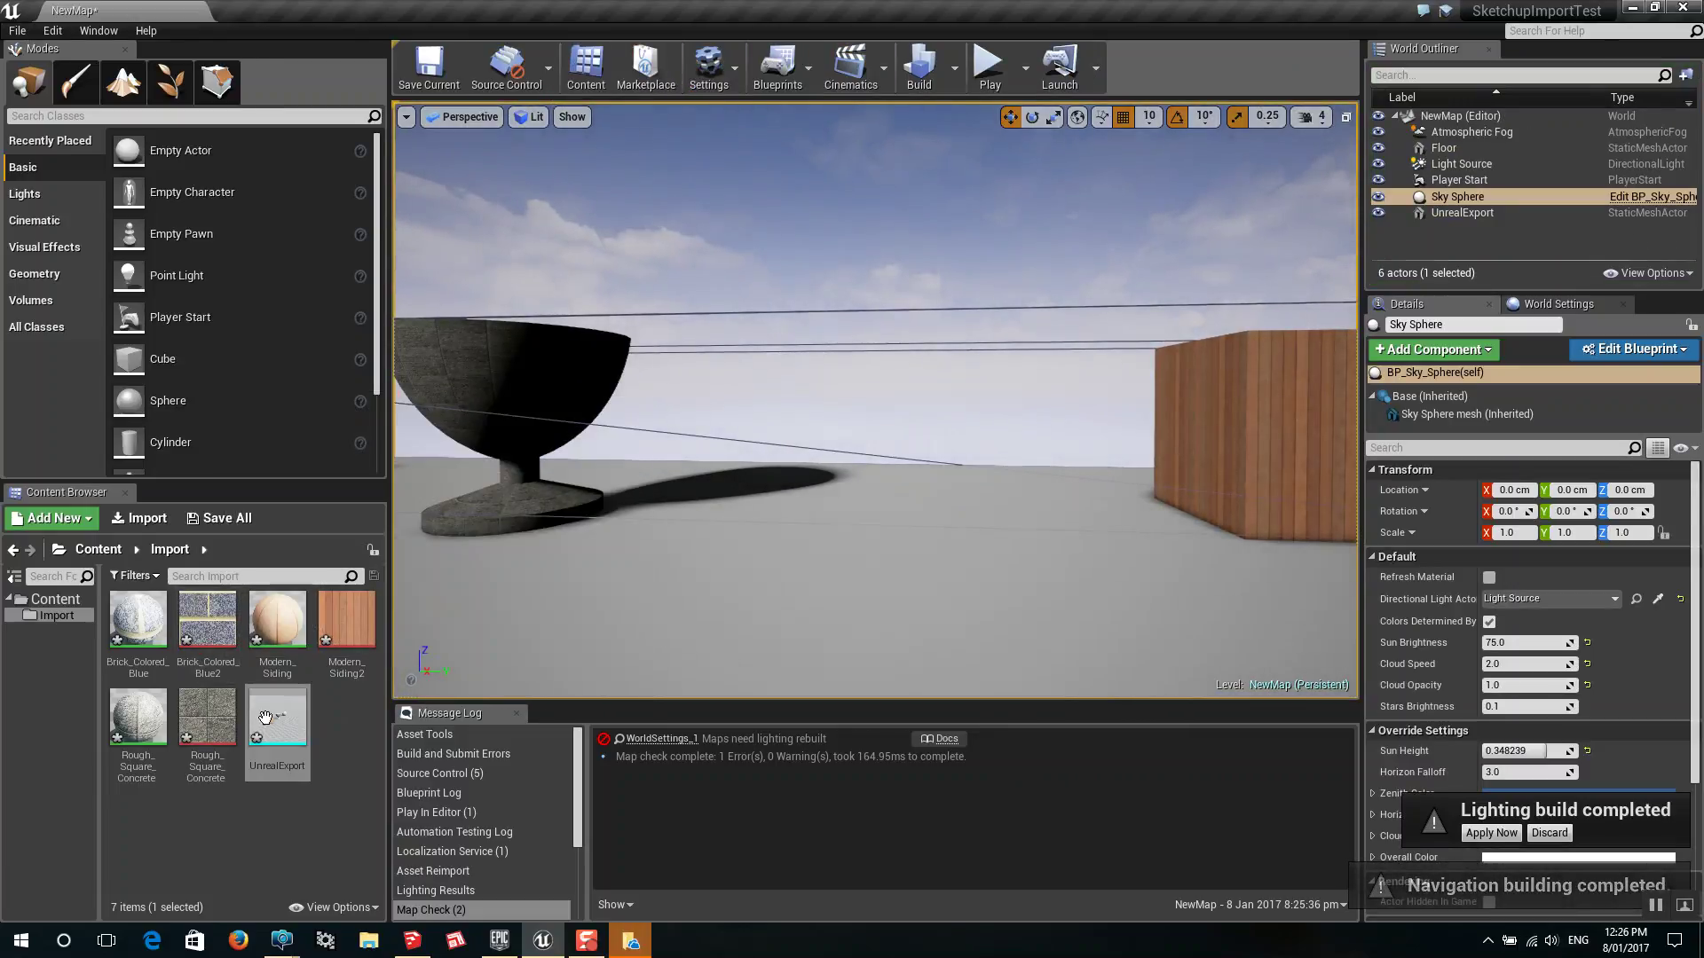
{"action": "left_click", "coordinate": [1475, 214]}
In the UnrealExport mesh editor, delete the simple collision box, save, and close the editor
{"action": "right_click", "coordinate": [1475, 214]}
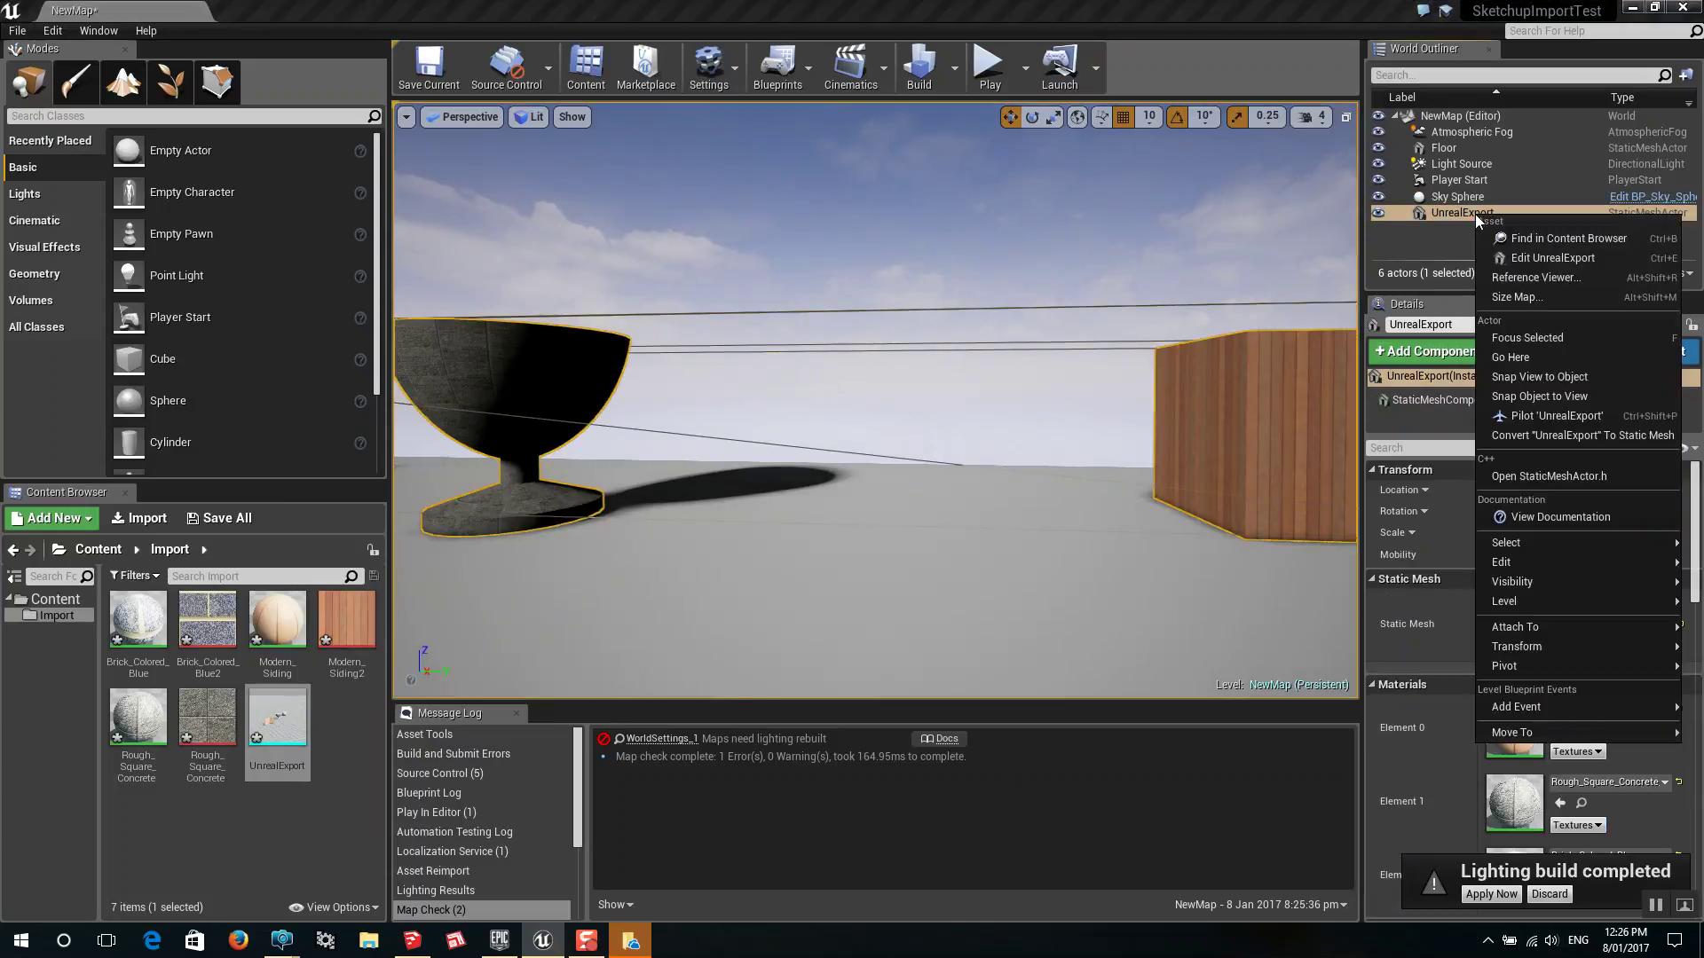
{"action": "left_click", "coordinate": [1530, 260]}
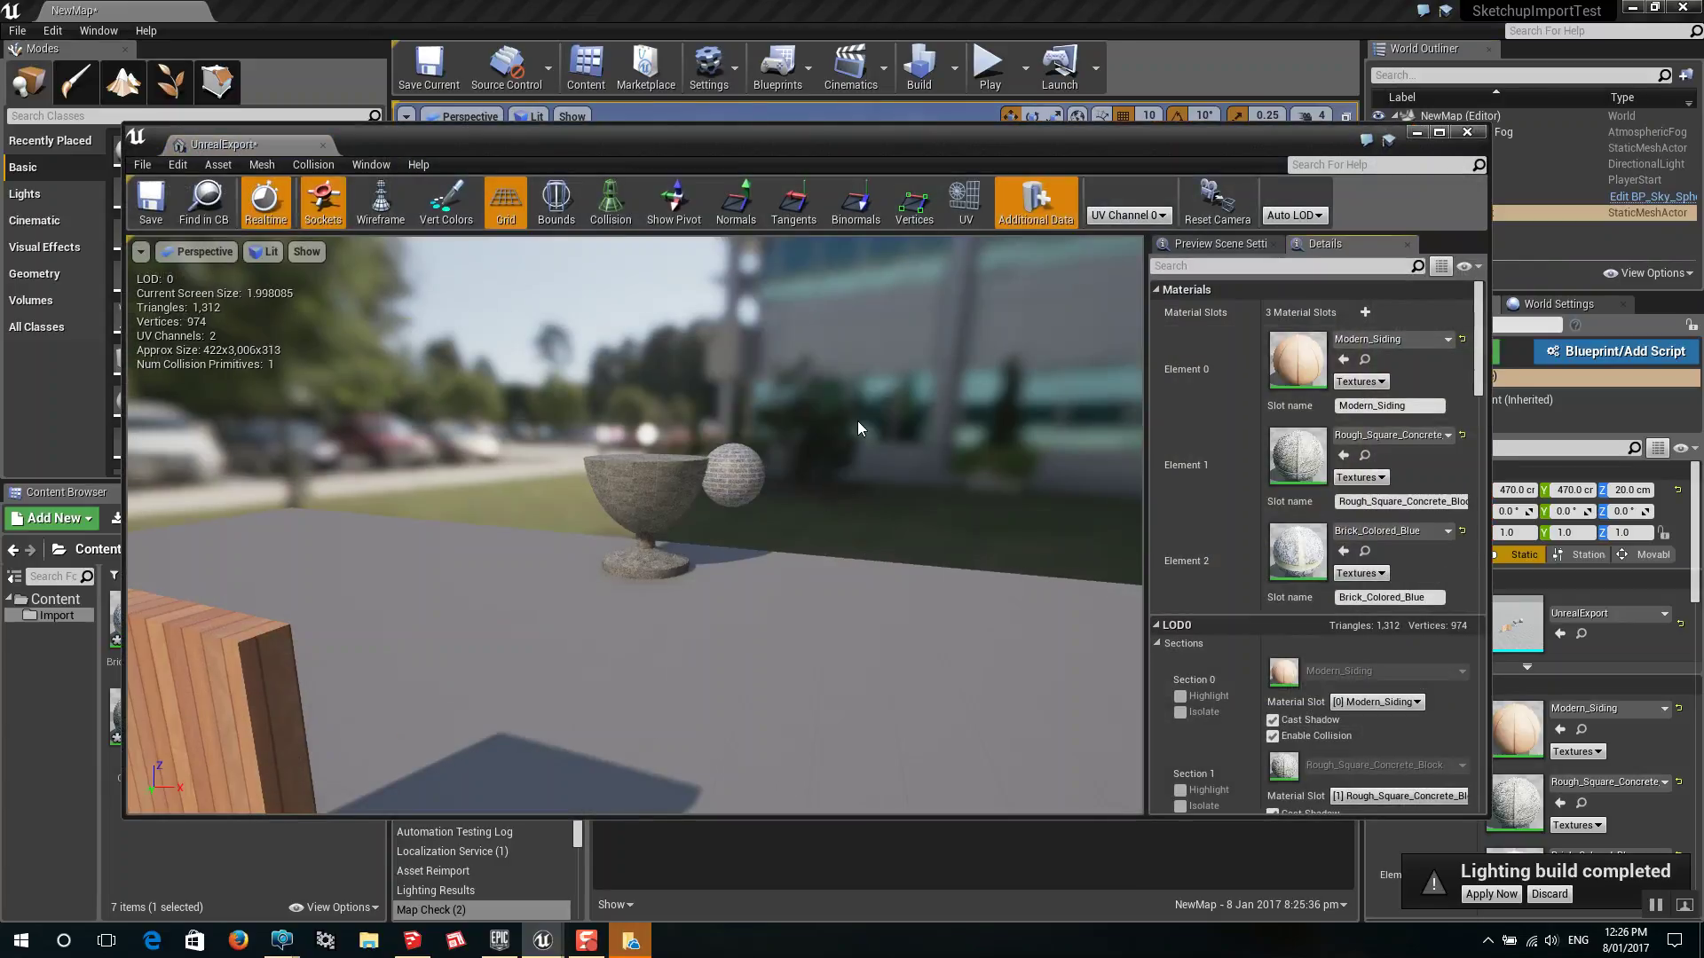
{"action": "left_click", "coordinate": [610, 203]}
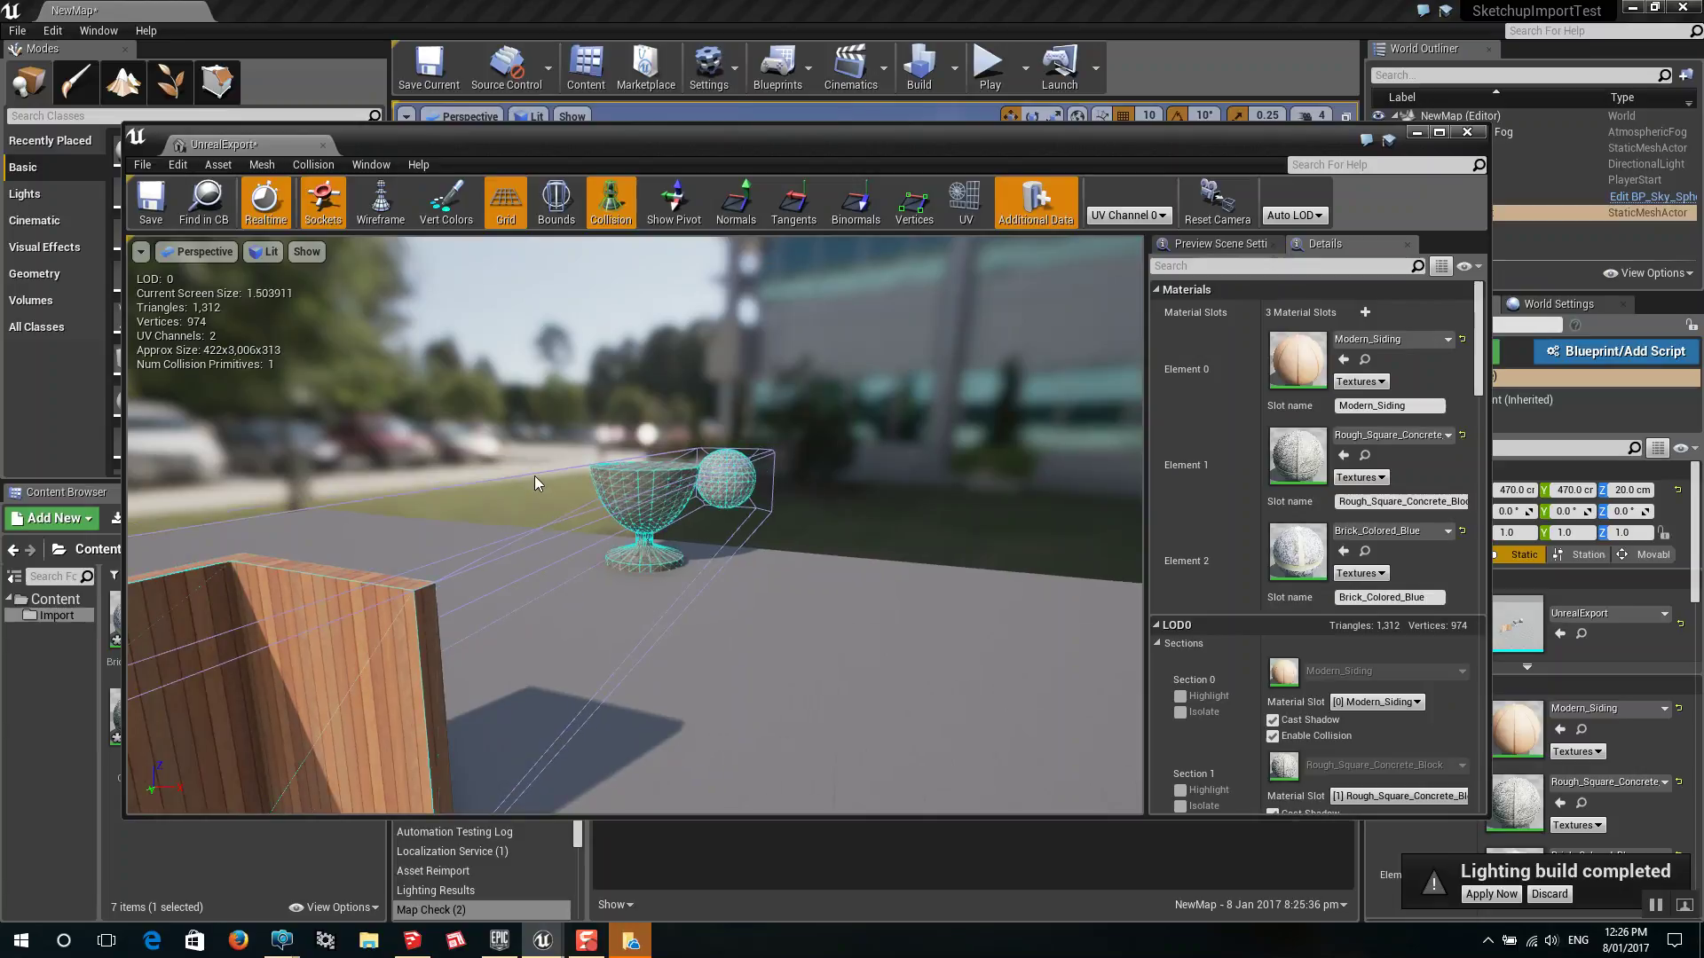
{"action": "key", "text": "Delete"}
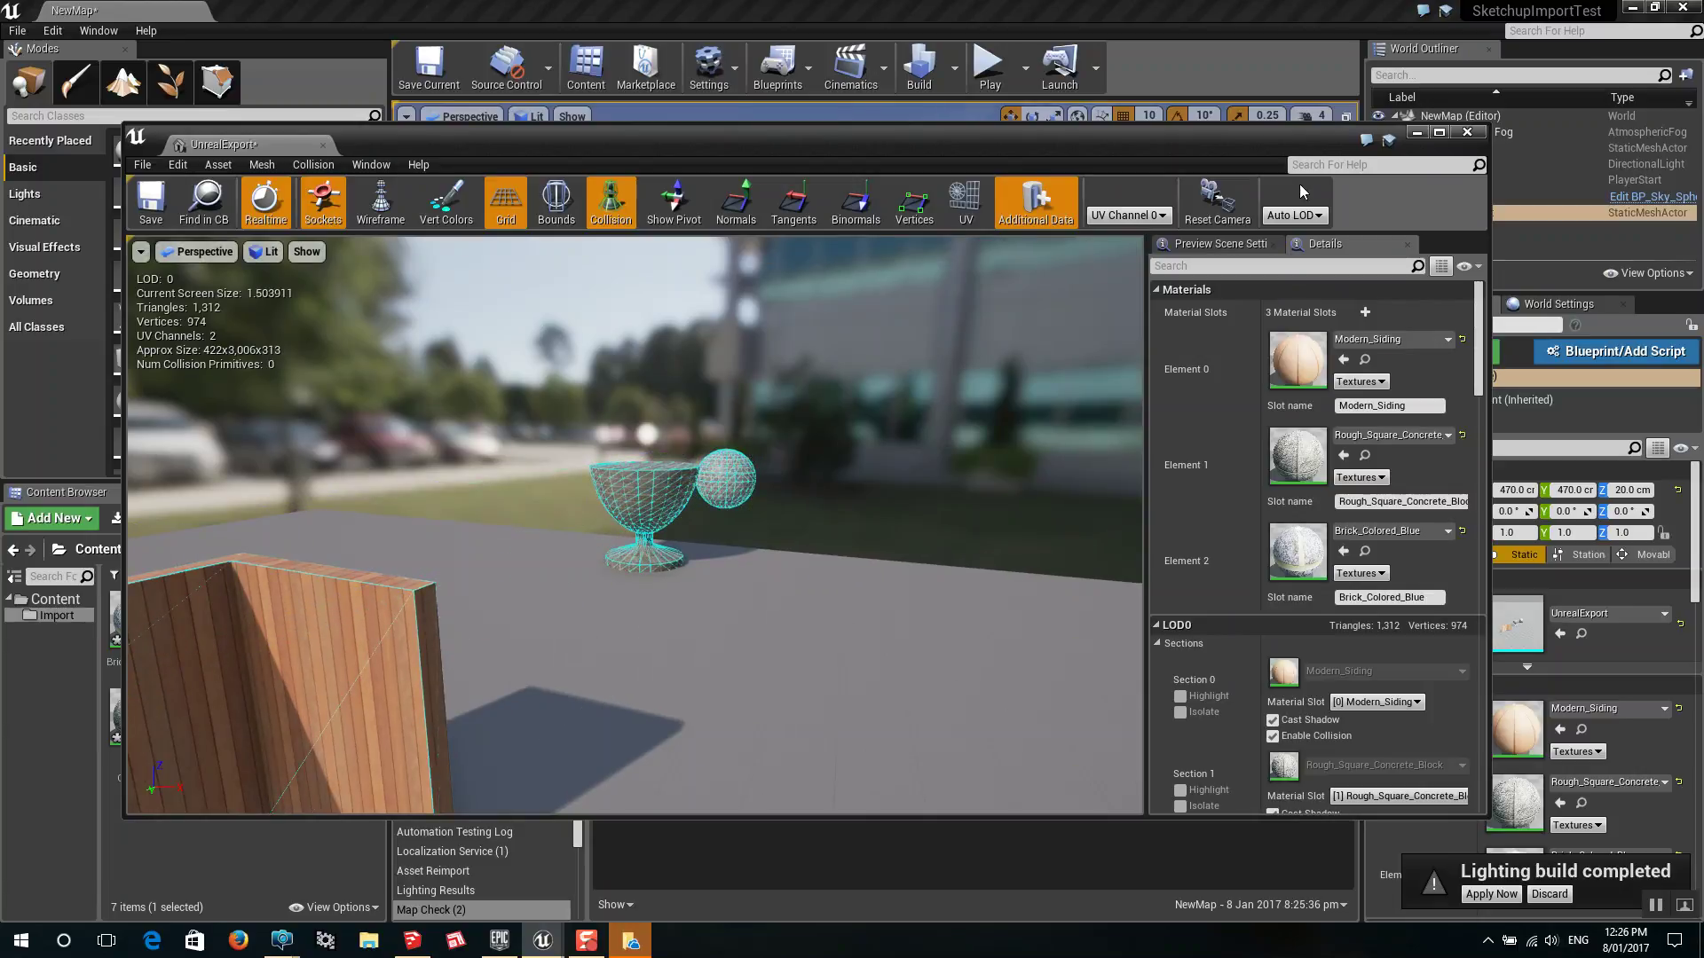
{"action": "left_click", "coordinate": [151, 202]}
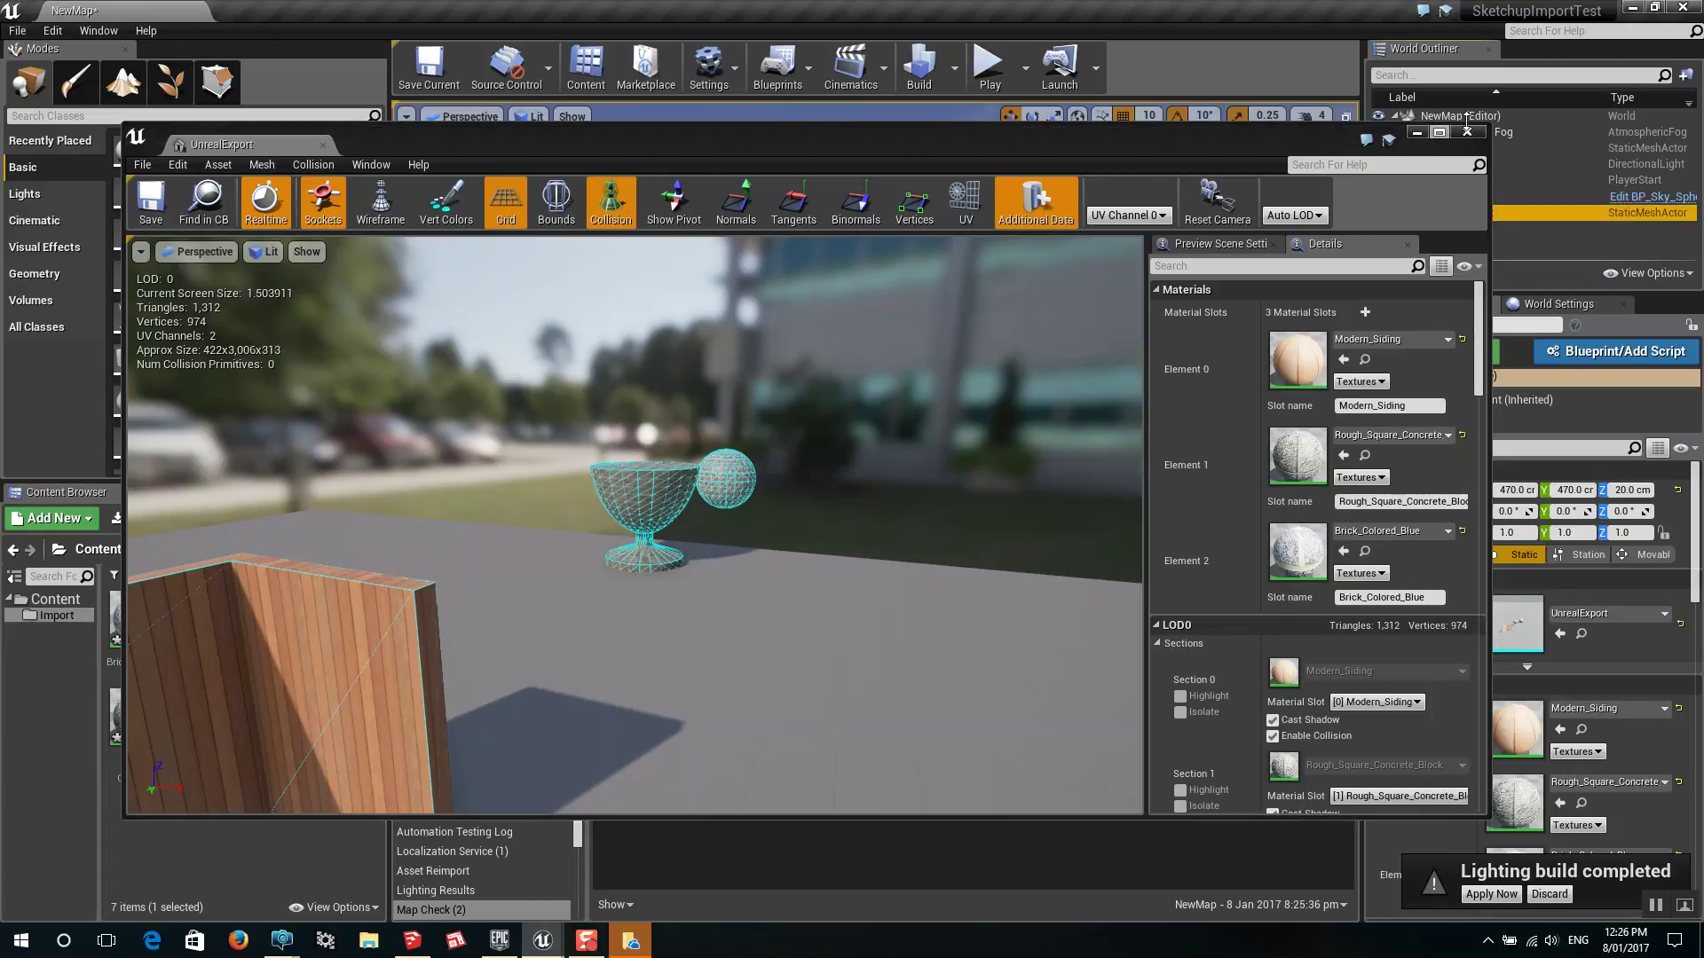
{"action": "left_click", "coordinate": [1469, 131]}
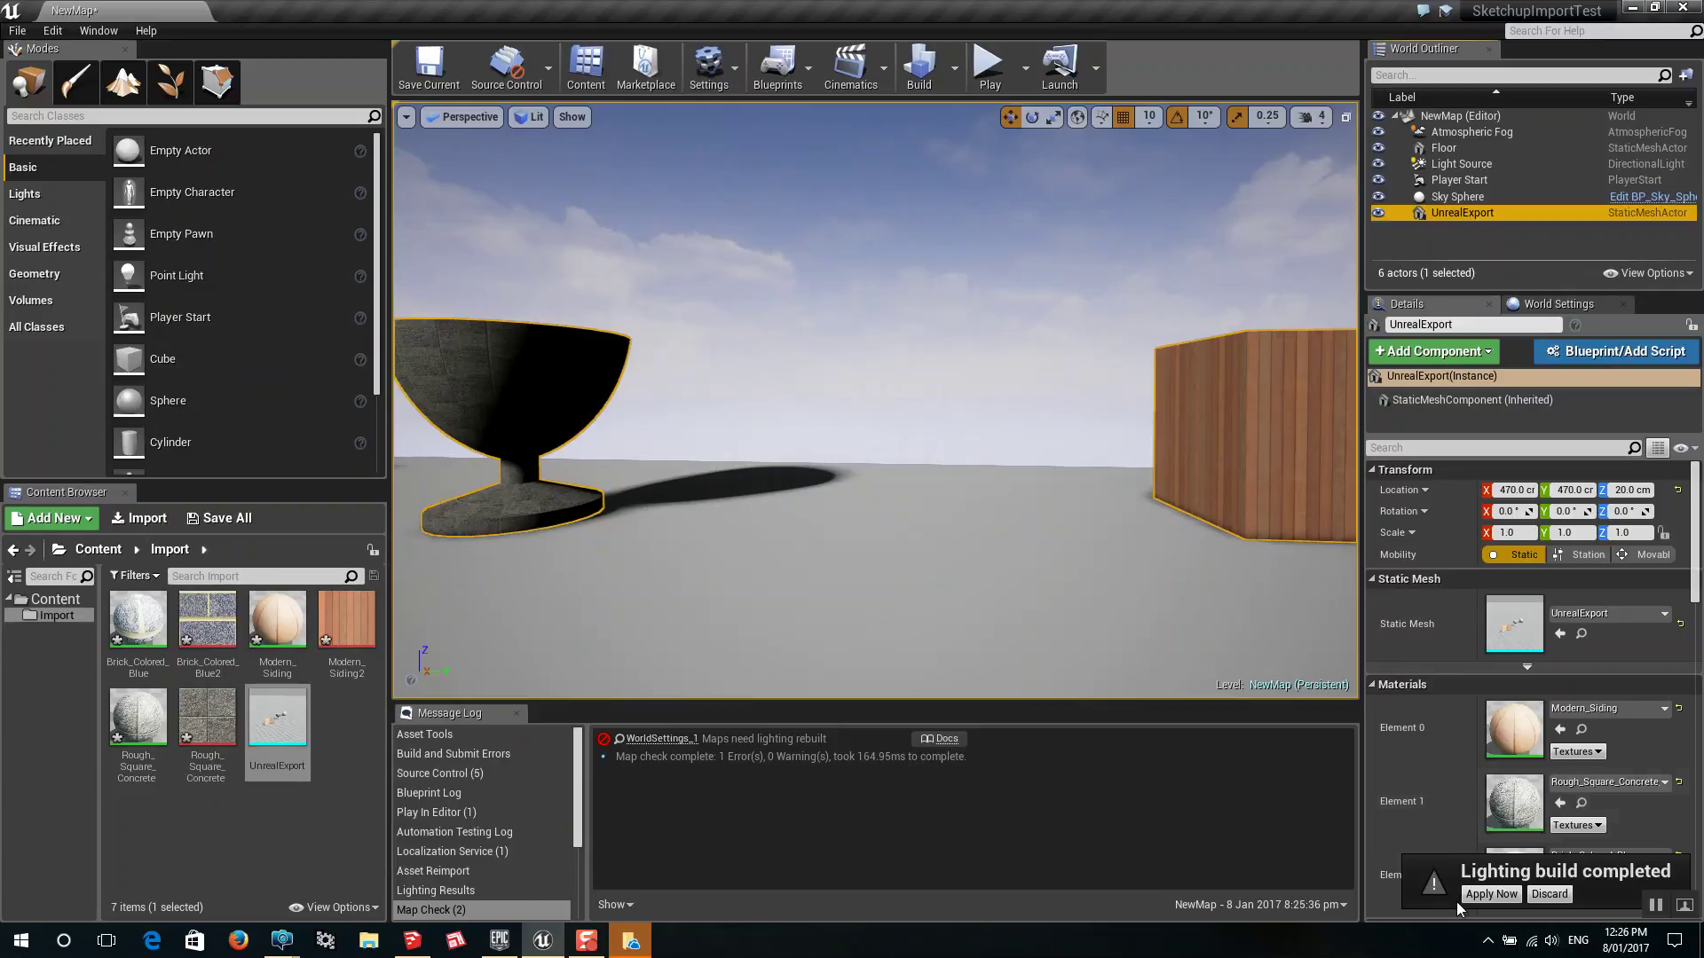
Apply the completed lighting build and frame the sphere, cup and wall in the viewport
{"action": "left_click", "coordinate": [1492, 894]}
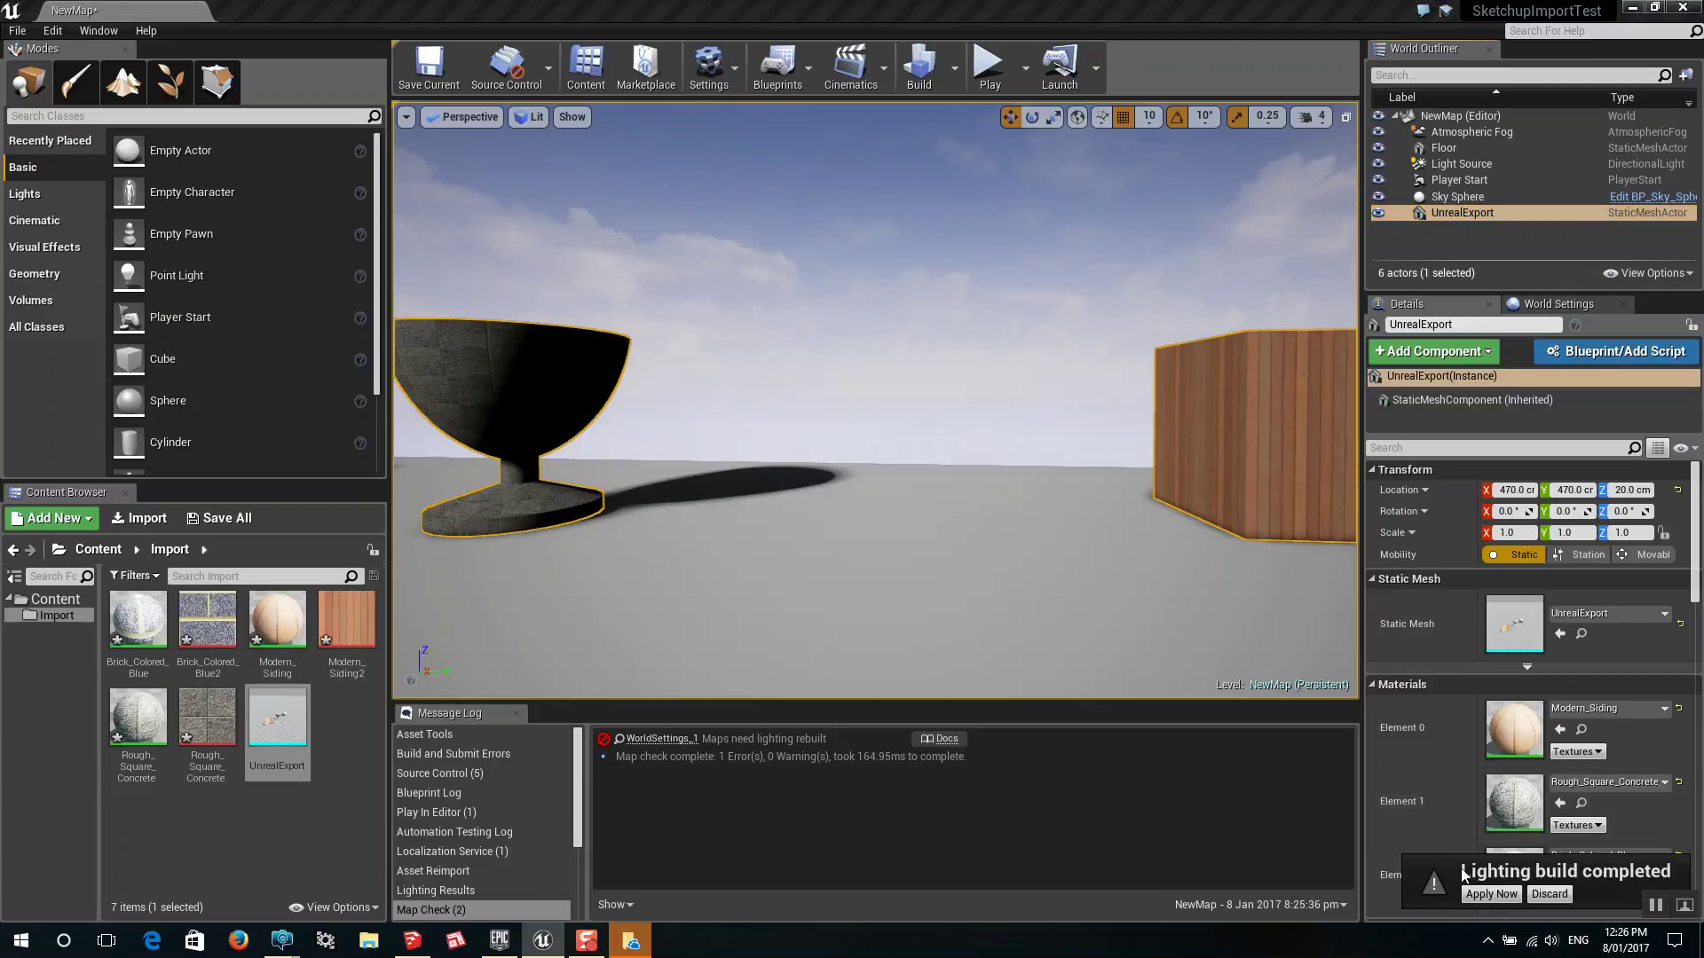
{"action": "scroll", "coordinate": [865, 390], "scroll_direction": "down", "scroll_amount": 3}
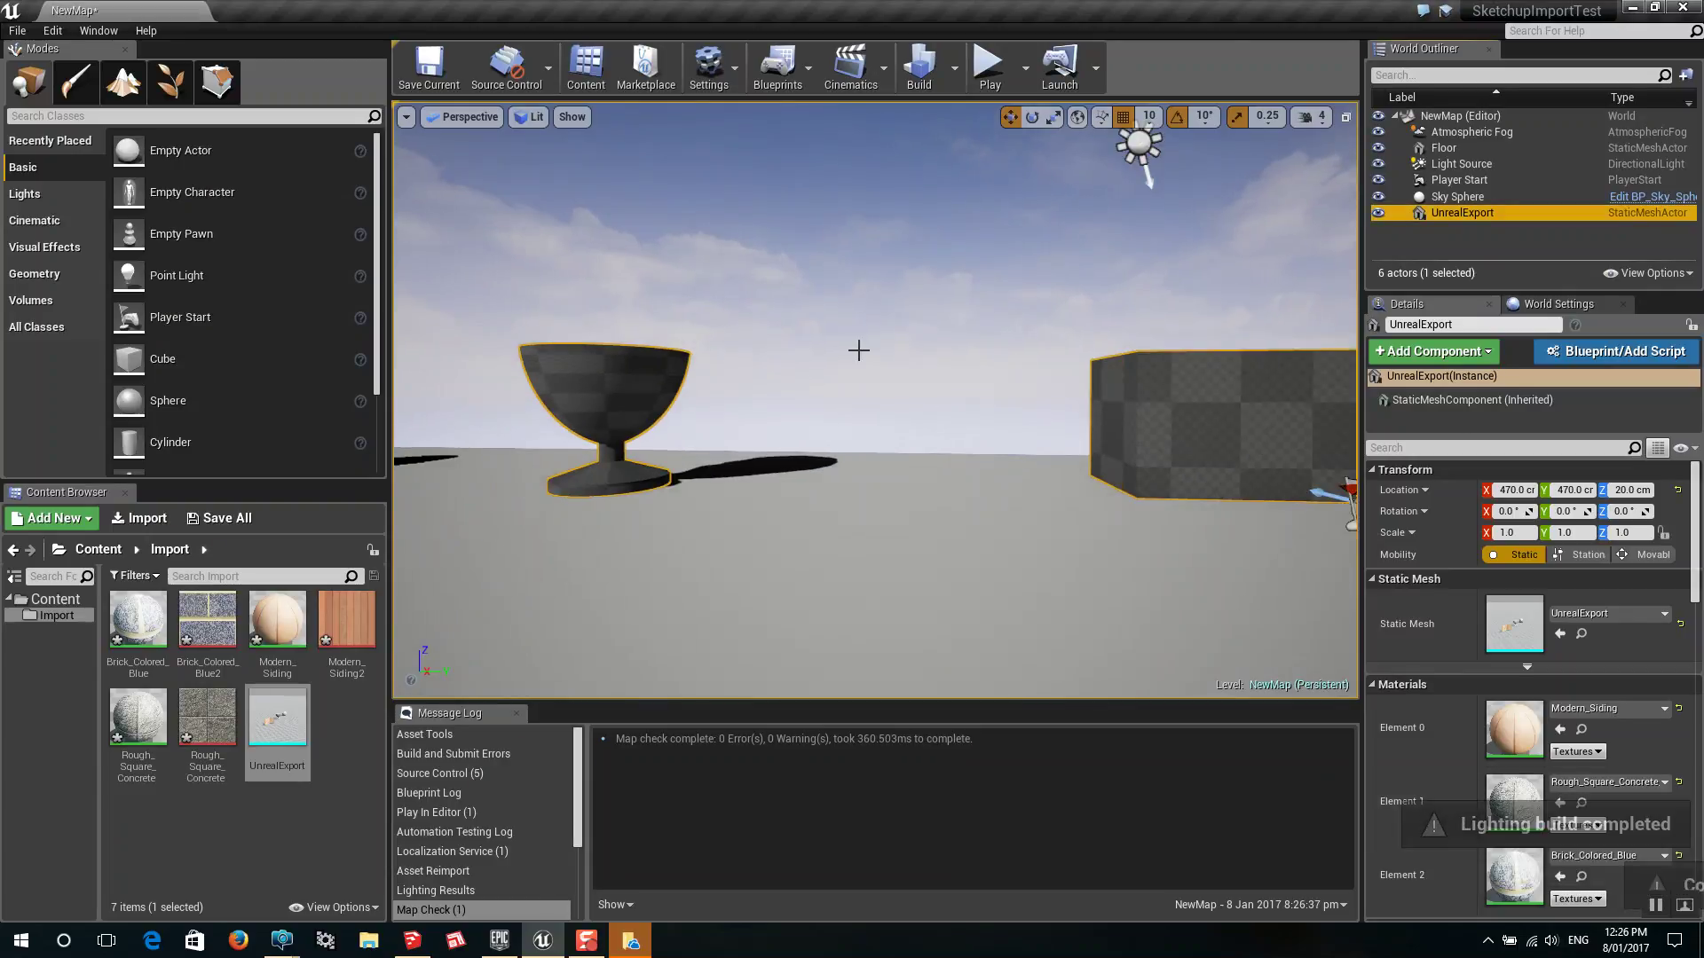
{"action": "right_click_drag", "start_coordinate": [824, 402], "coordinate": [941, 524]}
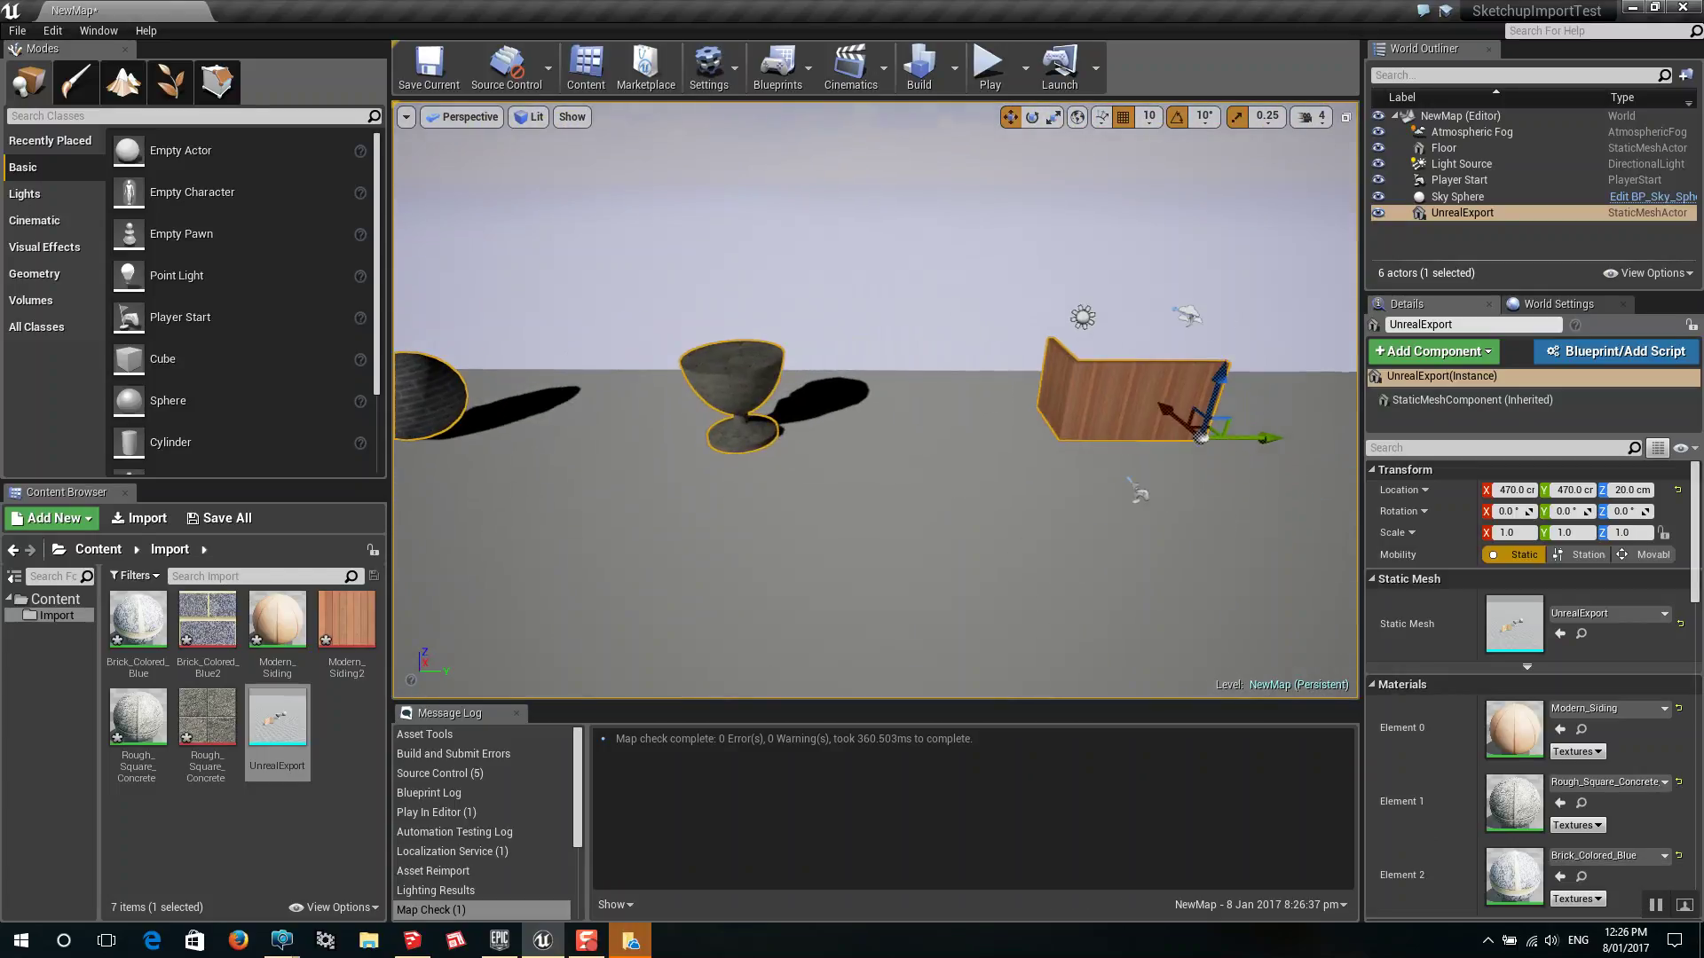
{"action": "right_click_drag", "start_coordinate": [746, 308], "coordinate": [910, 193]}
{"action": "left_click", "coordinate": [910, 193]}
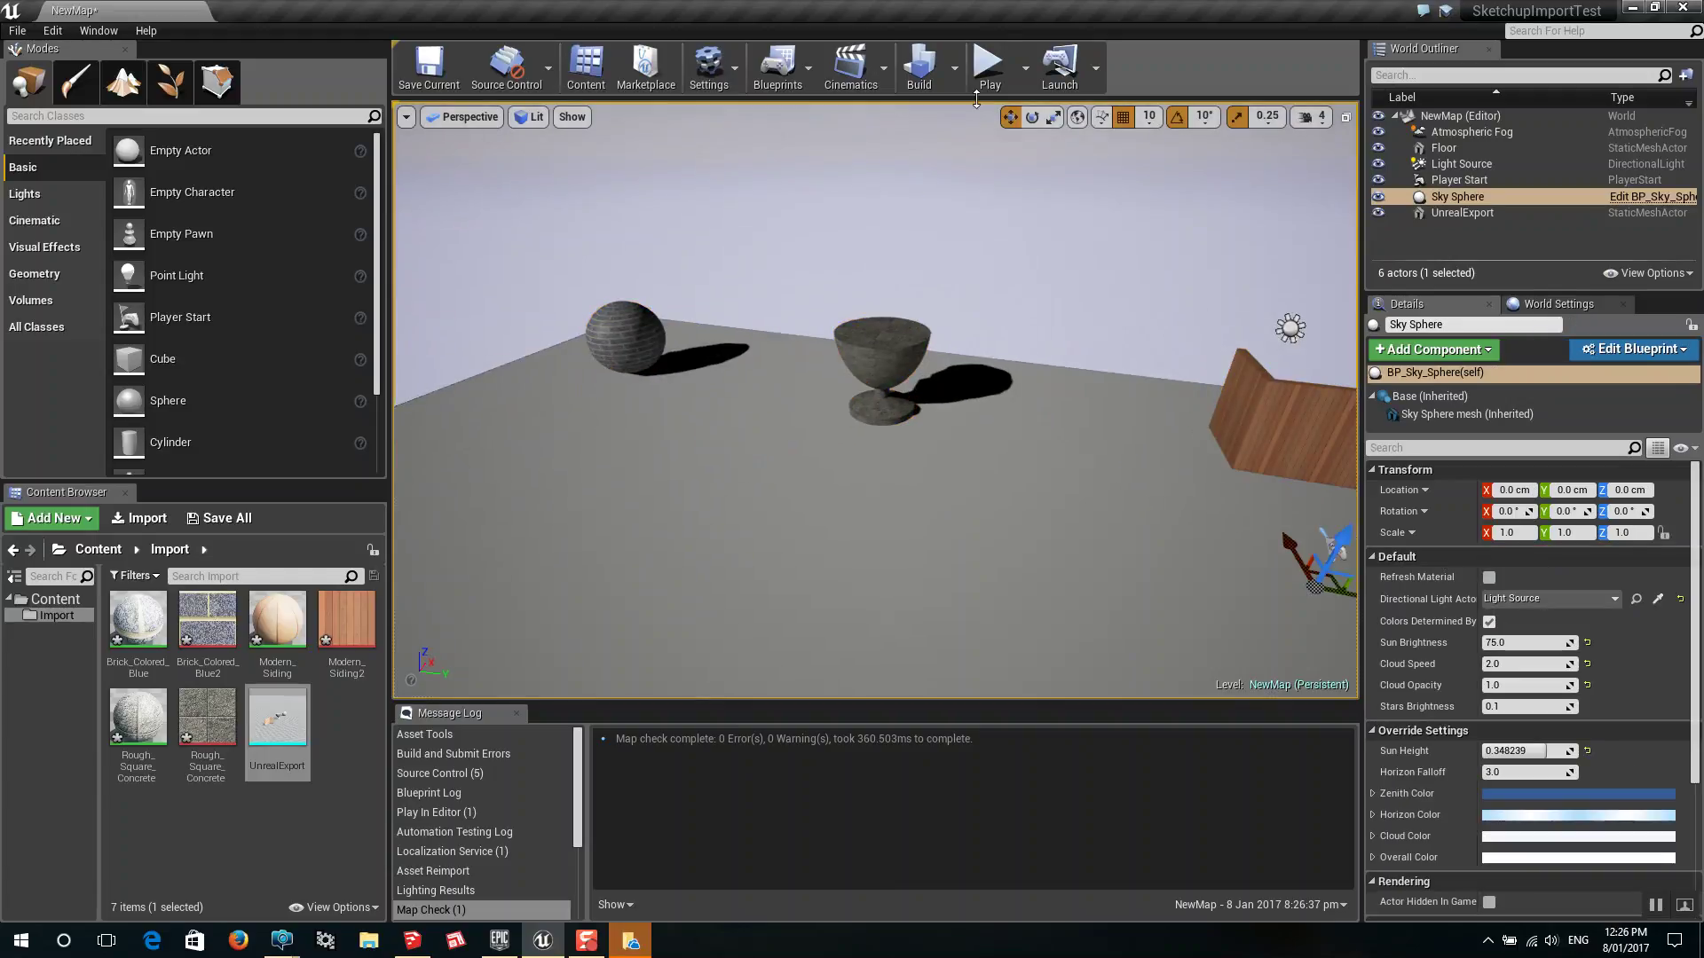
Play-test walking between the cup, wood block and brick sphere, then stop the session
{"action": "left_click", "coordinate": [988, 64]}
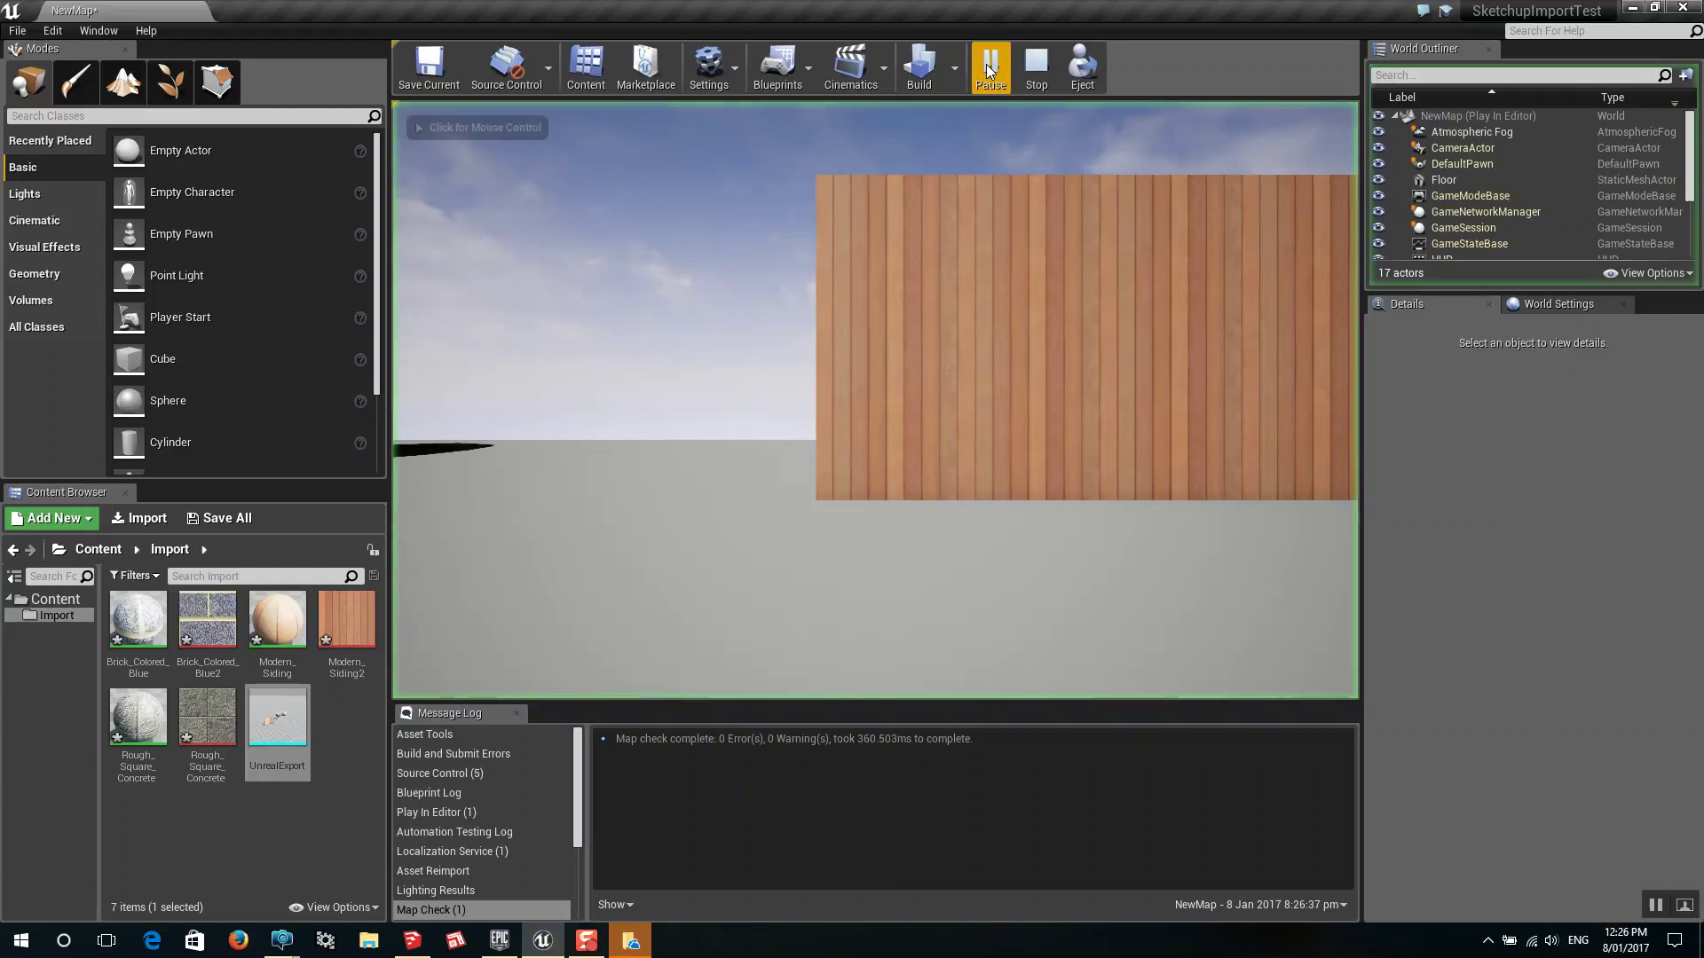
{"action": "left_click", "coordinate": [907, 466]}
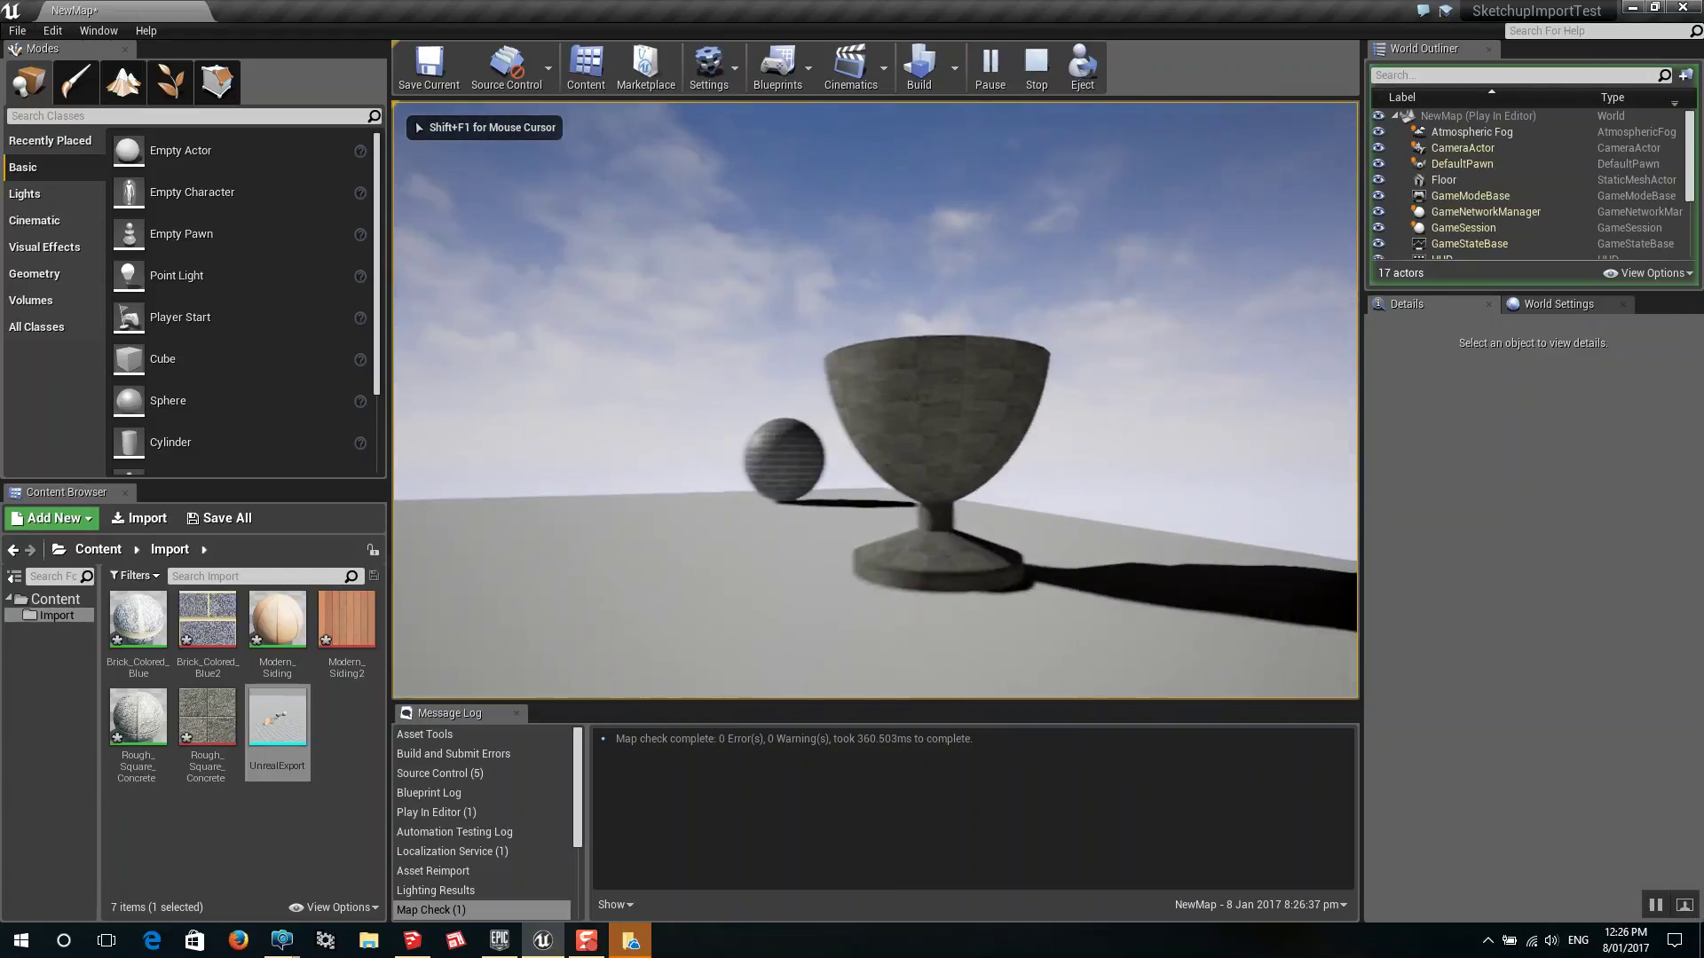
{"action": "key", "text": "w"}
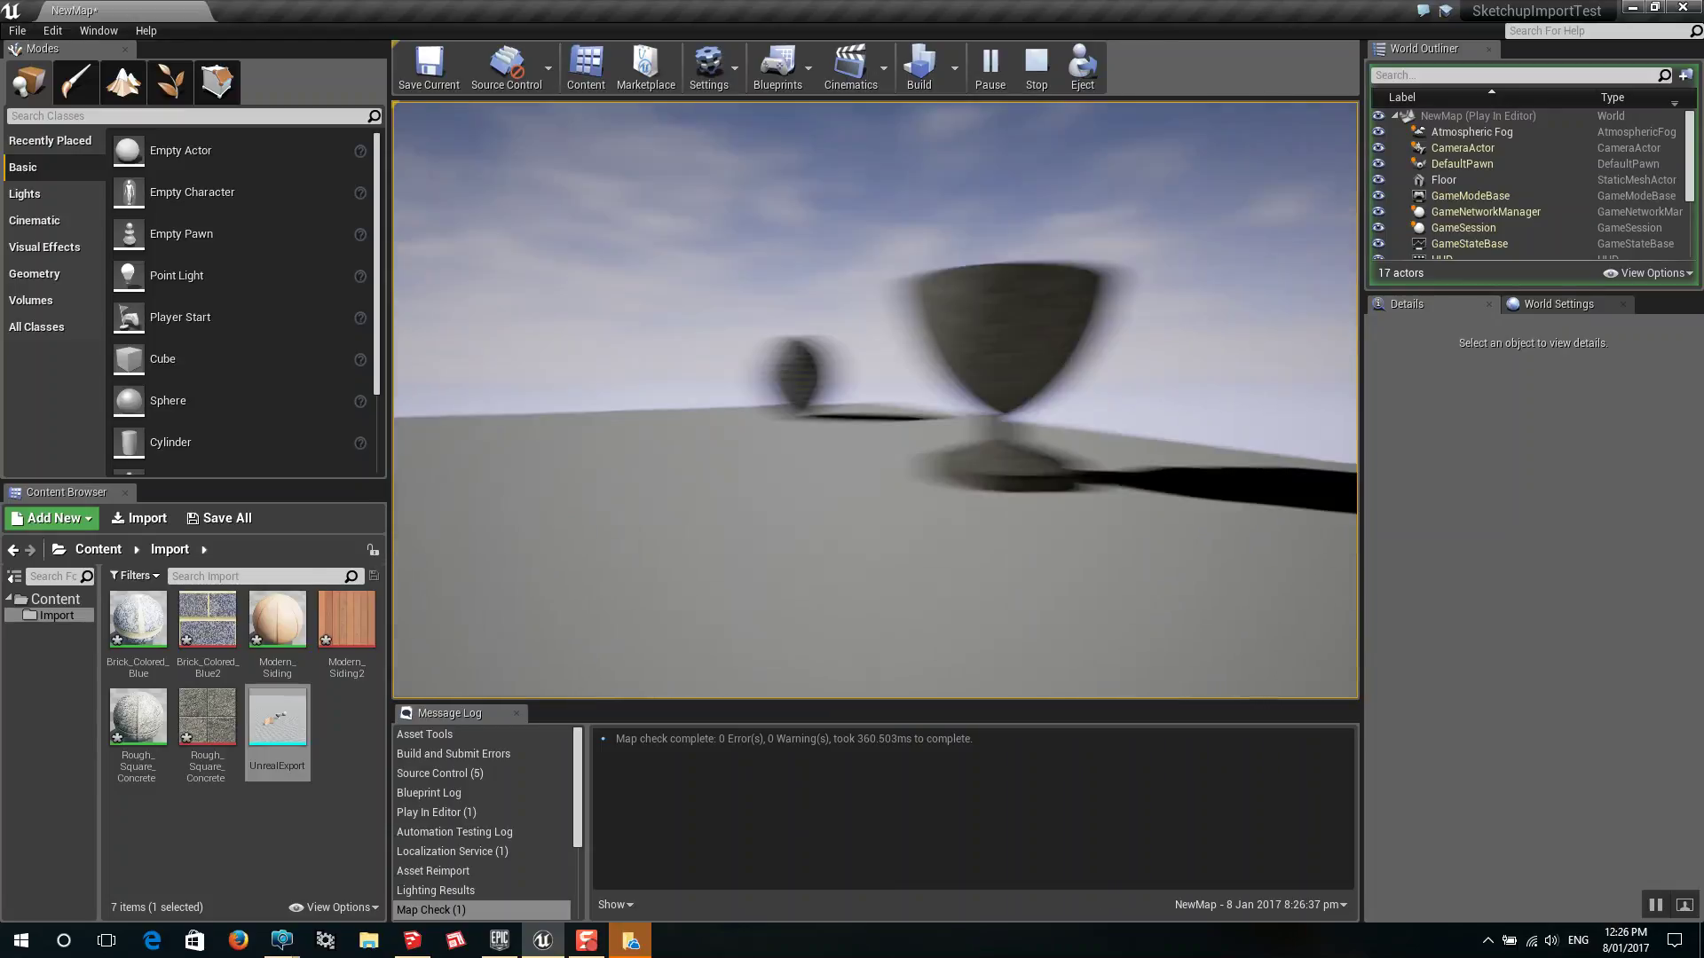
{"action": "key", "text": "w"}
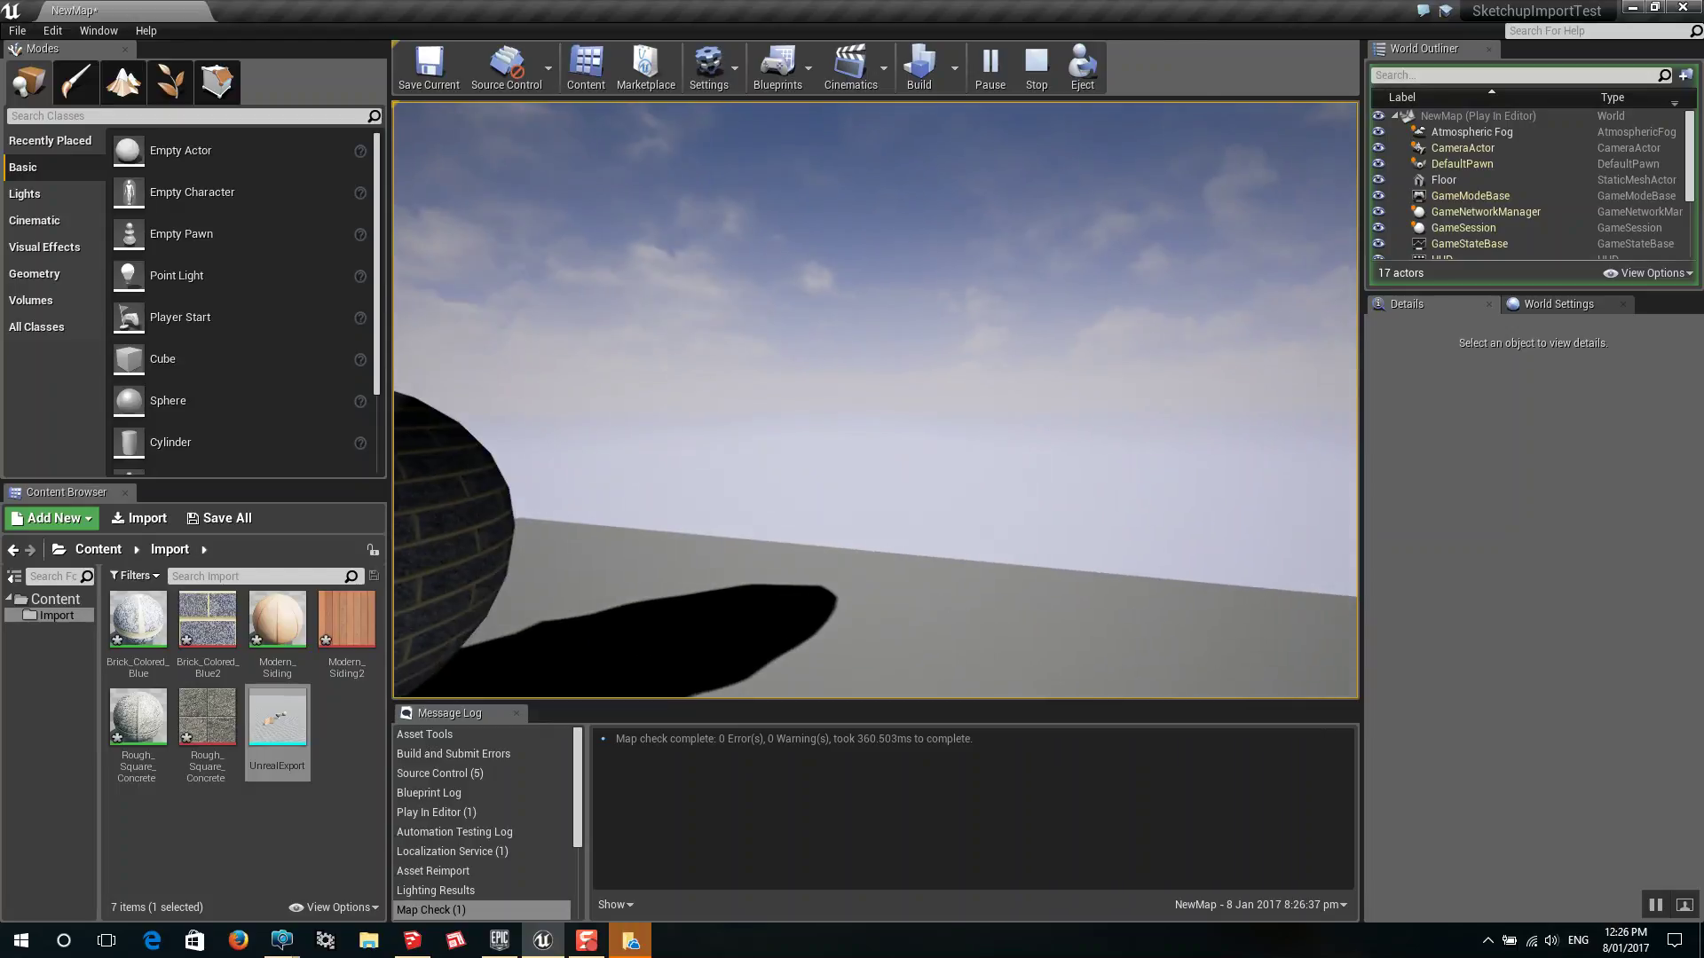
{"action": "key", "text": "s"}
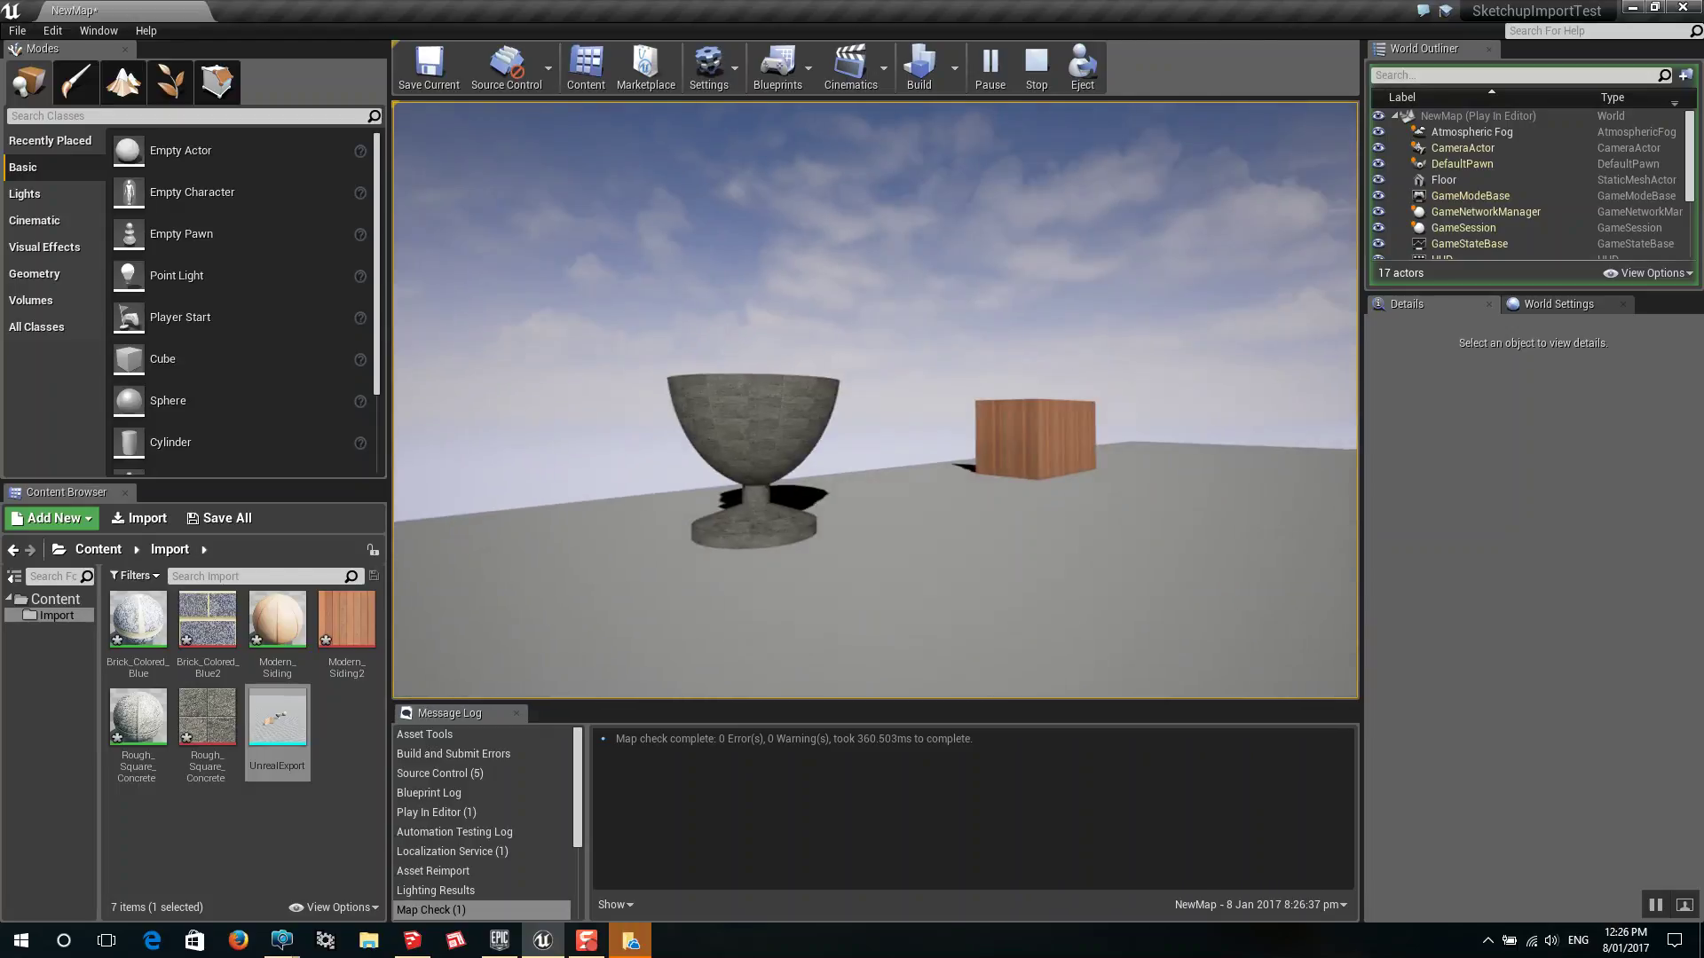
{"action": "key", "text": "w"}
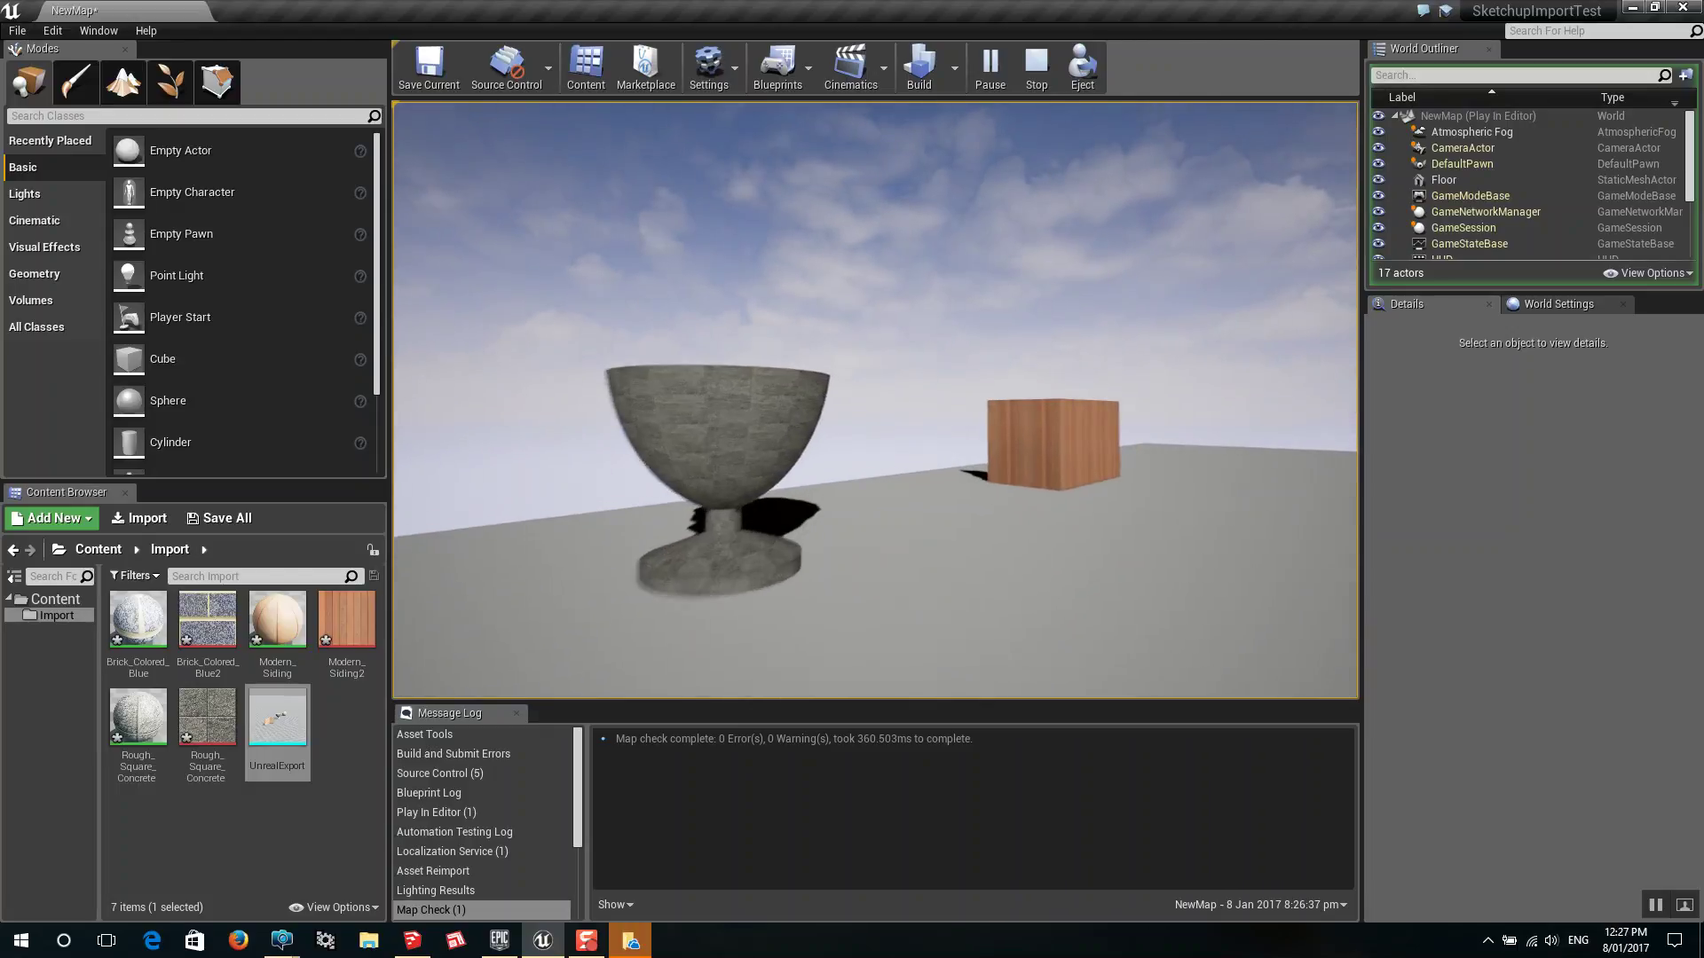
{"action": "key", "text": "s"}
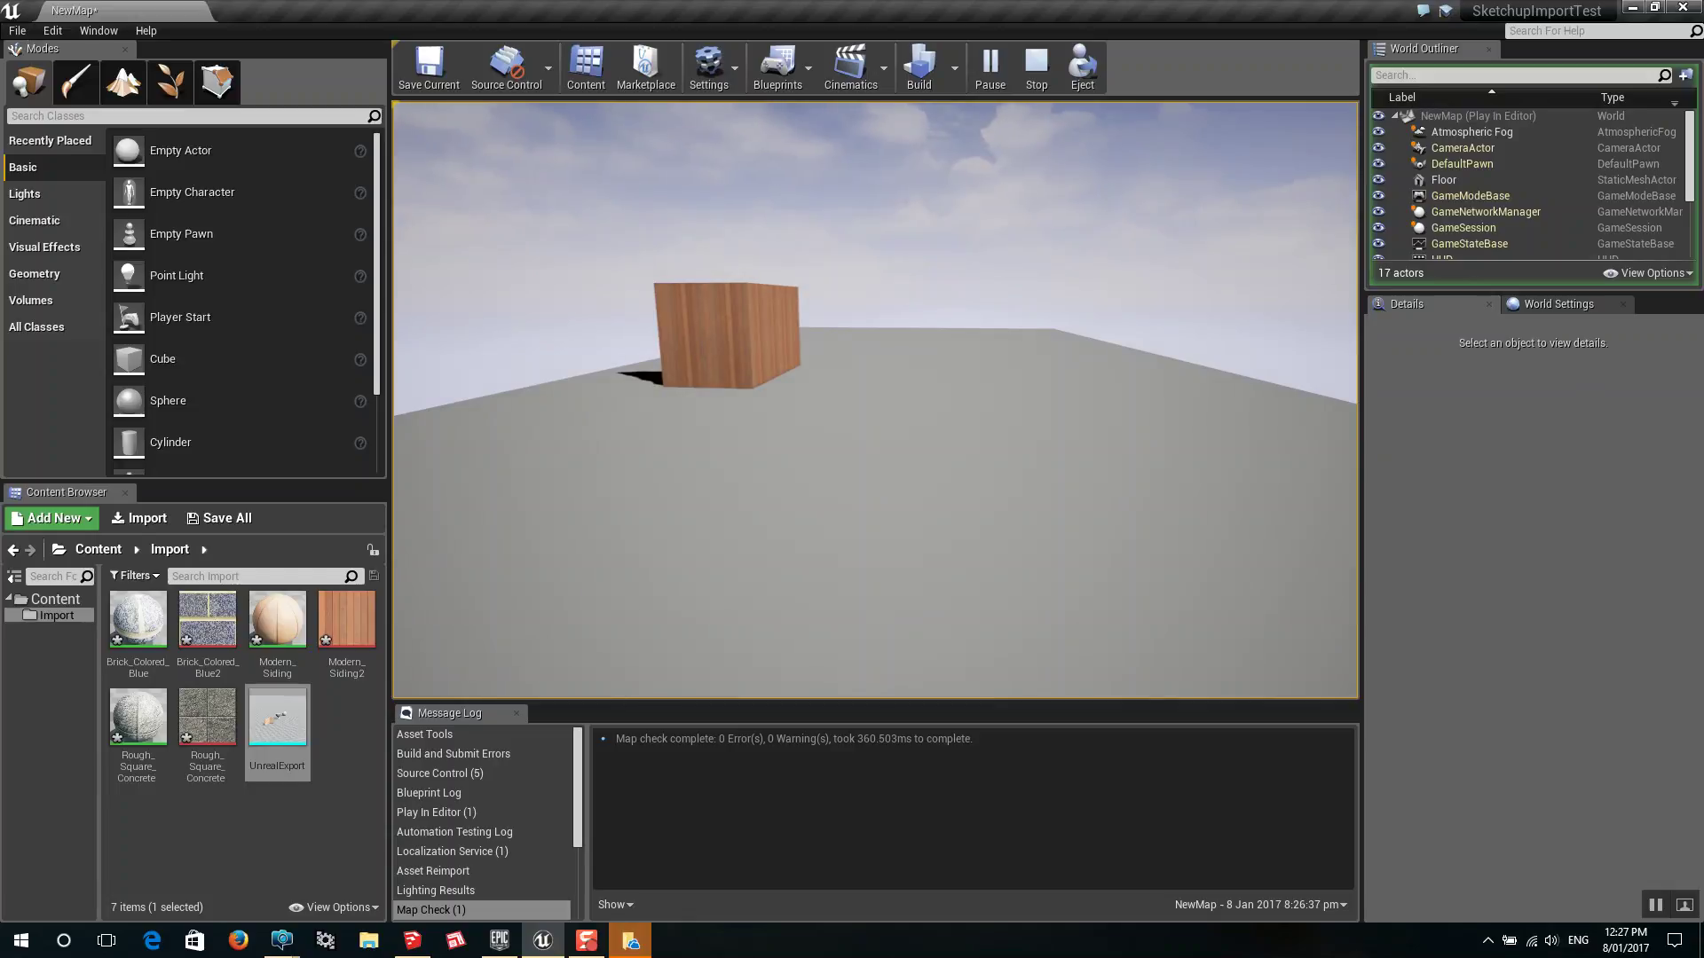
{"action": "key", "text": "Escape"}
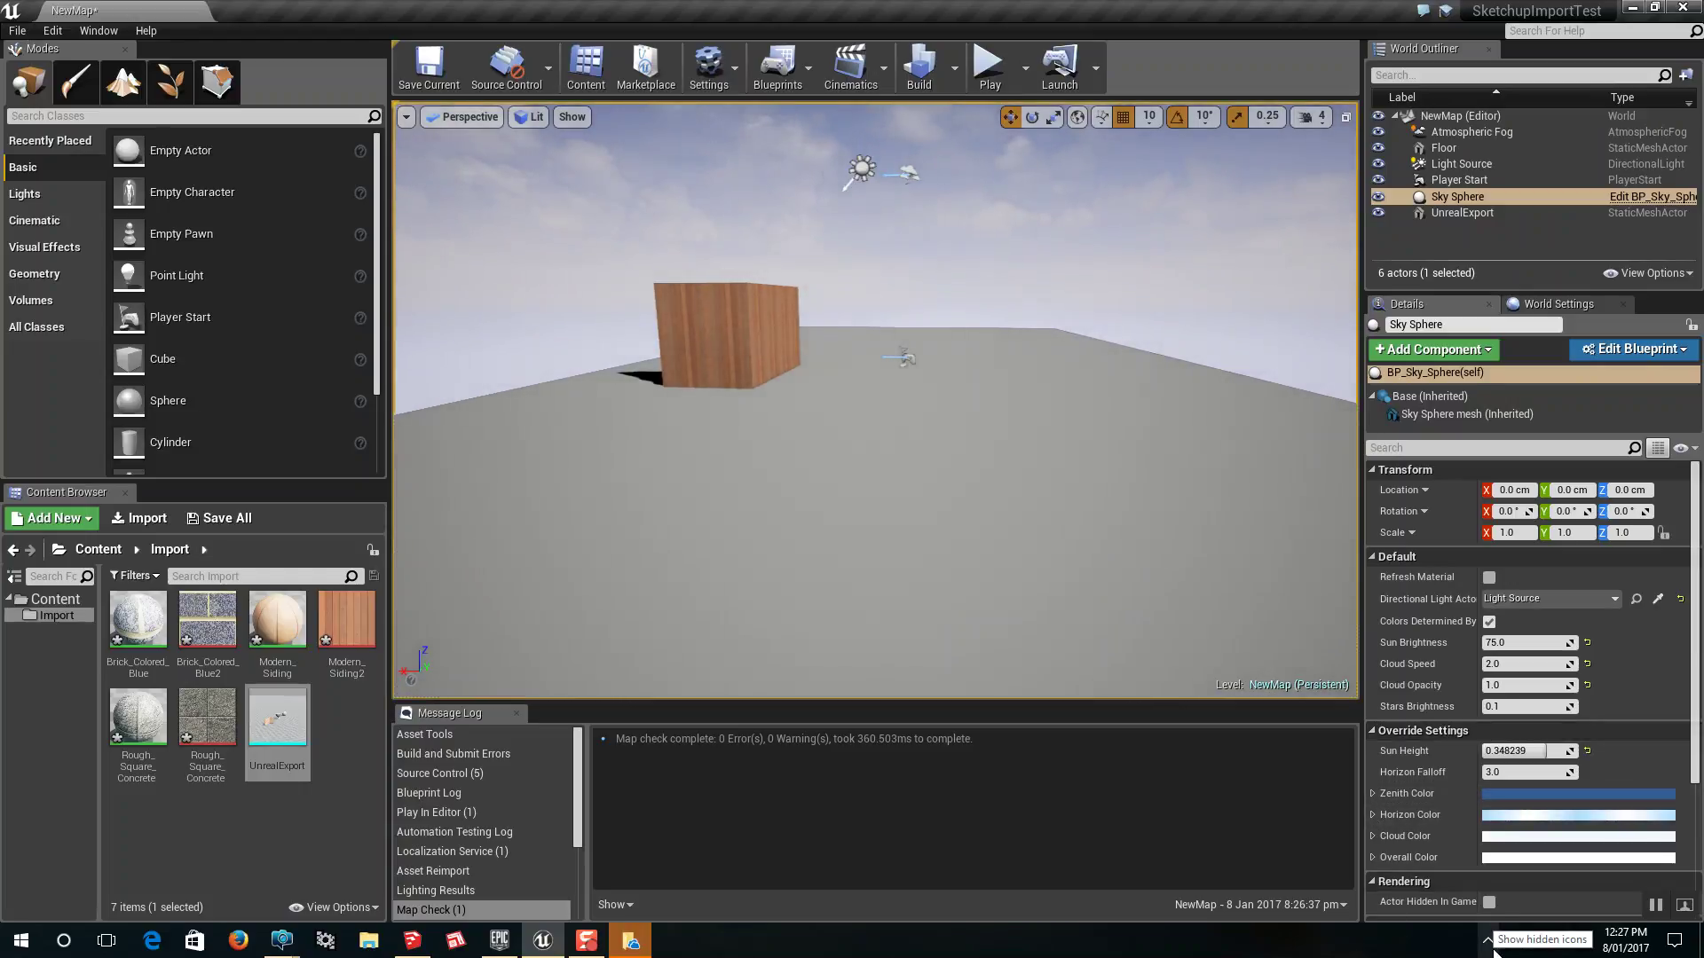
{"action": "mouse_move", "coordinate": [588, 949]}
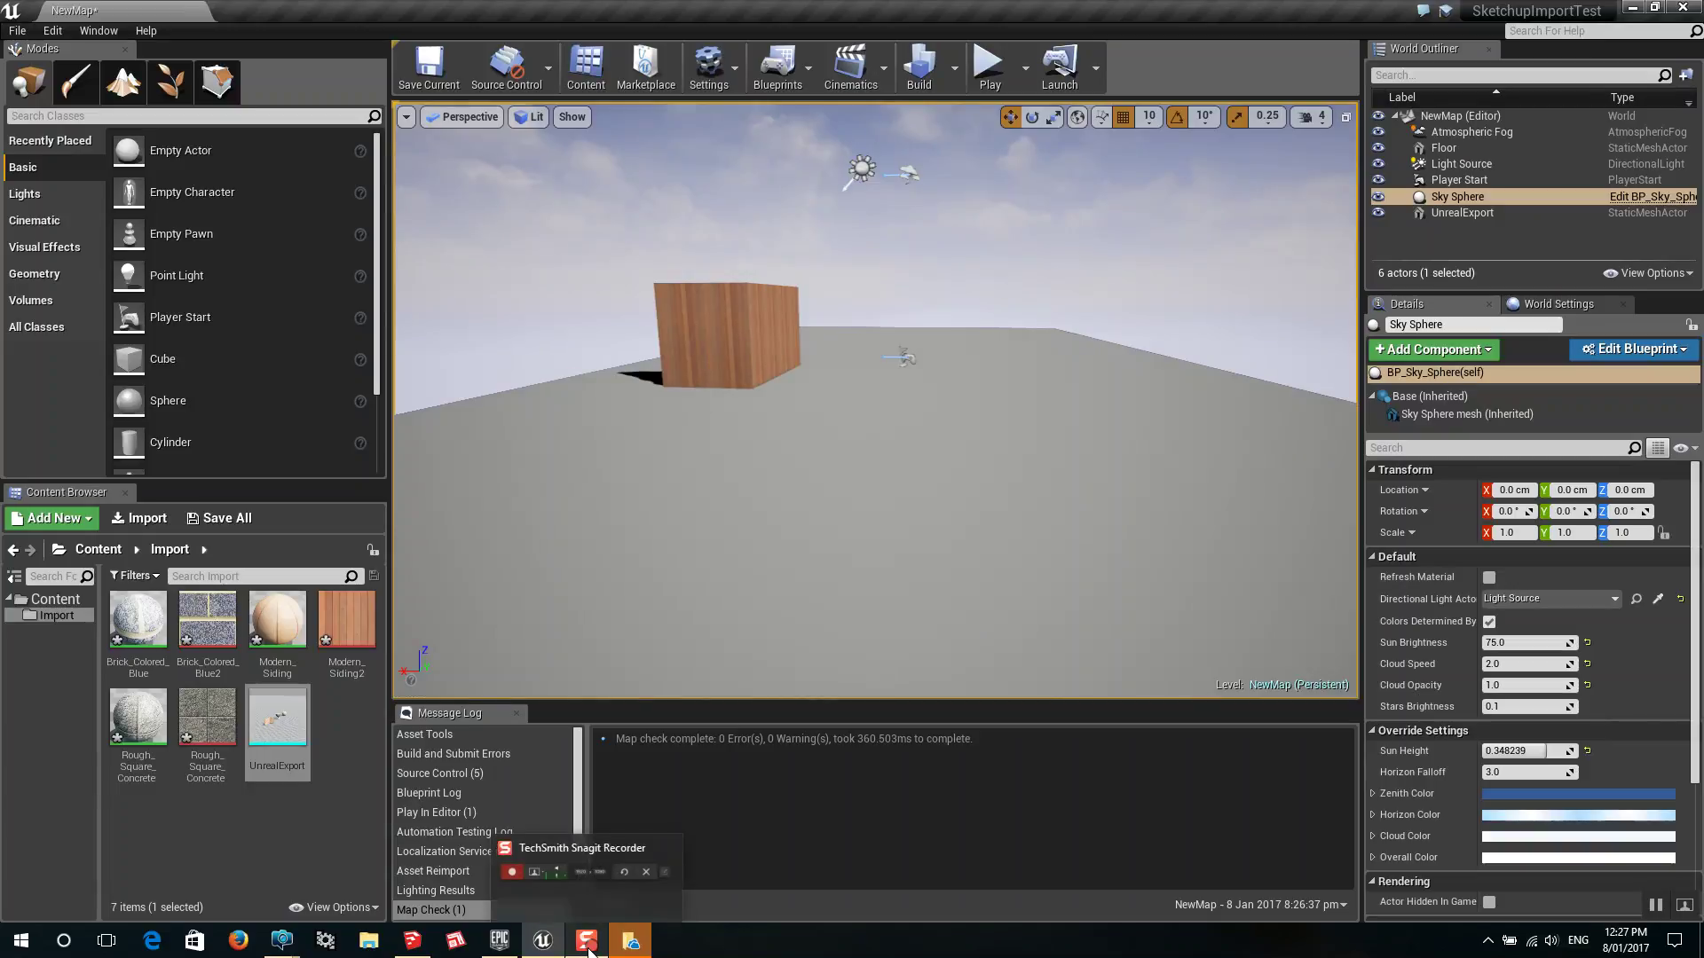